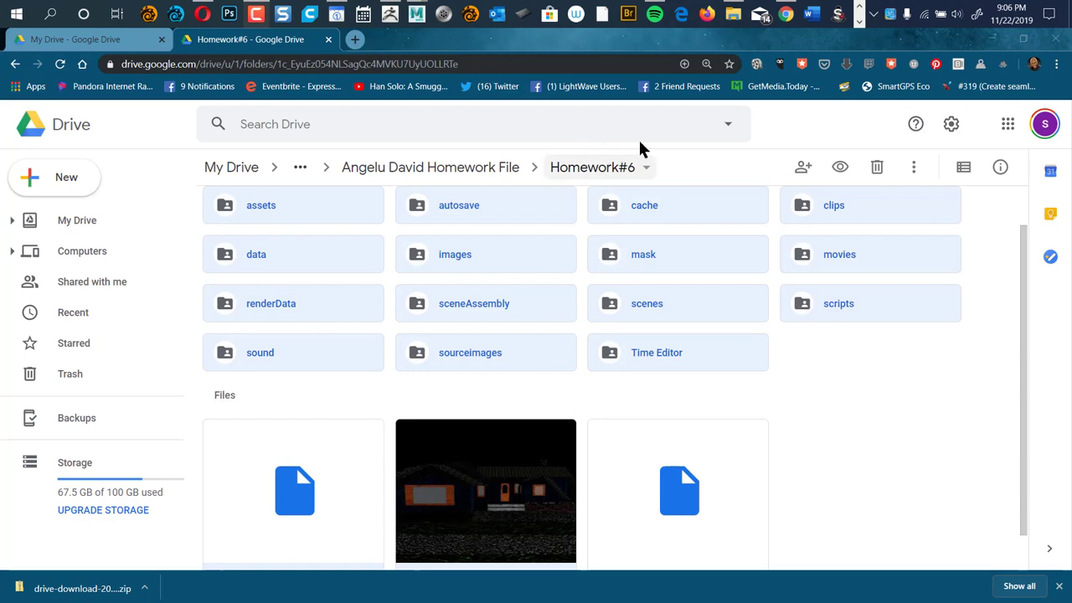
- Minimize Chrome and bring up the Opera window showing the Assignment 006 house document preview
{"action": "left_click", "coordinate": [986, 36]}
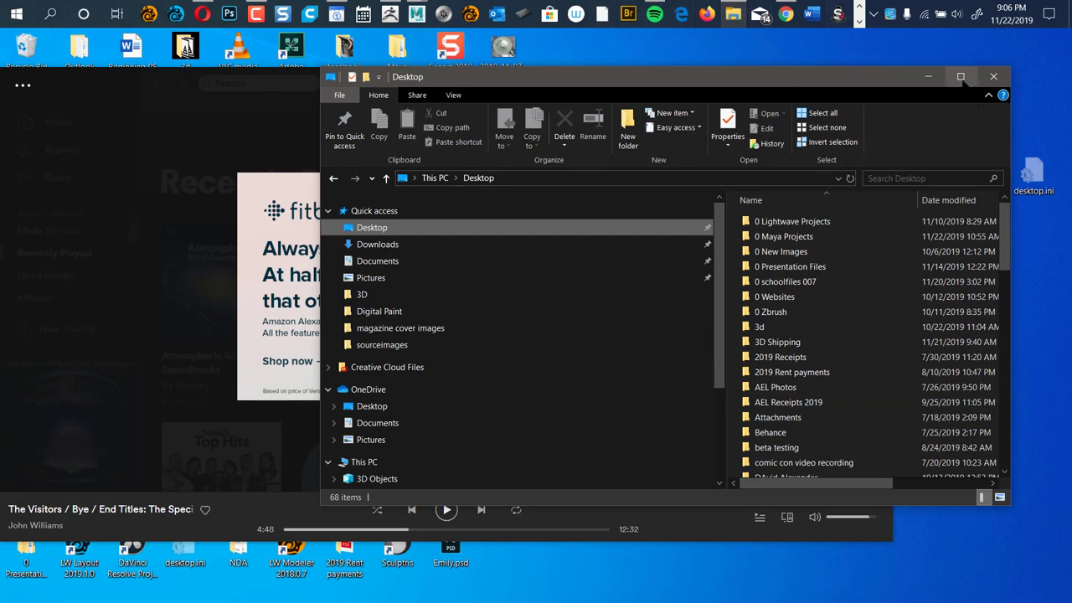
{"action": "left_click", "coordinate": [198, 80]}
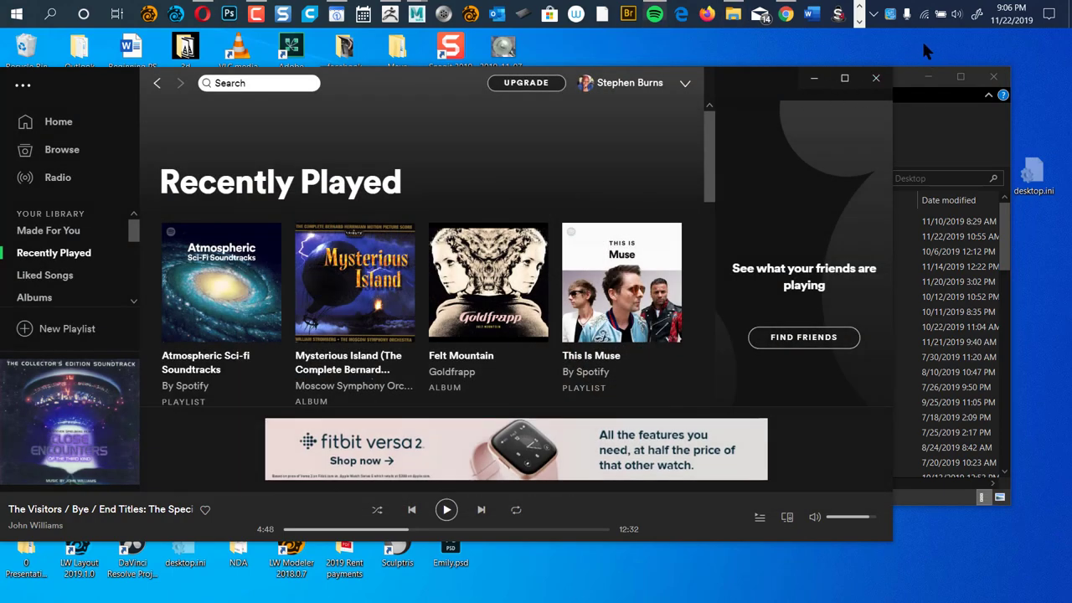
{"action": "left_click", "coordinate": [204, 14]}
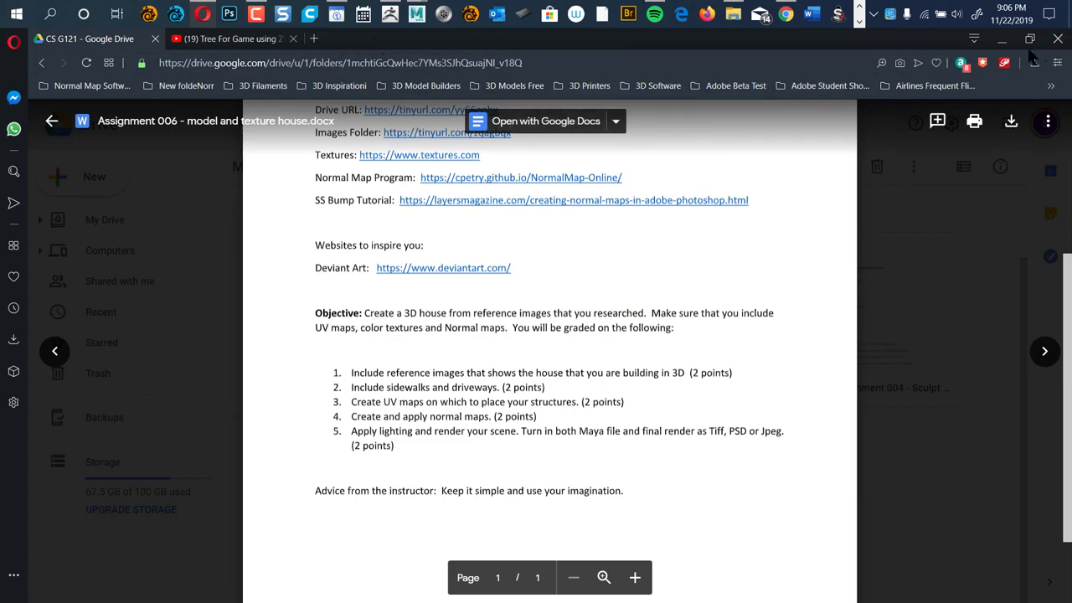
{"action": "left_click", "coordinate": [1001, 38]}
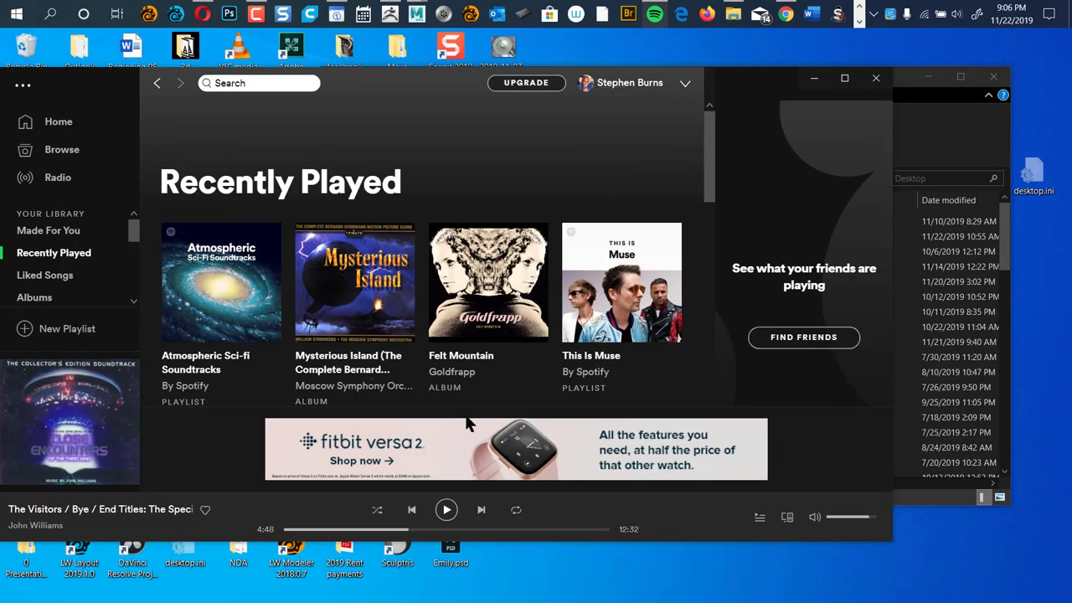
{"action": "left_click", "coordinate": [203, 14]}
{"action": "left_click", "coordinate": [405, 67]}
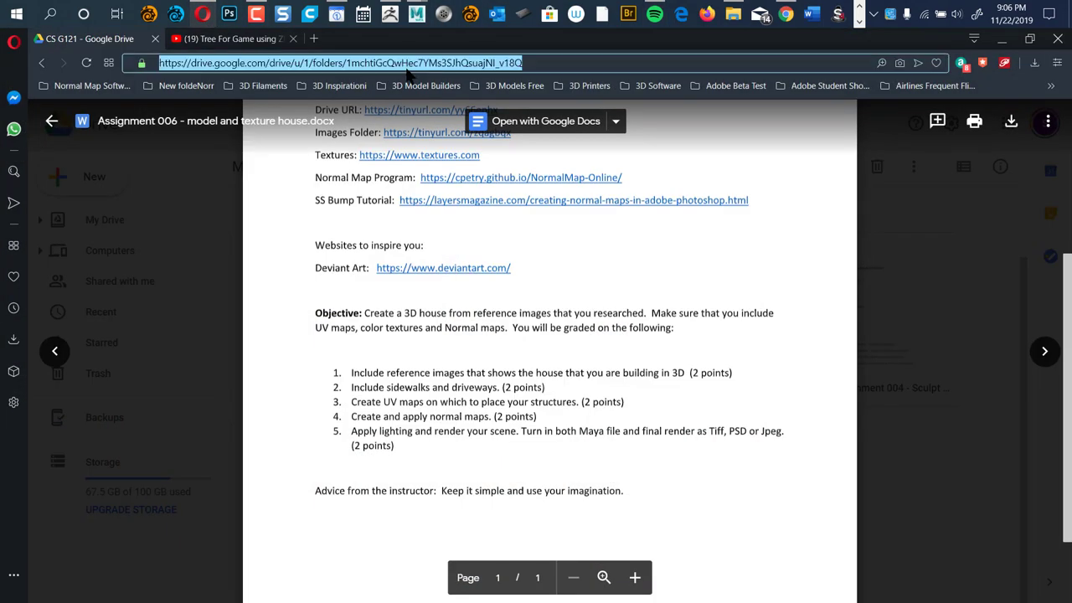
{"action": "type", "text": "www.t"}
{"action": "left_click", "coordinate": [185, 39]}
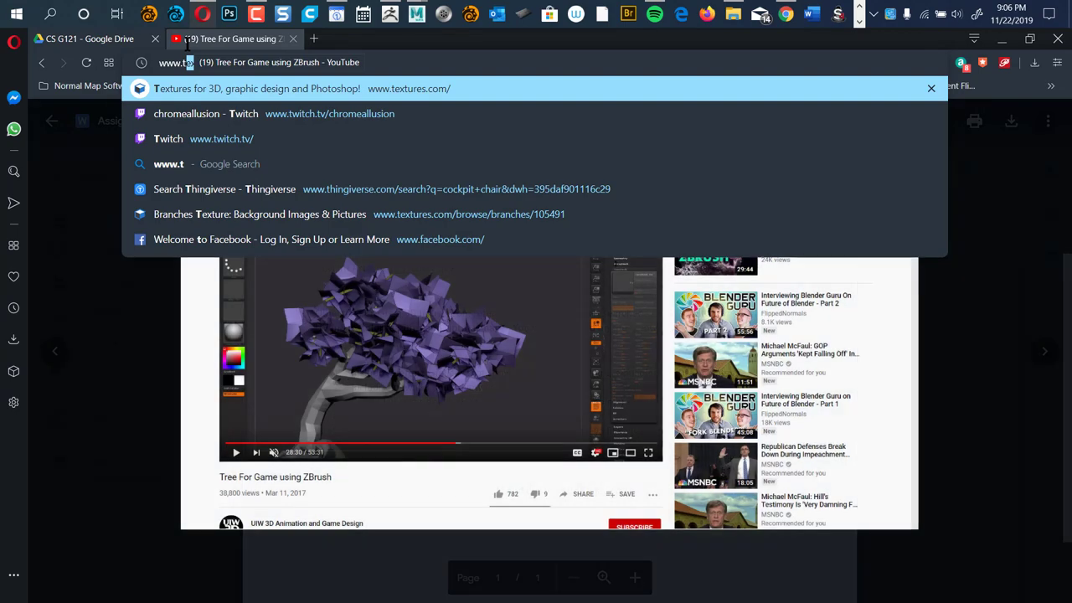
{"action": "key", "text": "Return"}
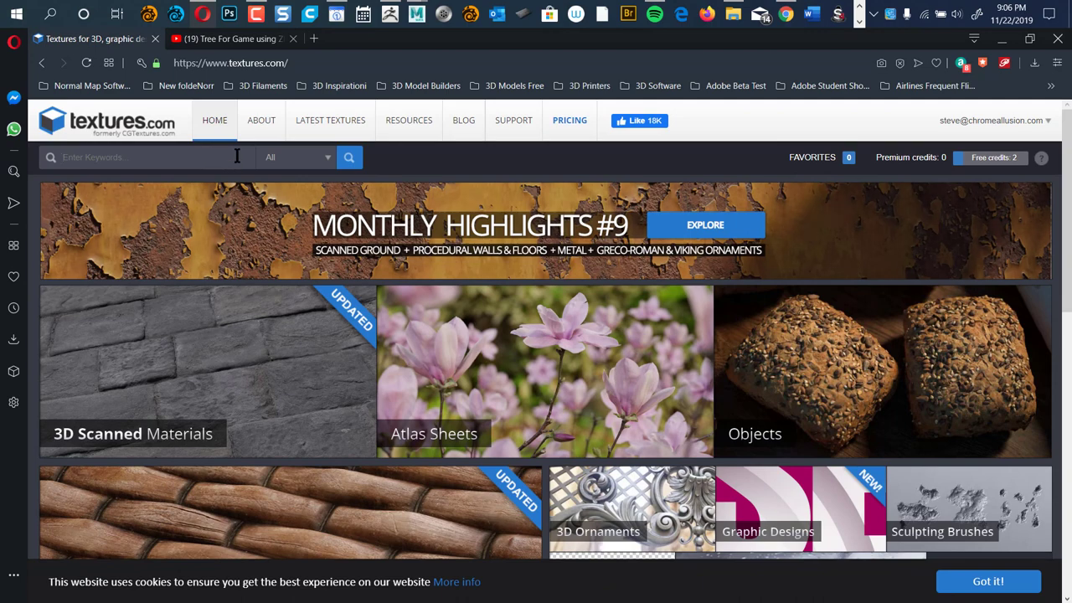
- Search textures.com for 'leaf' and scroll through the 1059 leaf and branch results
{"action": "left_click", "coordinate": [237, 157]}
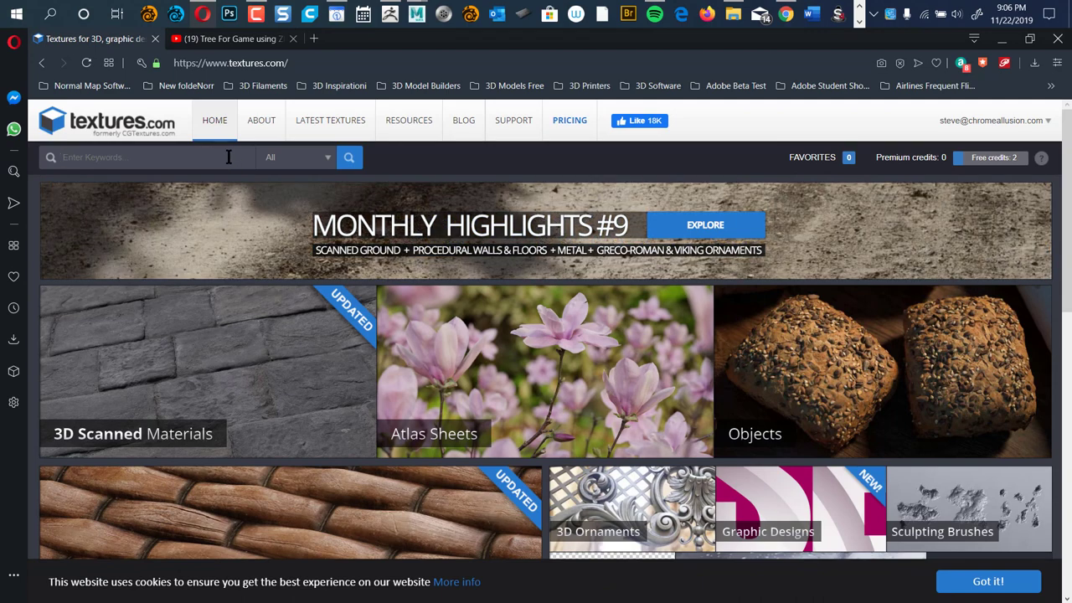
{"action": "type", "text": "leaf"}
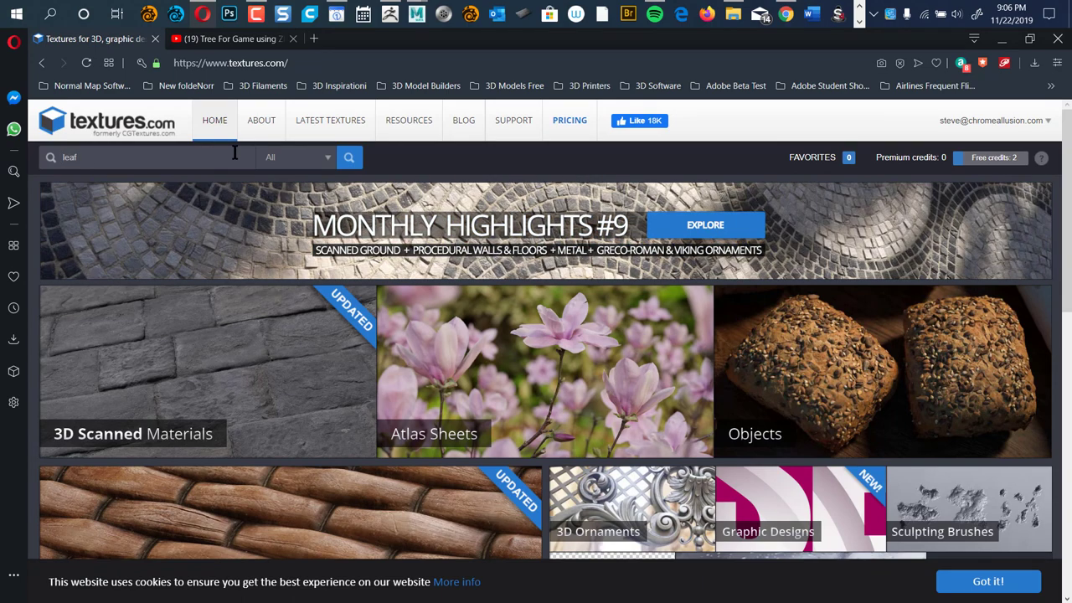
{"action": "key", "text": "Return"}
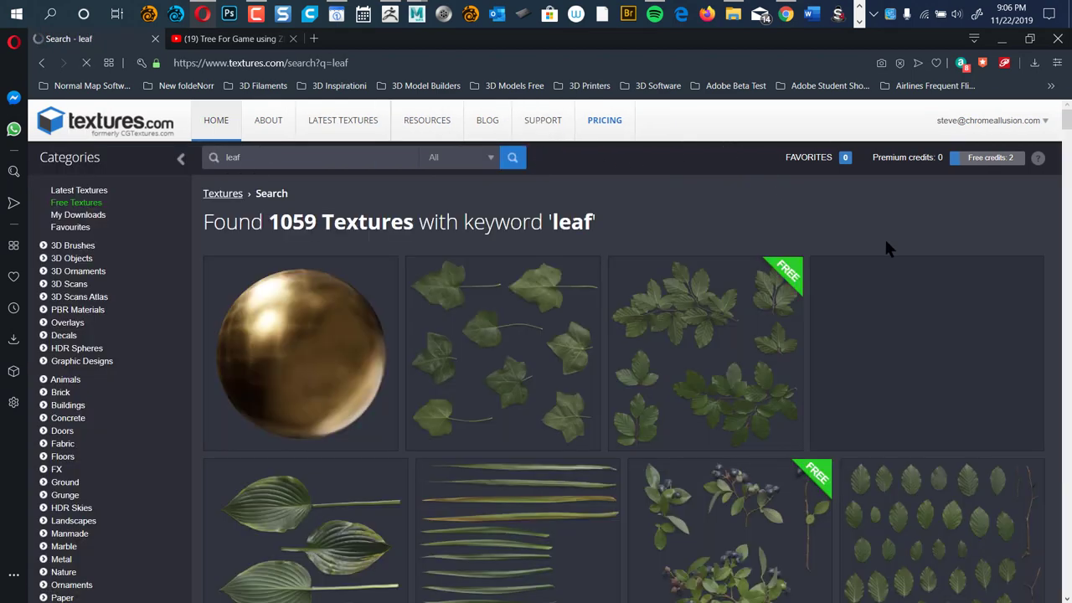
{"action": "scroll", "coordinate": [1062, 134], "scroll_direction": "down", "scroll_amount": 3}
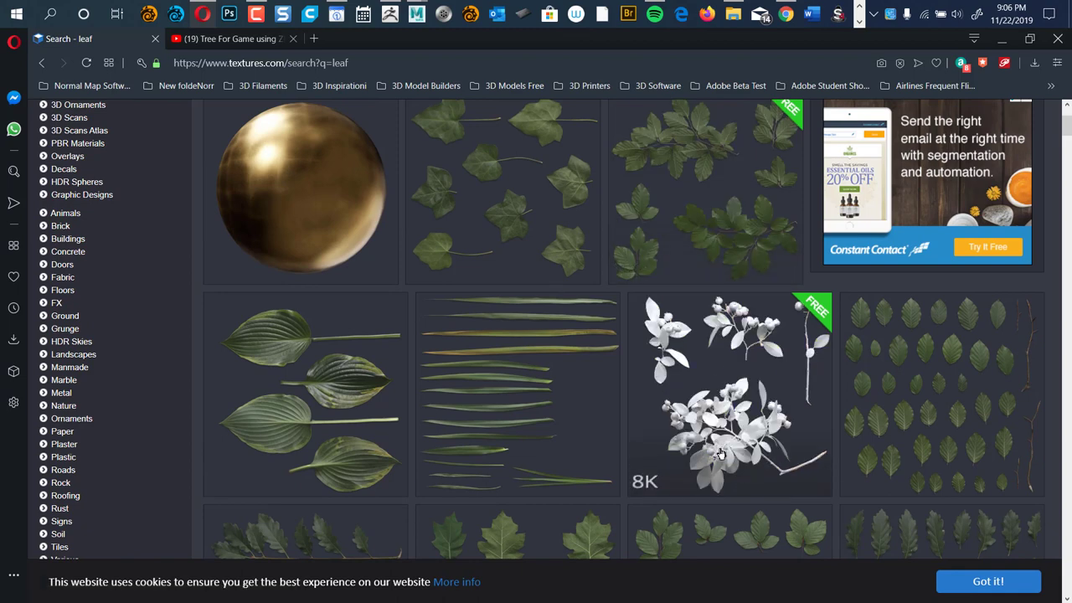
{"action": "mouse_move", "coordinate": [1064, 126]}
{"action": "left_mouse_down"}
{"action": "mouse_move", "coordinate": [1018, 256]}
{"action": "mouse_move", "coordinate": [1036, 308]}
{"action": "mouse_move", "coordinate": [1059, 310]}
{"action": "mouse_move", "coordinate": [1063, 394]}
{"action": "mouse_move", "coordinate": [1066, 119]}
{"action": "left_mouse_up"}
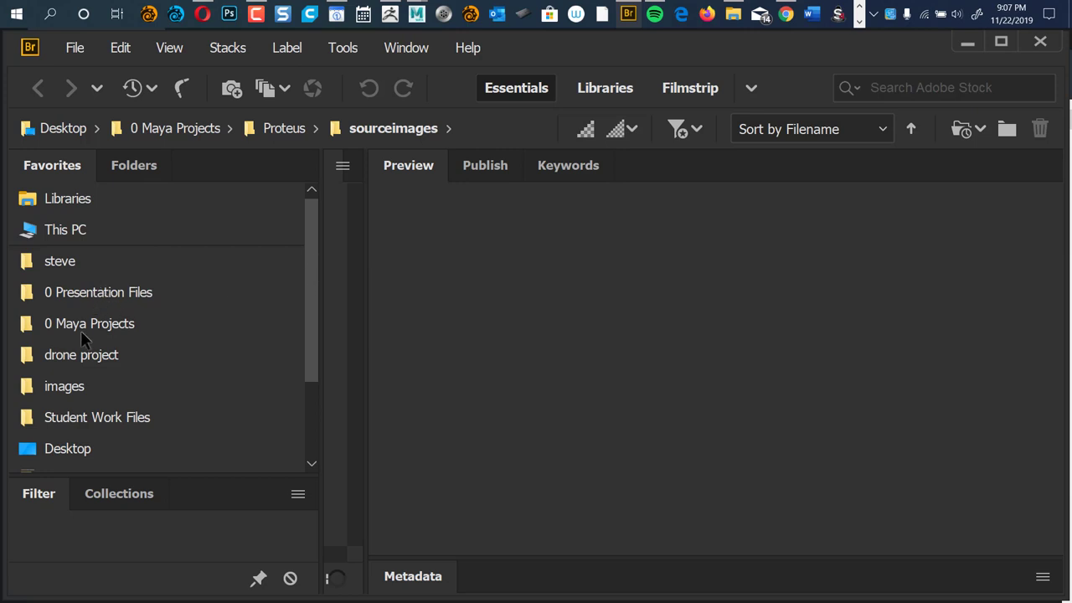
- In Bridge's folder tree, open Desktop > 0 Maya Projects > tree > sourceimages and widen the Content panel
{"action": "left_click", "coordinate": [97, 412]}
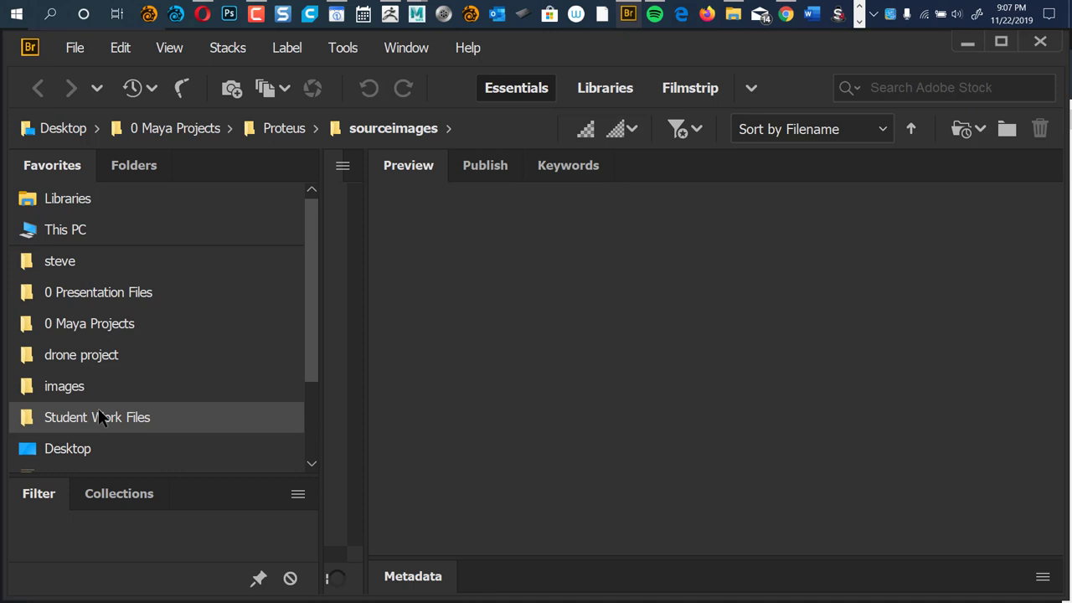
{"action": "left_click", "coordinate": [149, 163]}
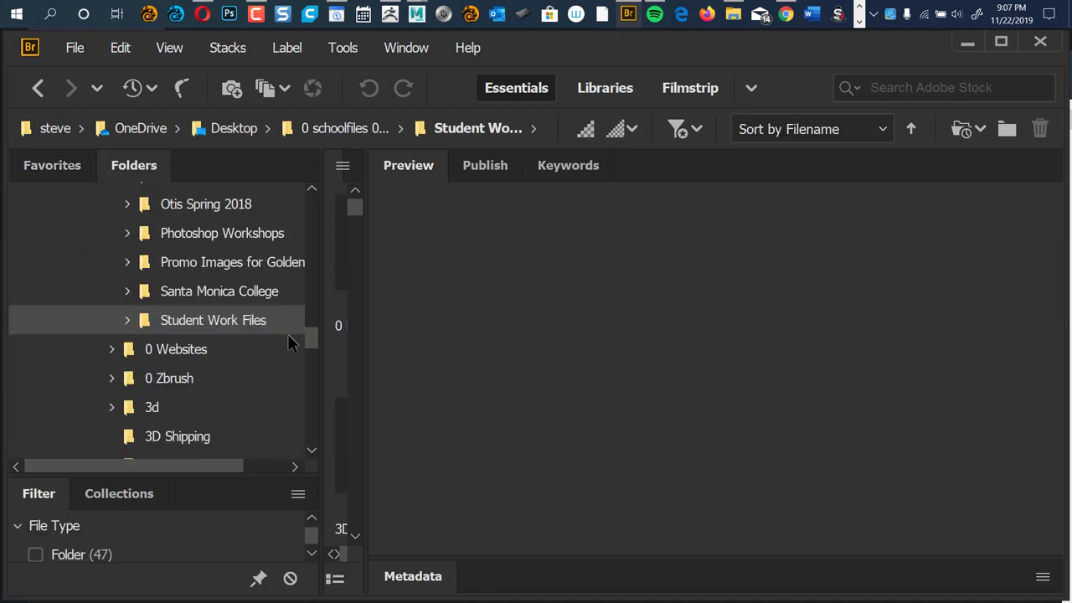
{"action": "left_click_drag", "start_coordinate": [308, 333], "coordinate": [314, 203]}
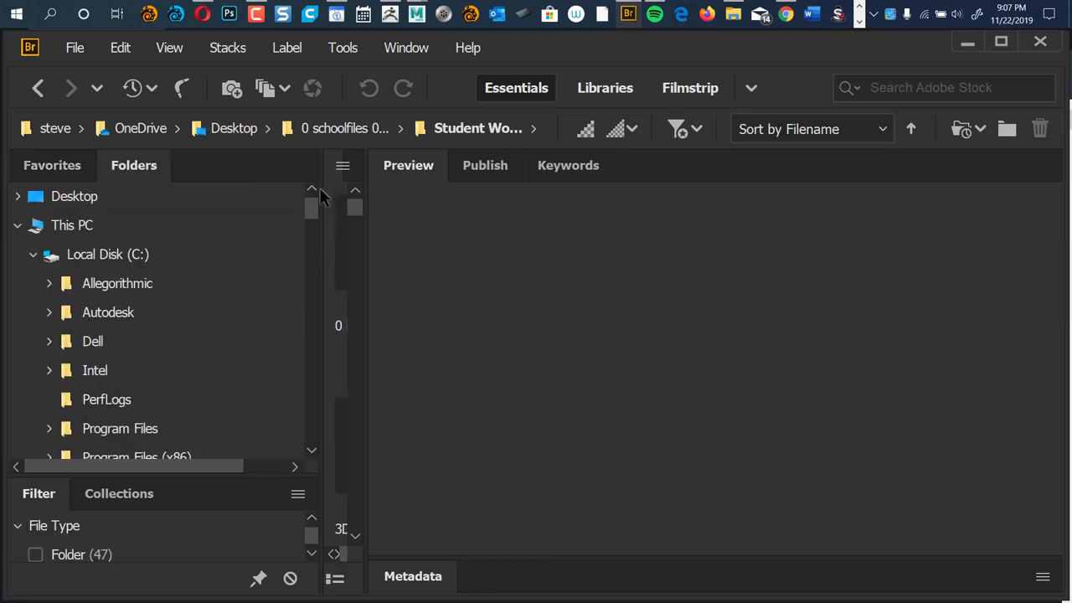
{"action": "left_click", "coordinate": [17, 196]}
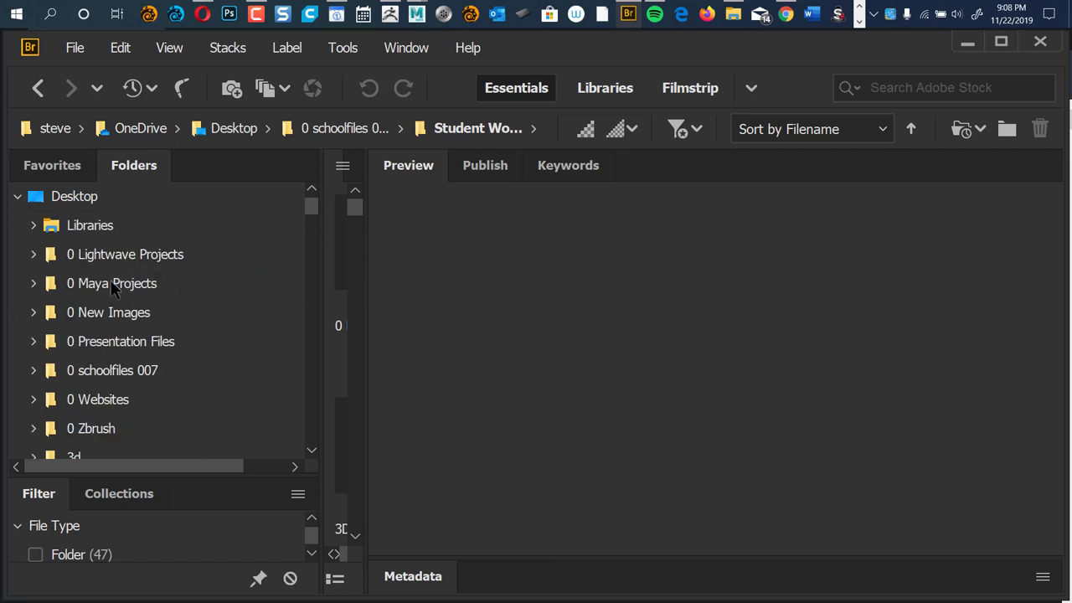
{"action": "left_click", "coordinate": [33, 283]}
{"action": "mouse_move", "coordinate": [311, 210]}
{"action": "left_mouse_down"}
{"action": "mouse_move", "coordinate": [311, 235]}
{"action": "mouse_move", "coordinate": [308, 225]}
{"action": "left_mouse_up"}
{"action": "left_click", "coordinate": [91, 317]}
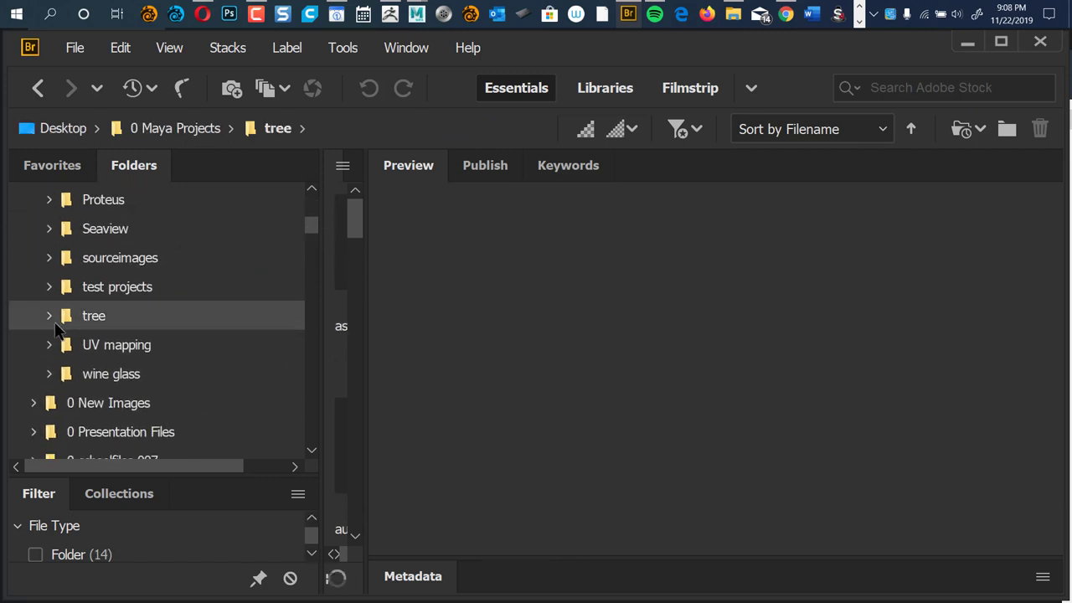
{"action": "left_click", "coordinate": [49, 317]}
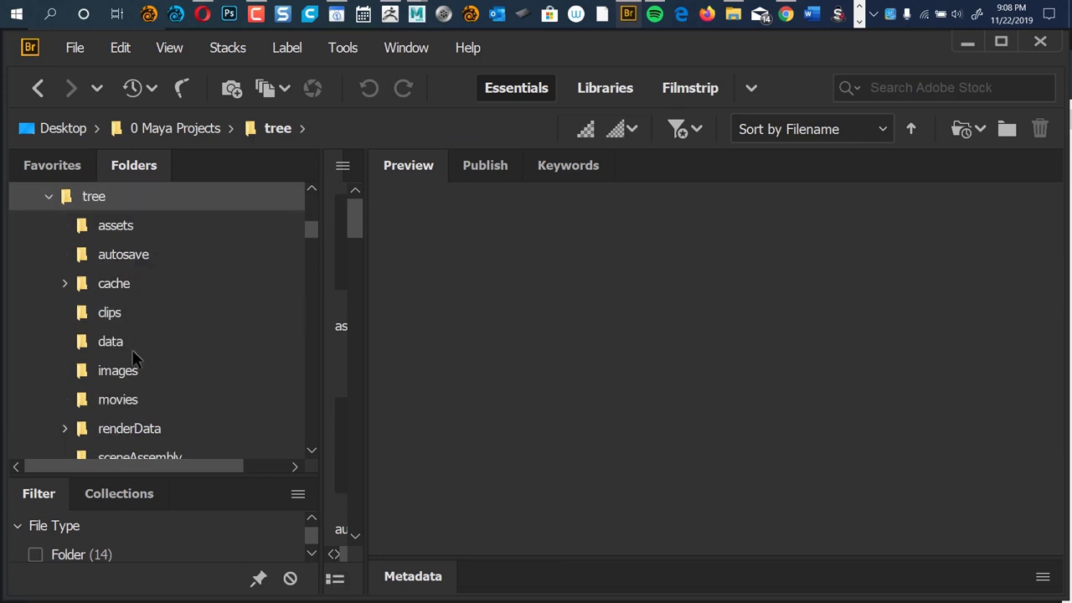
{"action": "left_click_drag", "start_coordinate": [313, 232], "coordinate": [312, 238]}
{"action": "left_click", "coordinate": [139, 371]}
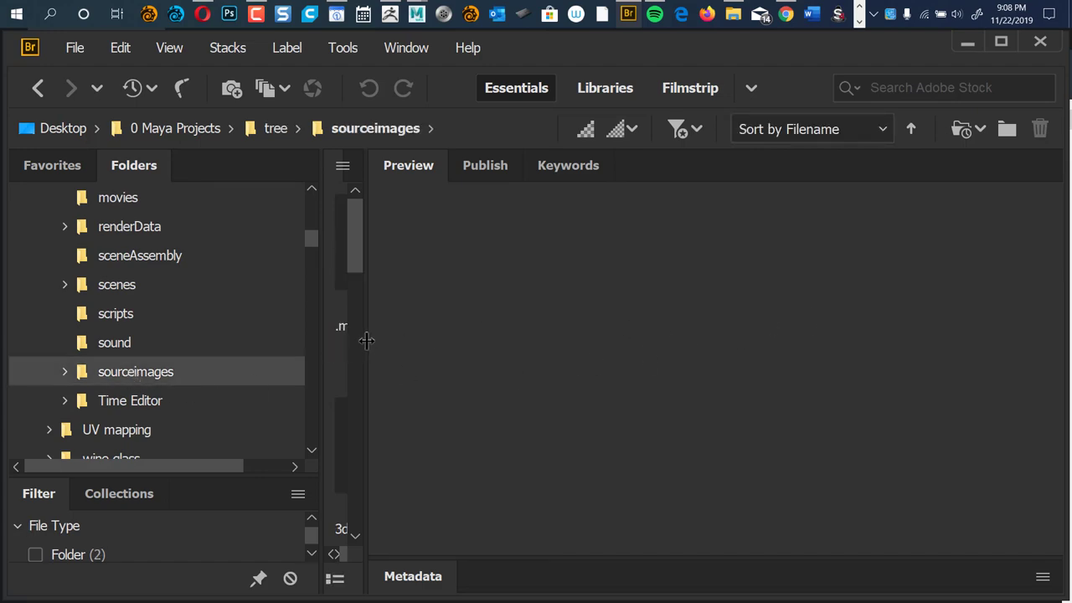
{"action": "left_click_drag", "start_coordinate": [365, 340], "coordinate": [966, 329]}
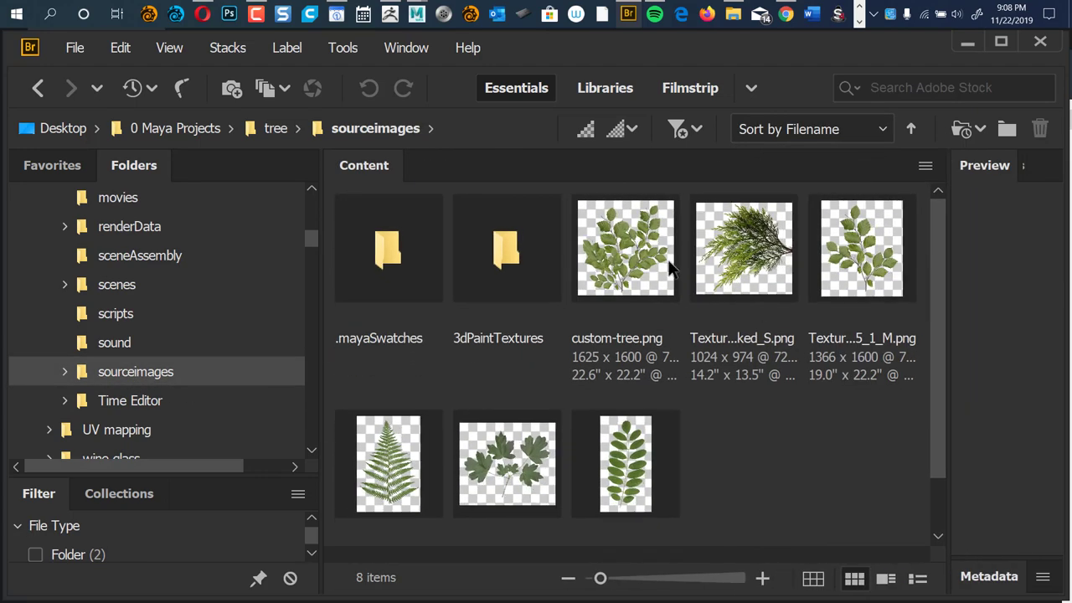
{"action": "left_click", "coordinate": [653, 289]}
{"action": "key", "text": "space"}
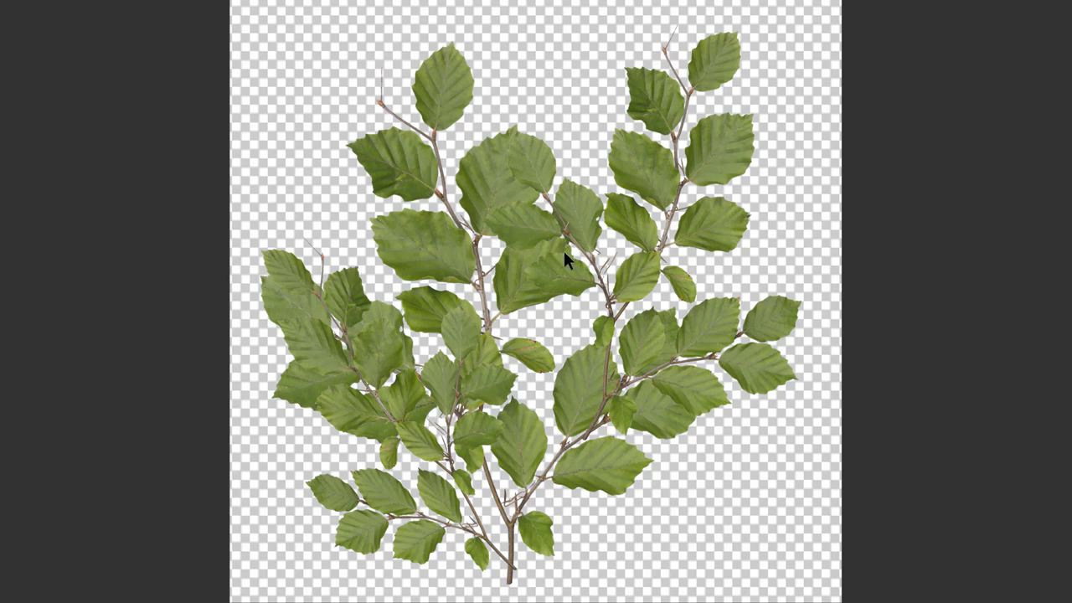
{"action": "key", "text": "space"}
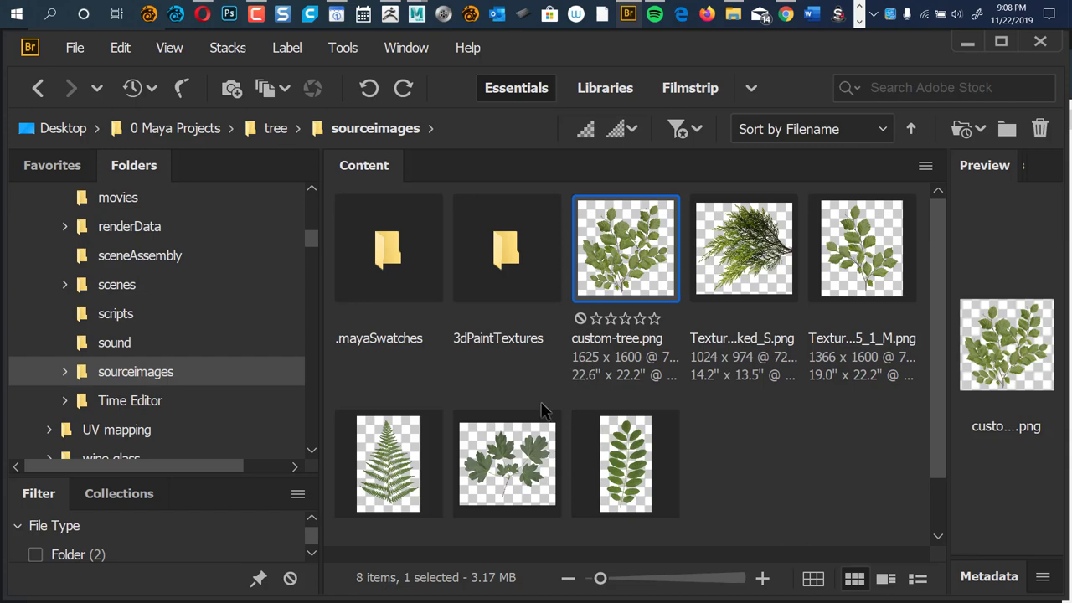
{"action": "left_click", "coordinate": [903, 274]}
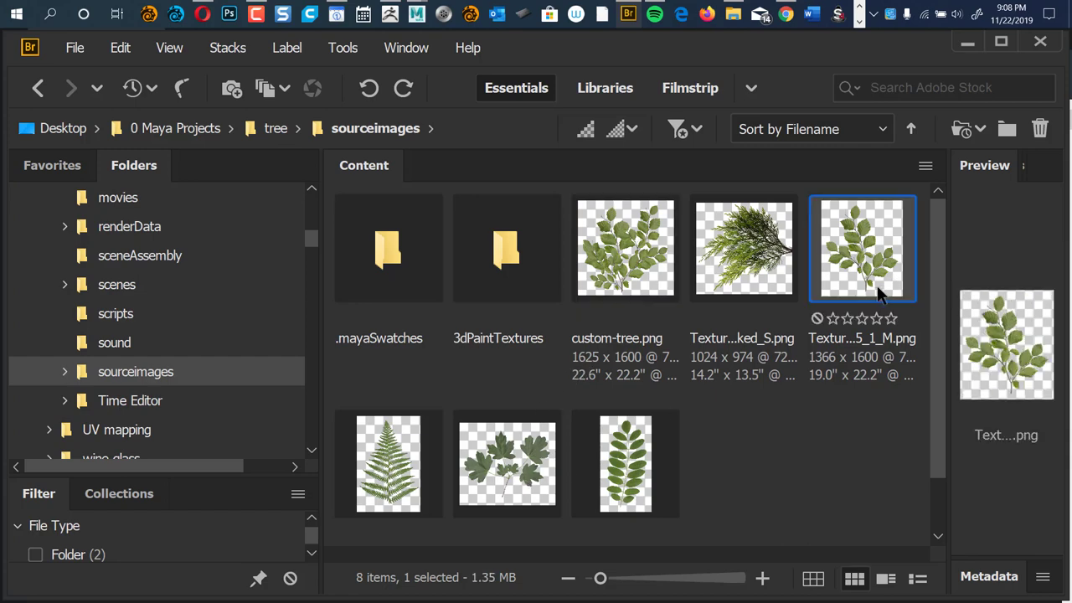
{"action": "key", "text": "space"}
{"action": "key", "text": "space"}
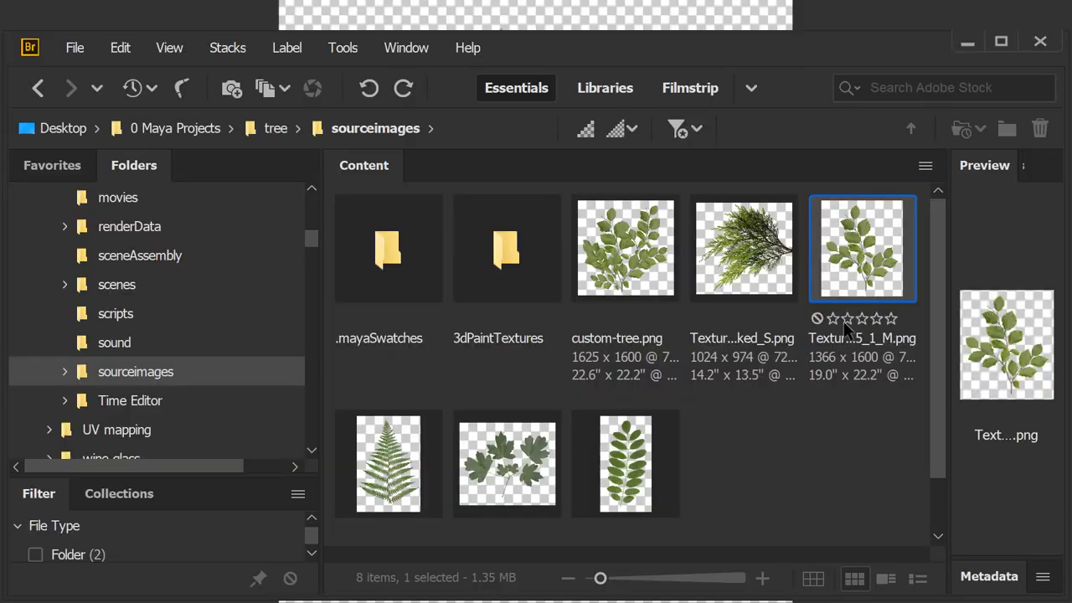
{"action": "left_click", "coordinate": [630, 297]}
{"action": "key", "text": "space"}
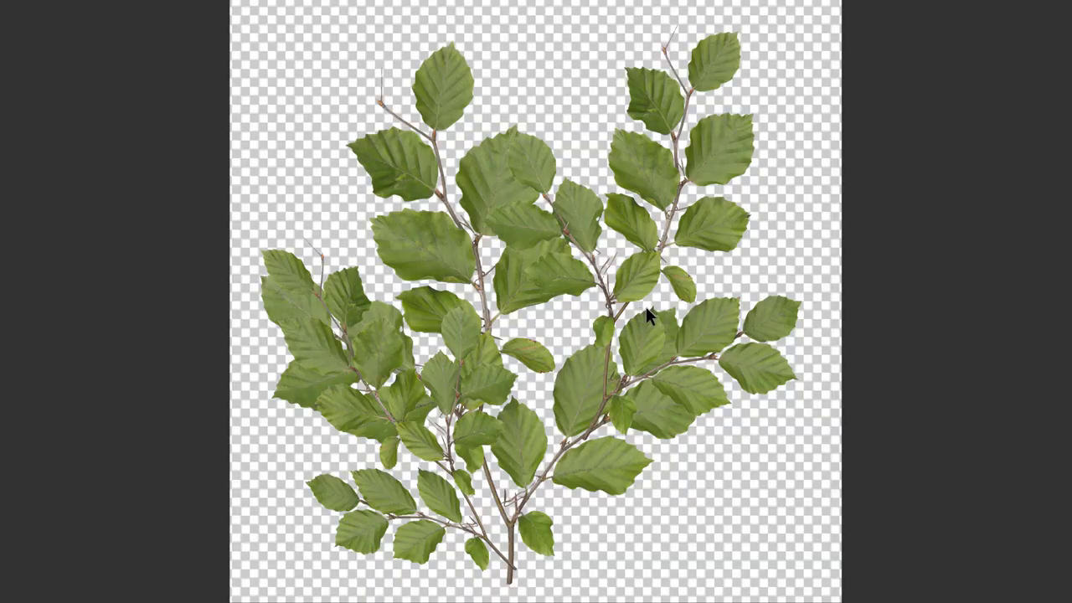
{"action": "key", "text": "space"}
{"action": "left_click", "coordinate": [861, 257]}
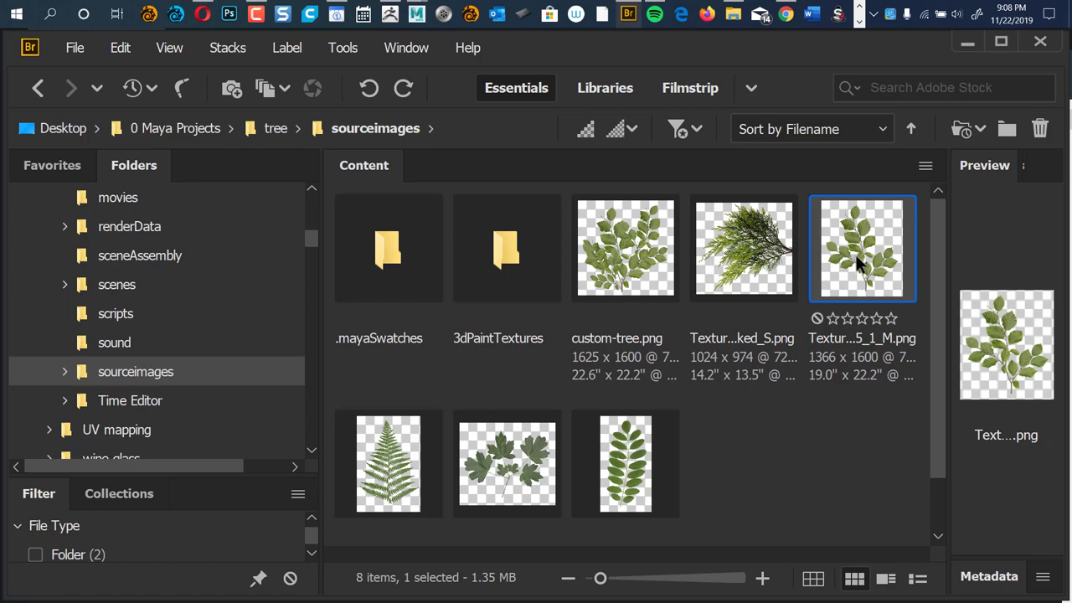
- Open TexturesCom_Branches0025_1_M.png, shift the branch, convert Layer 1 to a smart object and duplicate it
{"action": "double_click", "coordinate": [858, 262]}
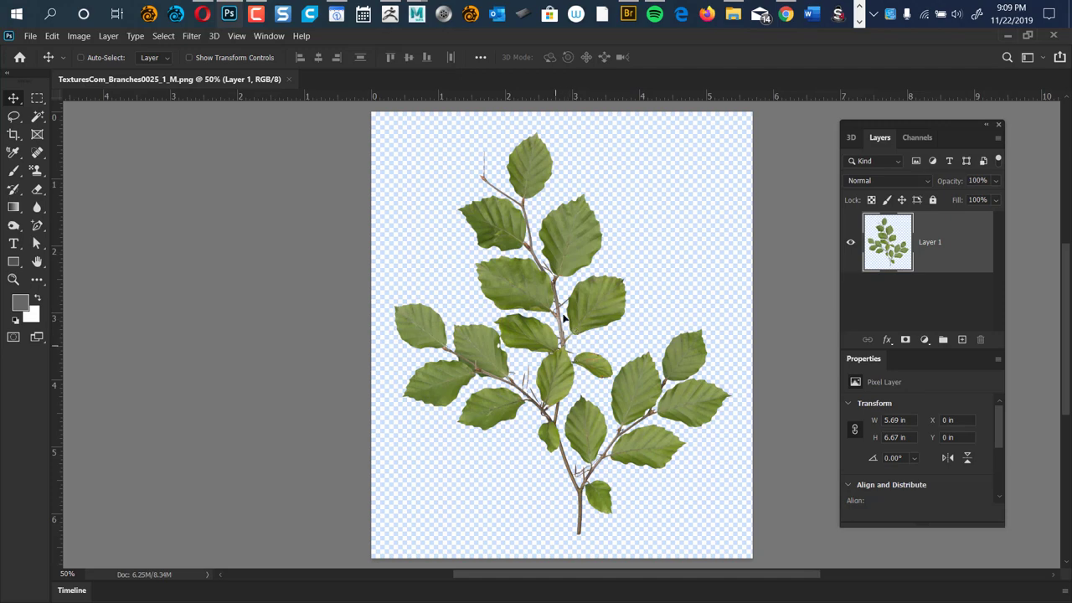
{"action": "left_click_drag", "start_coordinate": [566, 360], "coordinate": [586, 343]}
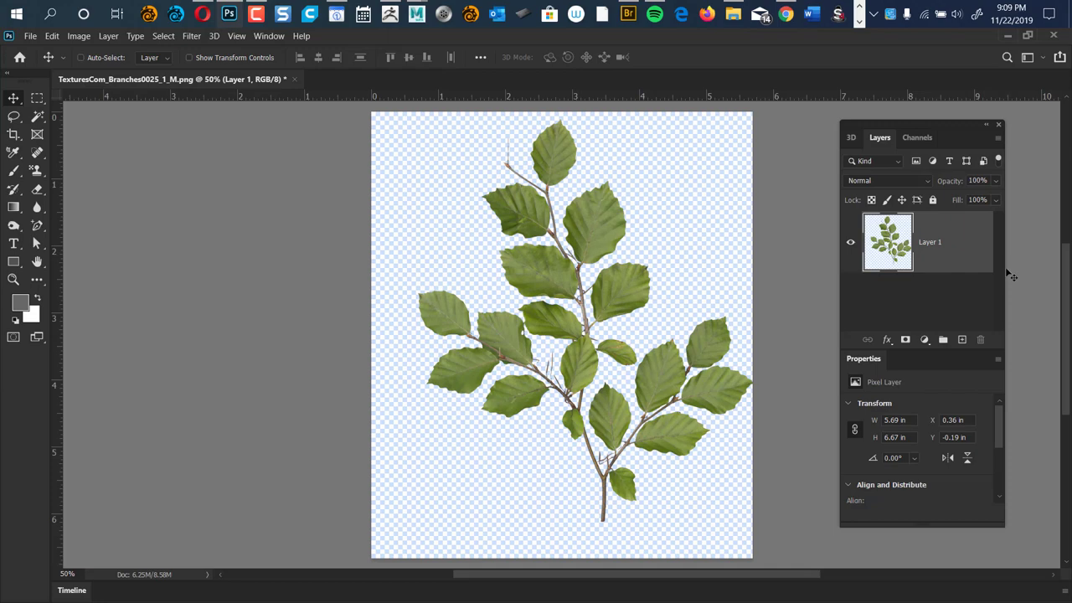
{"action": "right_click", "coordinate": [967, 250]}
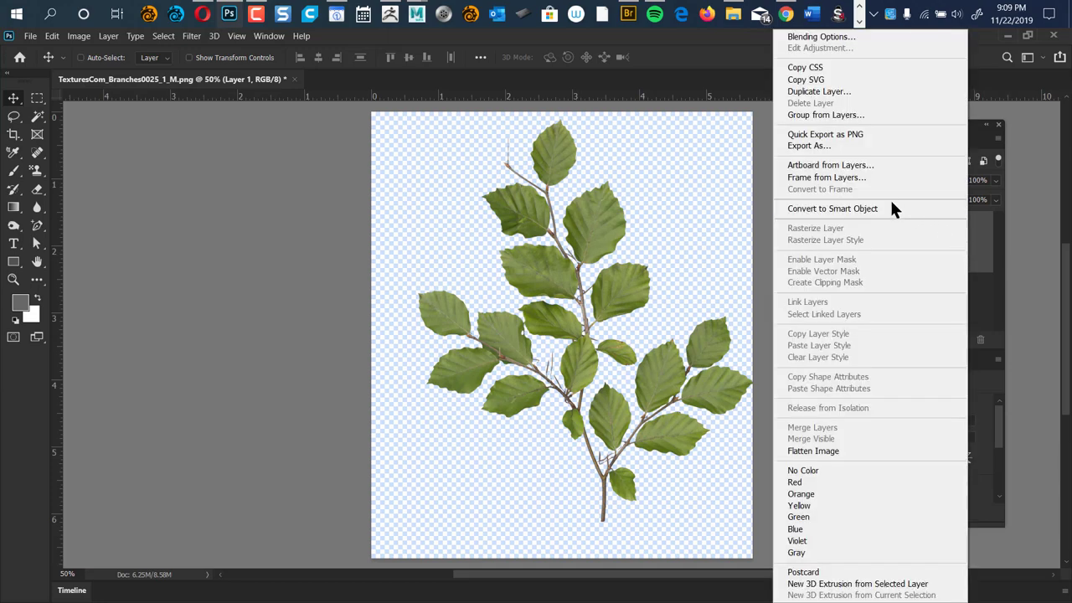
{"action": "left_click", "coordinate": [893, 210]}
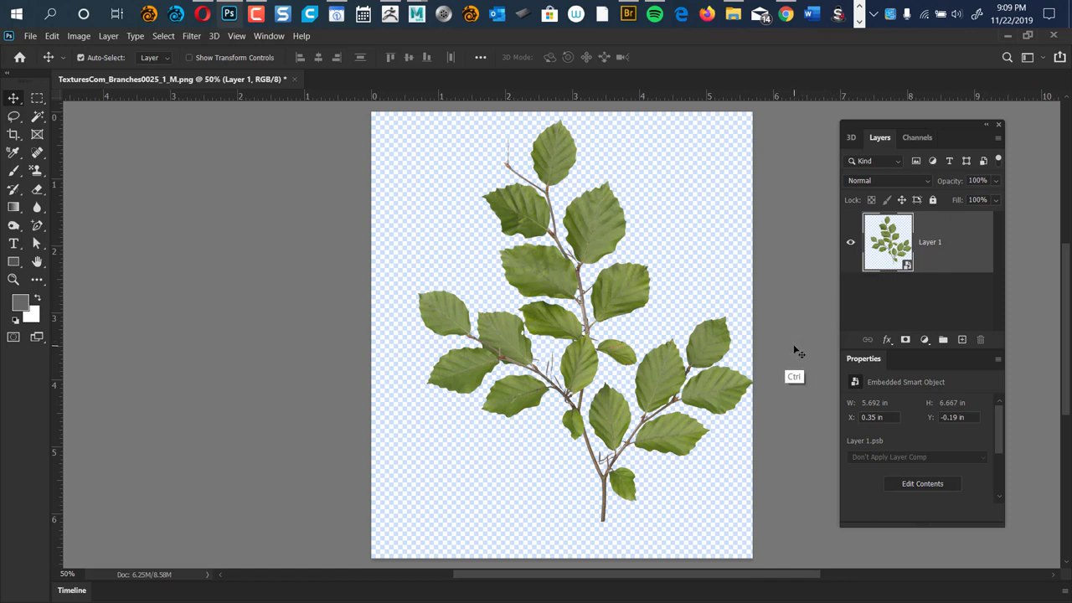
{"action": "key", "text": "ctrl+j"}
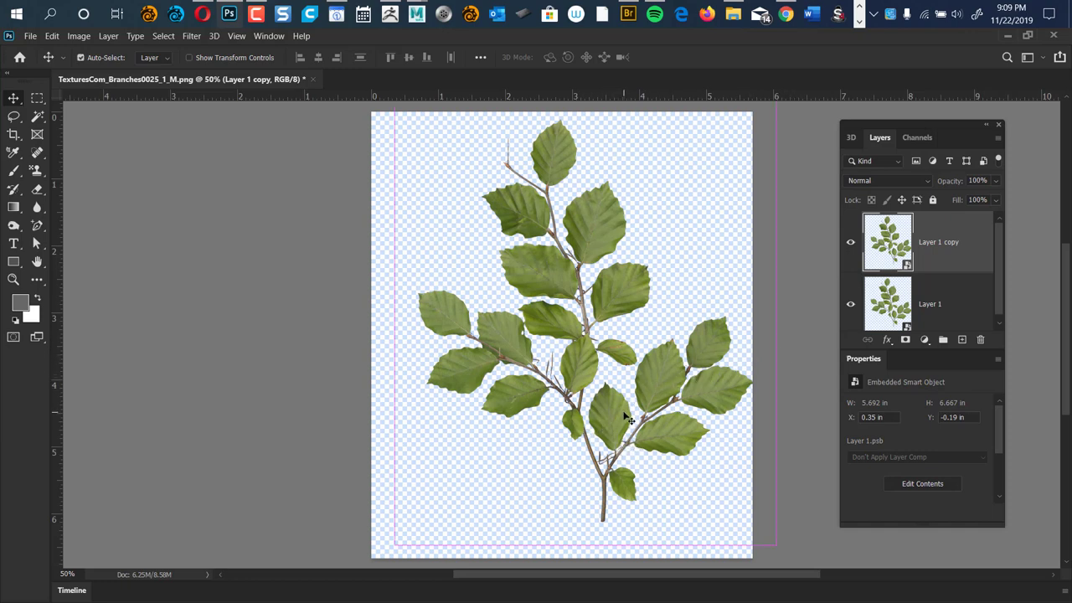
- Transform Layer 1 copy around its stem base: rotate nearly upside down, scale down, shift right
{"action": "key", "text": "ctrl+t"}
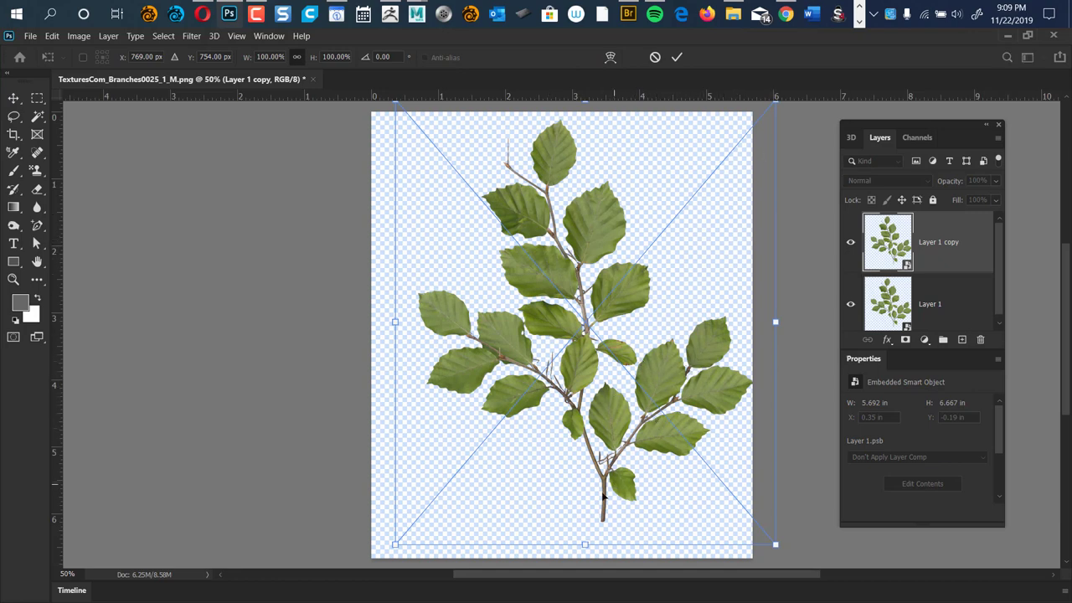
{"action": "left_click_drag", "start_coordinate": [603, 495], "coordinate": [606, 519]}
{"action": "left_click_drag", "start_coordinate": [348, 382], "coordinate": [474, 381]}
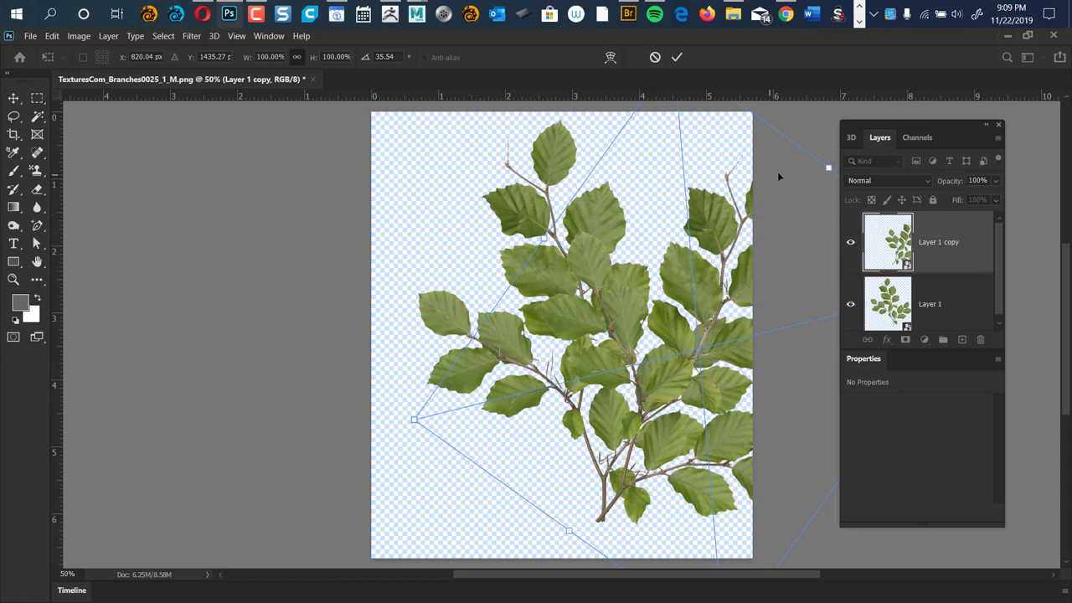
{"action": "left_click_drag", "start_coordinate": [879, 138], "coordinate": [946, 393]}
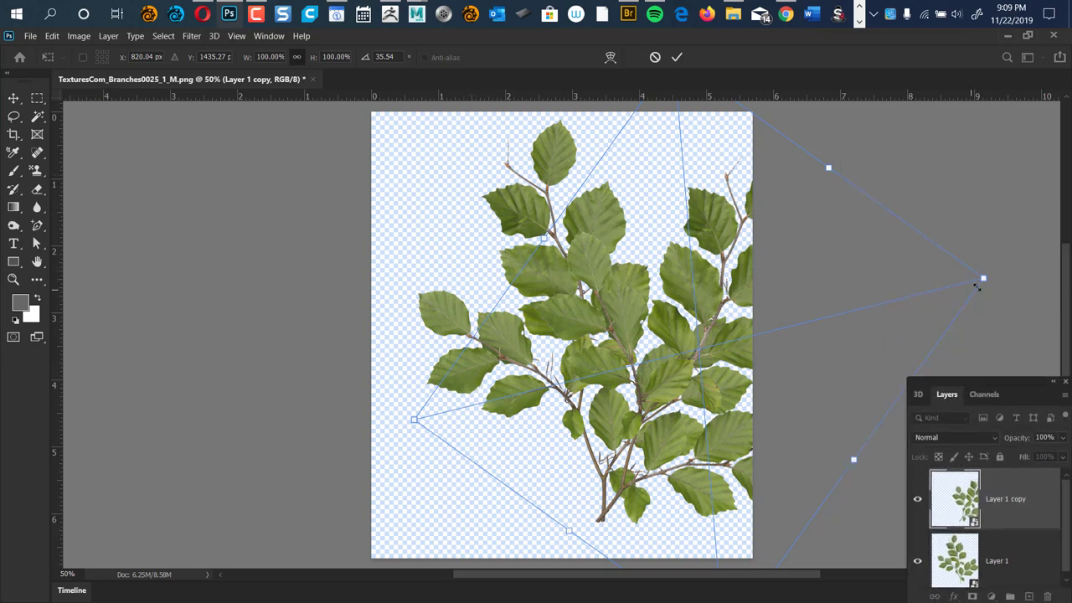
{"action": "left_click_drag", "start_coordinate": [977, 286], "coordinate": [829, 334]}
{"action": "left_click_drag", "start_coordinate": [604, 370], "coordinate": [661, 393]}
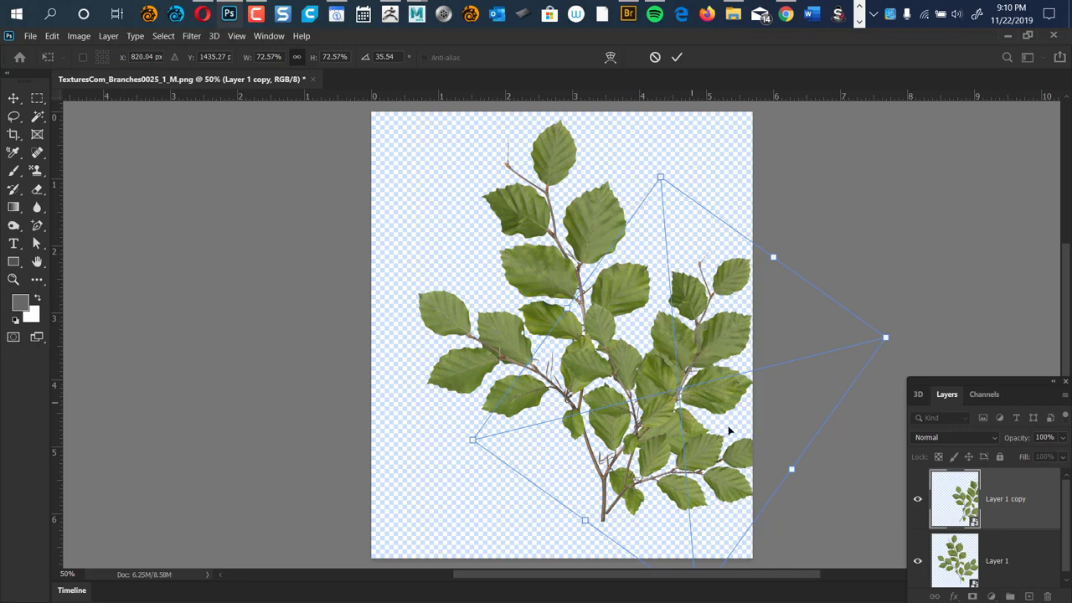
{"action": "left_click_drag", "start_coordinate": [790, 471], "coordinate": [586, 343]}
{"action": "left_click_drag", "start_coordinate": [632, 429], "coordinate": [658, 431]}
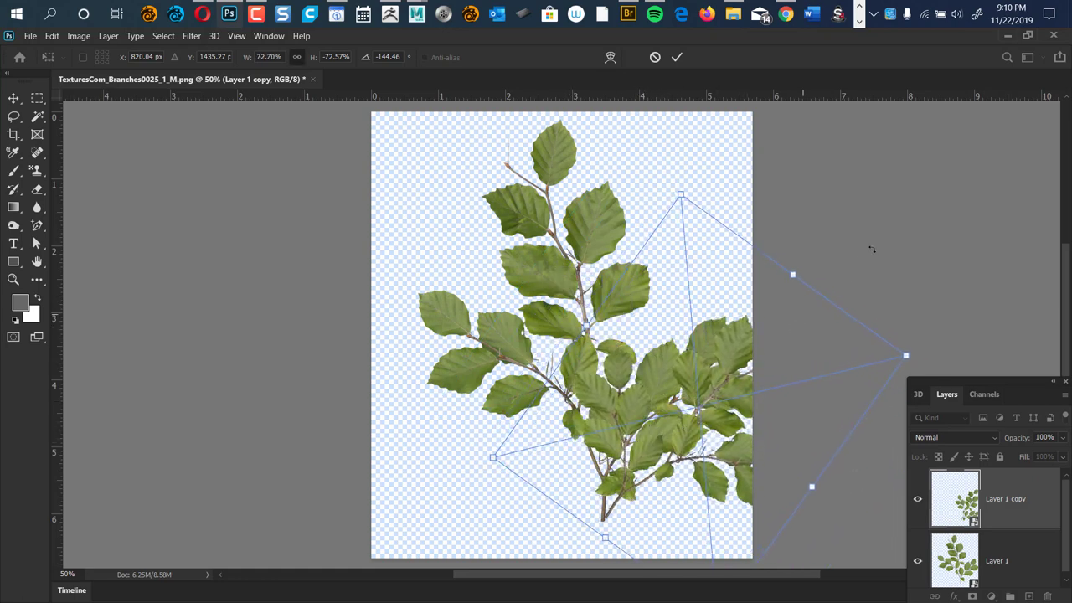
{"action": "left_click_drag", "start_coordinate": [871, 248], "coordinate": [692, 175]}
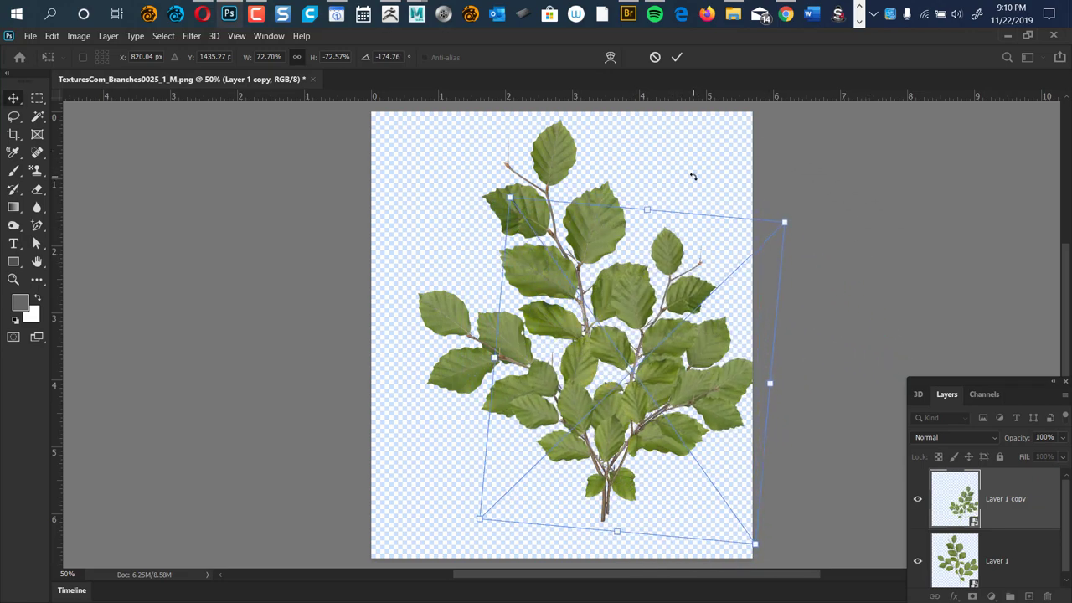
{"action": "key", "text": "Return"}
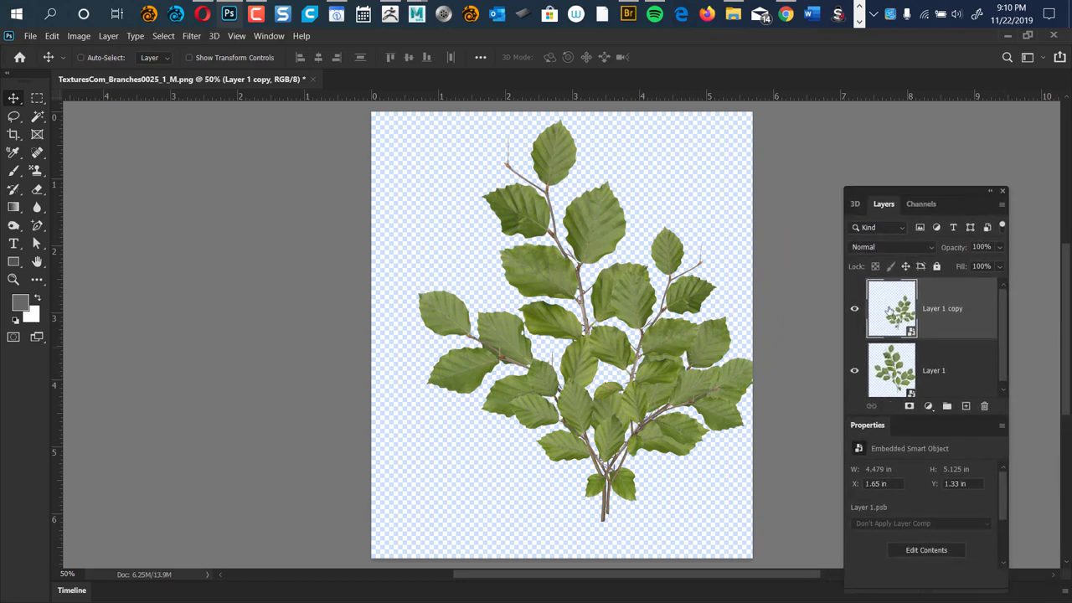
- Create Layer 1 copy 2, rotated counter-clockwise and shrunk to 4.125 × 3.5 in at lower left
{"action": "key", "text": "ctrl+j"}
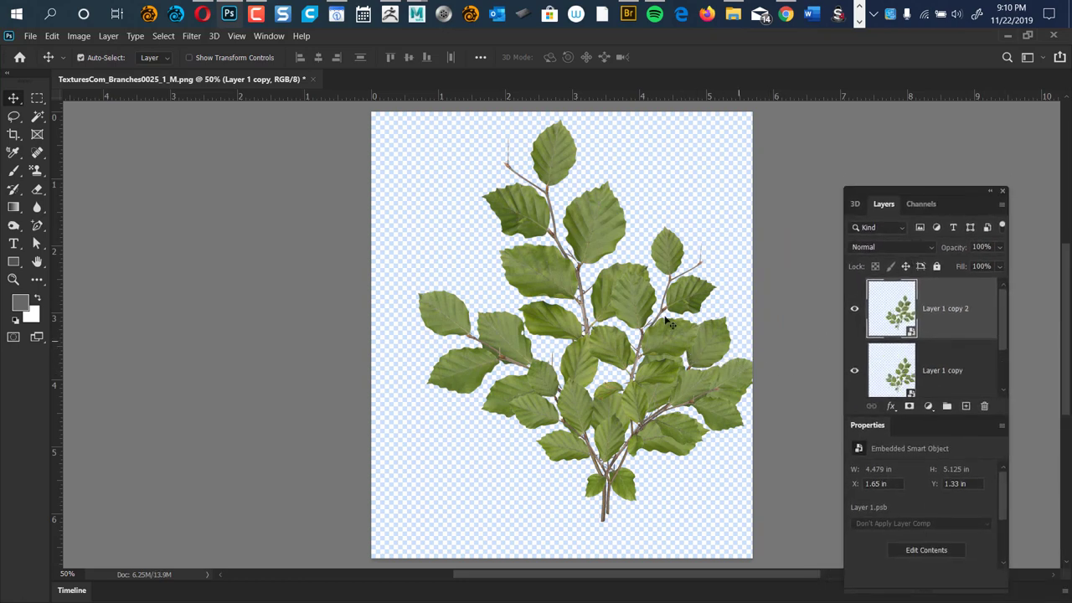
{"action": "key", "text": "ctrl+t"}
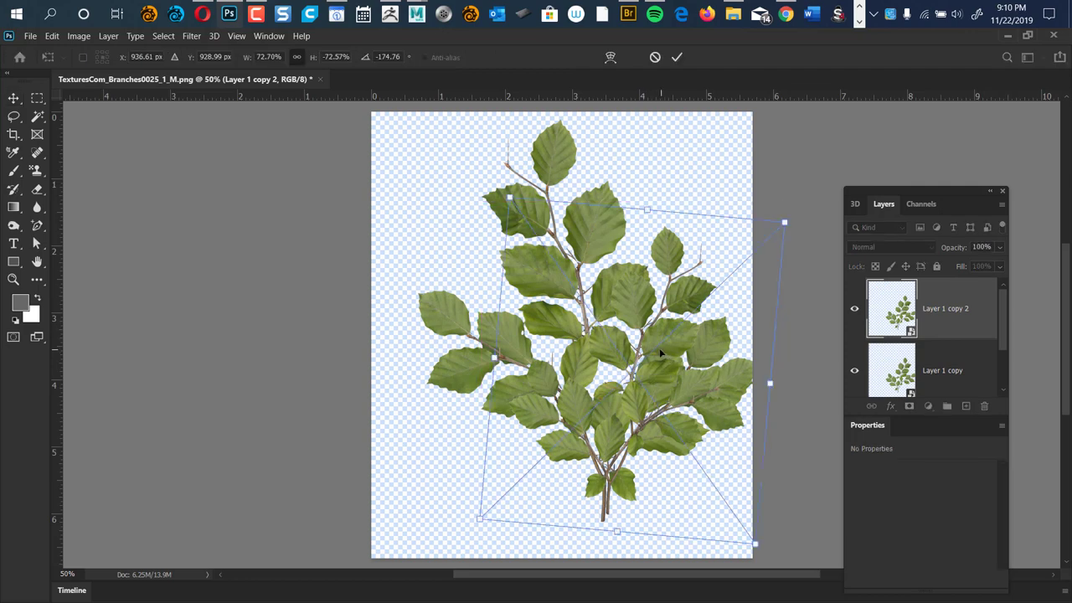
{"action": "left_click", "coordinate": [609, 503], "text": "alt"}
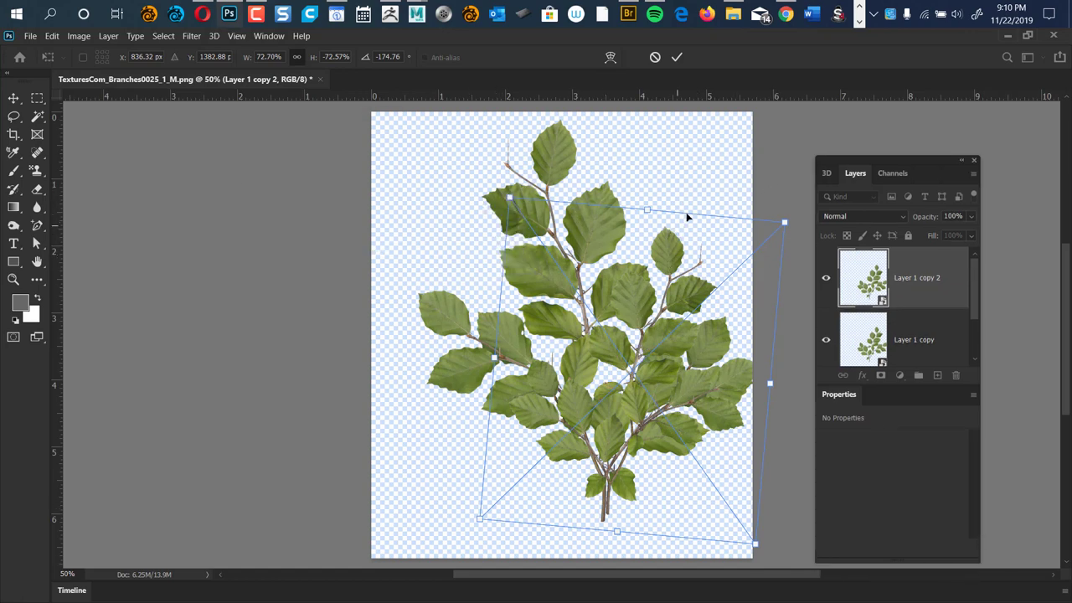
{"action": "left_click_drag", "start_coordinate": [751, 206], "coordinate": [386, 251]}
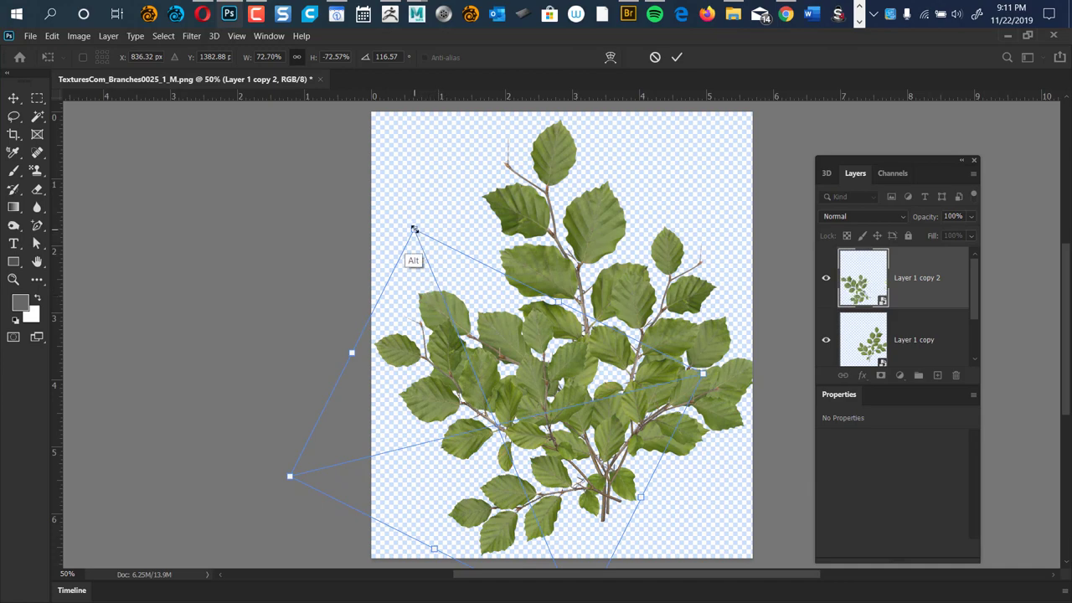
{"action": "left_click_drag", "start_coordinate": [413, 230], "coordinate": [466, 342], "text": "alt"}
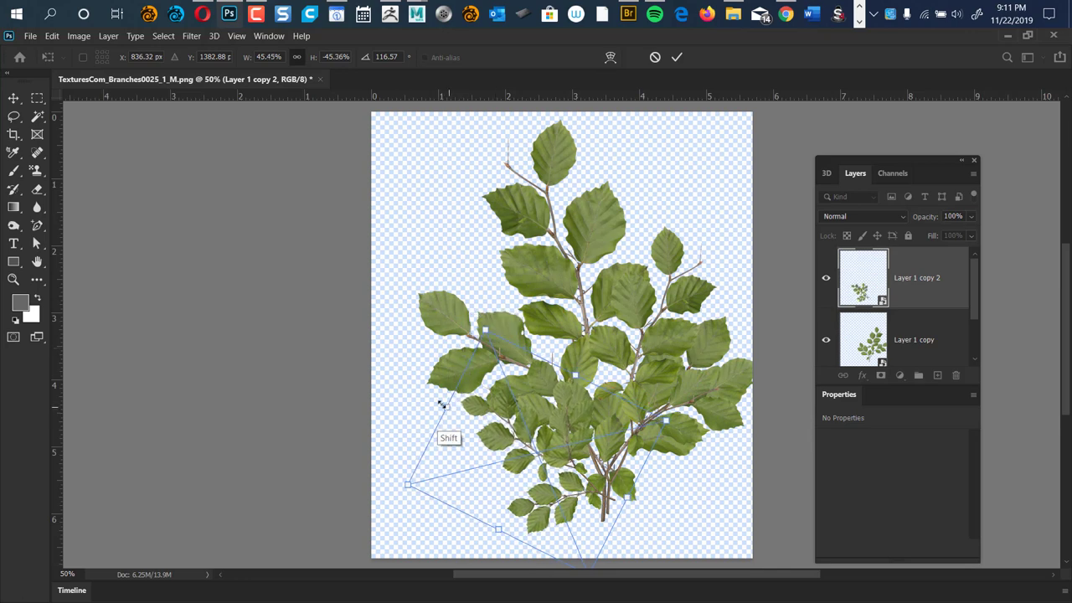
{"action": "left_click_drag", "start_coordinate": [448, 407], "coordinate": [419, 392], "text": "shift"}
{"action": "left_click_drag", "start_coordinate": [524, 308], "coordinate": [536, 329]}
{"action": "key", "text": "Return"}
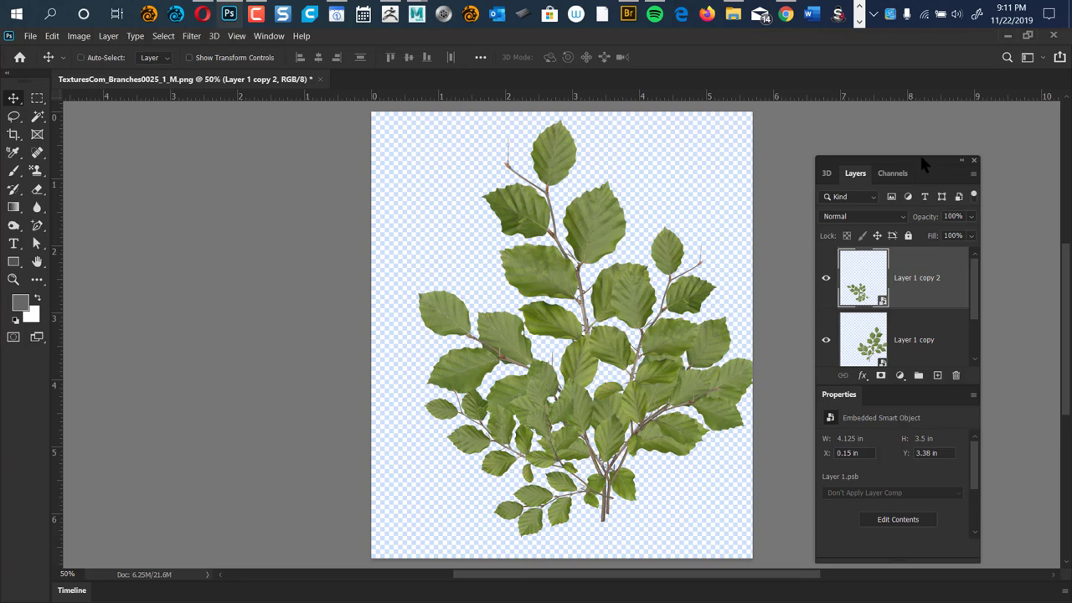
{"action": "left_click_drag", "start_coordinate": [920, 163], "coordinate": [927, 52]}
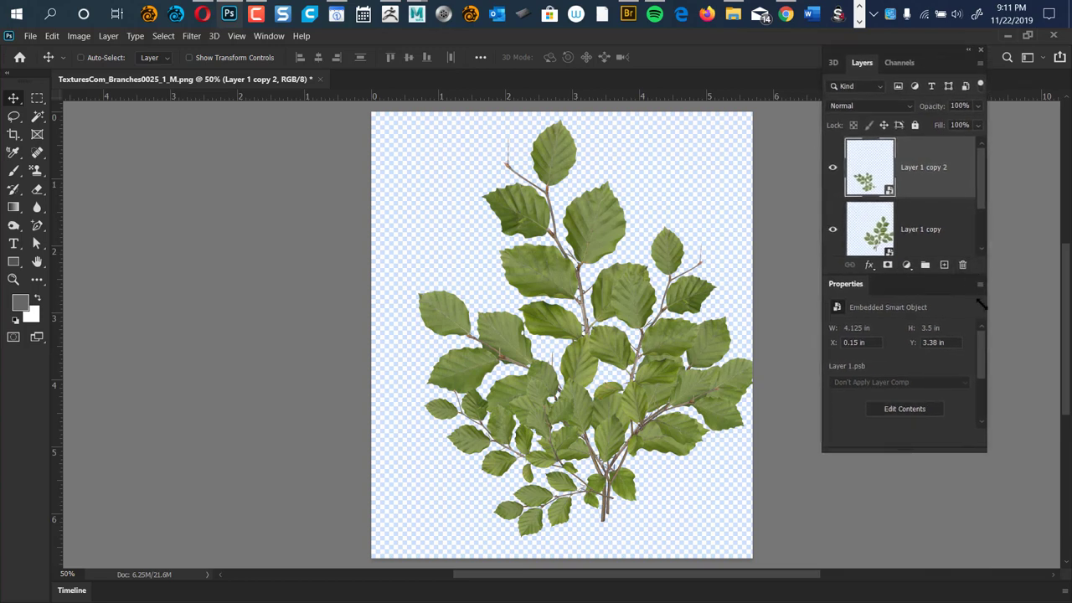
{"action": "left_click_drag", "start_coordinate": [980, 303], "coordinate": [1002, 430]}
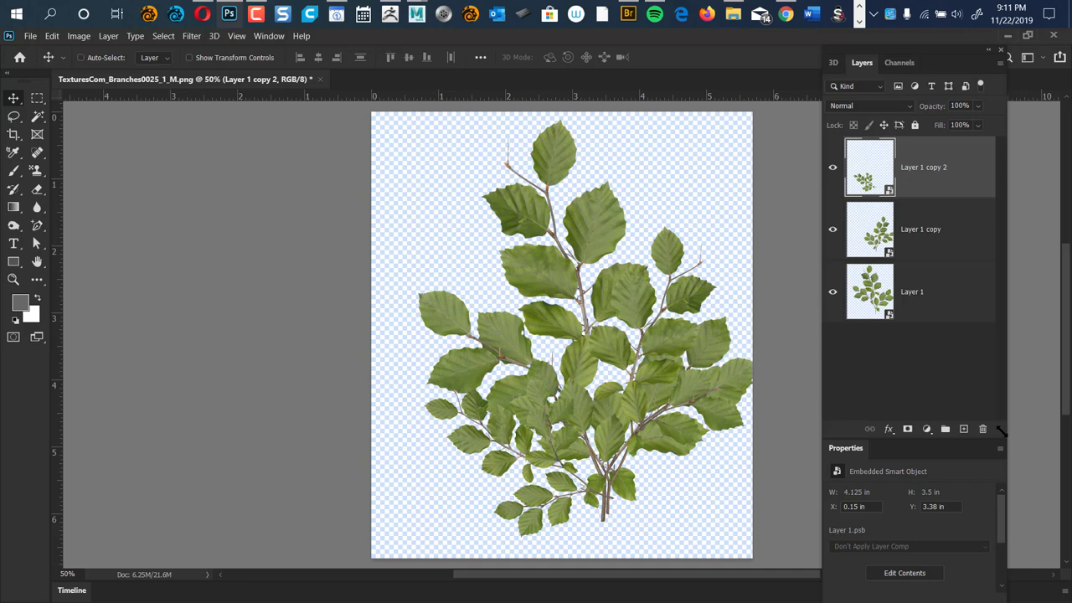
- Group the three branch layers as Group 1, nudge the group left, and bring up Save As
{"action": "left_click", "coordinate": [889, 316], "text": "shift"}
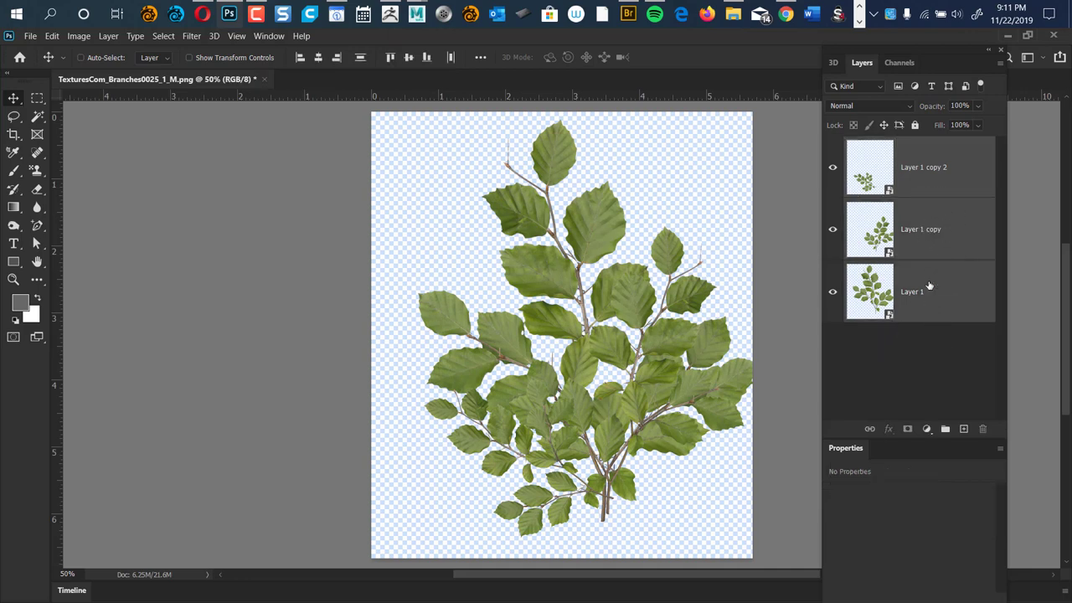
{"action": "key", "text": "ctrl+g"}
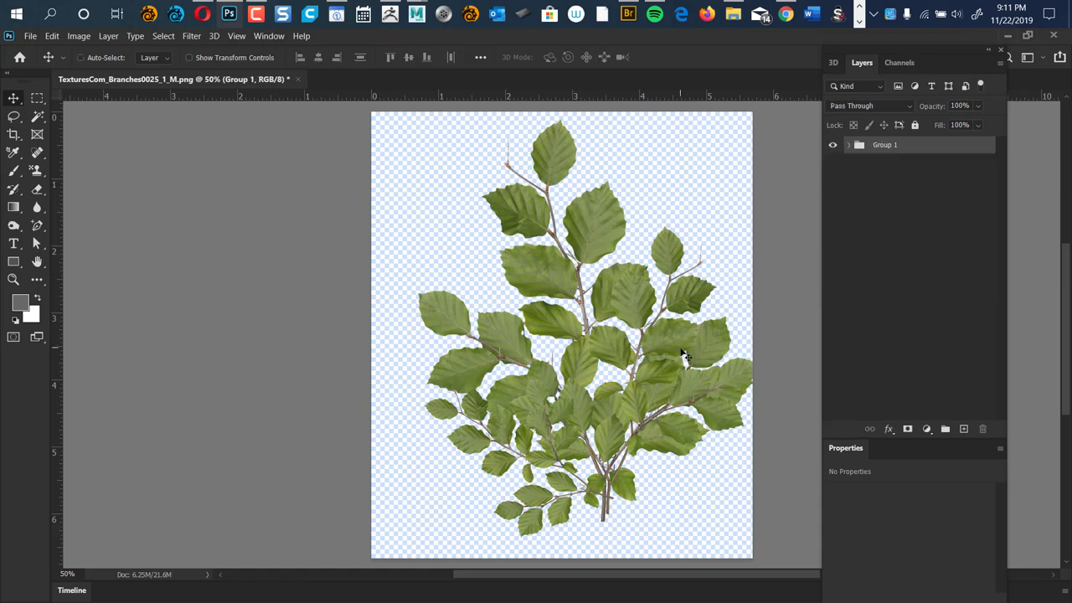
{"action": "mouse_move", "coordinate": [682, 356]}
{"action": "left_mouse_down"}
{"action": "mouse_move", "coordinate": [628, 350]}
{"action": "mouse_move", "coordinate": [670, 356]}
{"action": "left_mouse_up"}
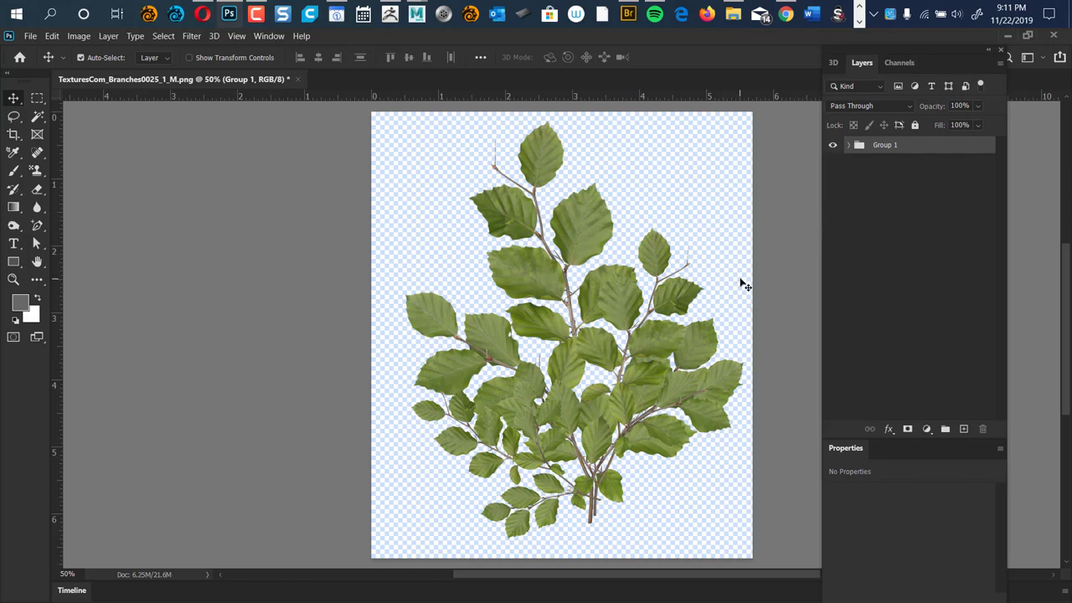
{"action": "key", "text": "ctrl+shift+s"}
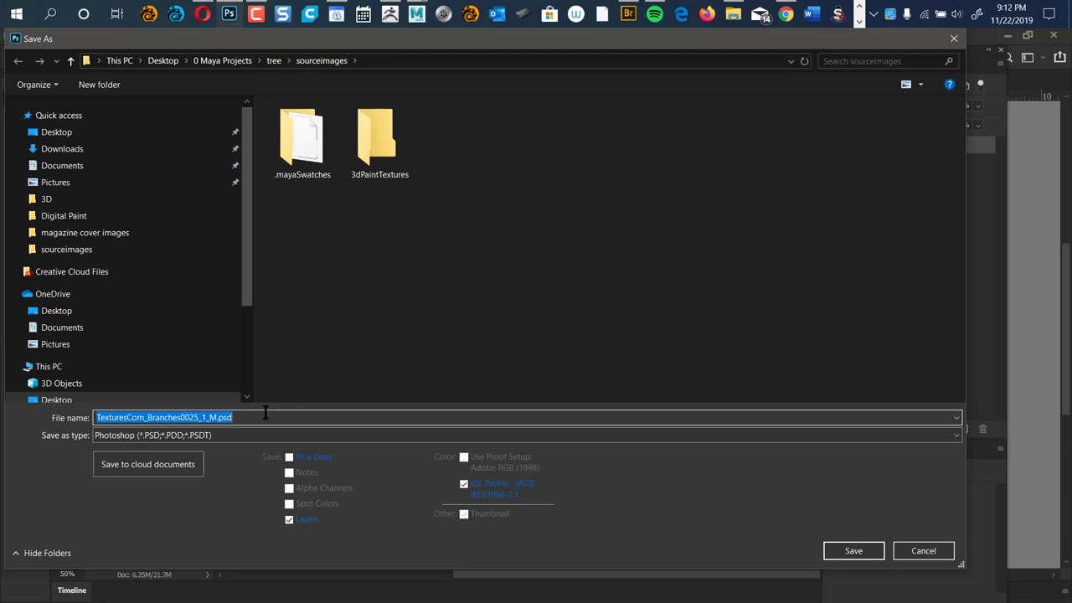
- Save the document as branch and leaves 003.psd in the sourceimages folder, accepting the format options
{"action": "type", "text": "branch and leaves 003"}
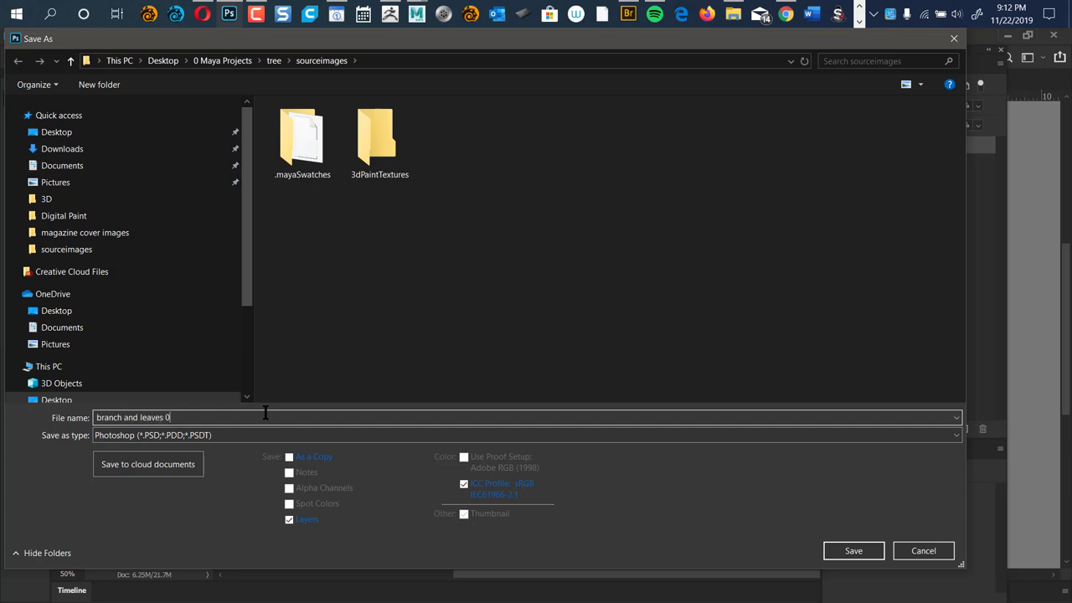
{"action": "left_click", "coordinate": [852, 550]}
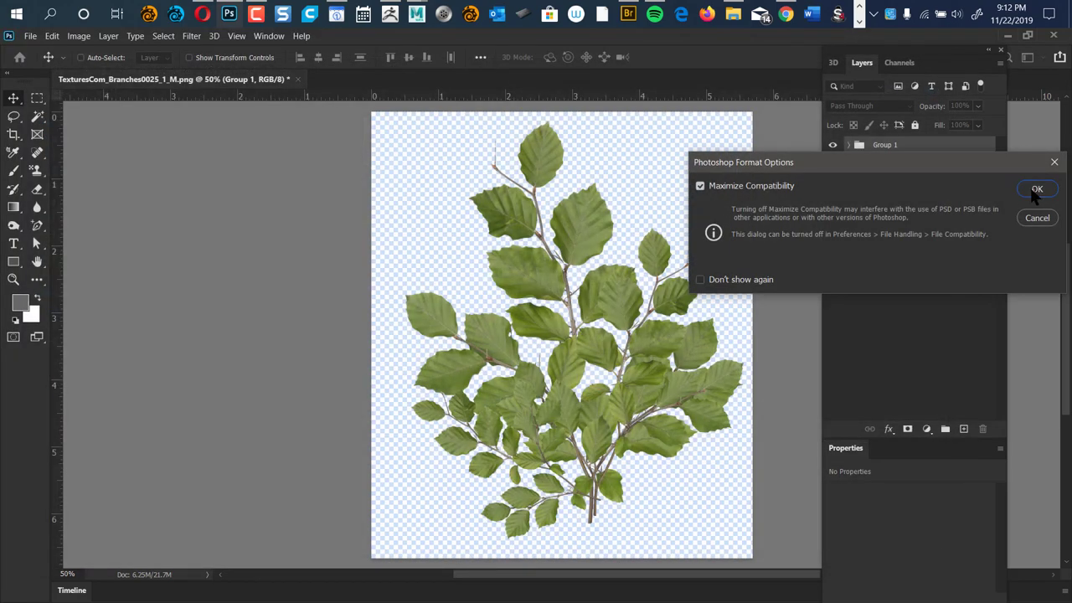
{"action": "left_click", "coordinate": [1036, 190]}
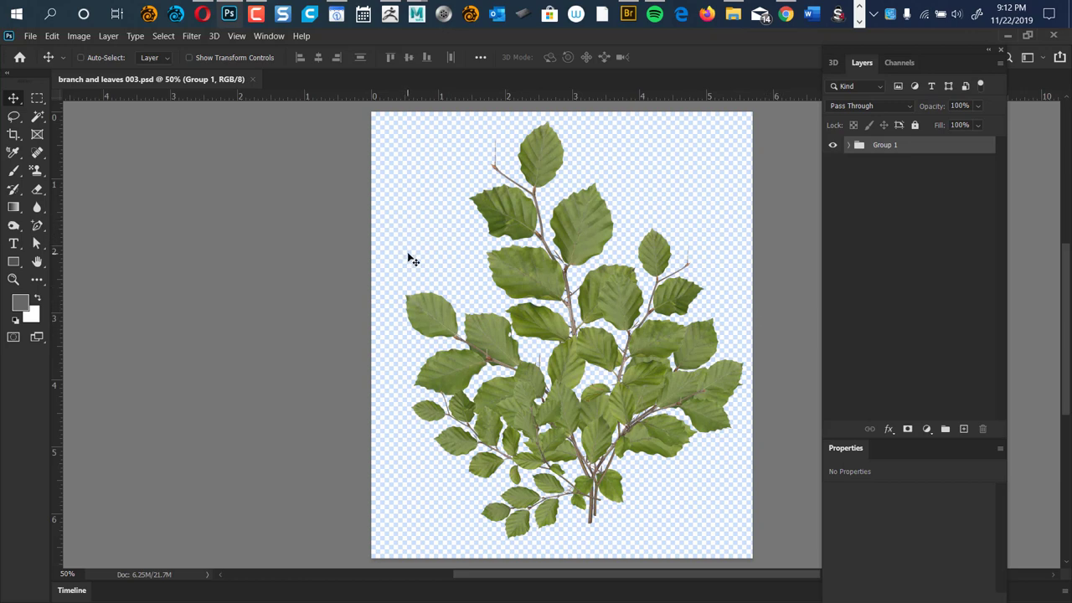
{"action": "key", "text": "ctrl"}
{"action": "key", "text": "ctrl"}
{"action": "key", "text": "ctrl"}
{"action": "key", "text": "ctrl+alt+shift"}
- In Save for Web, set the preset to PNG-24 for transparency and begin saving the optimized image
{"action": "key", "text": "ctrl+alt+shift+s"}
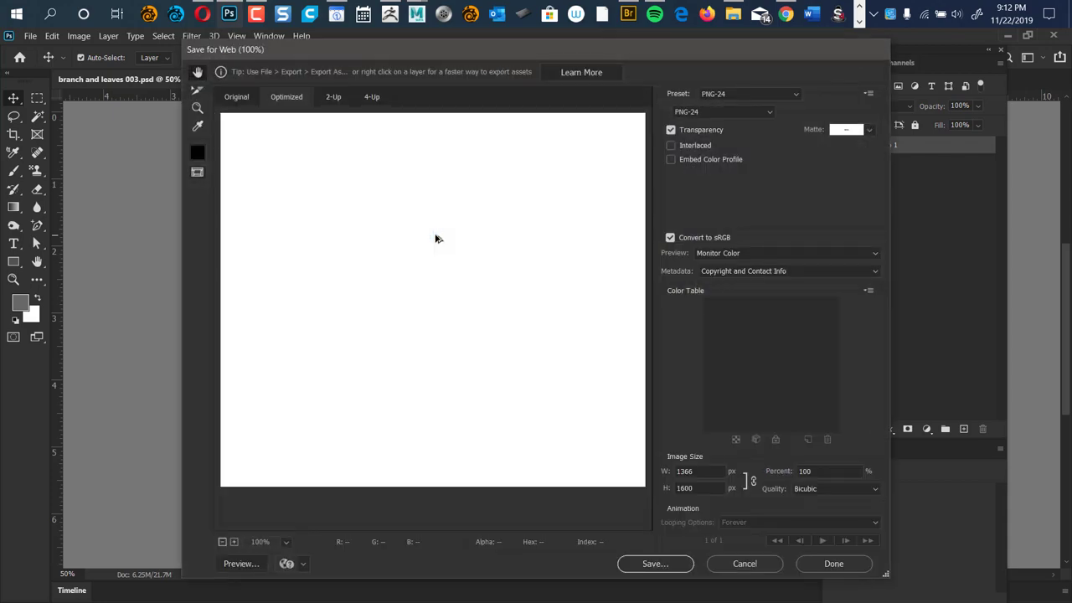
{"action": "left_click_drag", "start_coordinate": [276, 58], "coordinate": [240, 48]}
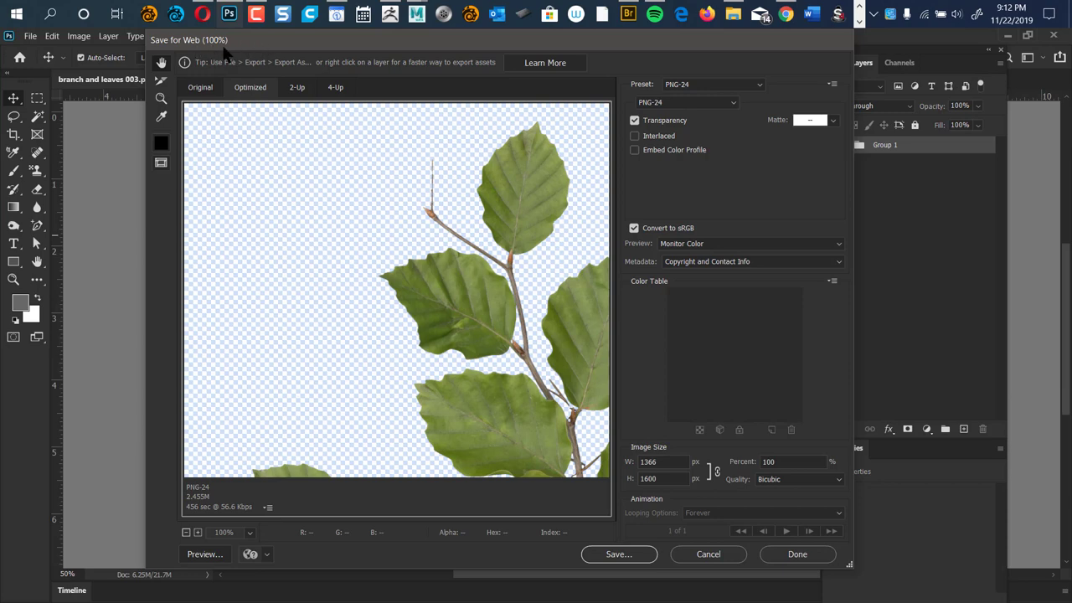
{"action": "left_click_drag", "start_coordinate": [536, 335], "coordinate": [382, 170]}
{"action": "left_click_drag", "start_coordinate": [437, 328], "coordinate": [429, 230]}
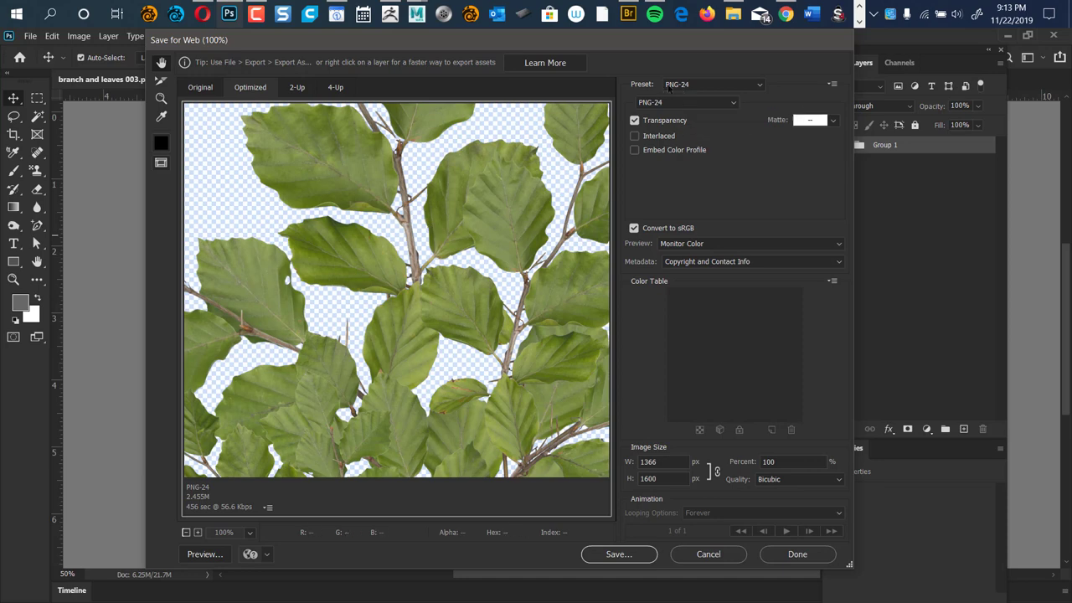
{"action": "left_click", "coordinate": [734, 91]}
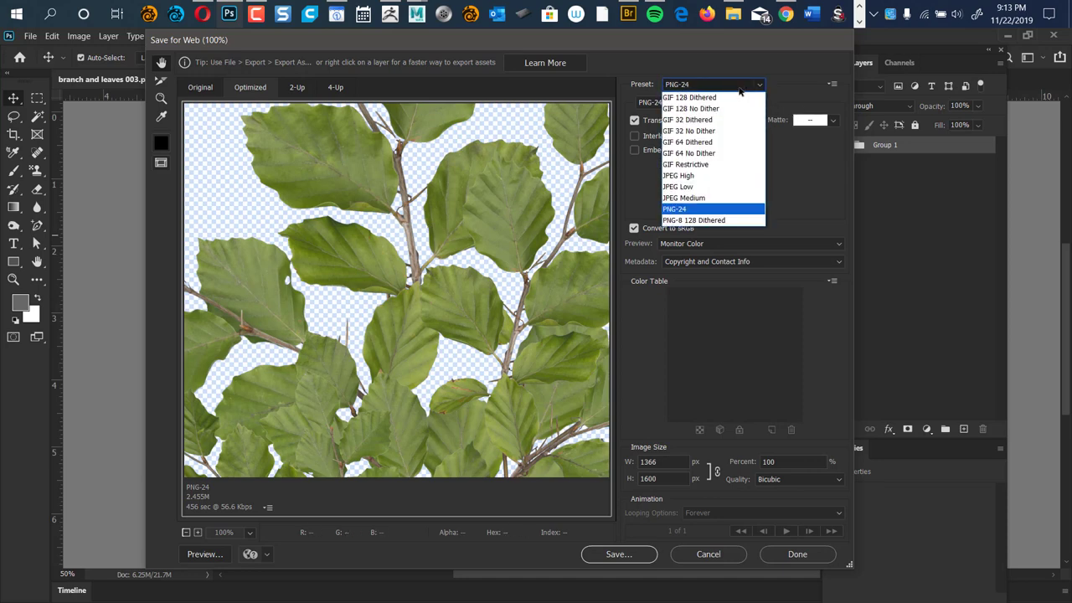
{"action": "left_click", "coordinate": [716, 124]}
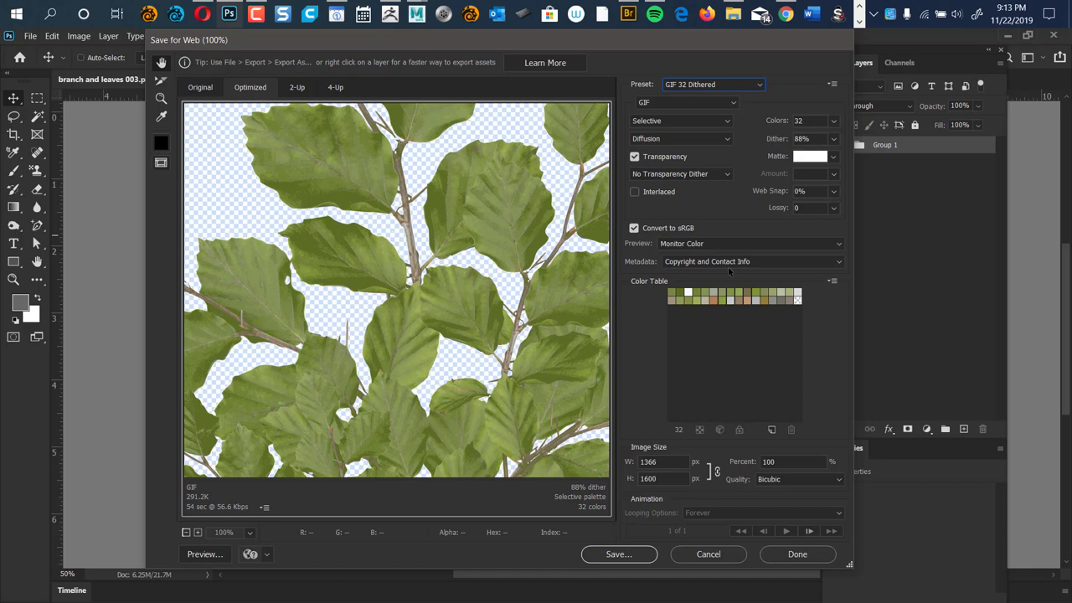
{"action": "left_click", "coordinate": [758, 85]}
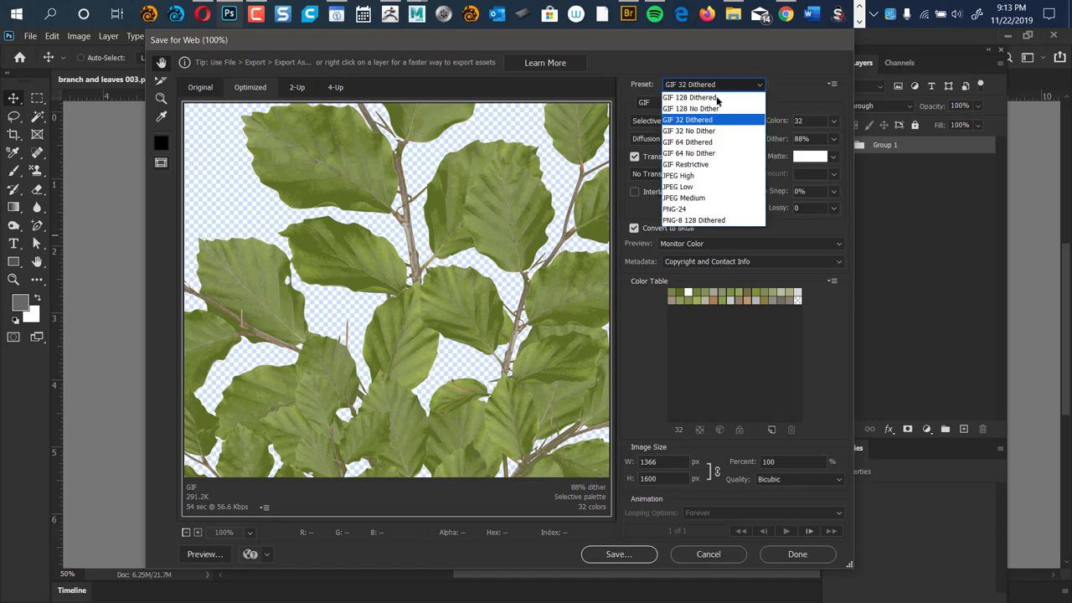
{"action": "left_click", "coordinate": [711, 209]}
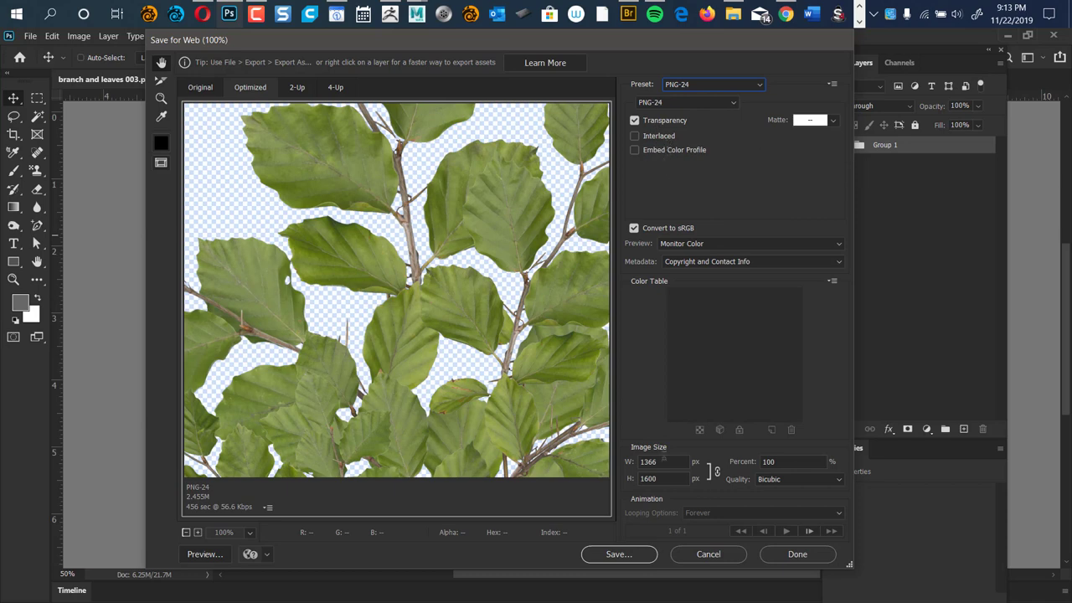
{"action": "left_click", "coordinate": [618, 554]}
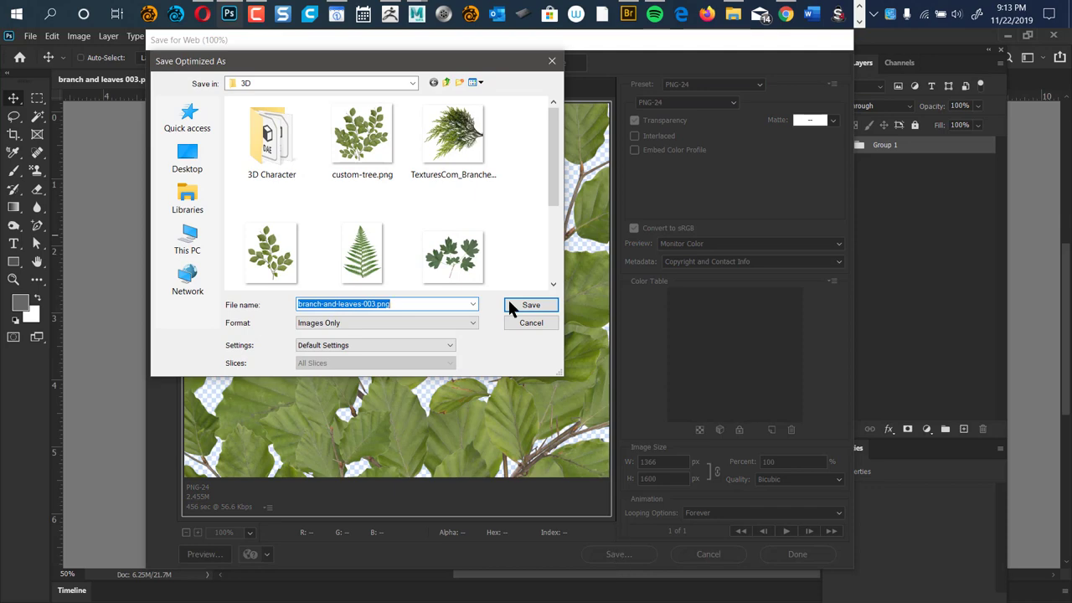
- In the export window, browse to Desktop > 0 Maya Projects > tree > sourceimages
{"action": "left_click", "coordinate": [199, 155]}
{"action": "double_click", "coordinate": [446, 225]}
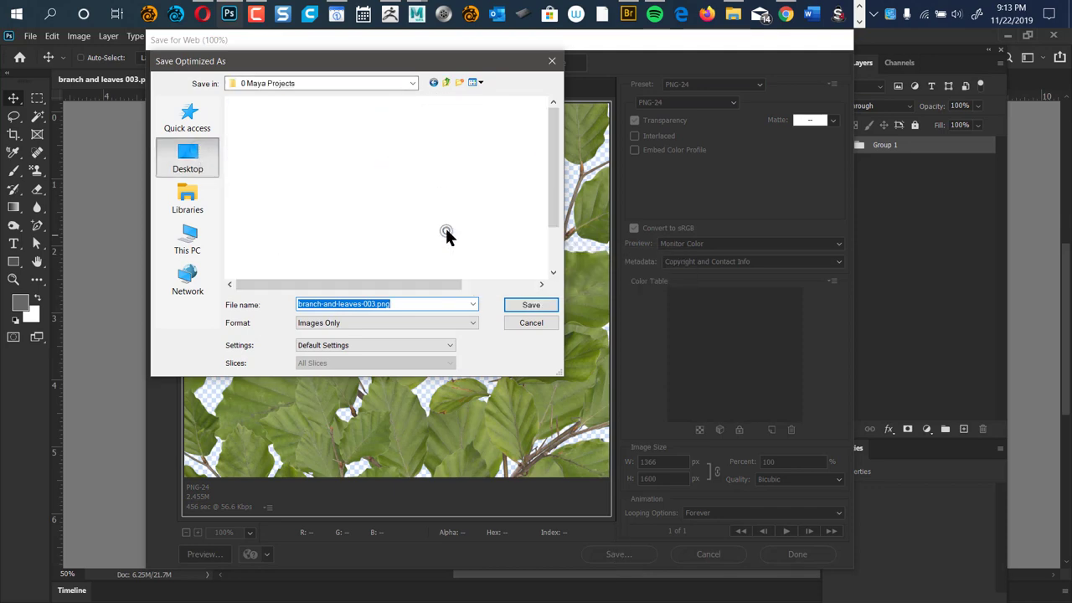
{"action": "left_click_drag", "start_coordinate": [552, 167], "coordinate": [469, 247]}
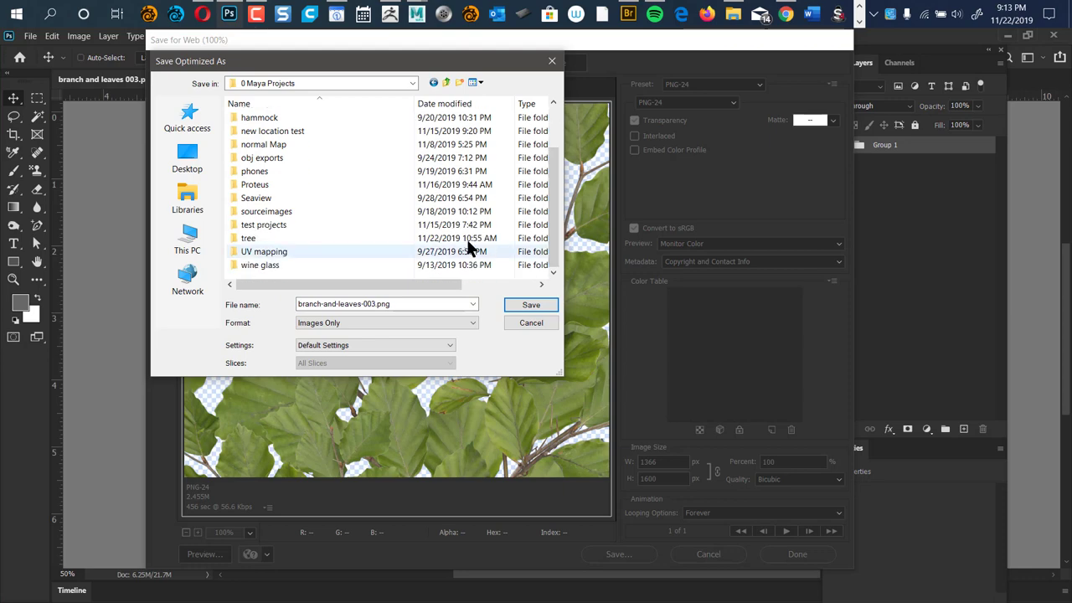
{"action": "double_click", "coordinate": [266, 239]}
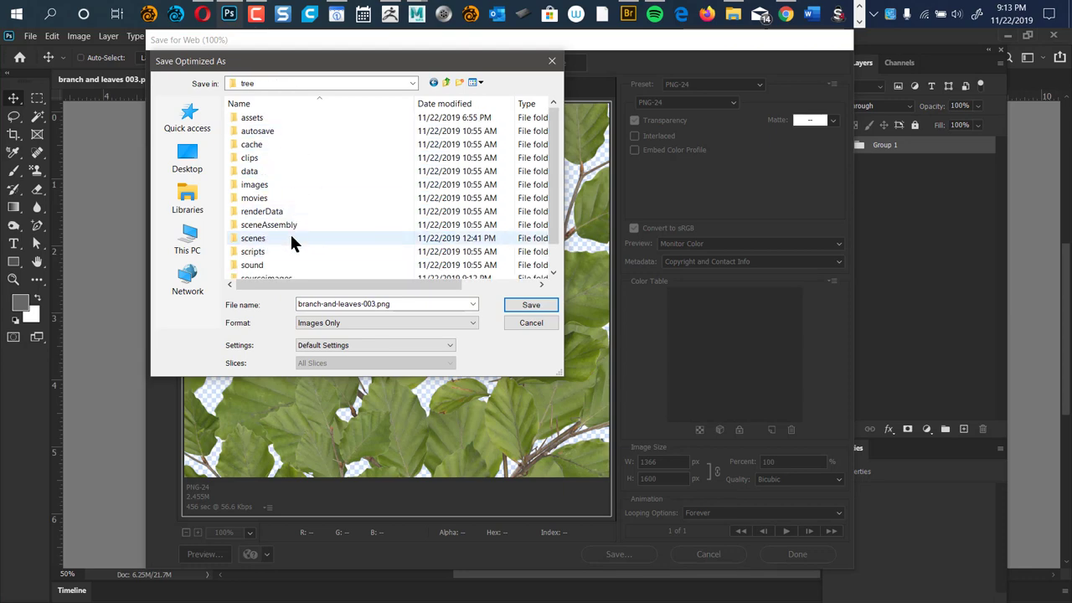
{"action": "left_click_drag", "start_coordinate": [555, 195], "coordinate": [543, 270]}
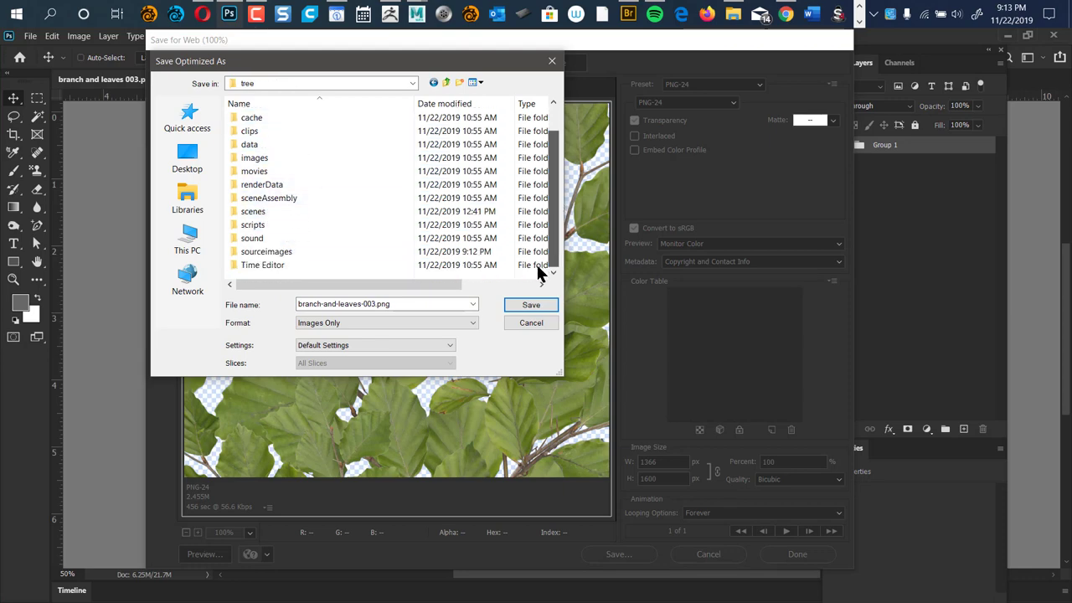
{"action": "double_click", "coordinate": [257, 256]}
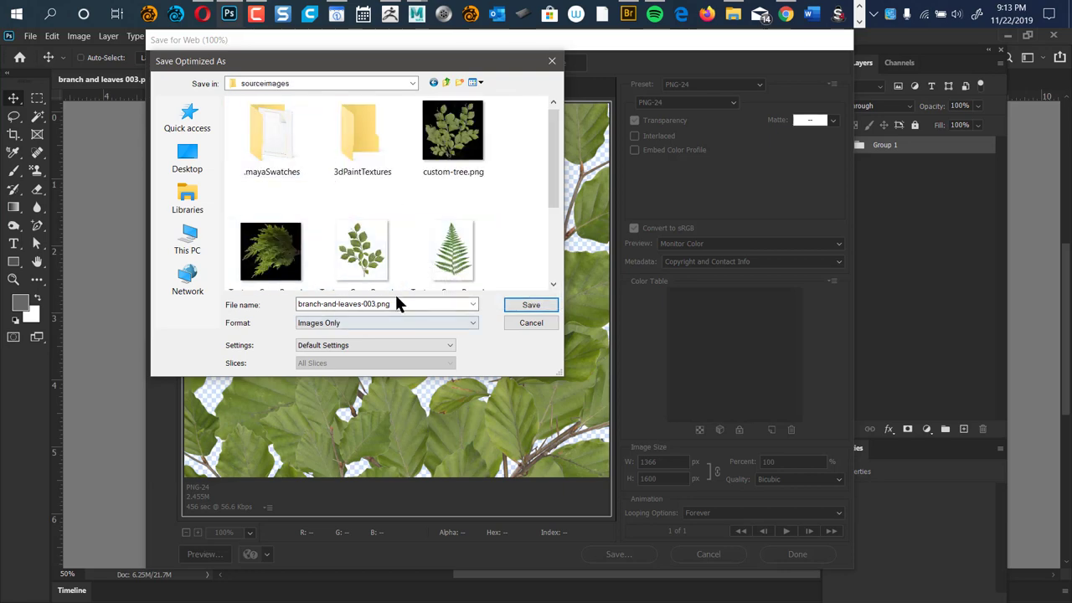
{"action": "left_click_drag", "start_coordinate": [544, 199], "coordinate": [540, 281]}
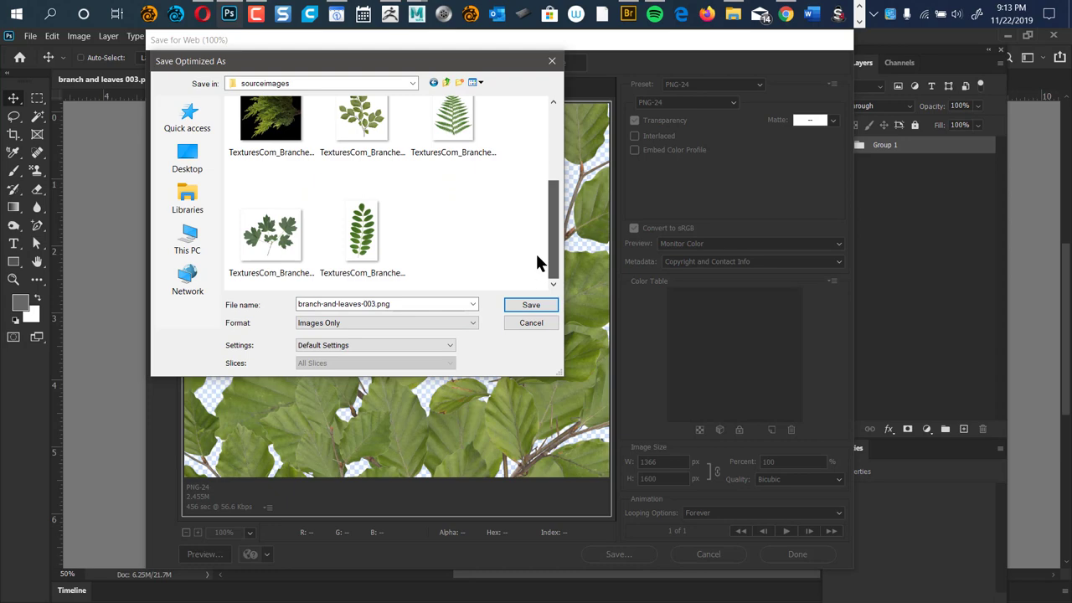
{"action": "scroll", "coordinate": [541, 242], "scroll_direction": "up", "scroll_amount": 1}
{"action": "scroll", "coordinate": [541, 230], "scroll_direction": "down", "scroll_amount": 1}
- Name the PNG 'leaf brush 003' and save it there
{"action": "double_click", "coordinate": [415, 304]}
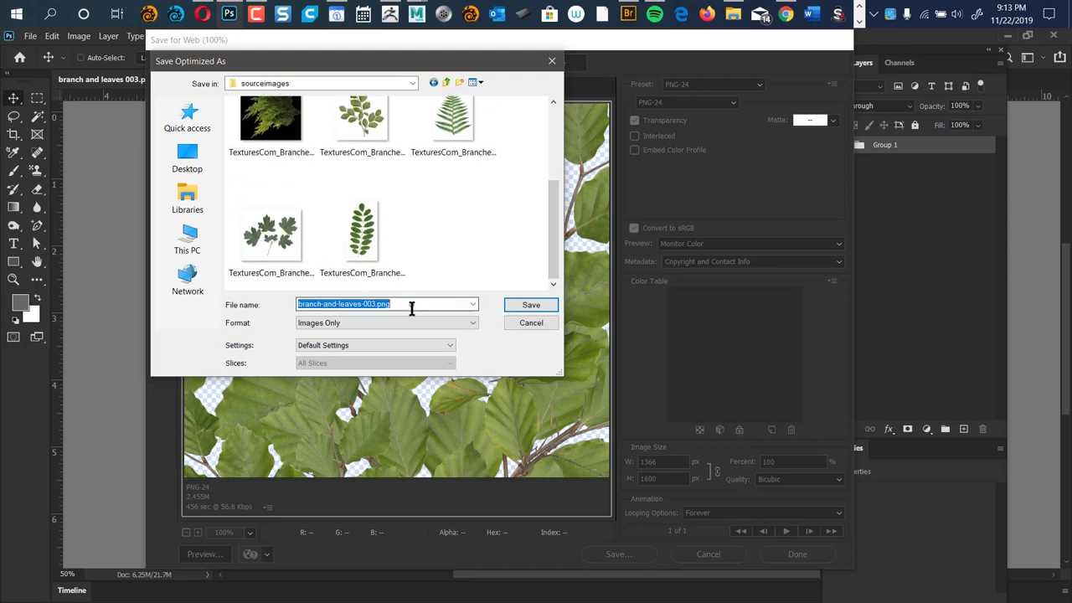
{"action": "type", "text": "le"}
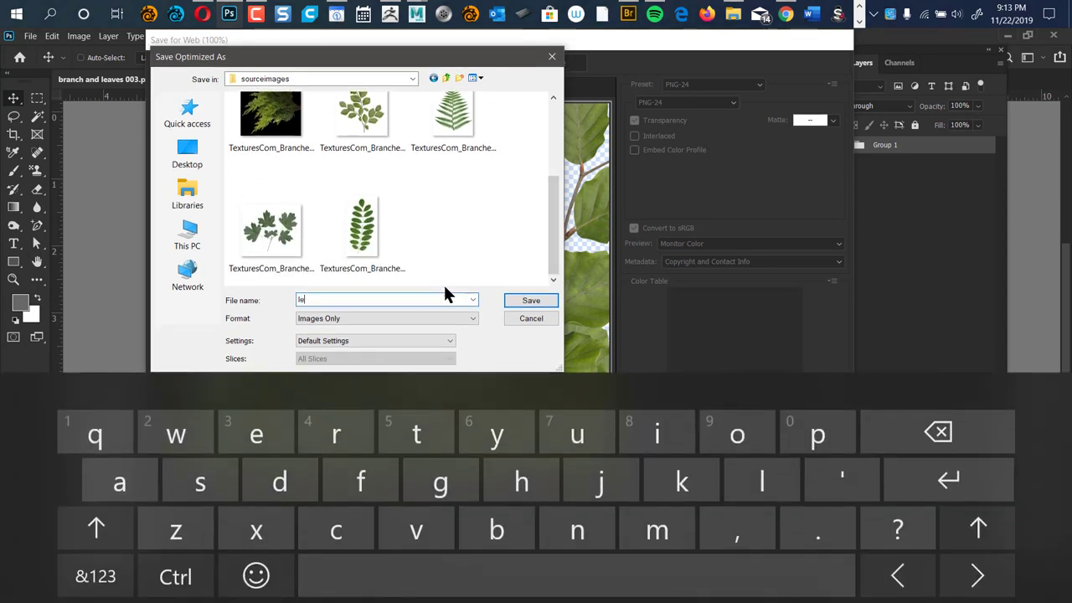
{"action": "type", "text": "af bru"}
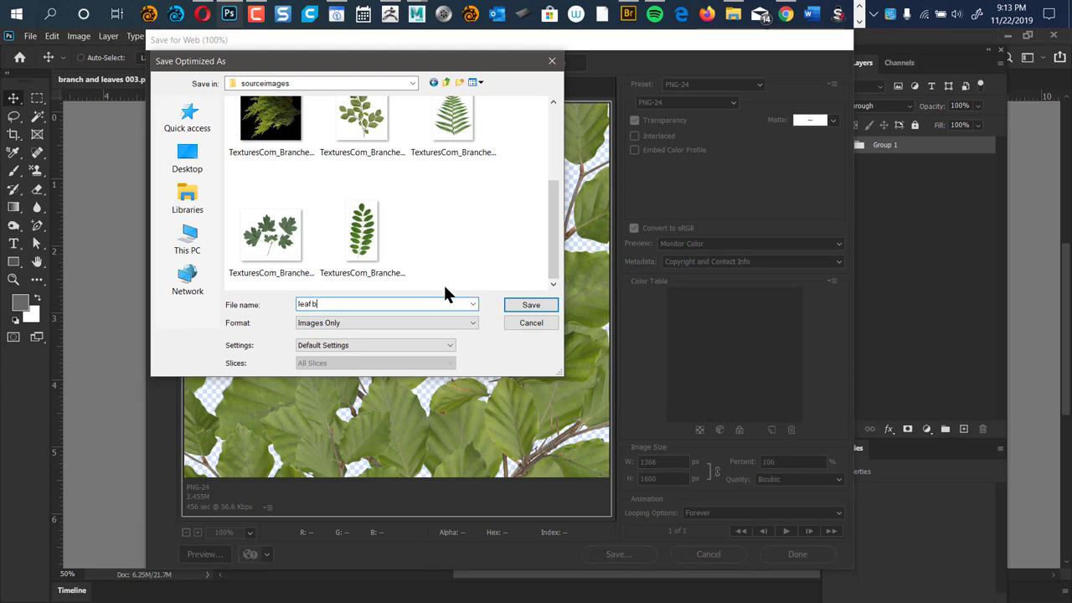
{"action": "type", "text": "sh 003"}
{"action": "left_click", "coordinate": [530, 307]}
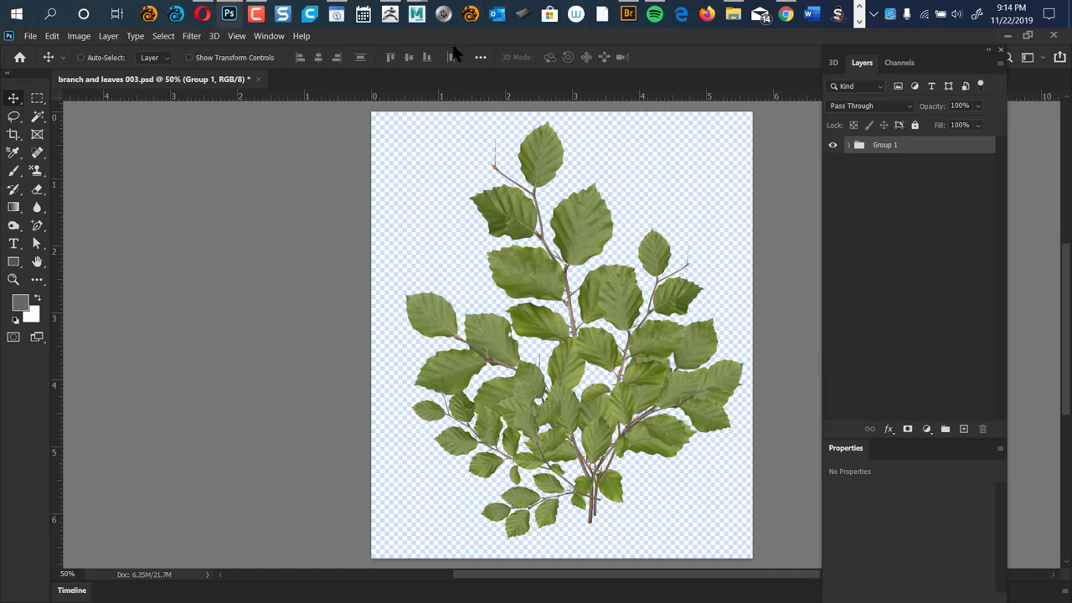
- In Maya, deselect pPlane3 and close the Create UVs options and UV Set Editor windows
{"action": "mouse_move", "coordinate": [416, 13]}
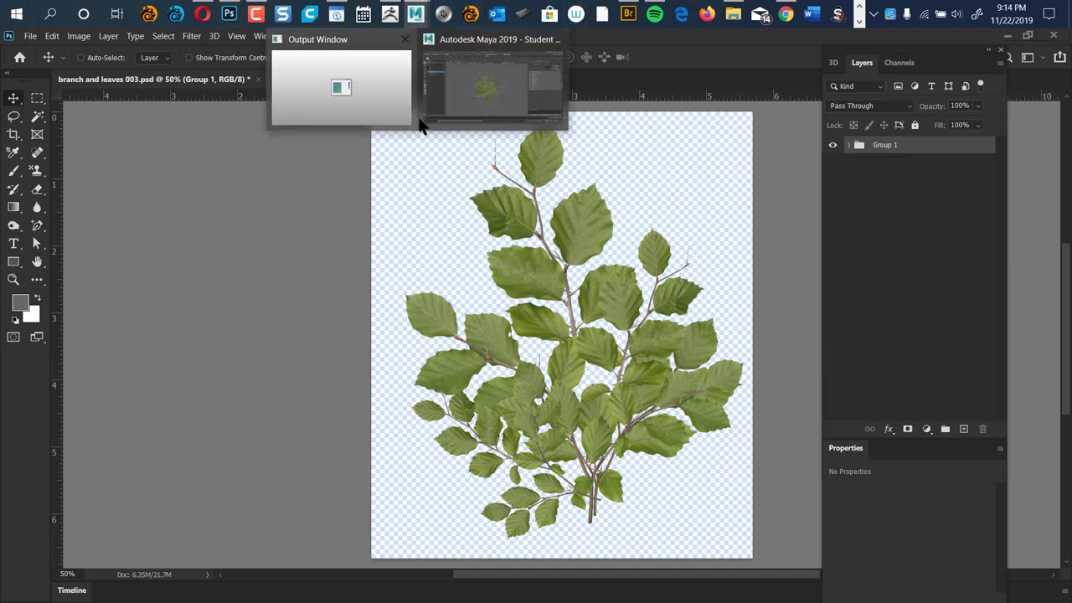
{"action": "left_click", "coordinate": [479, 95]}
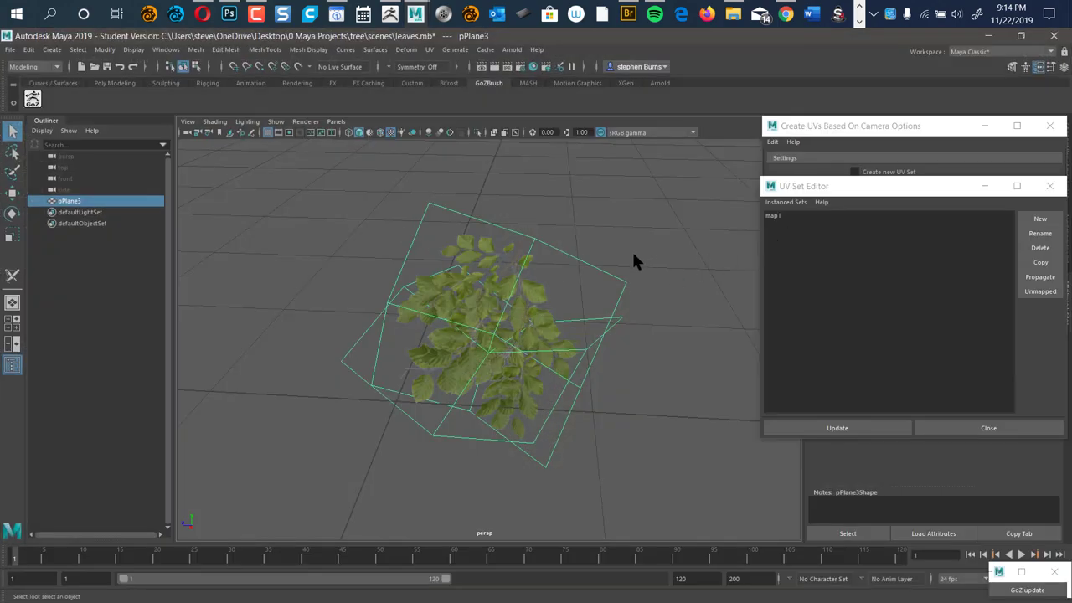
{"action": "left_click", "coordinate": [630, 381]}
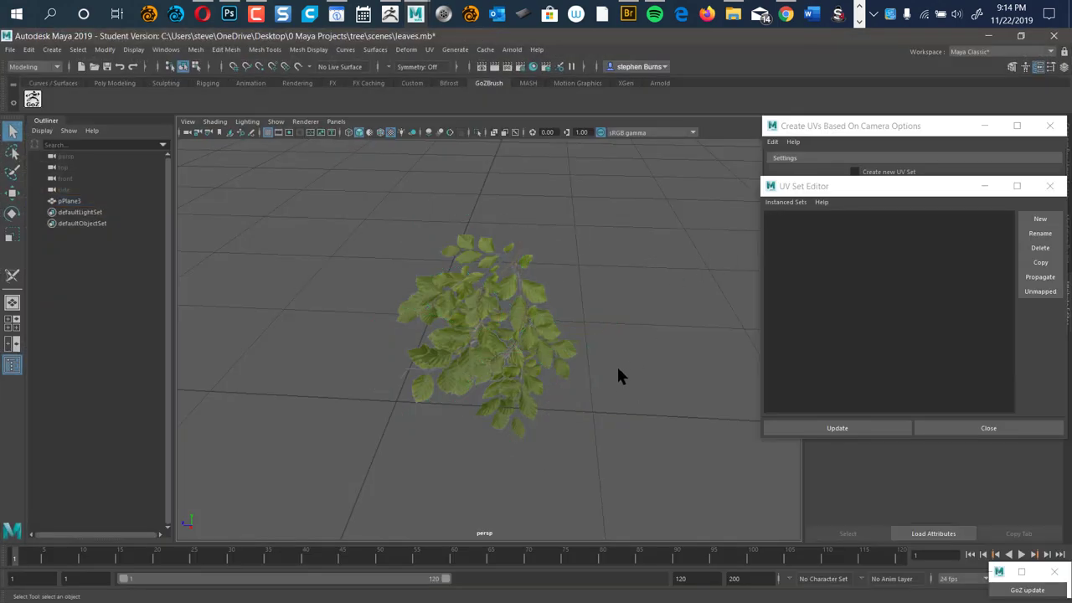
{"action": "mouse_move", "coordinate": [622, 359]}
{"action": "left_mouse_down", "text": "alt"}
{"action": "mouse_move", "coordinate": [469, 410]}
{"action": "mouse_move", "coordinate": [359, 349]}
{"action": "mouse_move", "coordinate": [444, 411]}
{"action": "mouse_move", "coordinate": [611, 385]}
{"action": "mouse_move", "coordinate": [658, 303]}
{"action": "mouse_move", "coordinate": [639, 349]}
{"action": "left_mouse_up", "text": "alt"}
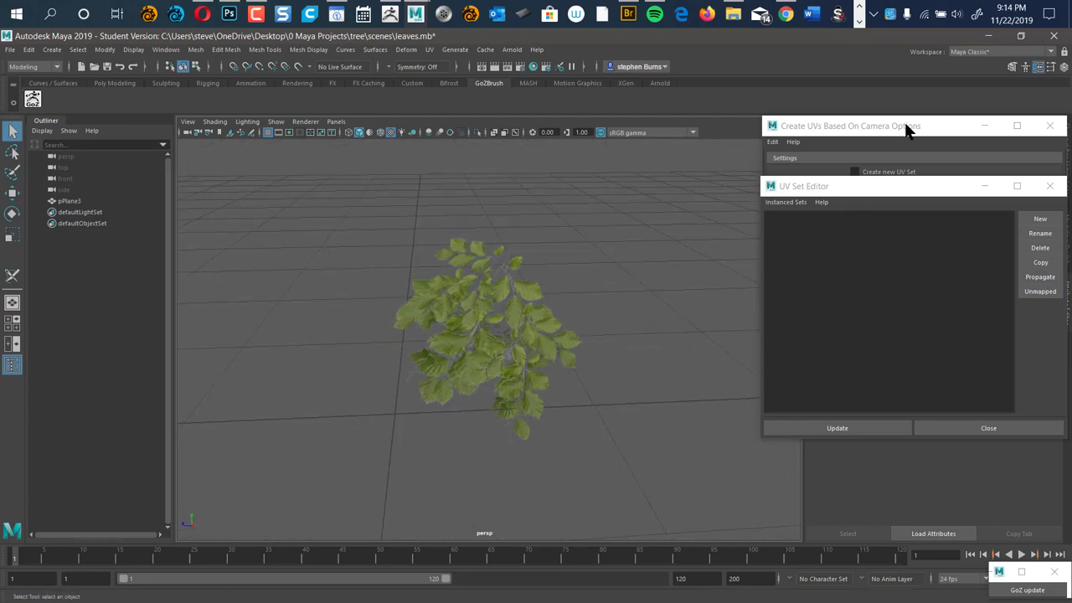
{"action": "left_click_drag", "start_coordinate": [909, 127], "coordinate": [511, 110]}
{"action": "left_click", "coordinate": [653, 109]}
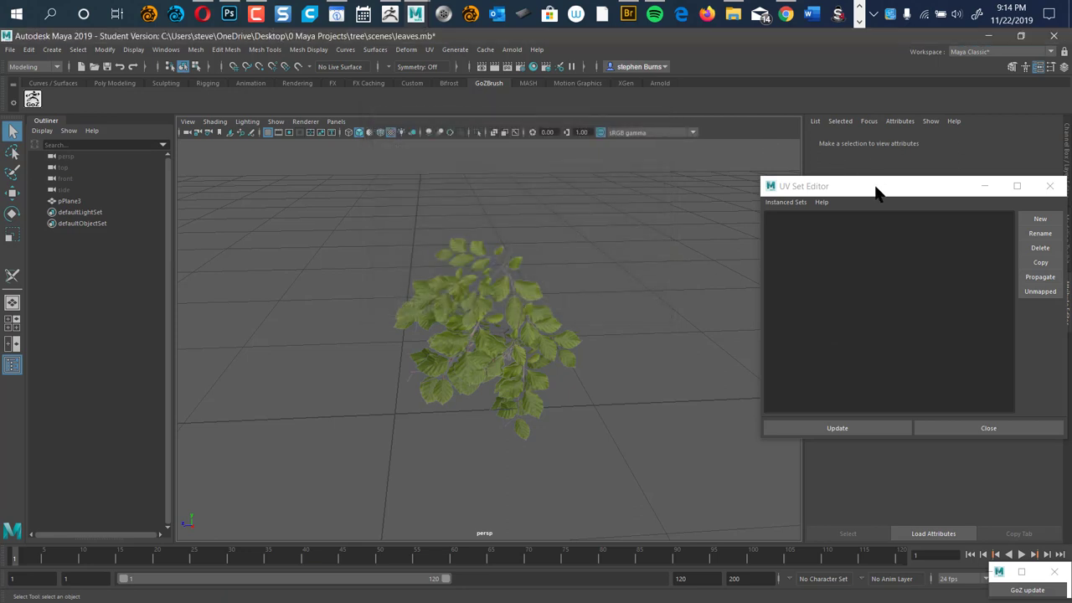
{"action": "left_click_drag", "start_coordinate": [876, 191], "coordinate": [500, 179]}
{"action": "left_click", "coordinate": [672, 173]}
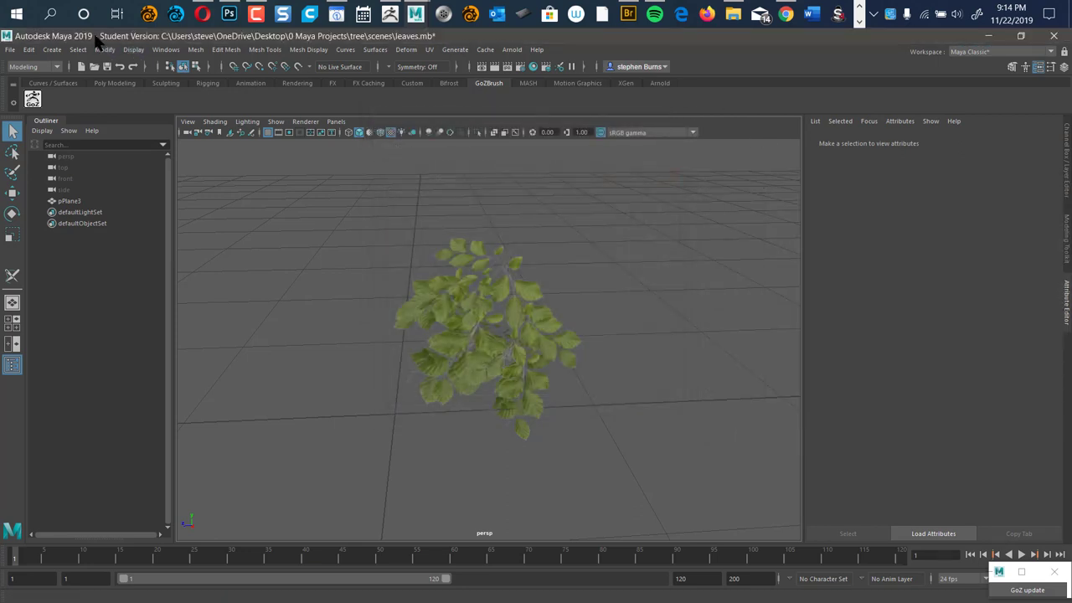
- Start a new empty scene, leaving the leaves scene without saving
{"action": "left_click", "coordinate": [10, 49]}
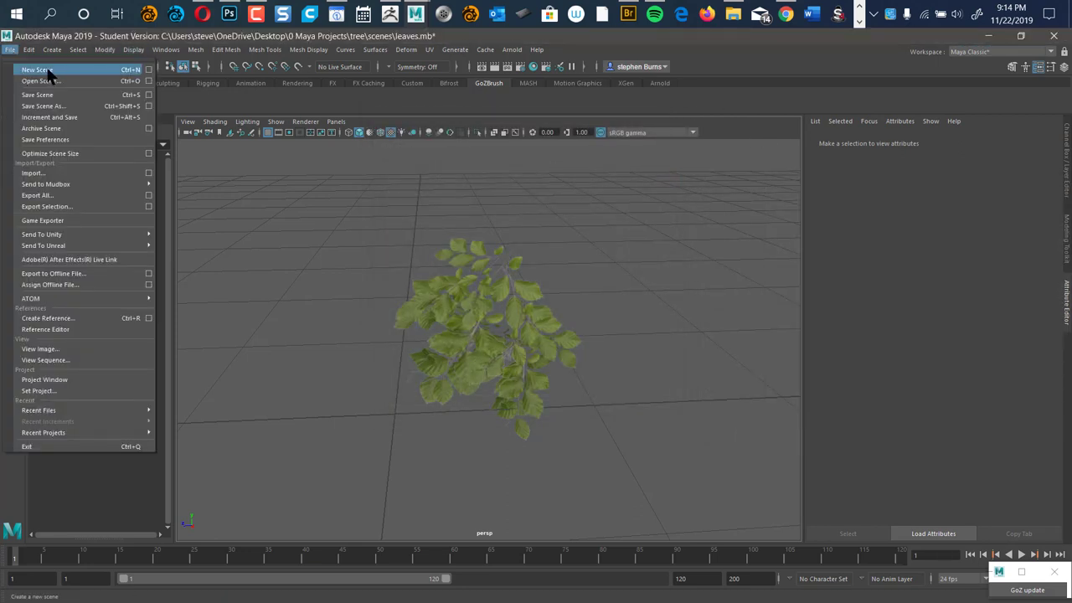
{"action": "left_click", "coordinate": [49, 72]}
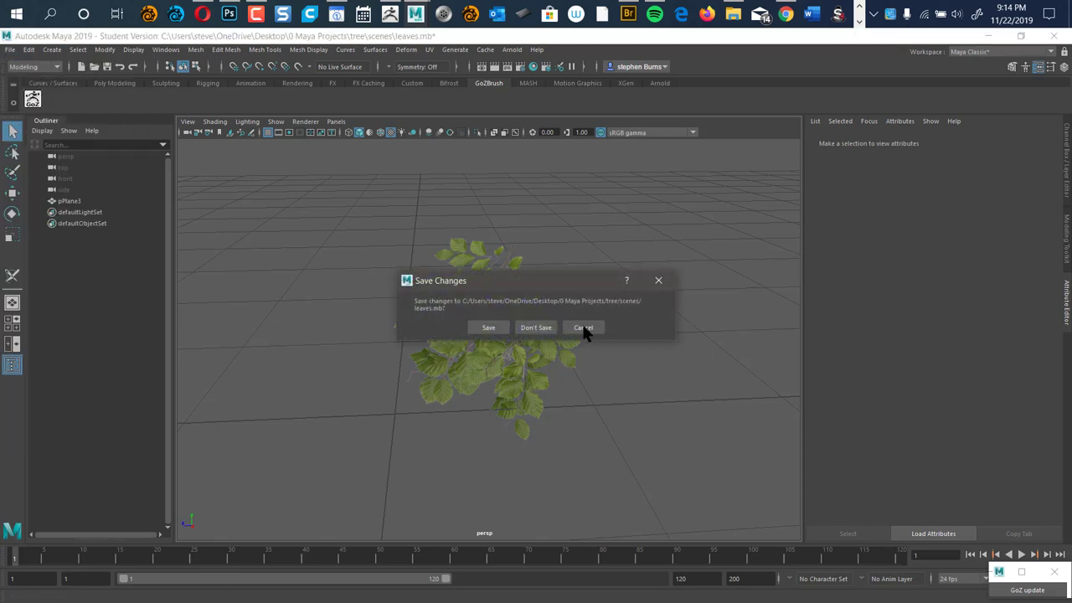
{"action": "left_click", "coordinate": [533, 327]}
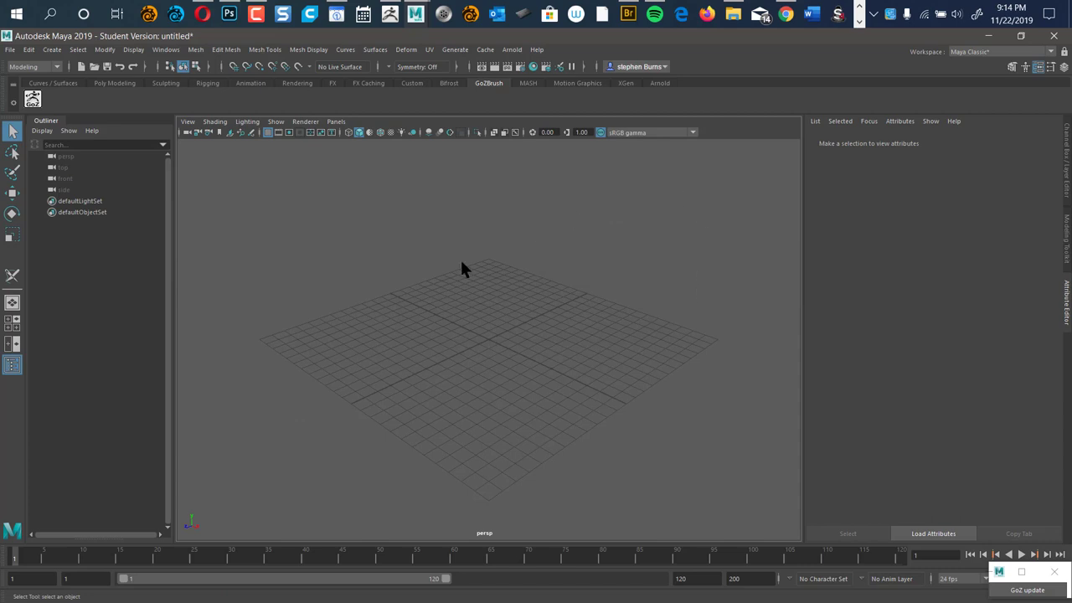
- Create a polygon plane, frame it, and set polyPlane1 width and height subdivisions to 1
{"action": "right_click", "coordinate": [483, 216], "text": "shift"}
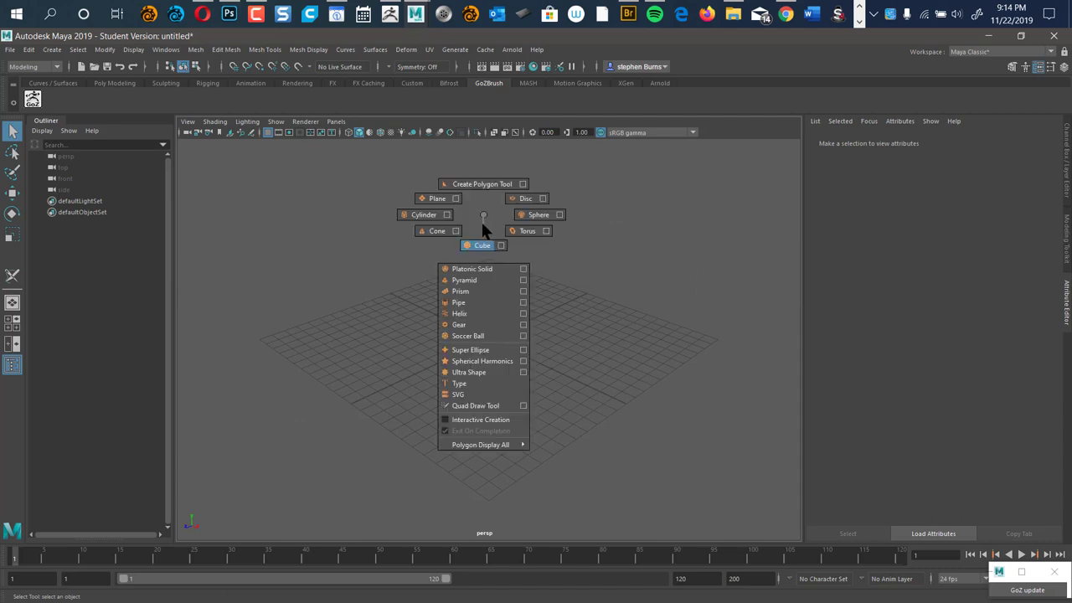
{"action": "left_click", "coordinate": [442, 205]}
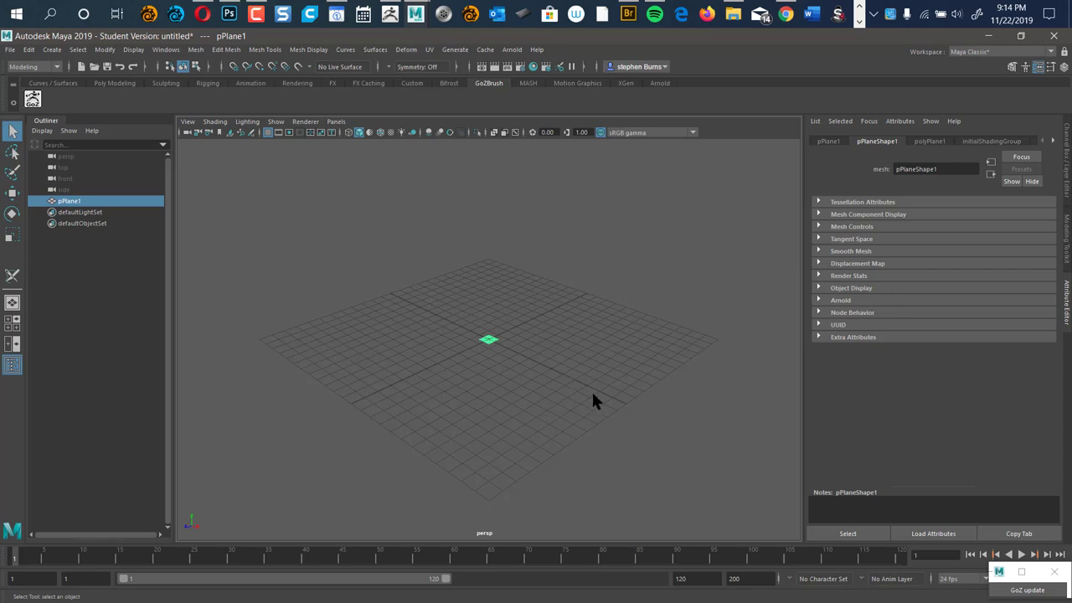
{"action": "key", "text": "f"}
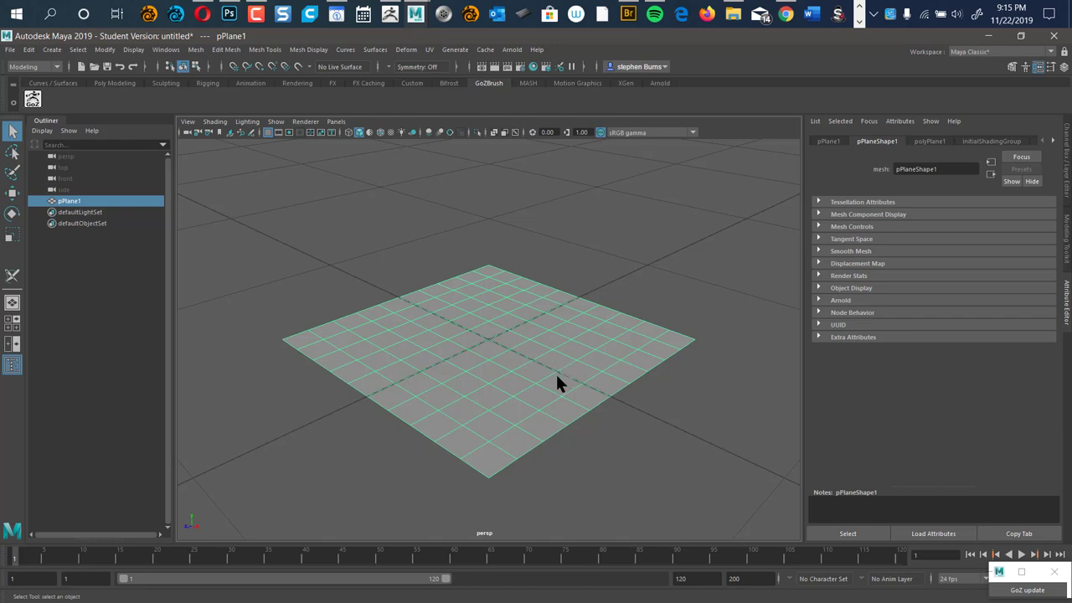
{"action": "left_click", "coordinate": [941, 140]}
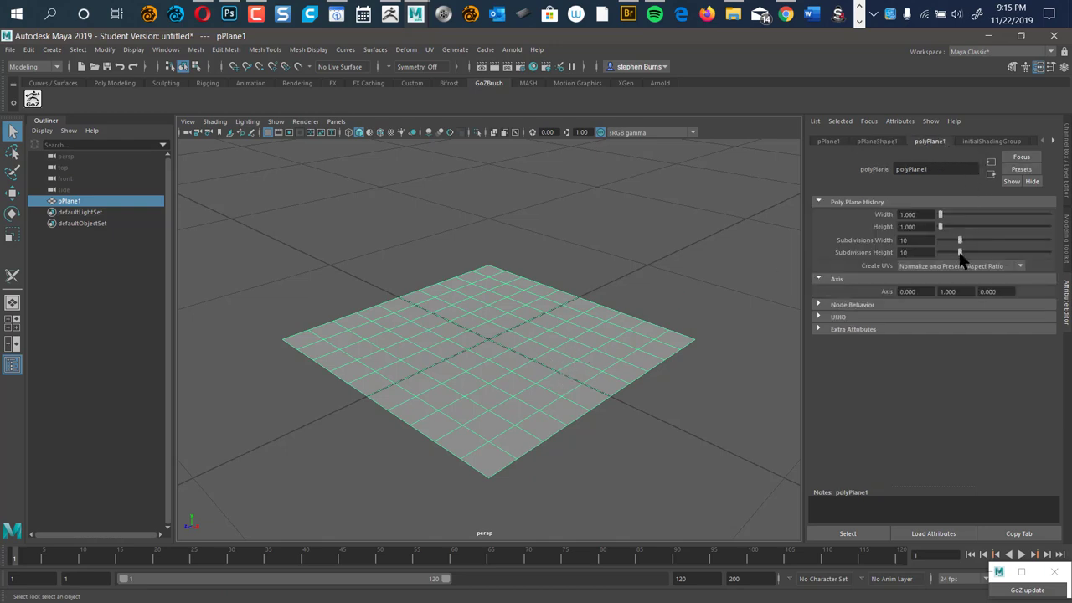
{"action": "left_click_drag", "start_coordinate": [959, 240], "coordinate": [892, 253]}
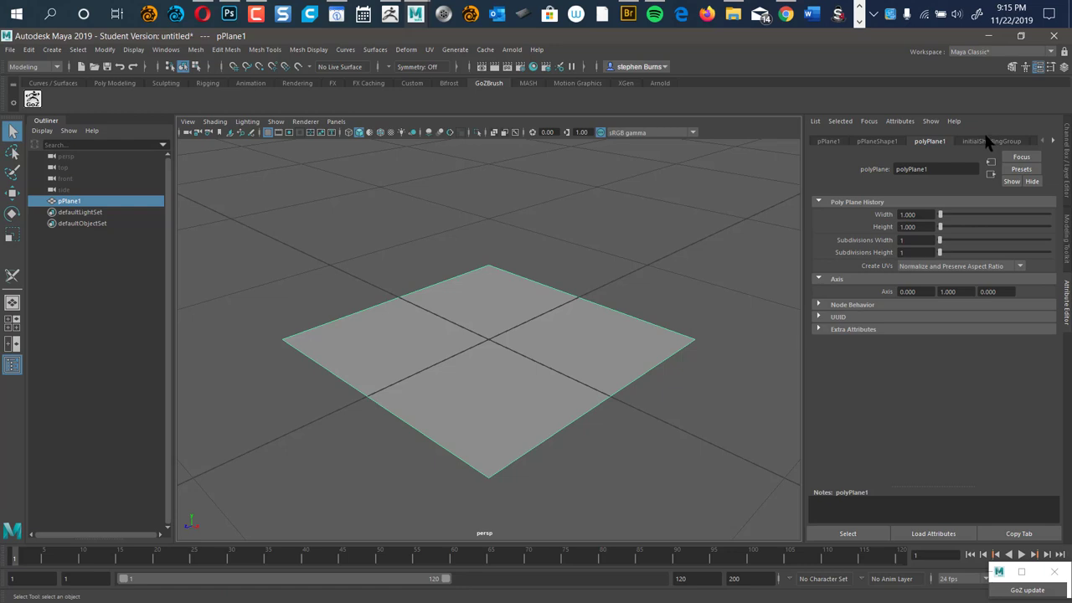
- Open and close the UV Editor and UV Toolkit, then open lambert1's Color texture node list
{"action": "left_click", "coordinate": [1053, 142]}
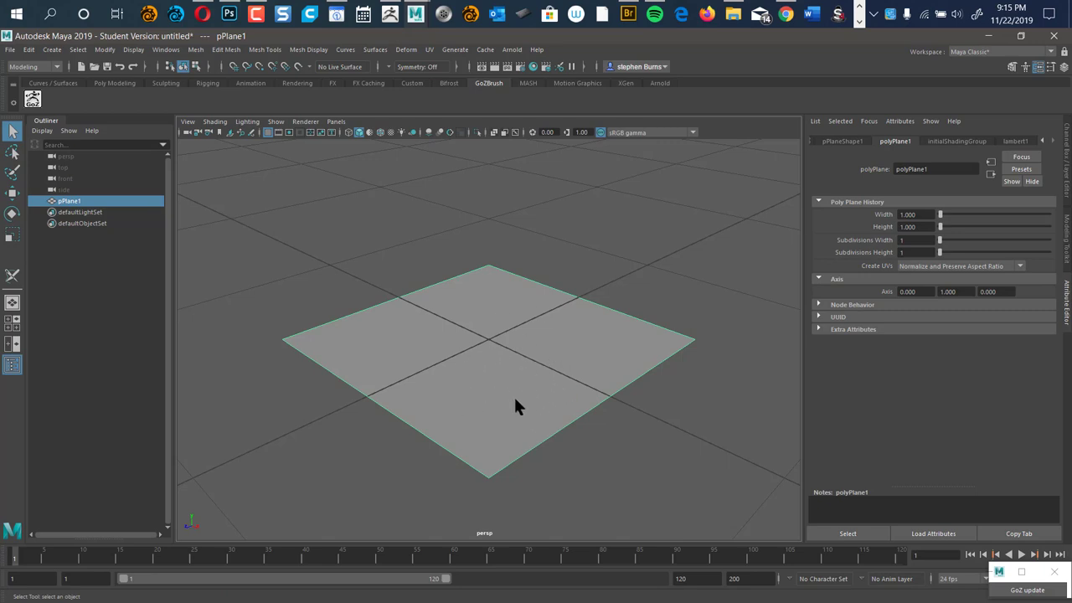
{"action": "left_click", "coordinate": [1015, 141]}
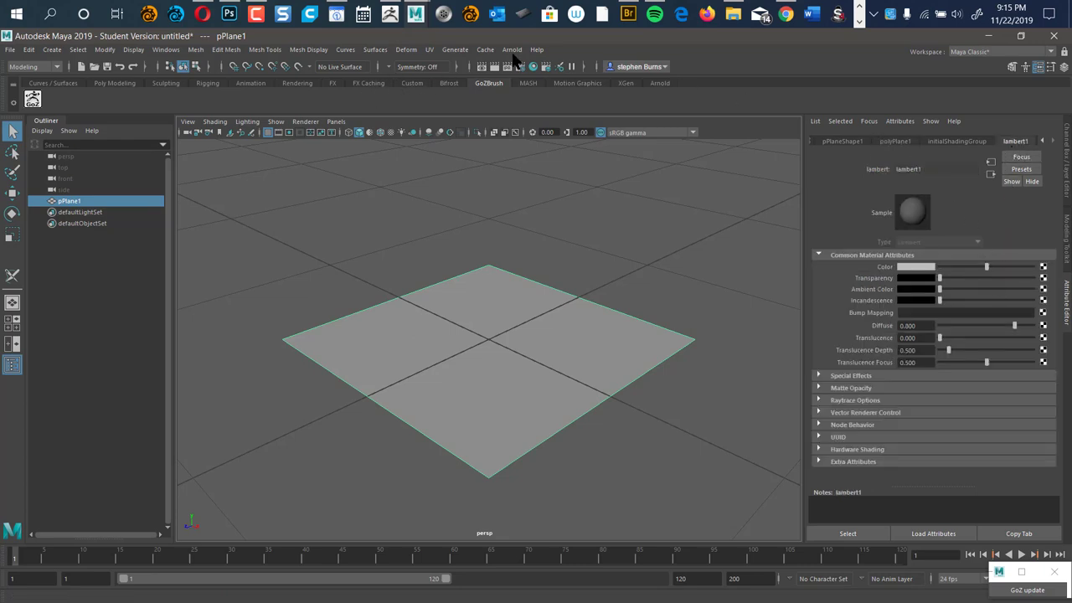
{"action": "left_click", "coordinate": [429, 49]}
{"action": "left_click", "coordinate": [464, 66]}
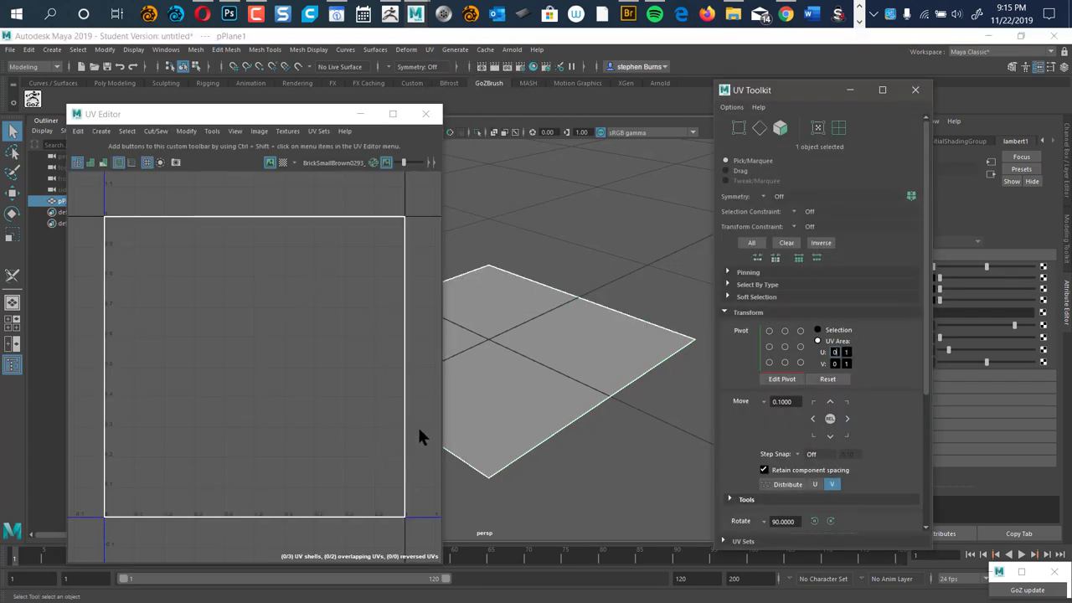
{"action": "left_click", "coordinate": [425, 113]}
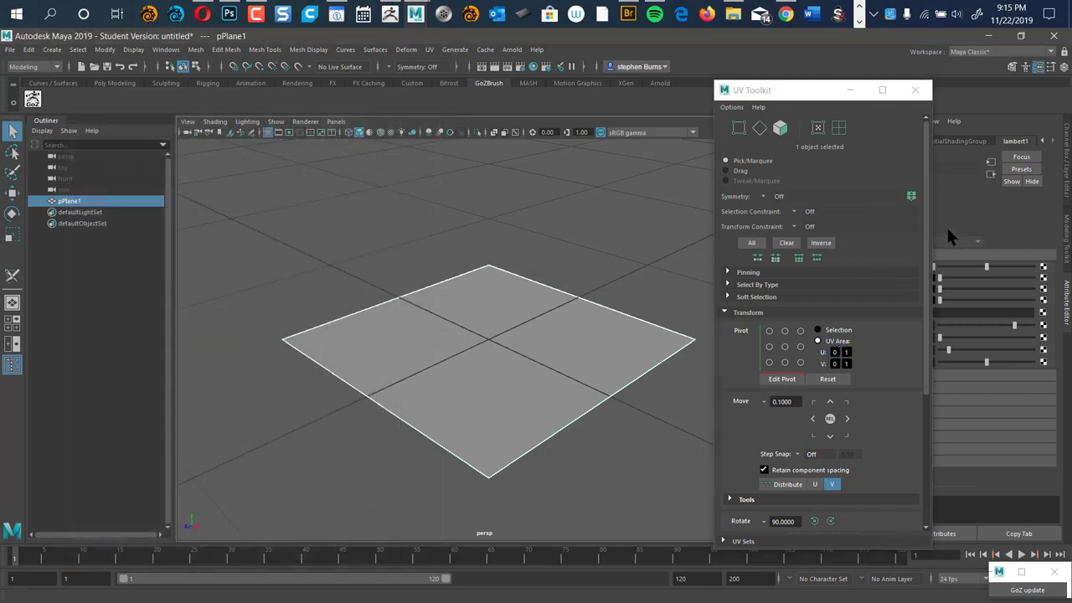
{"action": "left_click", "coordinate": [915, 89]}
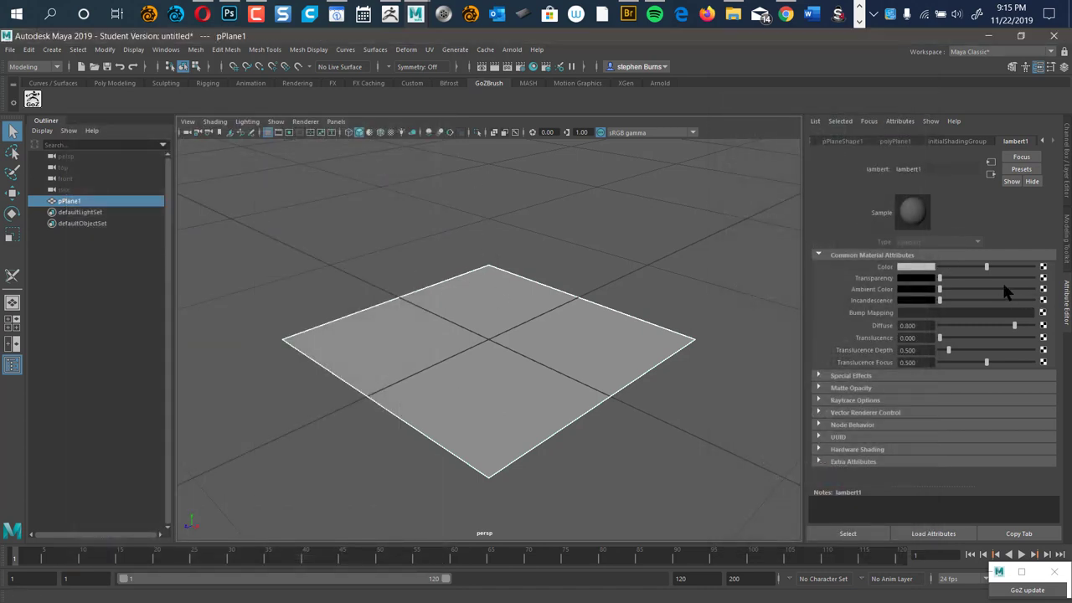
{"action": "left_click", "coordinate": [1042, 266]}
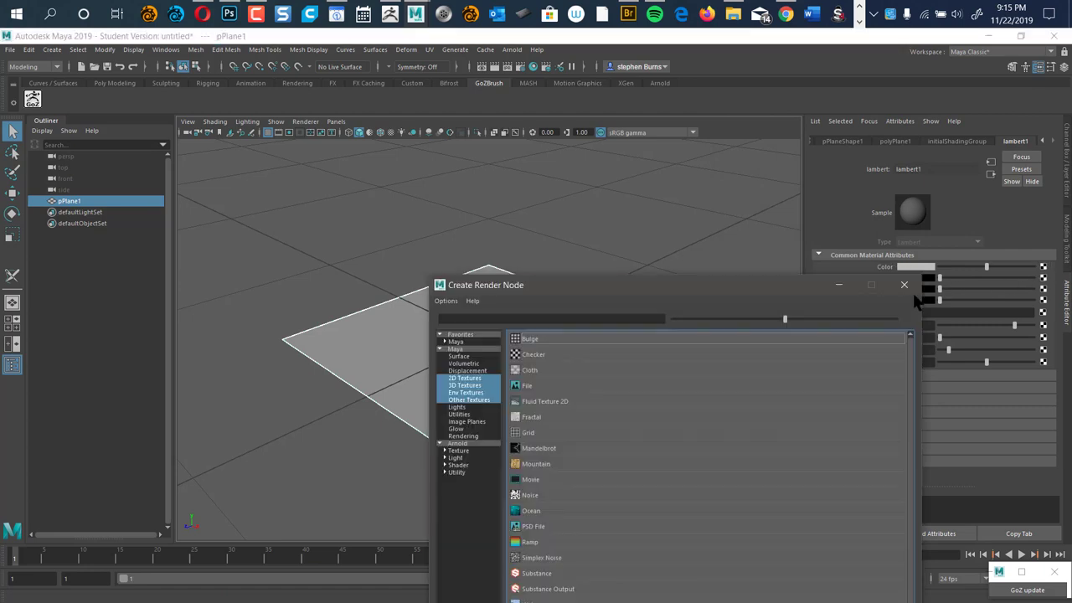
{"action": "left_click_drag", "start_coordinate": [775, 281], "coordinate": [662, 168]}
- Create a file1 texture and load leaf-brush-003.png from tree\sourceimages as its image
{"action": "left_click_drag", "start_coordinate": [713, 126], "coordinate": [842, 72]}
{"action": "left_click", "coordinate": [584, 170]}
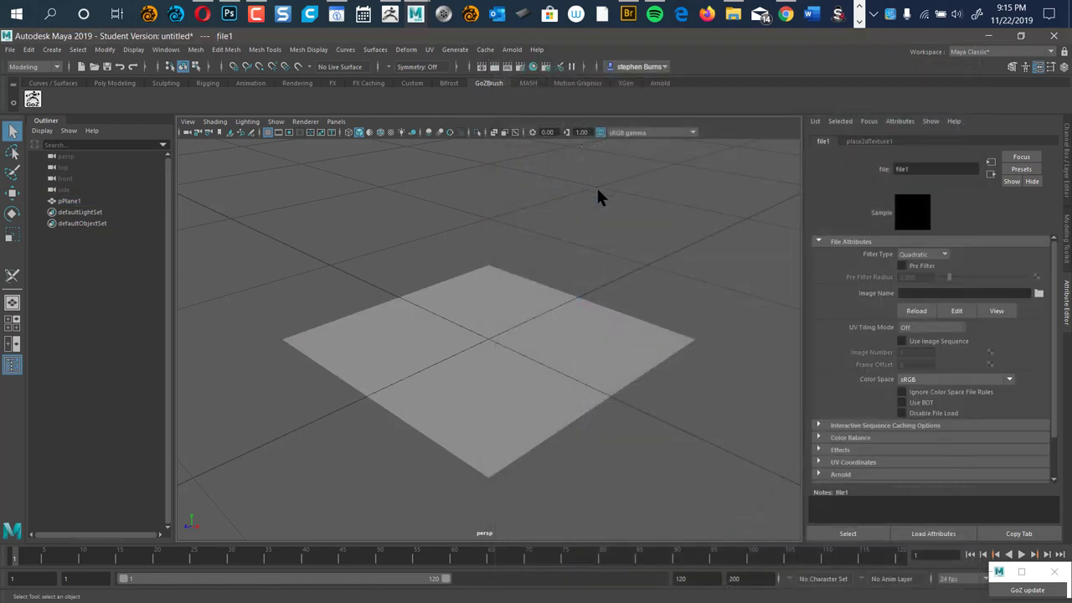
{"action": "left_click", "coordinate": [1038, 293]}
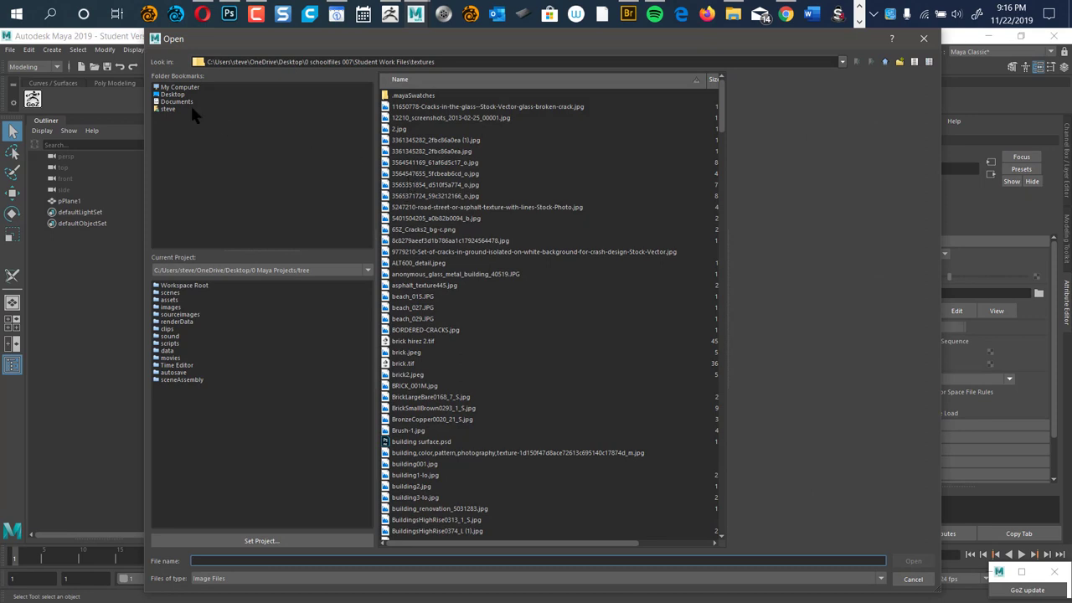
{"action": "left_click", "coordinate": [170, 95]}
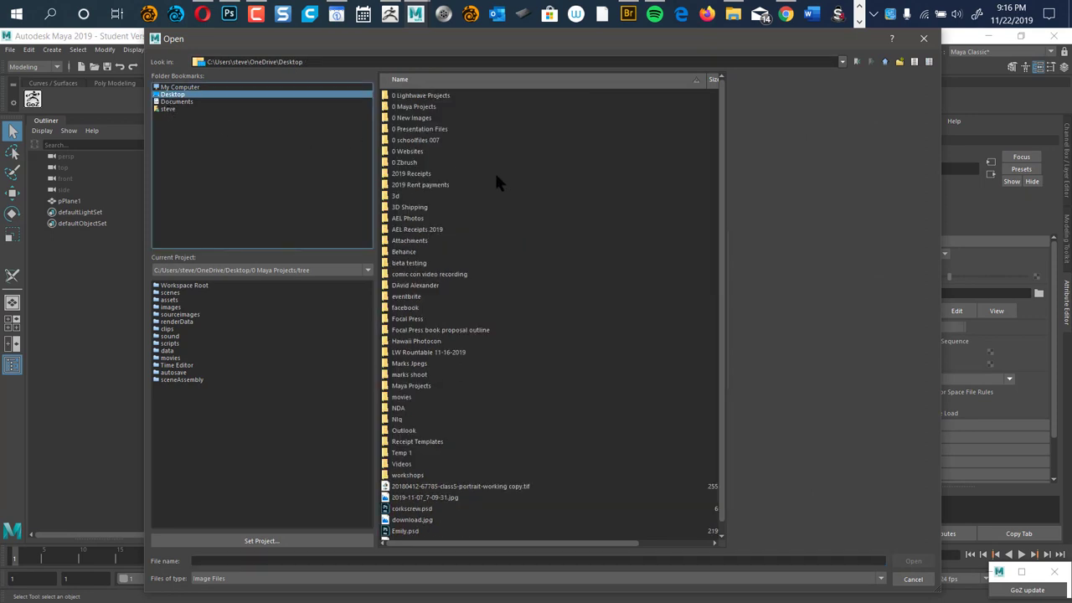
{"action": "double_click", "coordinate": [414, 107]}
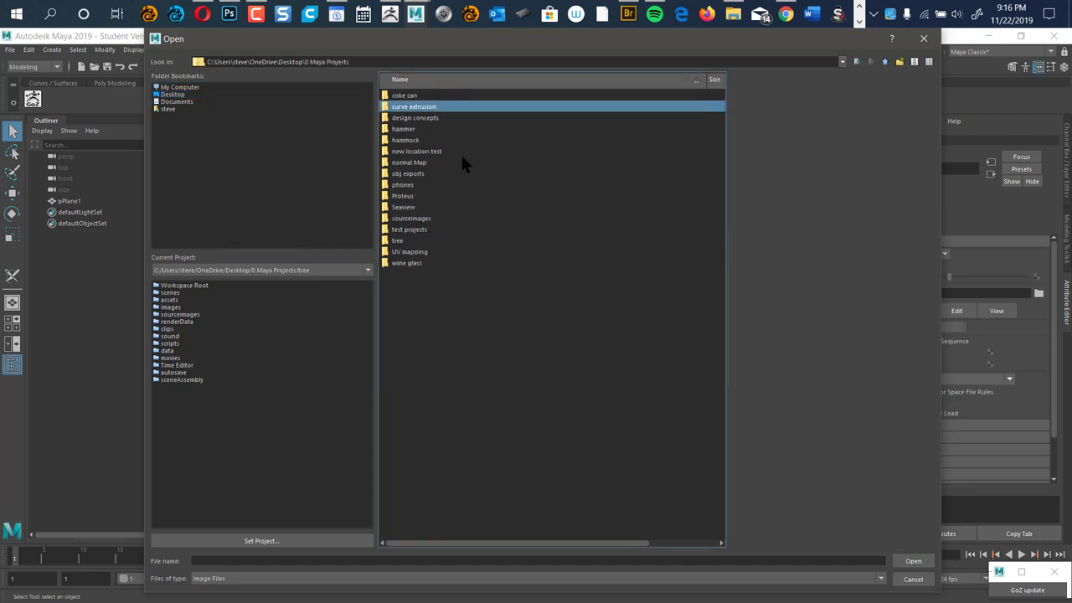
{"action": "double_click", "coordinate": [410, 218]}
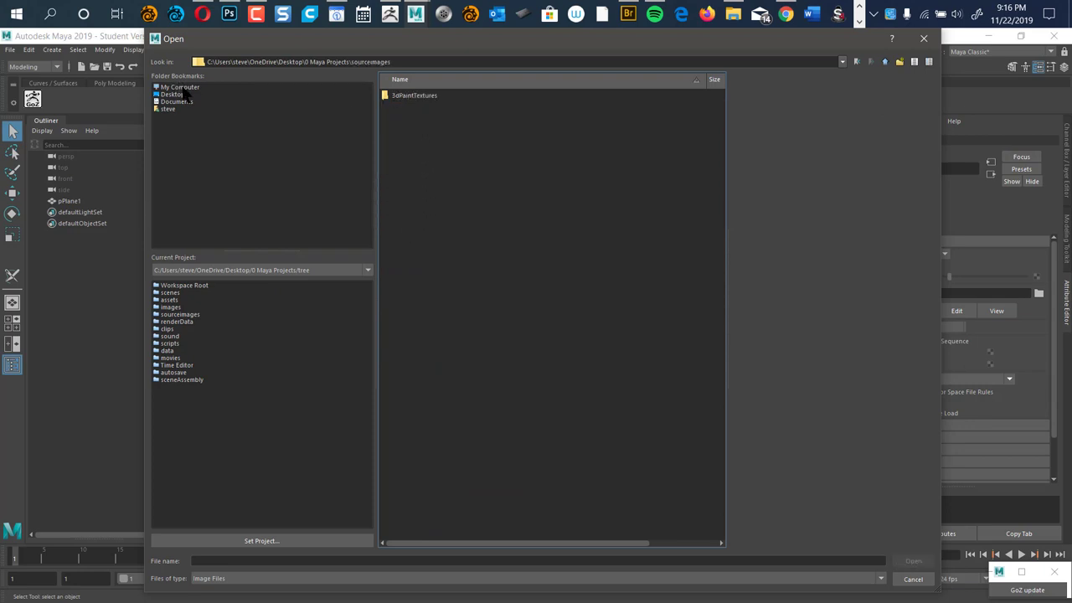
{"action": "left_click", "coordinate": [884, 62]}
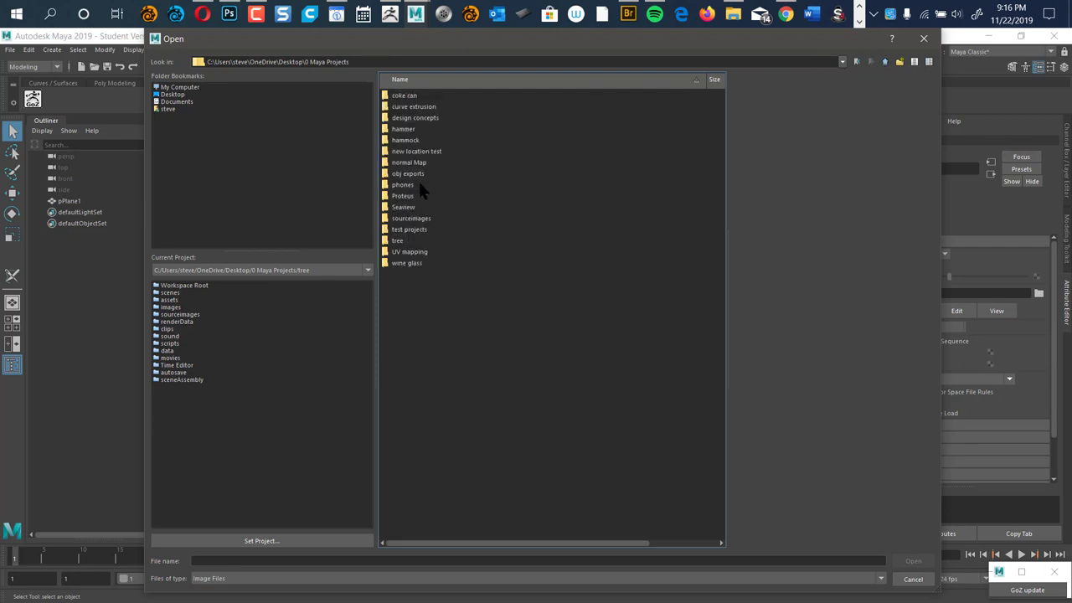
{"action": "double_click", "coordinate": [395, 243]}
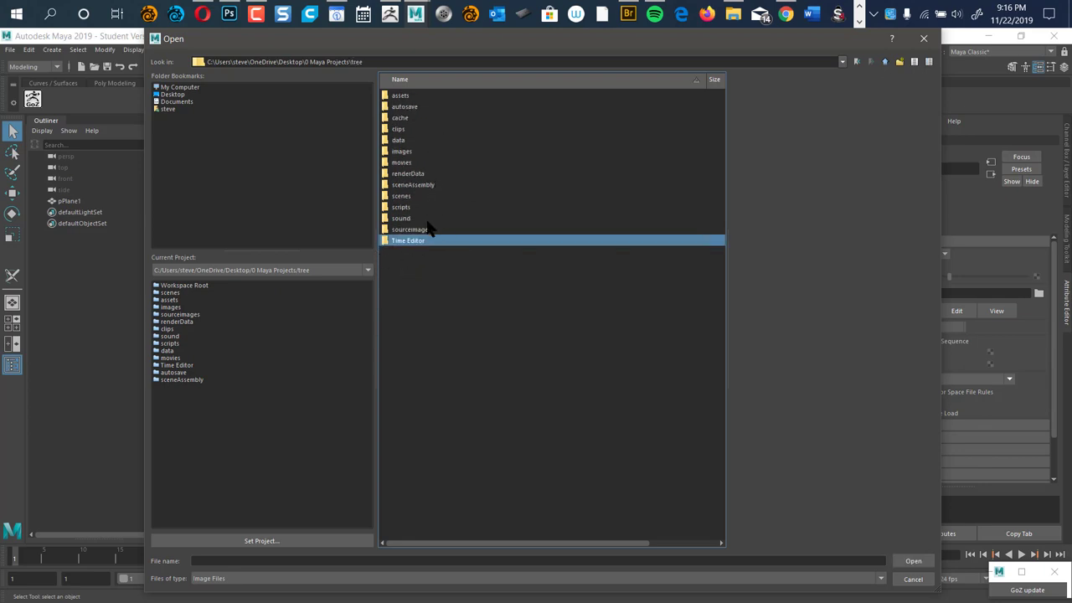
{"action": "double_click", "coordinate": [408, 230]}
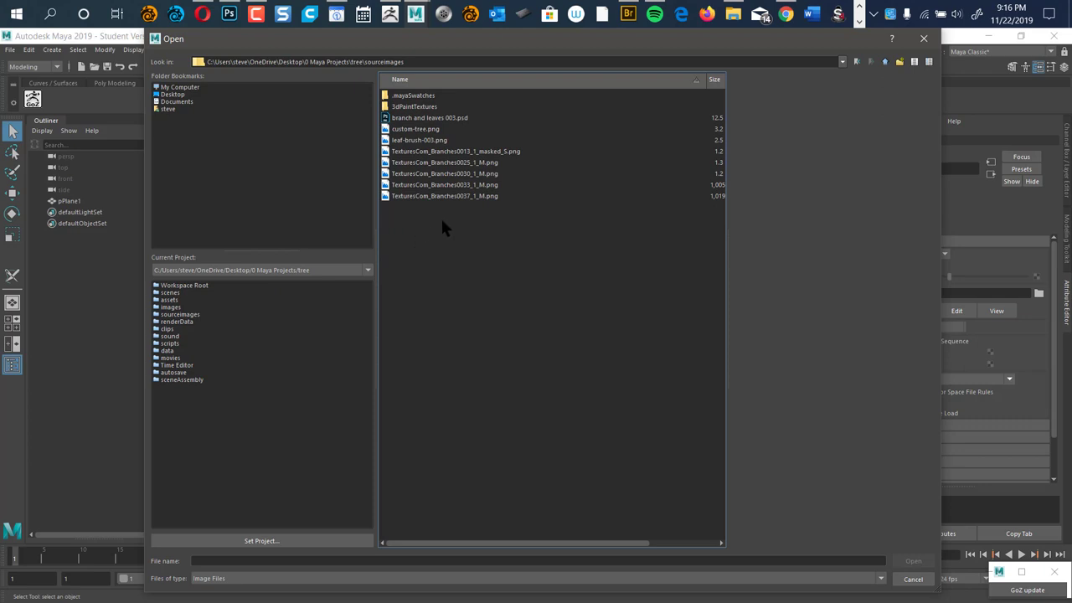
{"action": "left_click", "coordinate": [429, 140]}
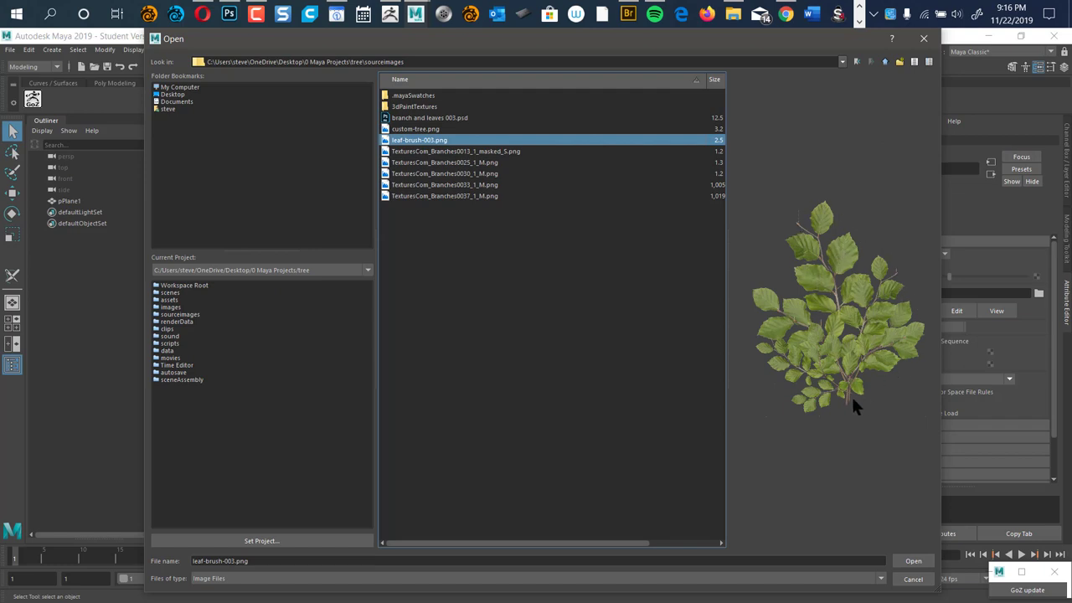
{"action": "left_click", "coordinate": [912, 562]}
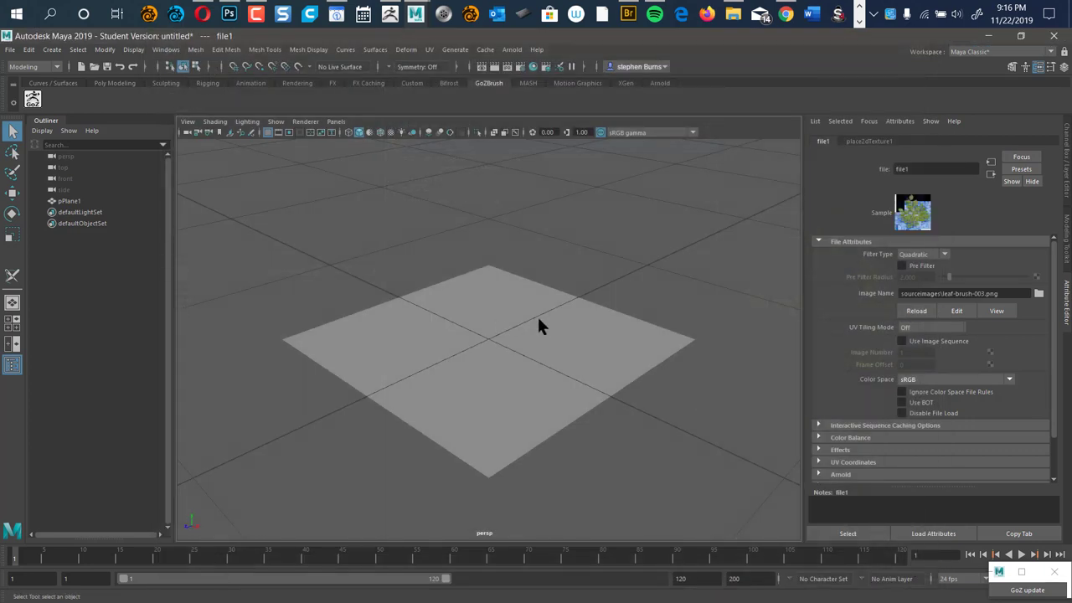
- Show textures in the viewport and stand pPlane1 upright, raised above the grid
{"action": "key", "text": "6"}
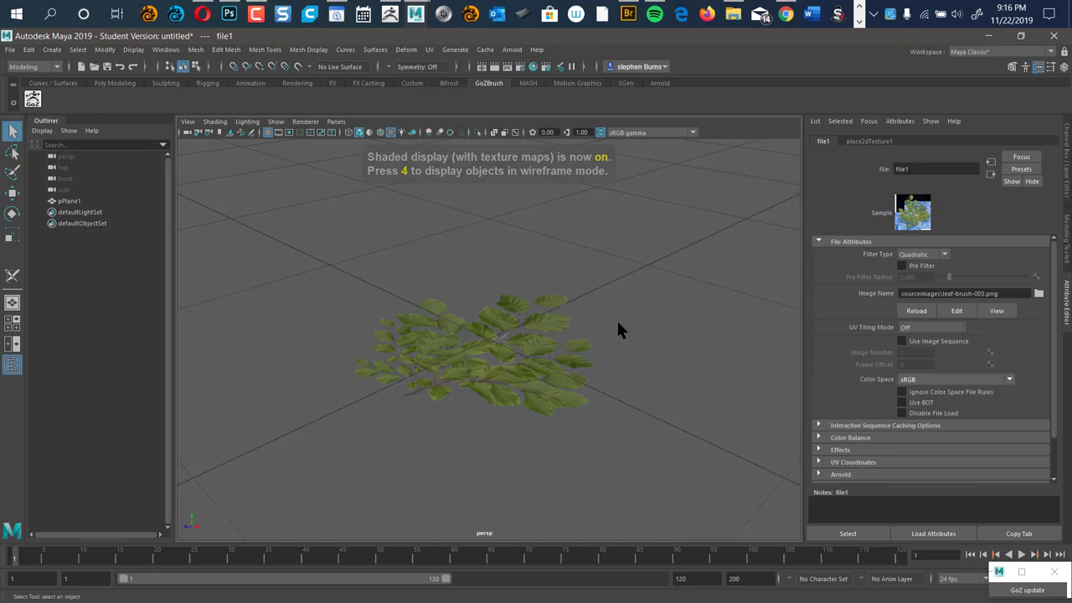
{"action": "left_click", "coordinate": [503, 365]}
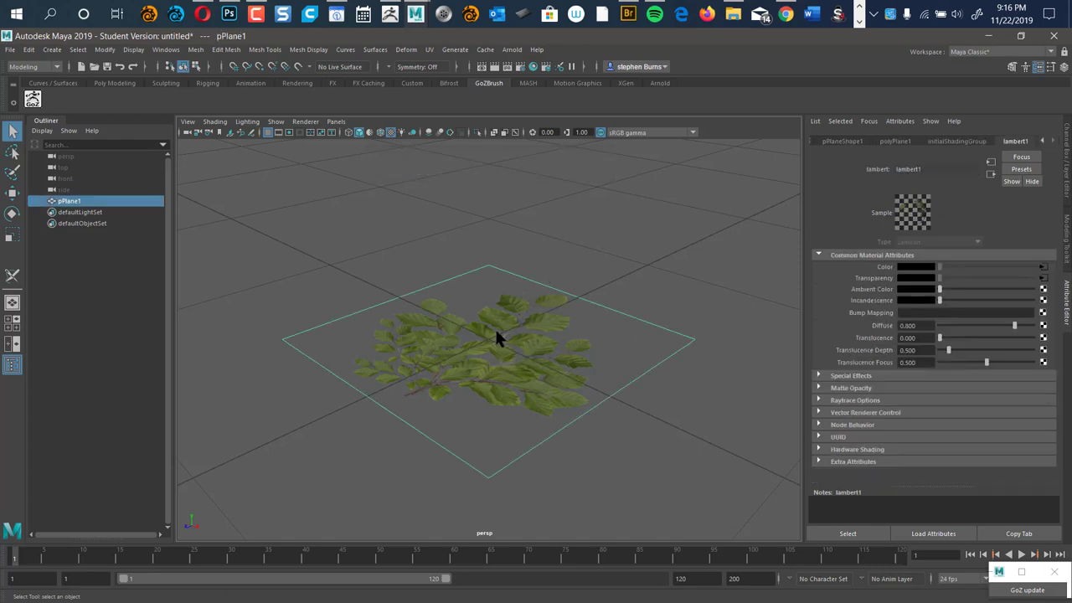
{"action": "key", "text": "e"}
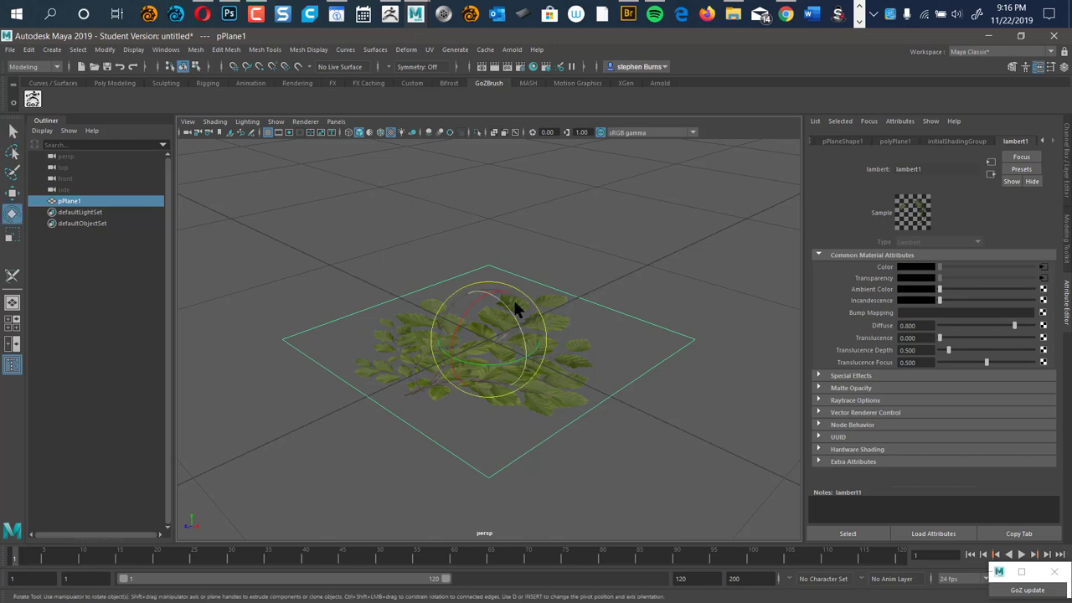
{"action": "left_click_drag", "start_coordinate": [506, 292], "coordinate": [447, 342]}
{"action": "key", "text": "w"}
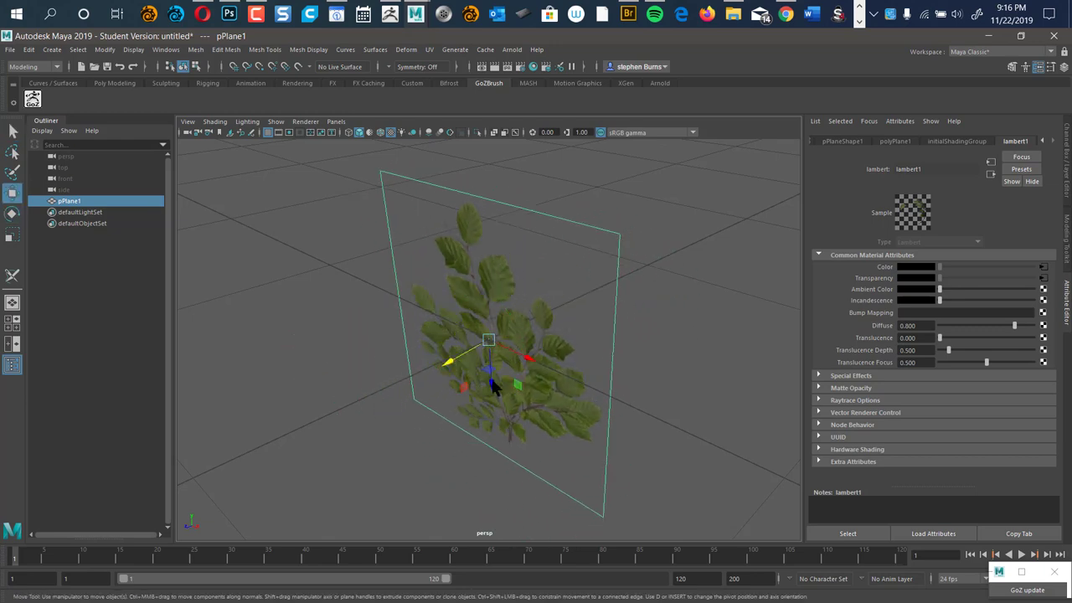
{"action": "left_click_drag", "start_coordinate": [493, 391], "coordinate": [525, 239]}
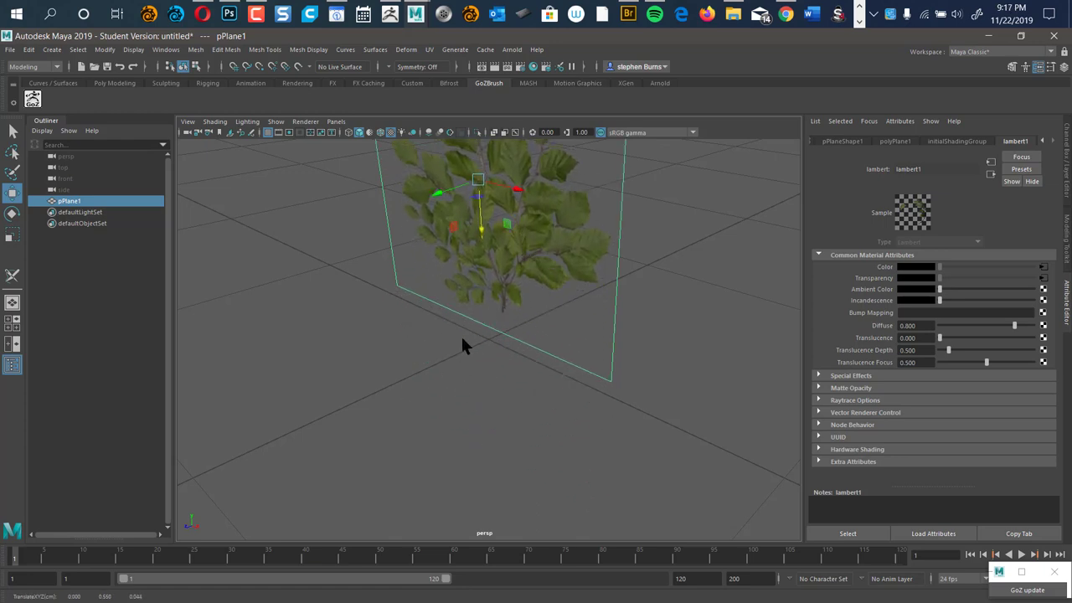
- Frame the leaf plane and duplicate it into pPlane2
{"action": "left_click_drag", "start_coordinate": [445, 384], "coordinate": [472, 327], "text": "alt"}
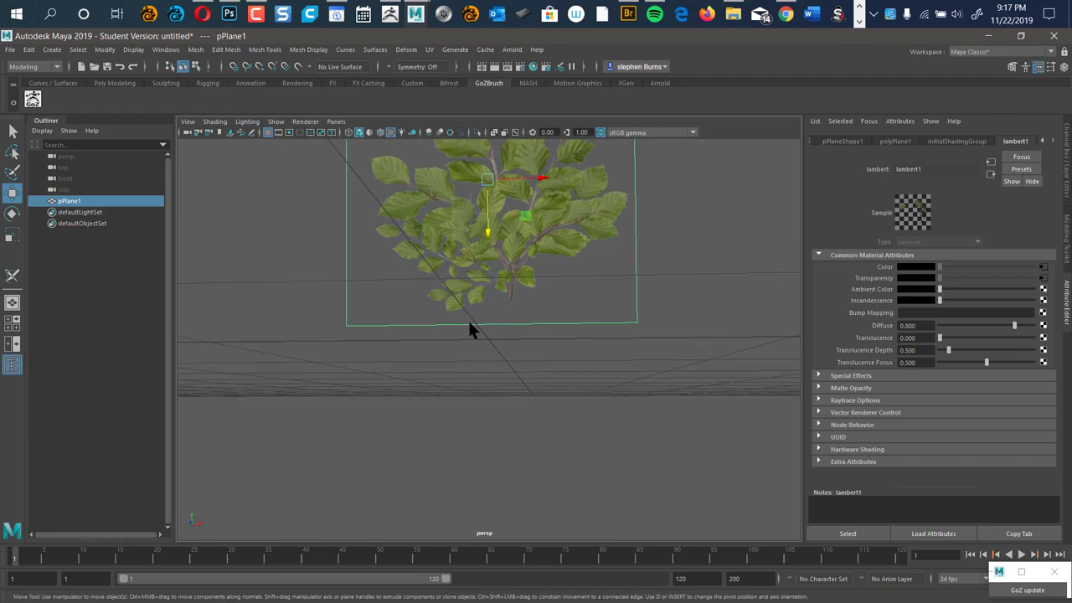
{"action": "key", "text": "f"}
{"action": "left_click_drag", "start_coordinate": [676, 307], "coordinate": [607, 330], "text": "alt"}
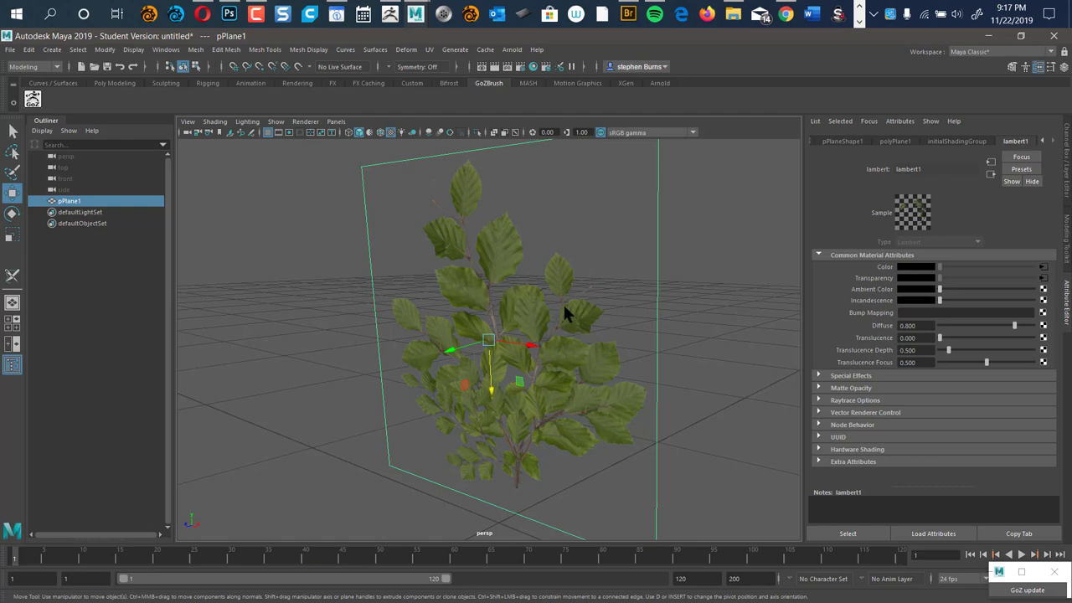
{"action": "key", "text": "ctrl+d"}
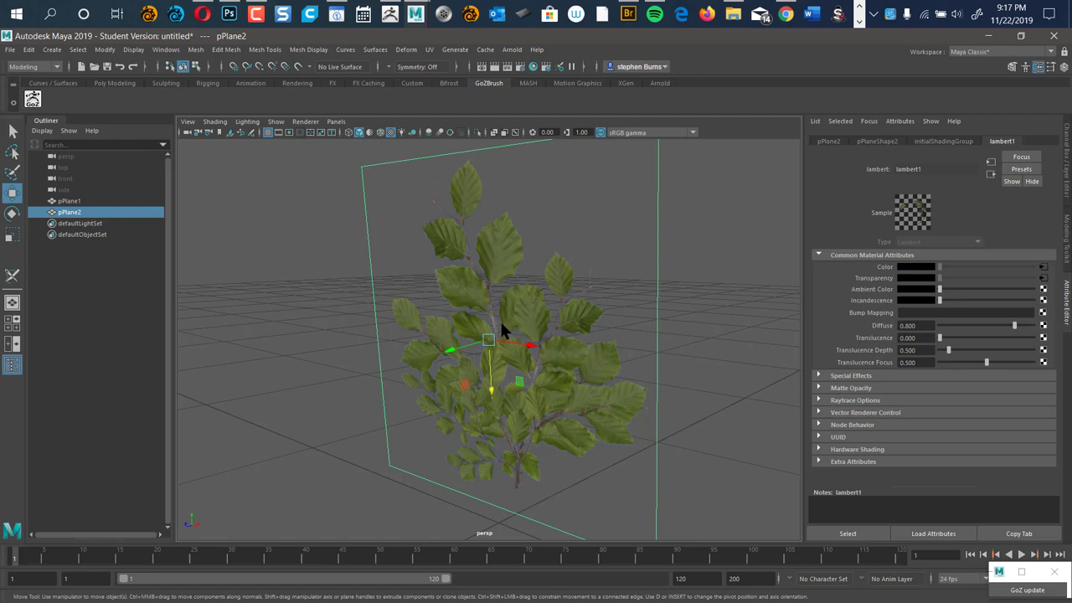
- Rotate pPlane2 about Y to cross pPlane1, line it up, and duplicate it as pPlane3
{"action": "key", "text": "e"}
{"action": "left_click_drag", "start_coordinate": [449, 349], "coordinate": [521, 347]}
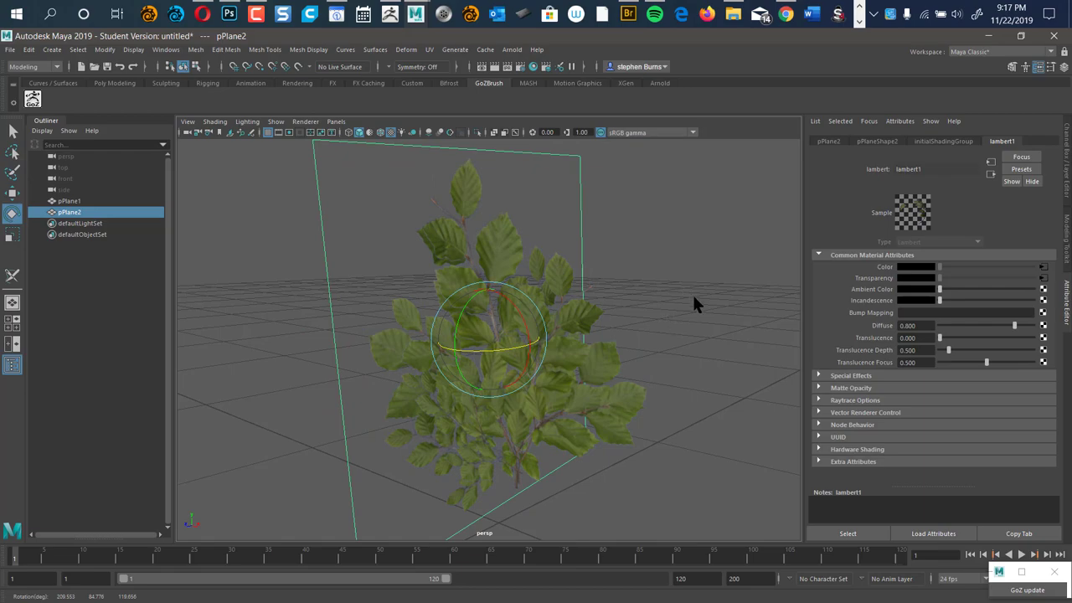
{"action": "left_click_drag", "start_coordinate": [691, 304], "coordinate": [675, 323], "text": "alt"}
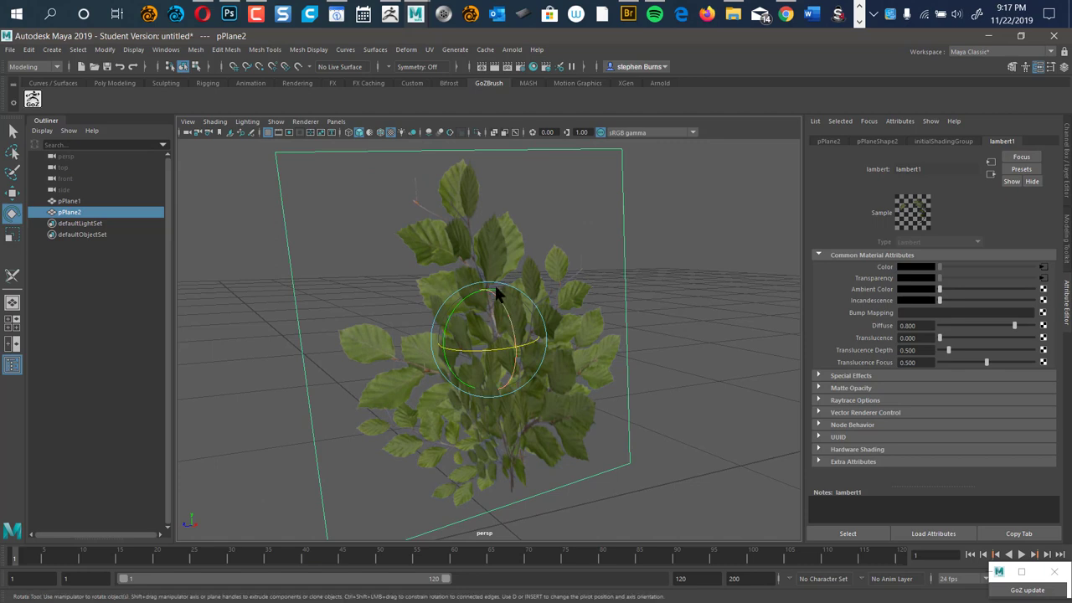
{"action": "left_click_drag", "start_coordinate": [497, 293], "coordinate": [501, 298]}
{"action": "key", "text": "w"}
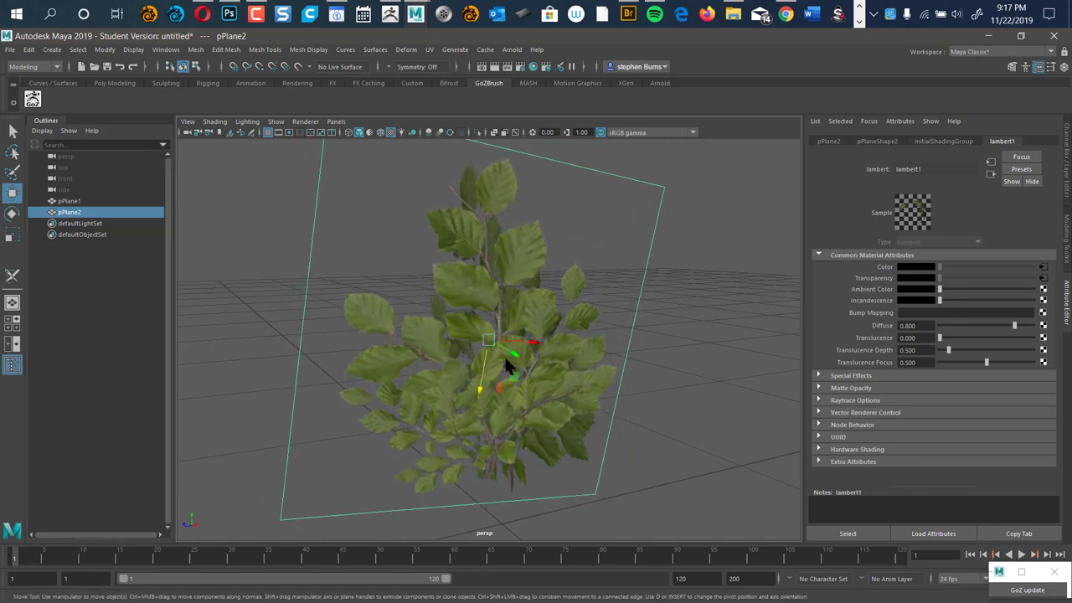
{"action": "mouse_move", "coordinate": [536, 347]}
{"action": "left_mouse_down"}
{"action": "mouse_move", "coordinate": [580, 336]}
{"action": "mouse_move", "coordinate": [556, 345]}
{"action": "left_mouse_up"}
{"action": "left_click_drag", "start_coordinate": [642, 389], "coordinate": [599, 341], "text": "alt"}
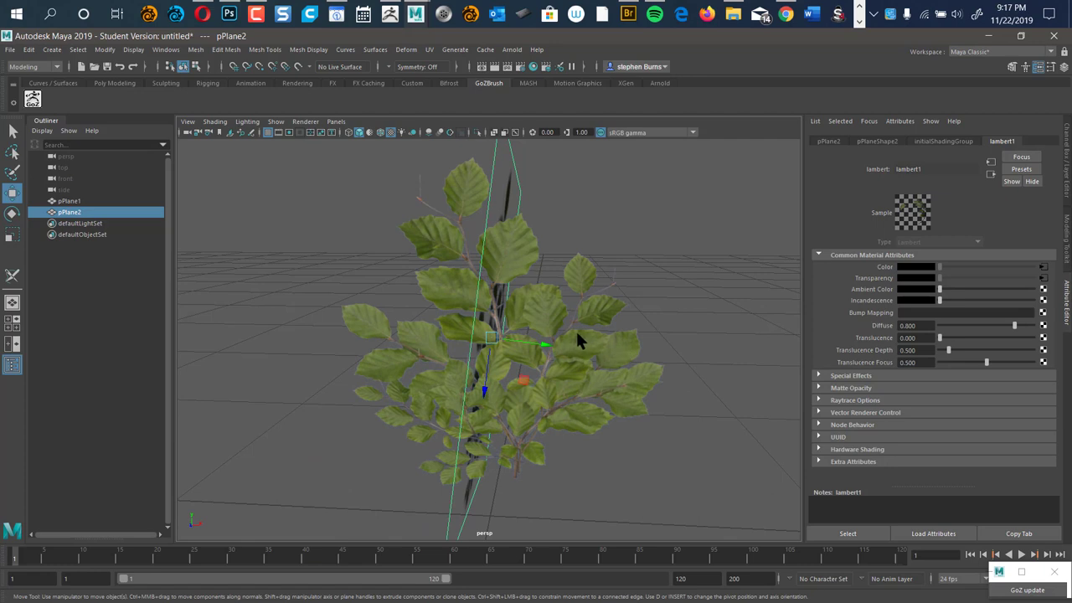
{"action": "key", "text": "ctrl+d"}
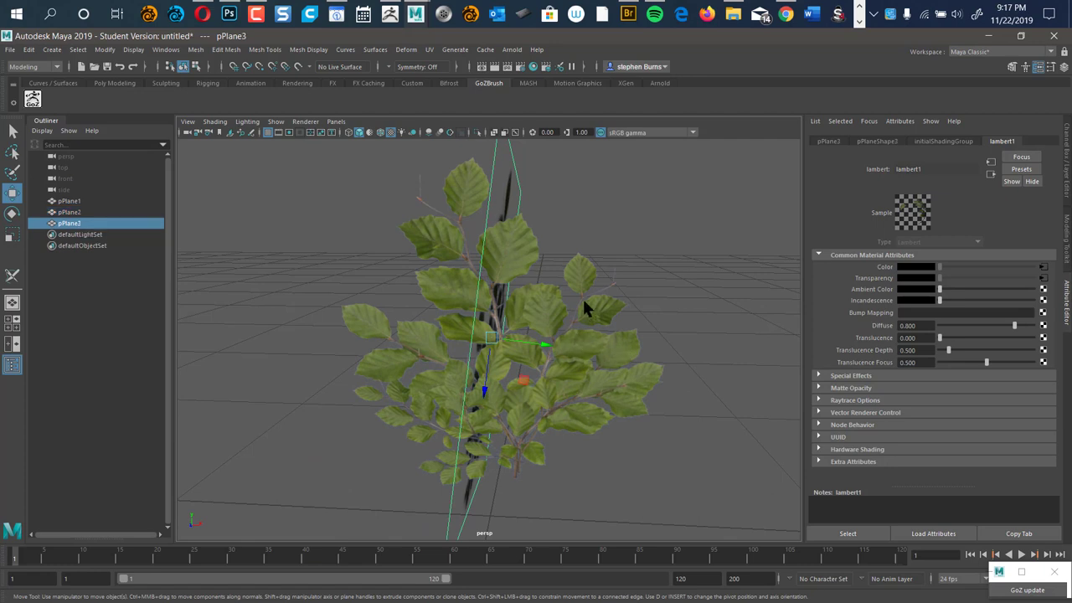
- Turn pPlane3 to a new angle and scale it down uniformly to about 0.76
{"action": "key", "text": "r"}
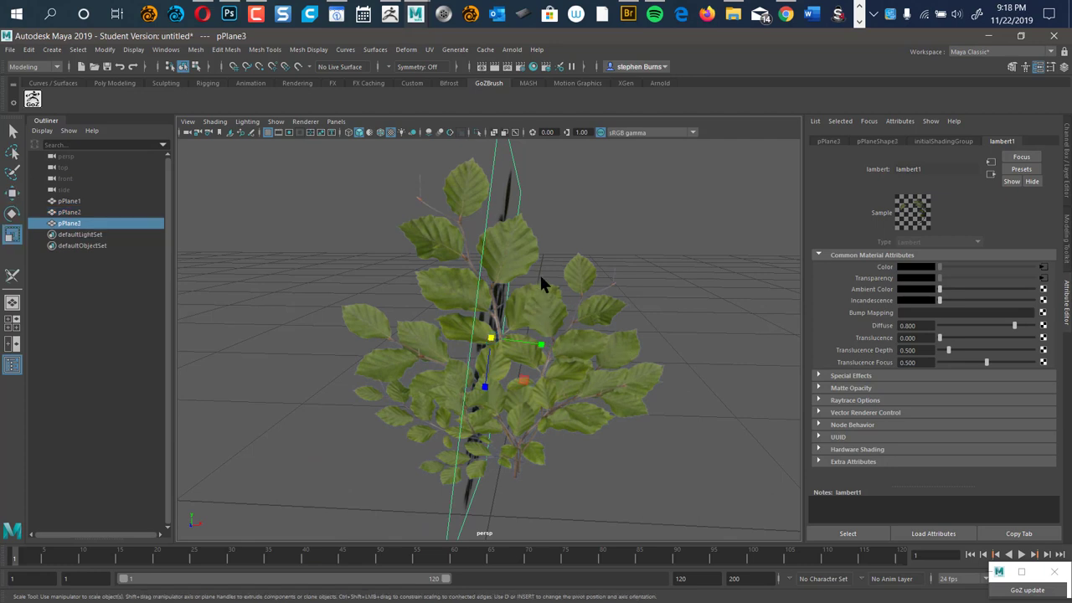
{"action": "key", "text": "e"}
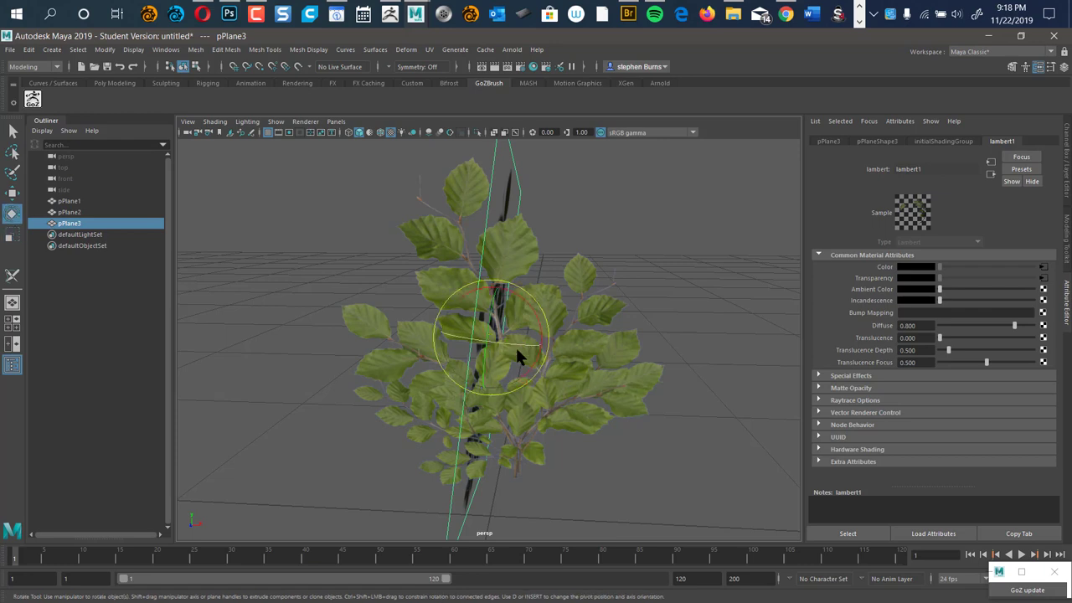
{"action": "left_click_drag", "start_coordinate": [508, 342], "coordinate": [532, 356]}
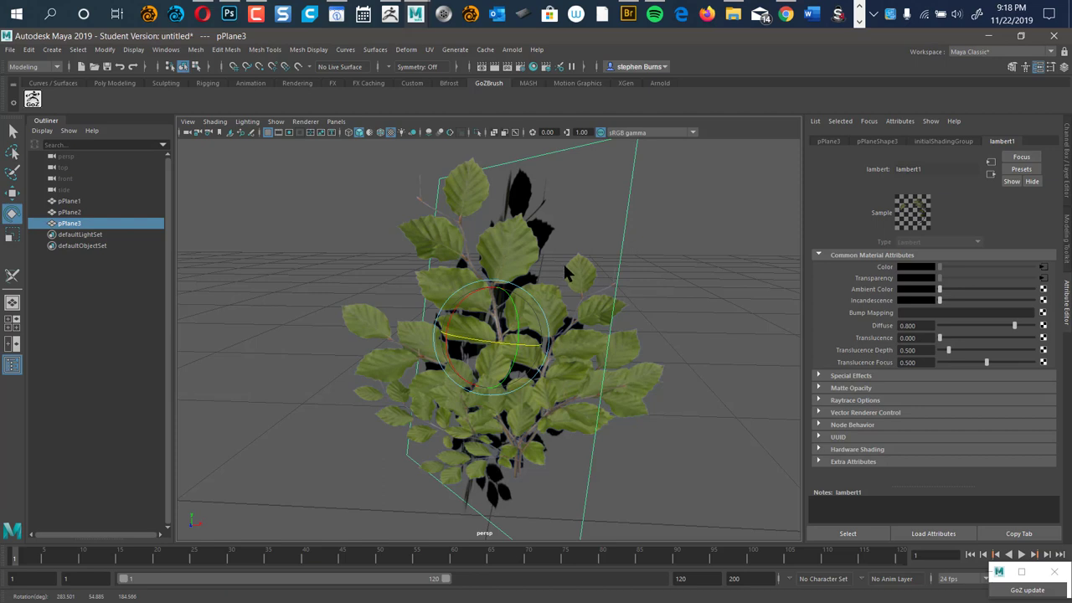
{"action": "key", "text": "r"}
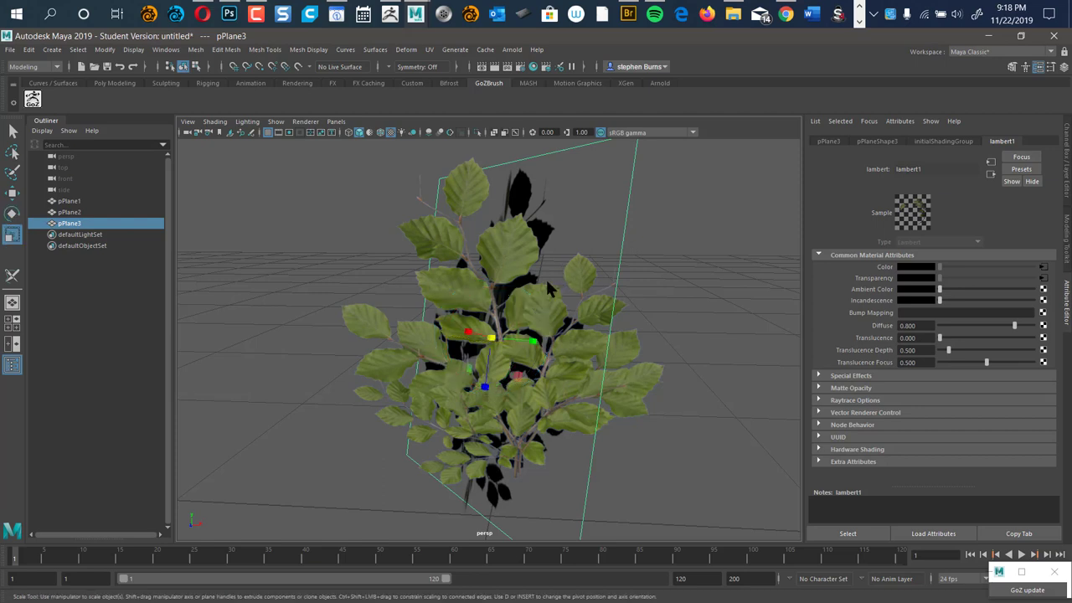
{"action": "left_click_drag", "start_coordinate": [494, 346], "coordinate": [404, 385]}
- Fine-tune pPlane3's rotation around its vertical axis and orbit to check the bush
{"action": "left_click_drag", "start_coordinate": [348, 409], "coordinate": [655, 377], "text": "alt"}
{"action": "key", "text": "e"}
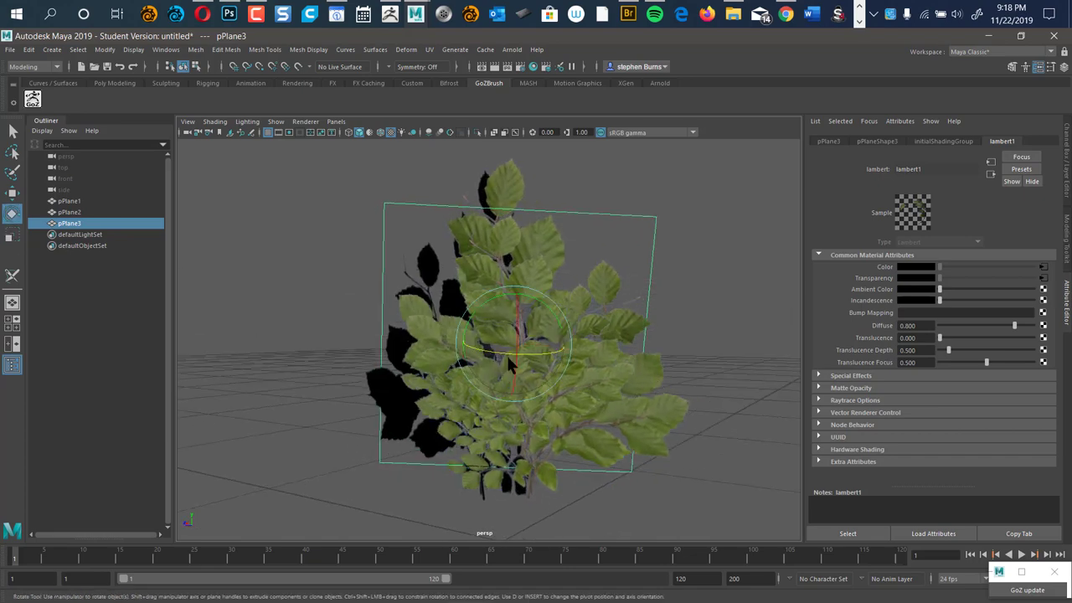
{"action": "left_click_drag", "start_coordinate": [514, 369], "coordinate": [536, 369]}
{"action": "left_click_drag", "start_coordinate": [520, 322], "coordinate": [530, 313]}
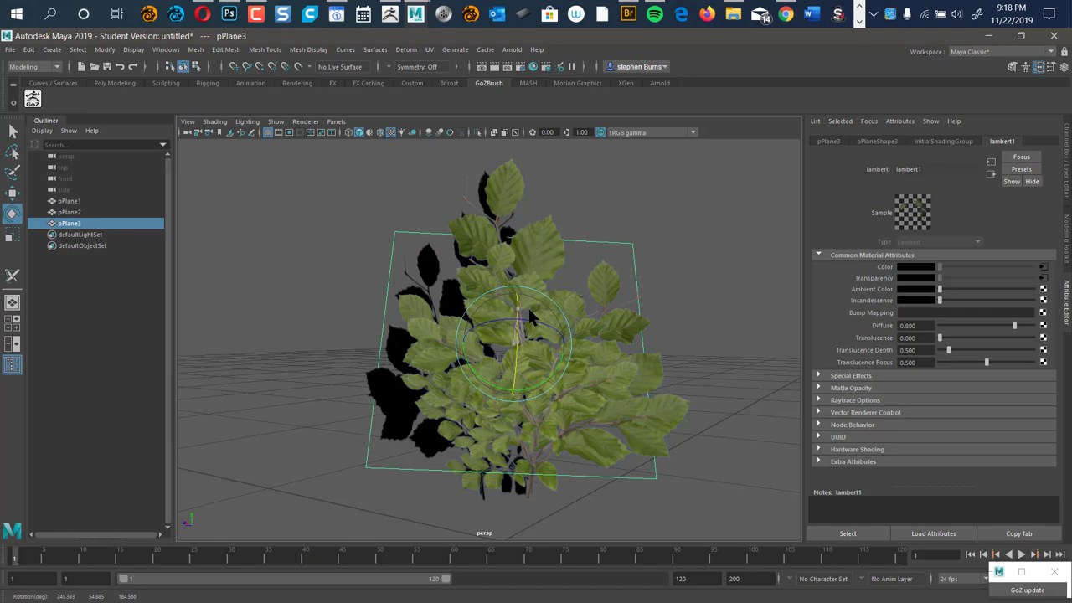
{"action": "key", "text": "w"}
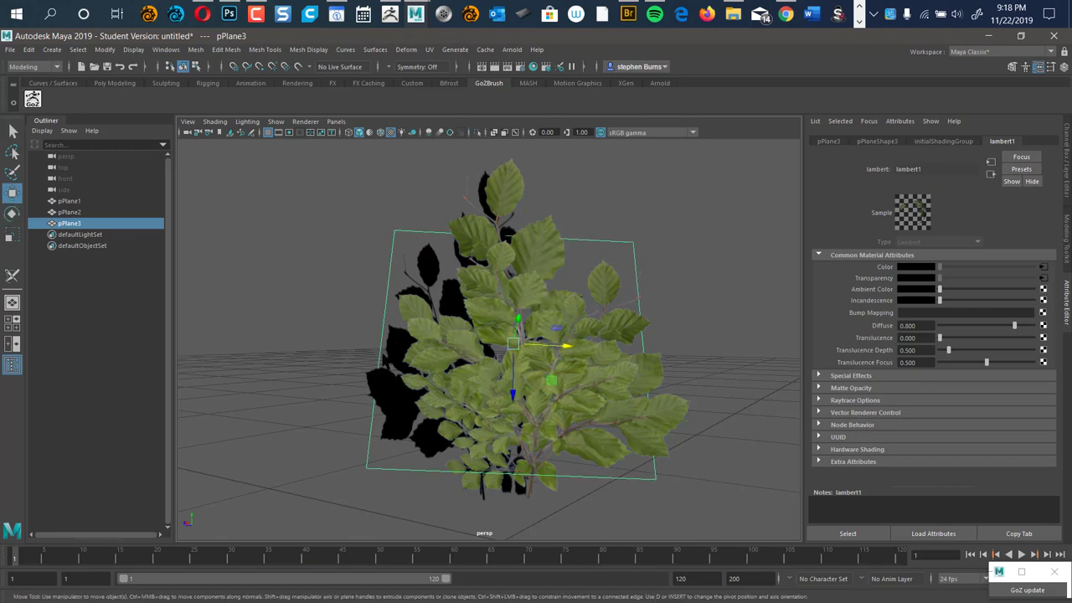
{"action": "left_click_drag", "start_coordinate": [387, 360], "coordinate": [475, 380], "text": "alt"}
{"action": "left_click_drag", "start_coordinate": [632, 333], "coordinate": [610, 269], "text": "alt"}
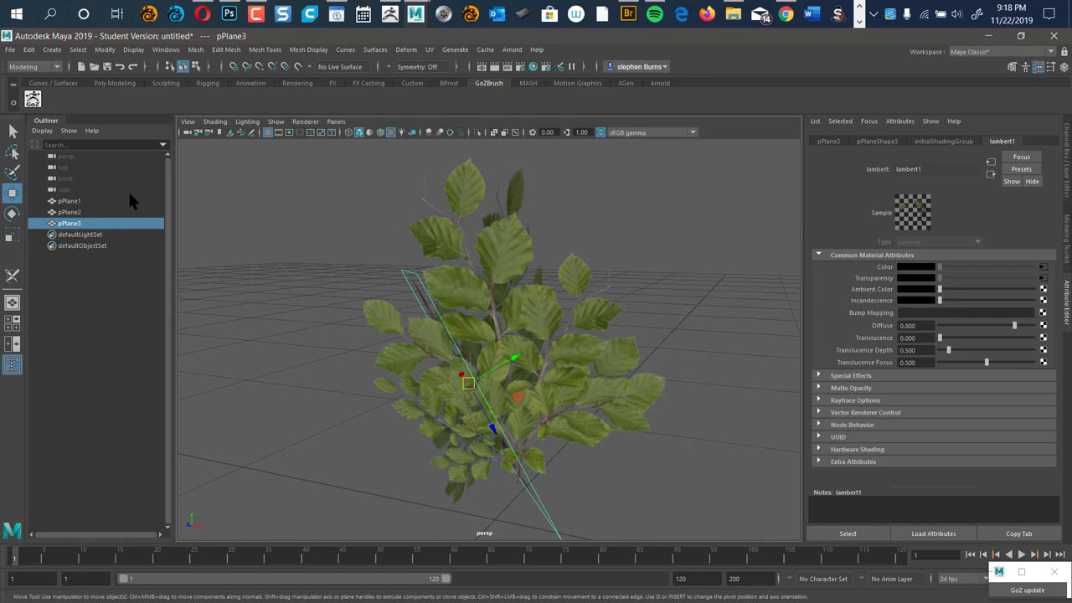
- Combine pPlane1–pPlane3 in the Modeling Toolkit into one mesh, pPlane4, and open Save As
{"action": "left_click", "coordinate": [95, 205], "text": "shift"}
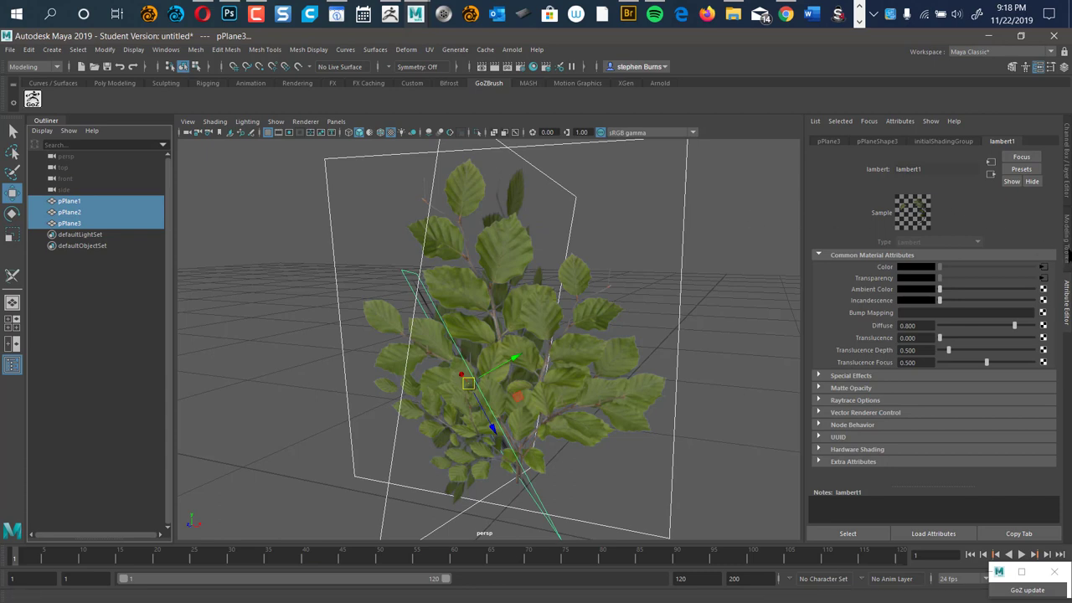
{"action": "left_click", "coordinate": [1066, 255]}
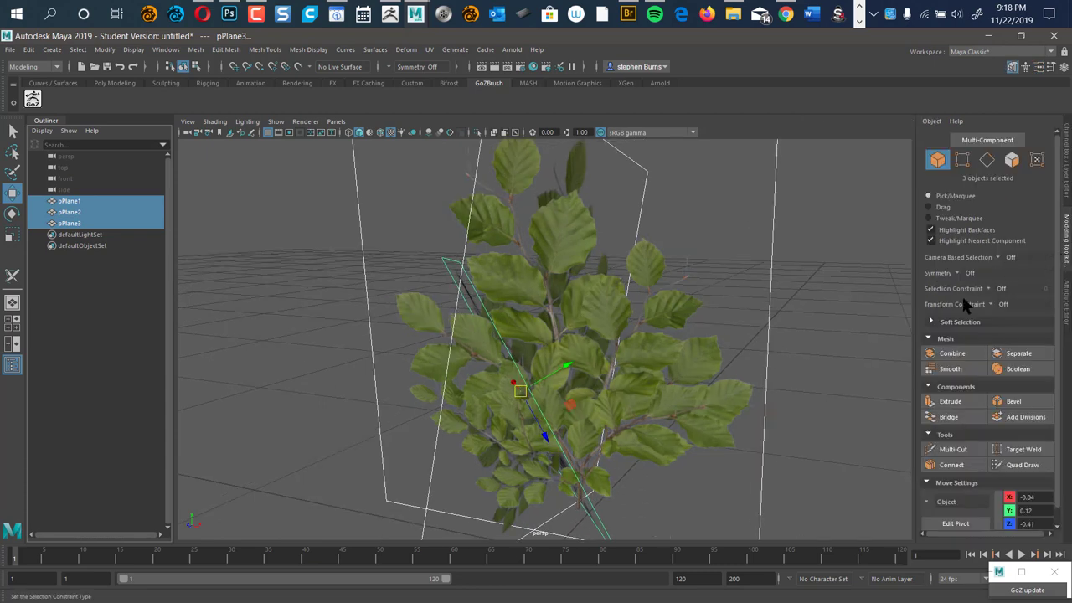
{"action": "left_click", "coordinate": [952, 353]}
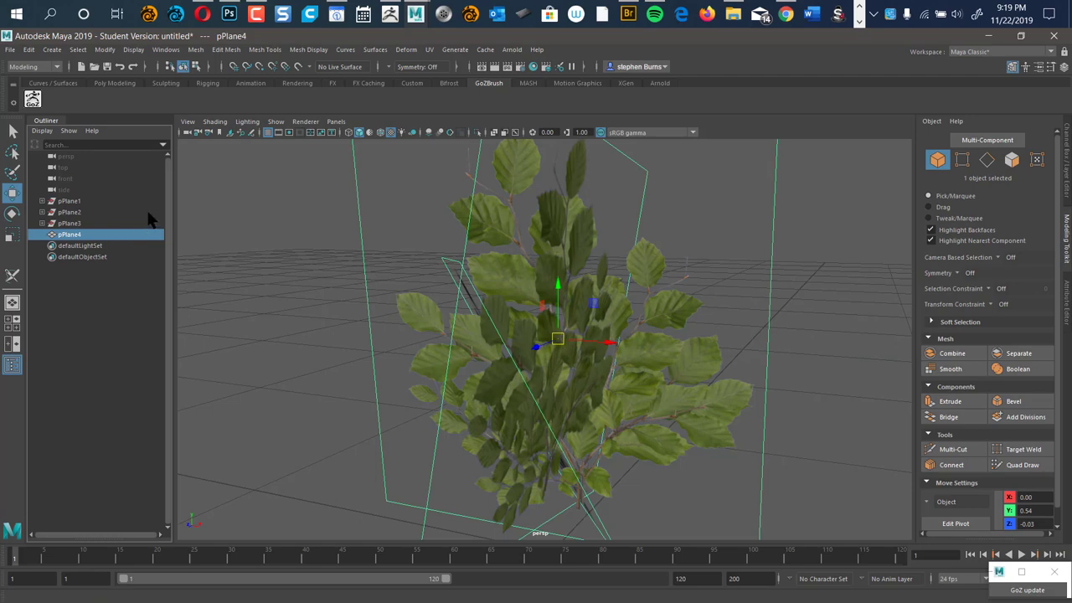
{"action": "key", "text": "ctrl+shift+s"}
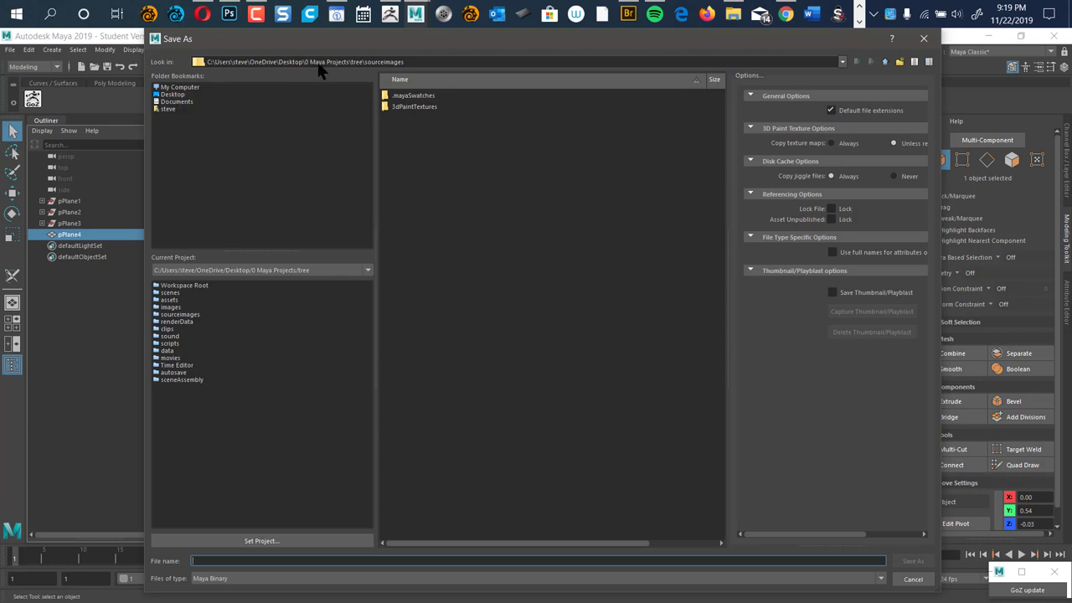
- In Save As, browse up to 0 Maya Projects and into tree/scenes
{"action": "left_click", "coordinate": [883, 62]}
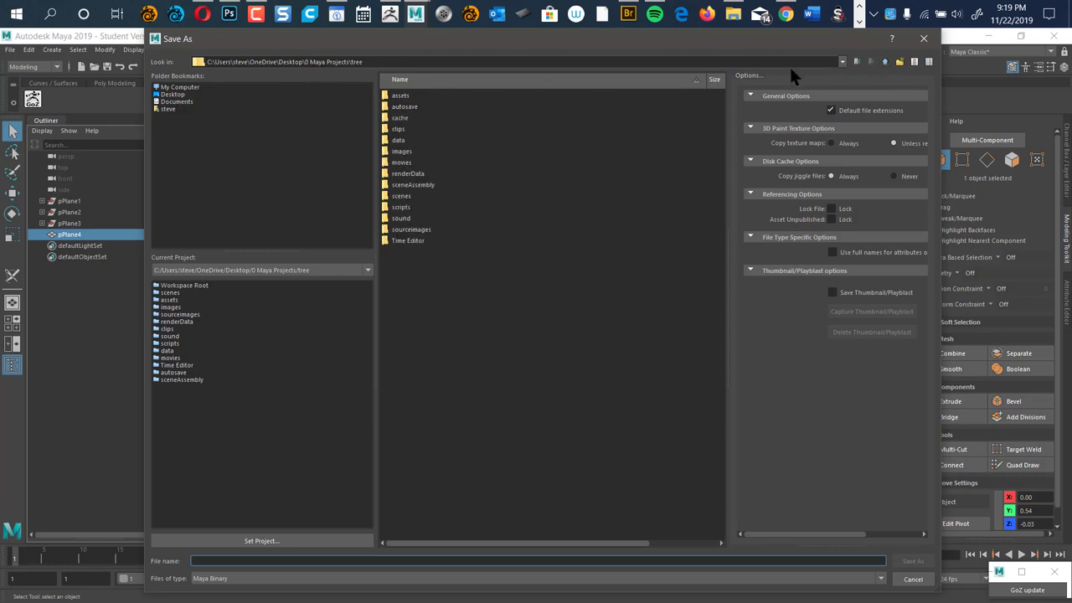
{"action": "left_click", "coordinate": [884, 63]}
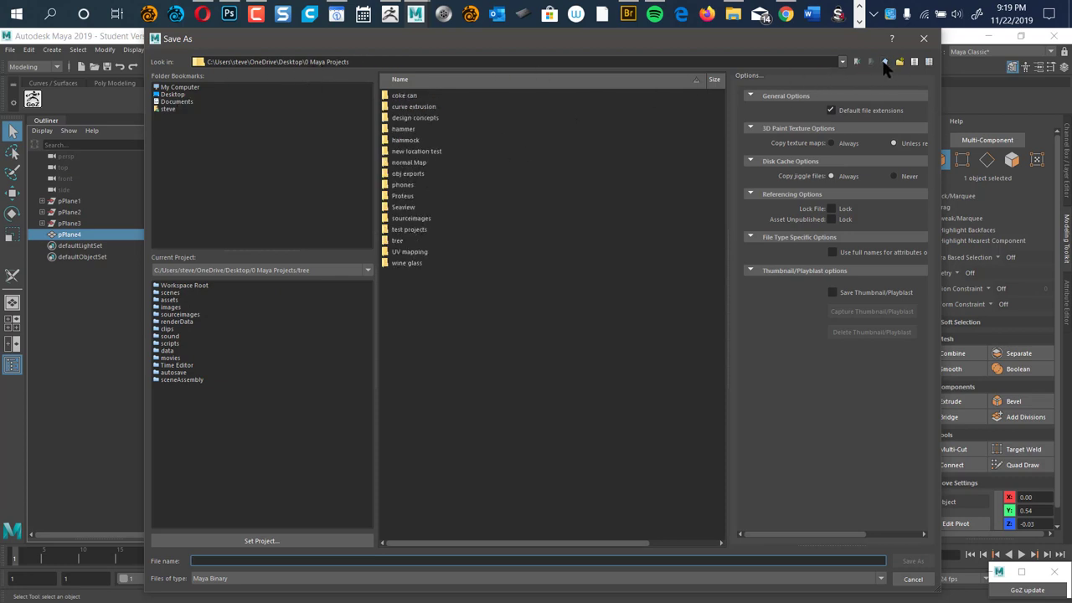
{"action": "left_click", "coordinate": [399, 241]}
{"action": "double_click", "coordinate": [400, 242]}
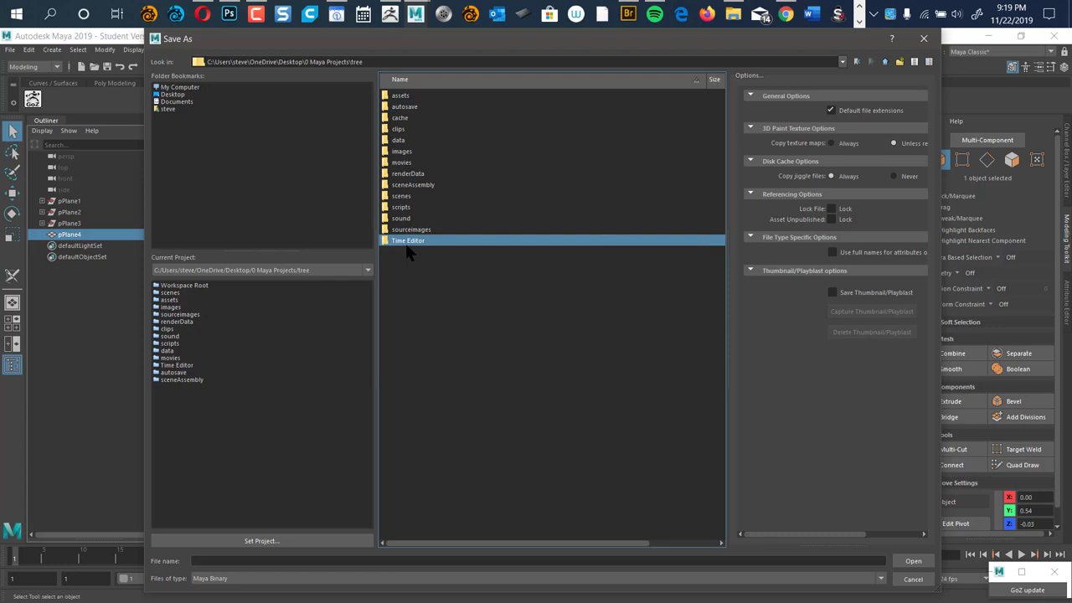
{"action": "double_click", "coordinate": [396, 198]}
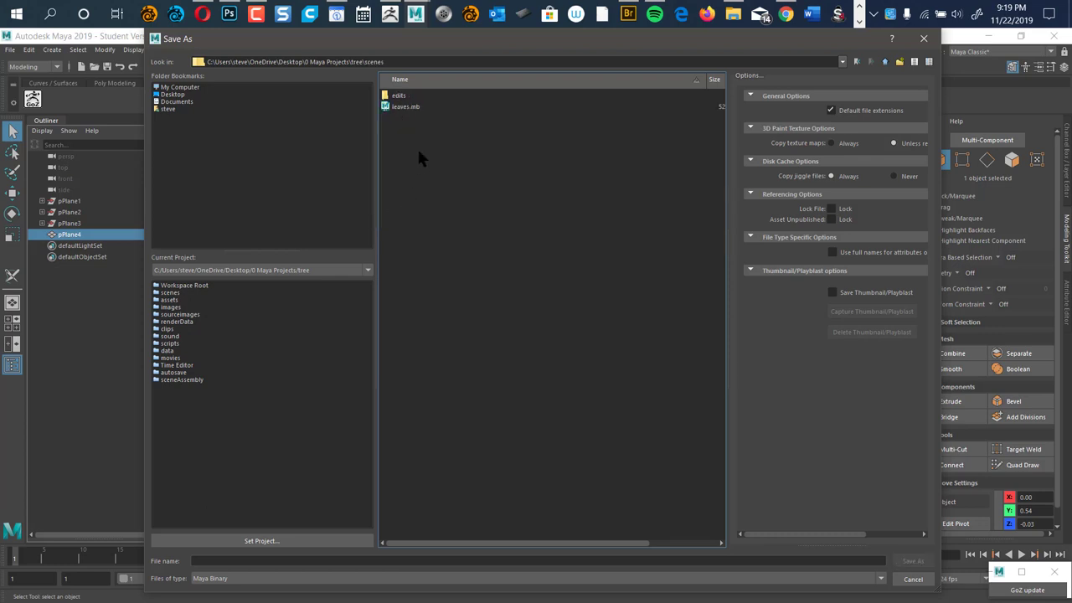
- Save the scene as leaves 003.mb, accepting the Student Version notice
{"action": "left_click", "coordinate": [406, 108]}
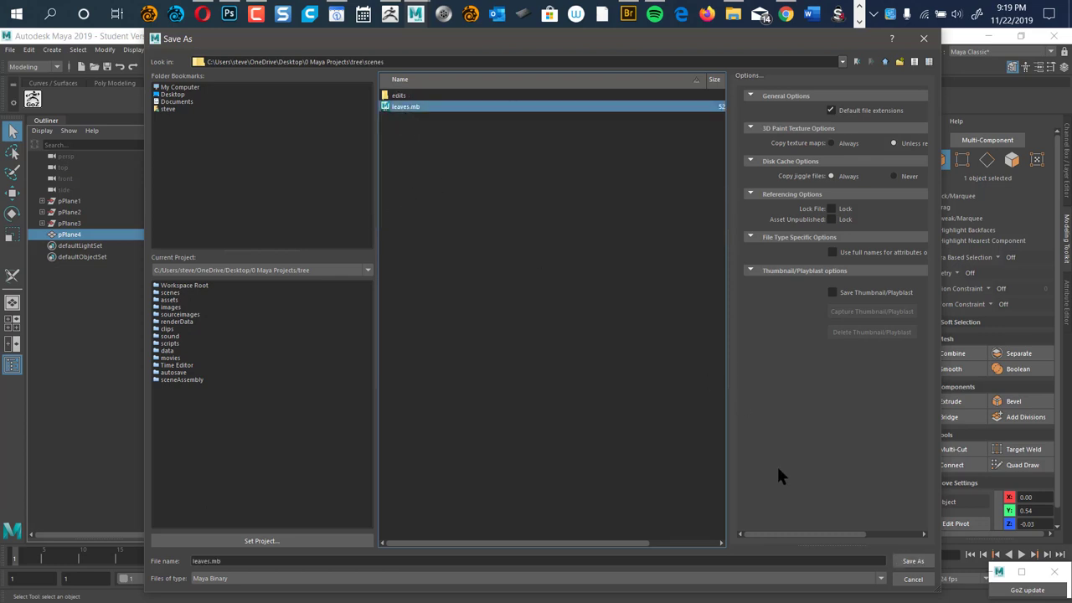
{"action": "left_click", "coordinate": [209, 562]}
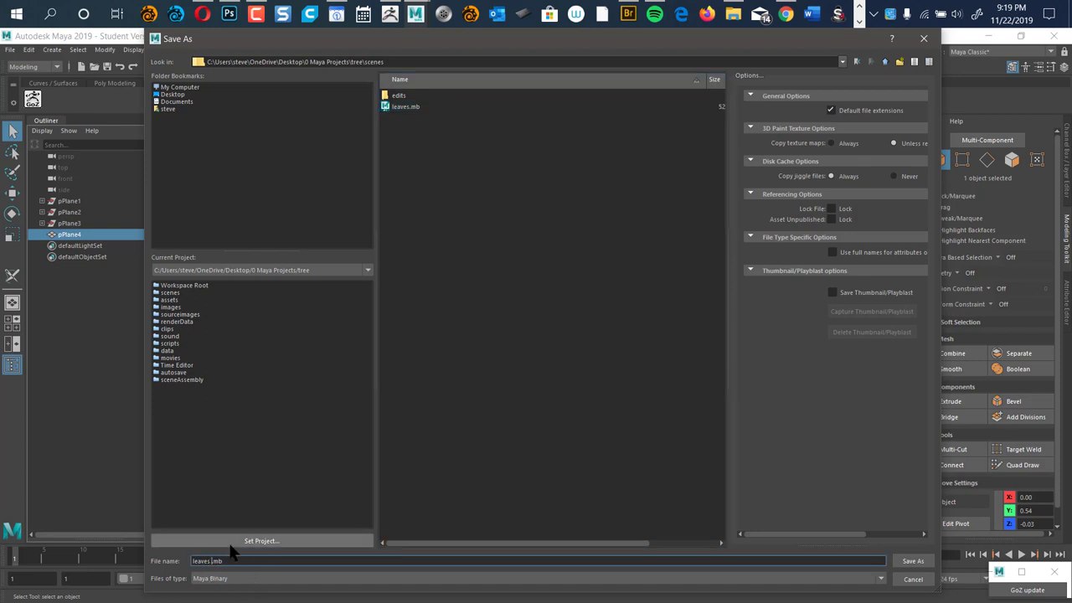
{"action": "key", "text": "Return"}
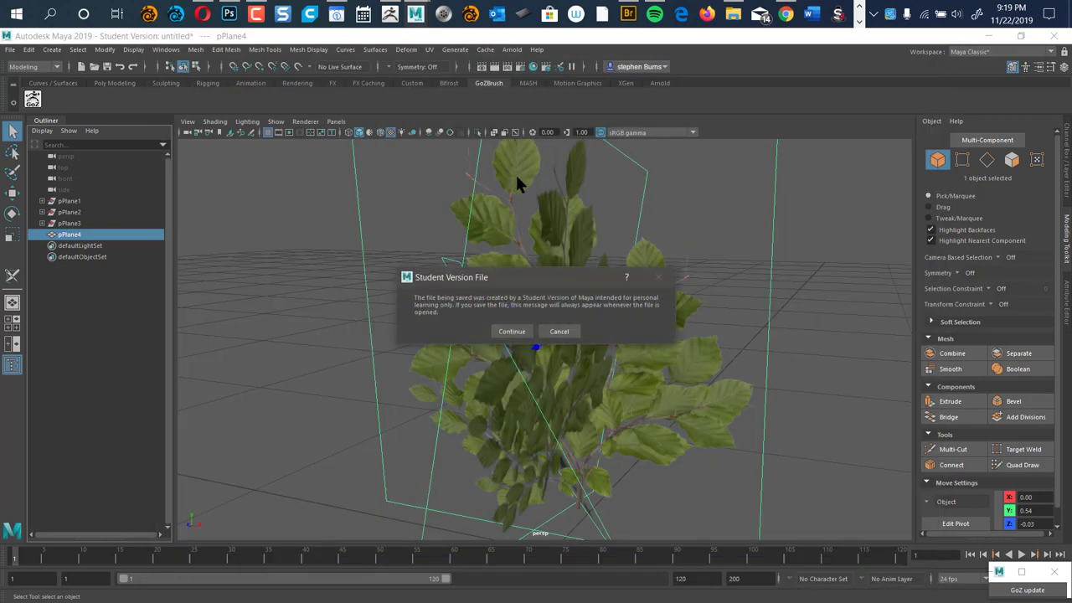
{"action": "left_click", "coordinate": [511, 331]}
{"action": "key", "text": "w"}
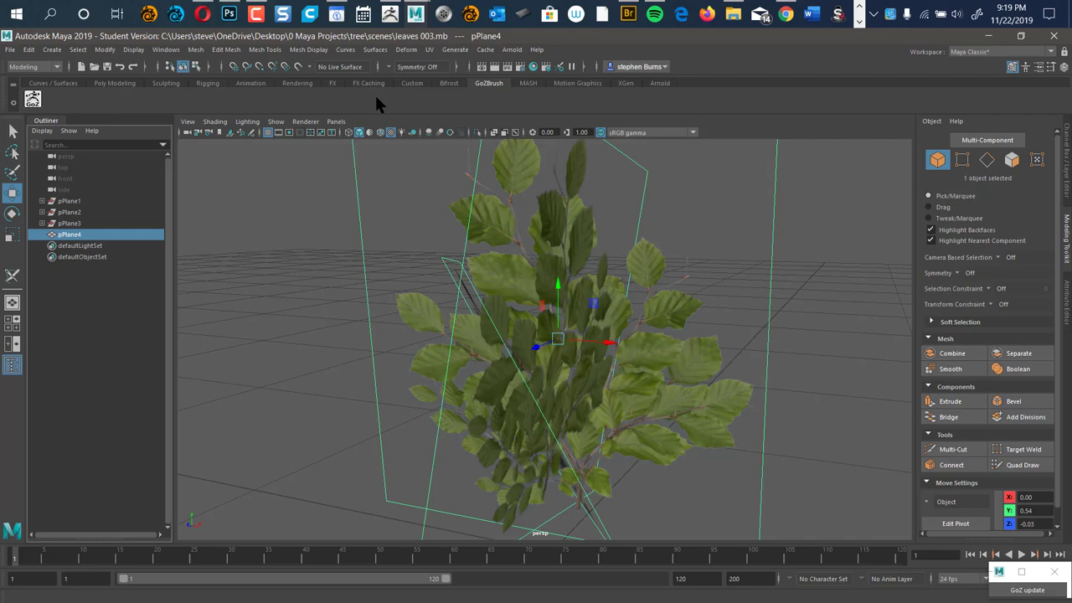
{"action": "key", "text": "alt+Tab"}
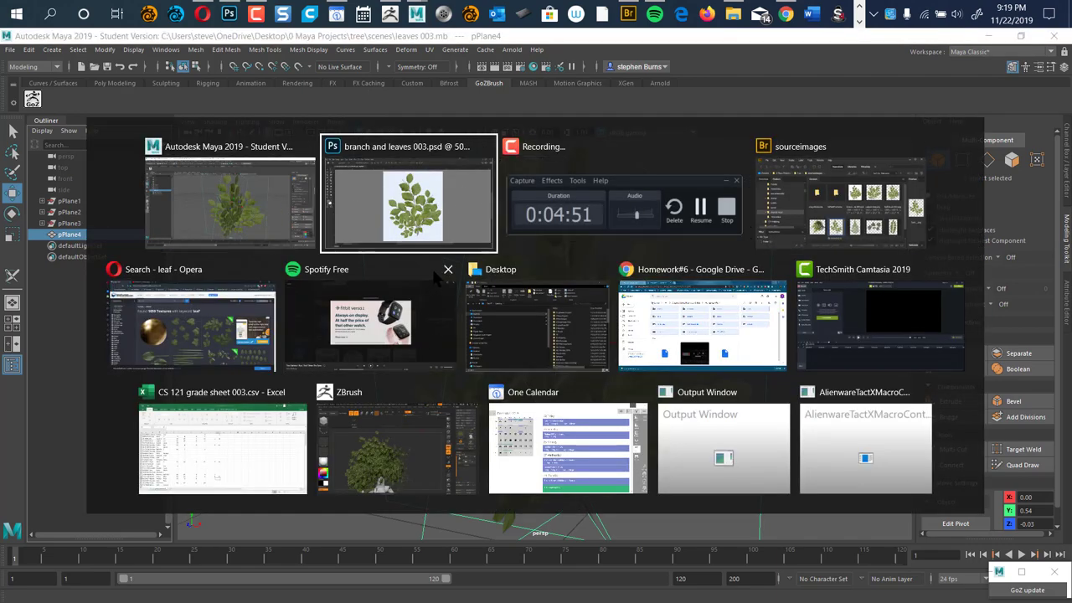
- In ZBrush, start a new document without saving the tree, then draw and clear the tool with Ctrl+N
{"action": "left_click", "coordinate": [381, 418]}
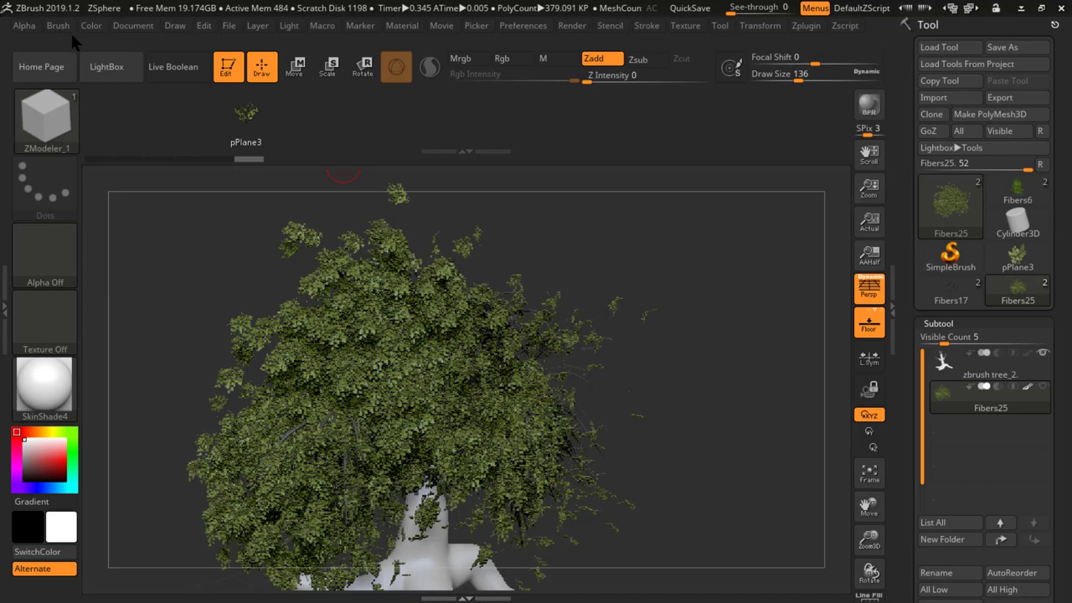
{"action": "left_click", "coordinate": [127, 30]}
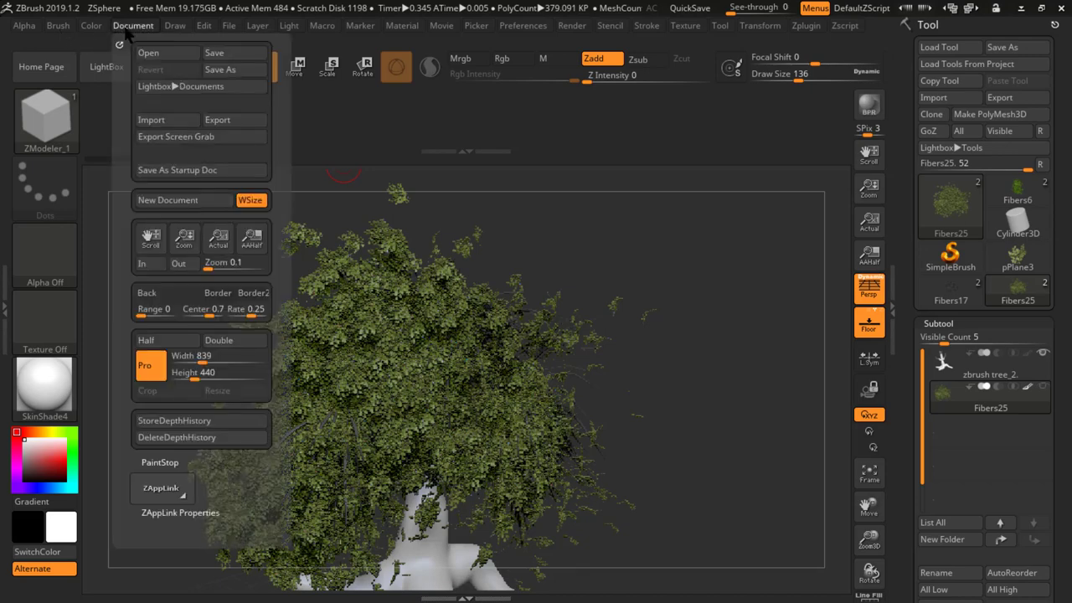
{"action": "left_click", "coordinate": [186, 211]}
{"action": "left_click", "coordinate": [586, 371]}
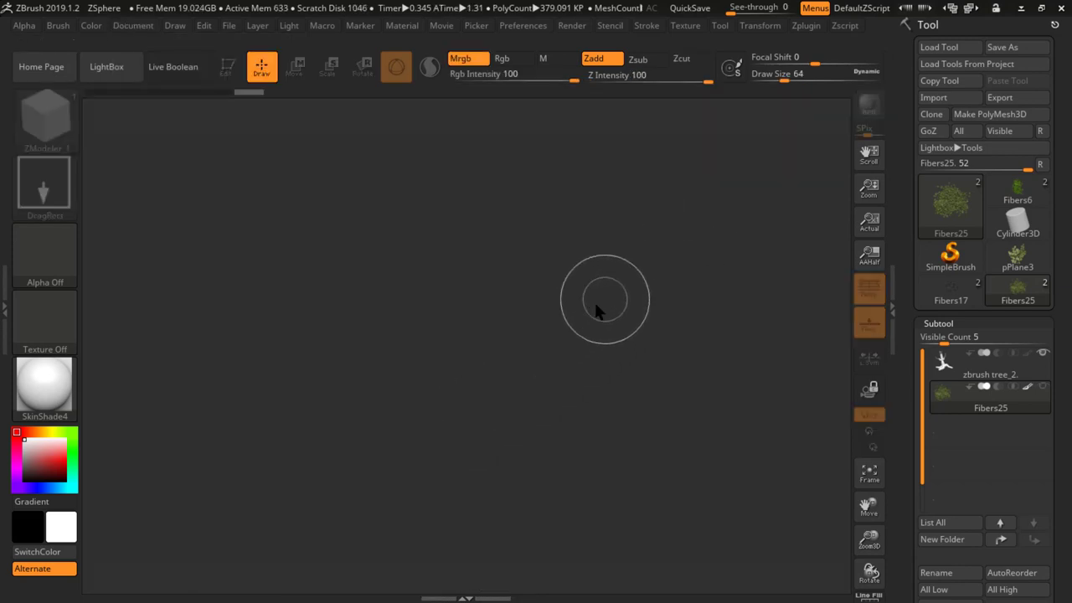
{"action": "mouse_move", "coordinate": [554, 320]}
{"action": "left_mouse_down"}
{"action": "mouse_move", "coordinate": [521, 367]}
{"action": "mouse_move", "coordinate": [559, 359]}
{"action": "mouse_move", "coordinate": [603, 327]}
{"action": "left_mouse_up"}
{"action": "key", "text": "ctrl+n"}
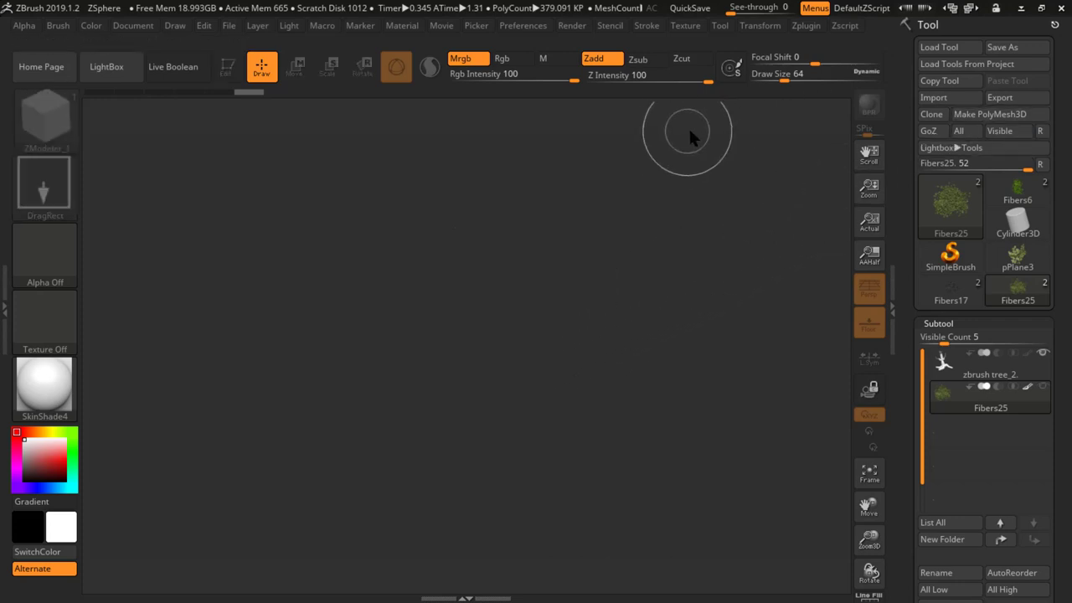
{"action": "key", "text": "alt+Tab"}
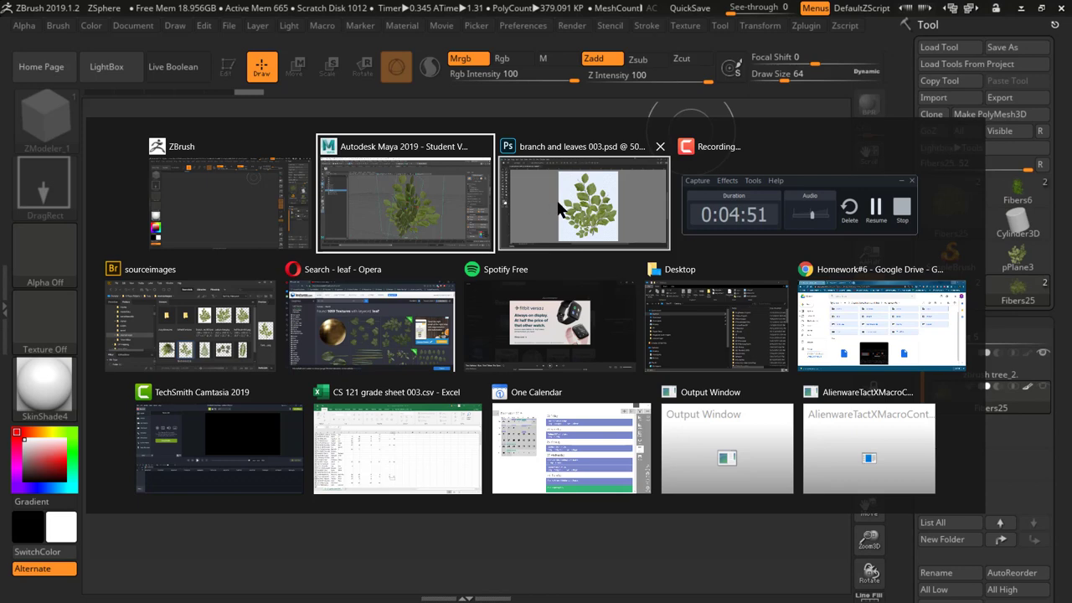
- Return to Maya and send the combined pPlane4 mesh to ZBrush with GoZ
{"action": "left_click", "coordinate": [467, 199]}
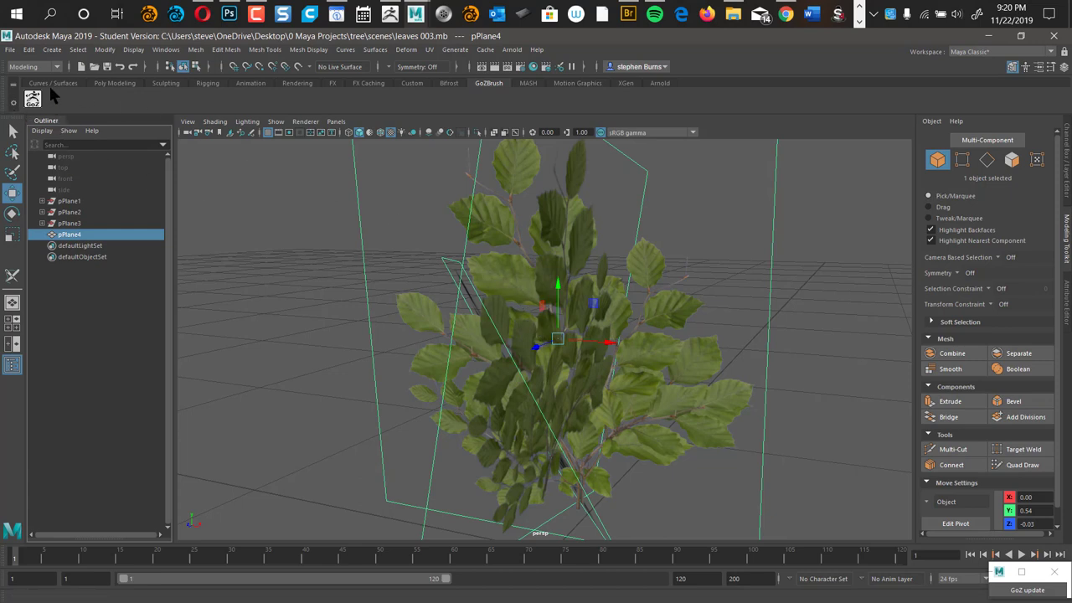
{"action": "left_click", "coordinate": [33, 100]}
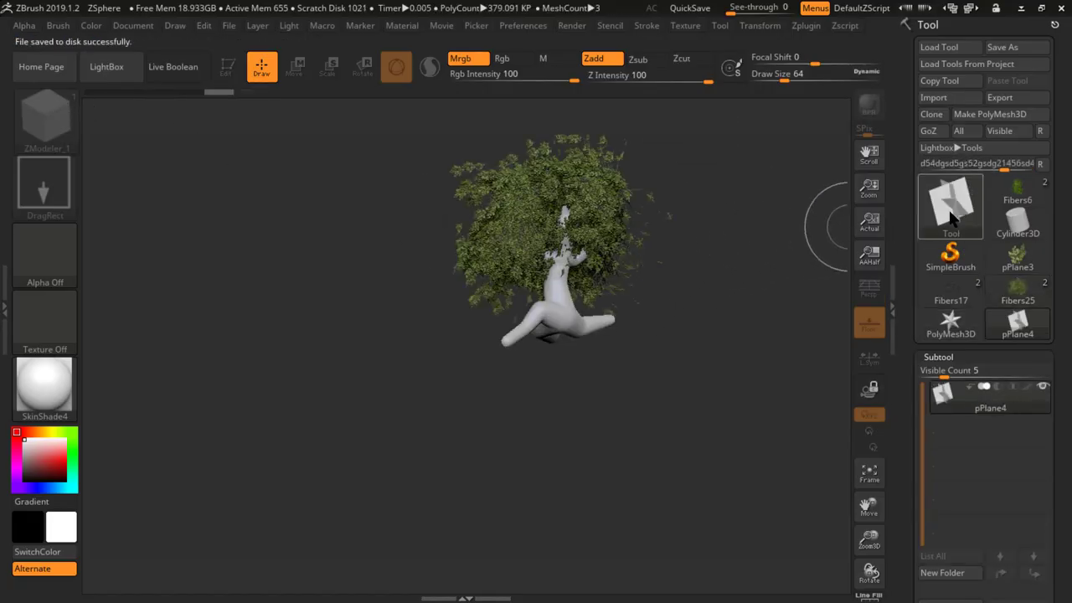
- Draw pPlane4 on a cleared canvas, switch it to Edit mode and orbit around it
{"action": "mouse_move", "coordinate": [953, 216]}
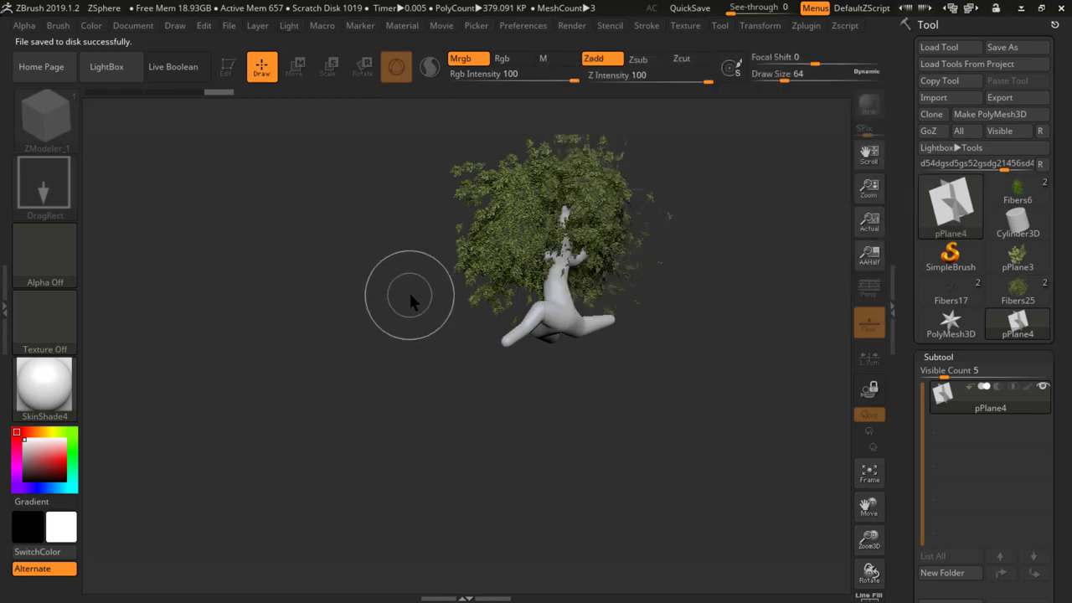
{"action": "key", "text": "ctrl"}
{"action": "key", "text": "ctrl+n"}
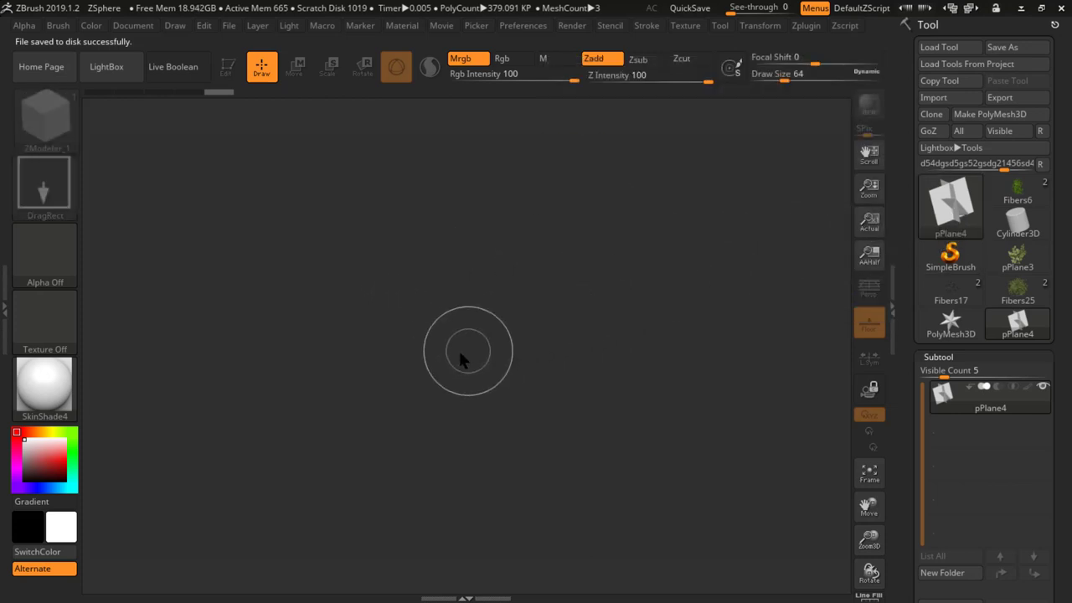
{"action": "left_click_drag", "start_coordinate": [458, 352], "coordinate": [626, 459]}
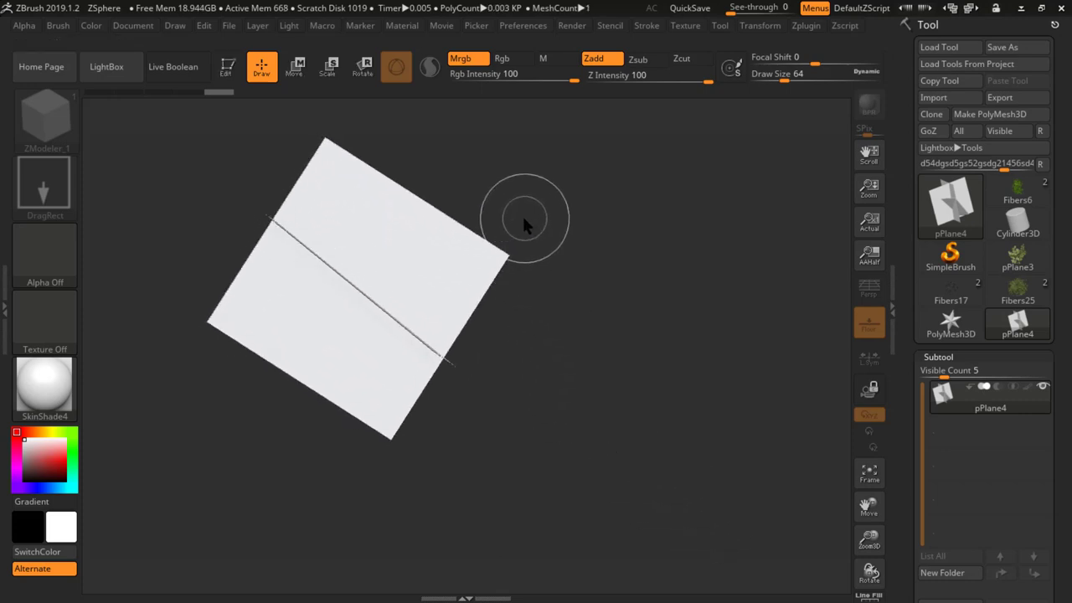
{"action": "key", "text": "t"}
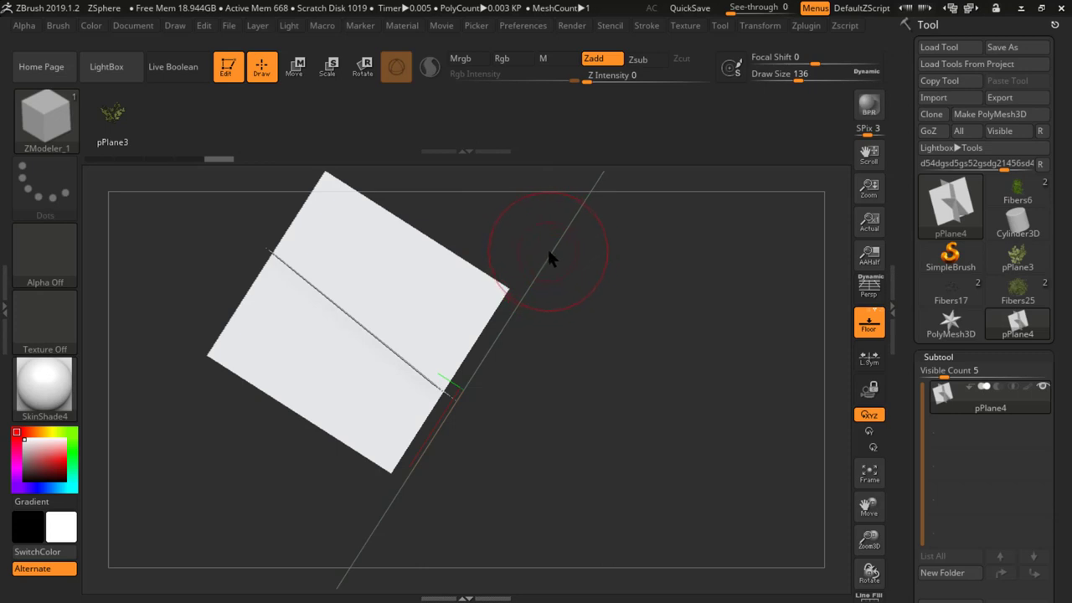
{"action": "left_click_drag", "start_coordinate": [555, 304], "coordinate": [586, 210]}
{"action": "mouse_move", "coordinate": [452, 432]}
{"action": "left_mouse_down"}
{"action": "mouse_move", "coordinate": [542, 444]}
{"action": "mouse_move", "coordinate": [615, 406]}
{"action": "mouse_move", "coordinate": [545, 436]}
{"action": "mouse_move", "coordinate": [544, 453]}
{"action": "mouse_move", "coordinate": [655, 452]}
{"action": "mouse_move", "coordinate": [634, 493]}
{"action": "mouse_move", "coordinate": [617, 325]}
{"action": "mouse_move", "coordinate": [639, 400]}
{"action": "mouse_move", "coordinate": [641, 334]}
{"action": "mouse_move", "coordinate": [634, 363]}
{"action": "mouse_move", "coordinate": [610, 359]}
{"action": "mouse_move", "coordinate": [596, 393]}
{"action": "mouse_move", "coordinate": [587, 385]}
{"action": "left_mouse_up"}
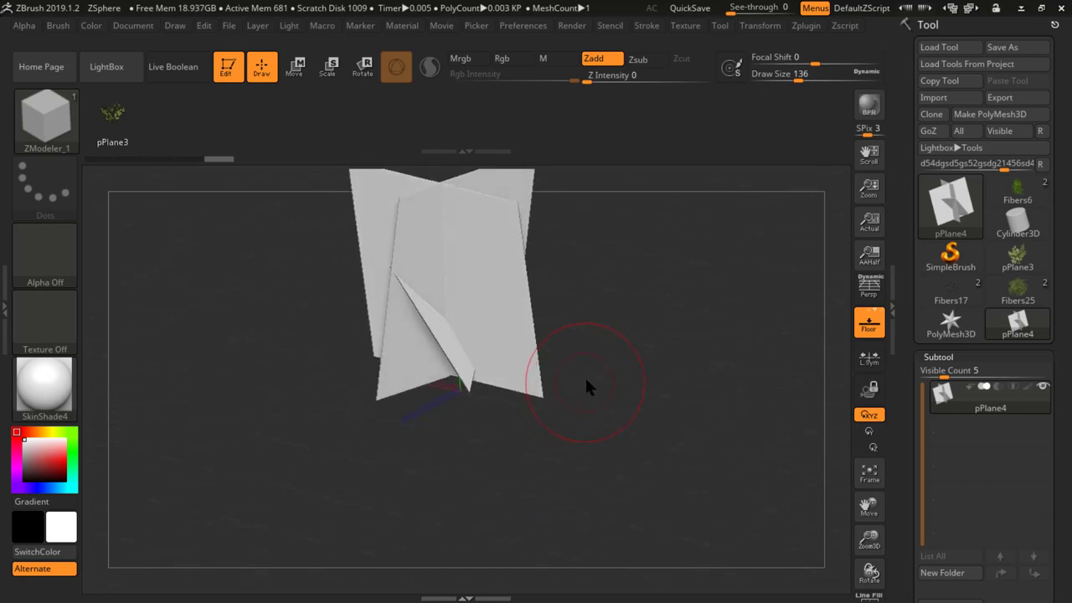
- Undo back to the star shape, then start a new document without saving changes
{"action": "key", "text": "ctrl+z"}
{"action": "key", "text": "ctrl+z"}
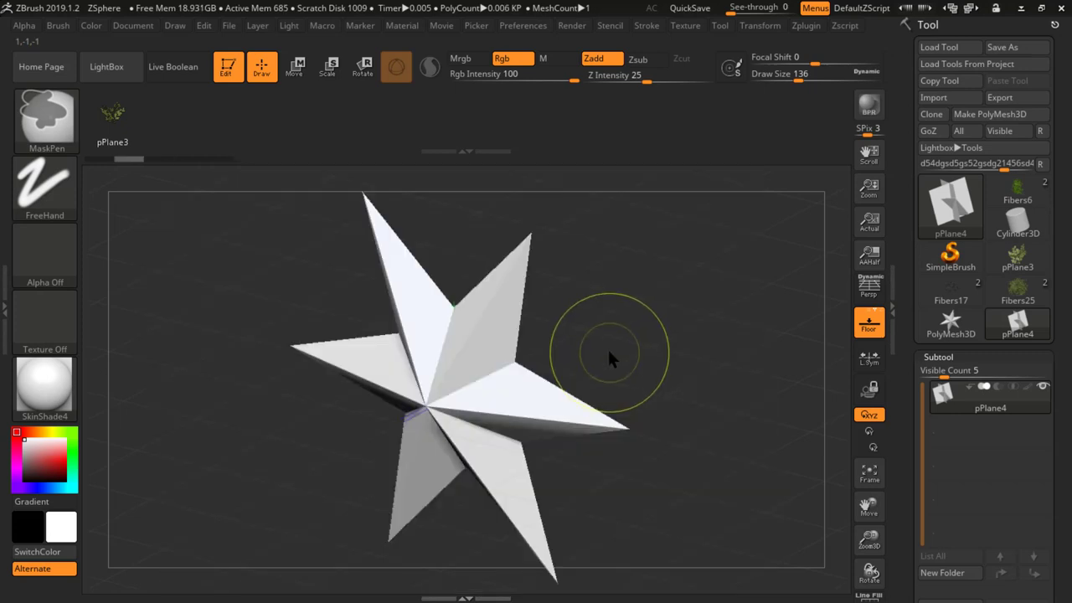
{"action": "key", "text": "ctrl"}
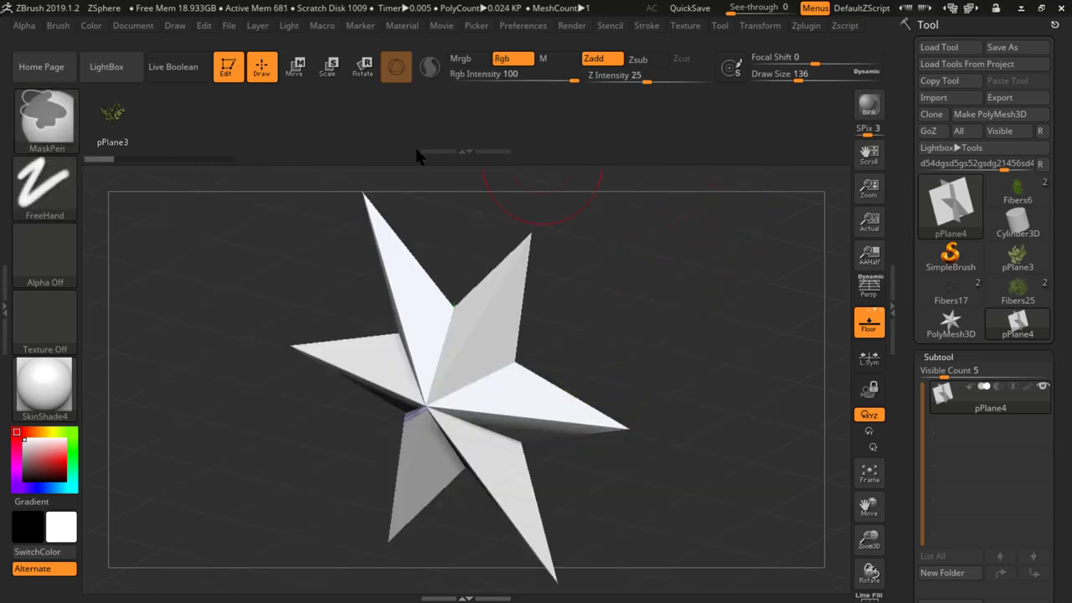
{"action": "left_click", "coordinate": [121, 26]}
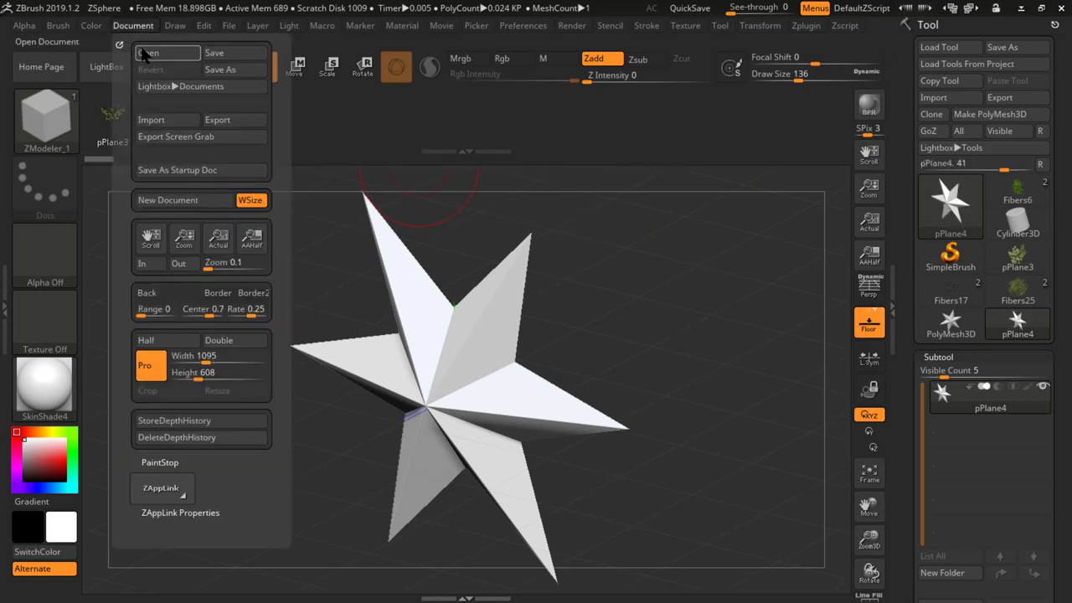
{"action": "left_click", "coordinate": [179, 208]}
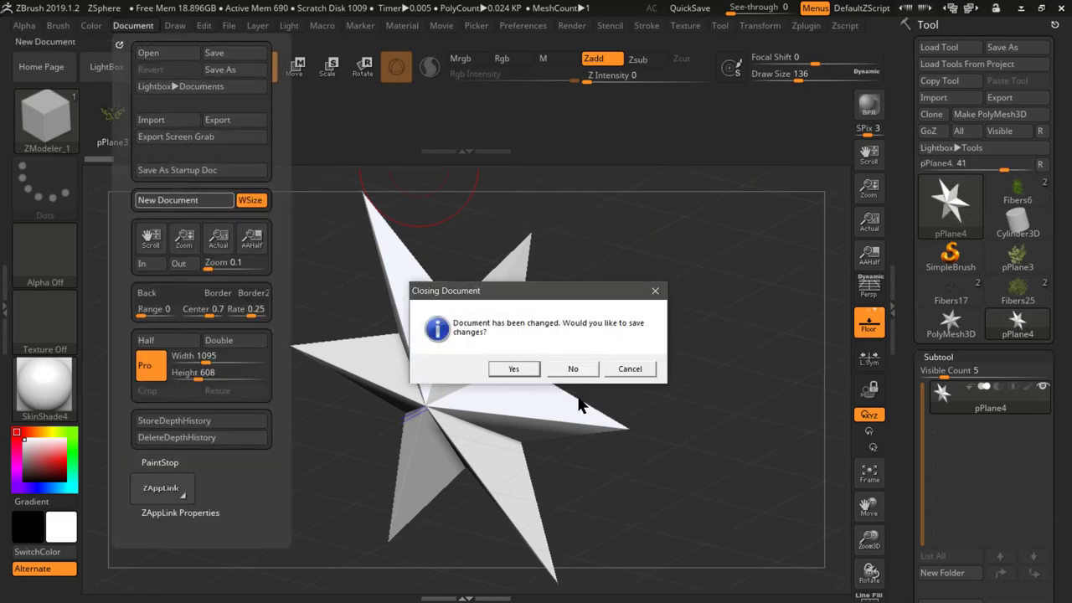
{"action": "left_click", "coordinate": [576, 370]}
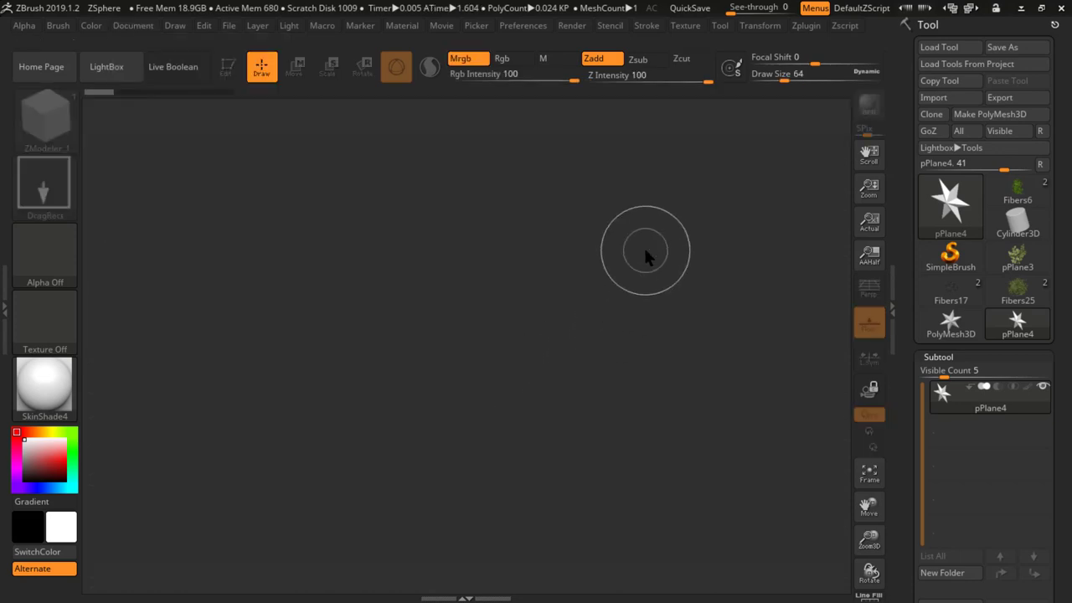
{"action": "key", "text": "alt+Tab"}
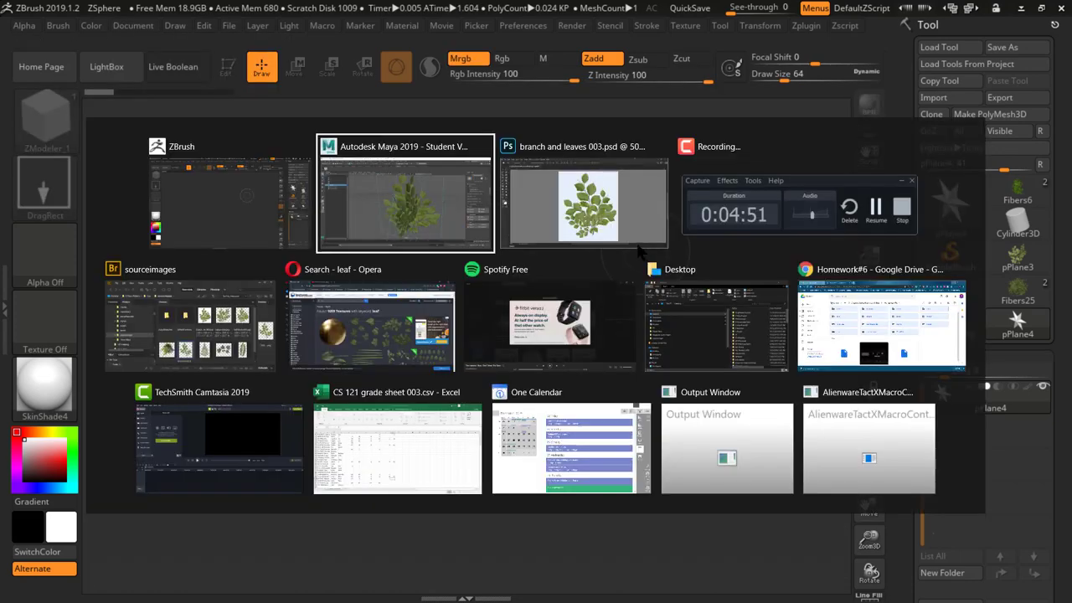
- Back in Maya, open the UV Editor showing pPlane4's leafy branch texture
{"action": "left_click", "coordinate": [443, 175]}
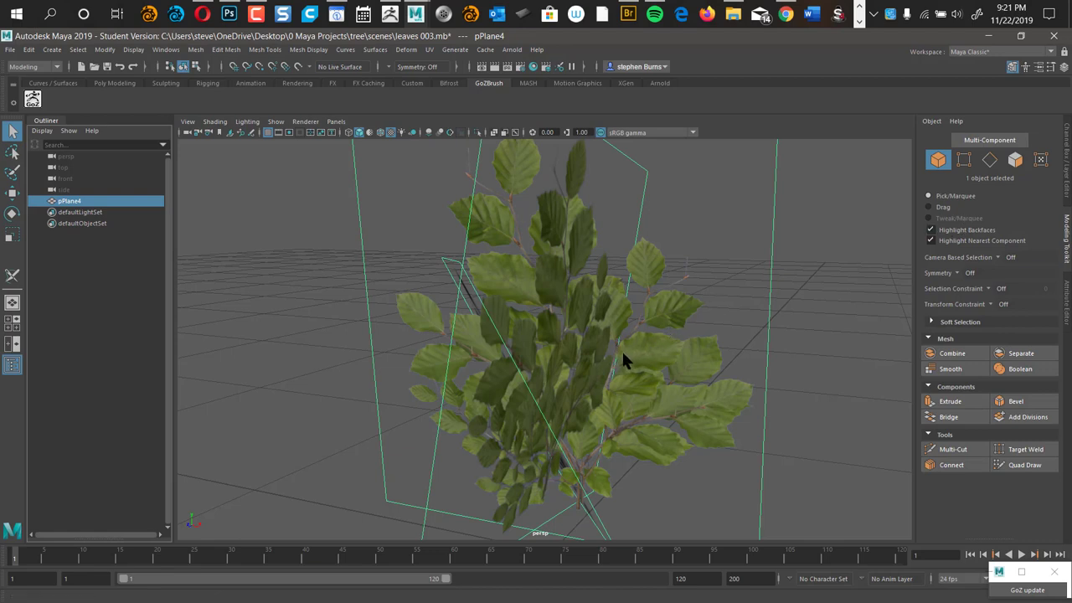
{"action": "left_click", "coordinate": [430, 50]}
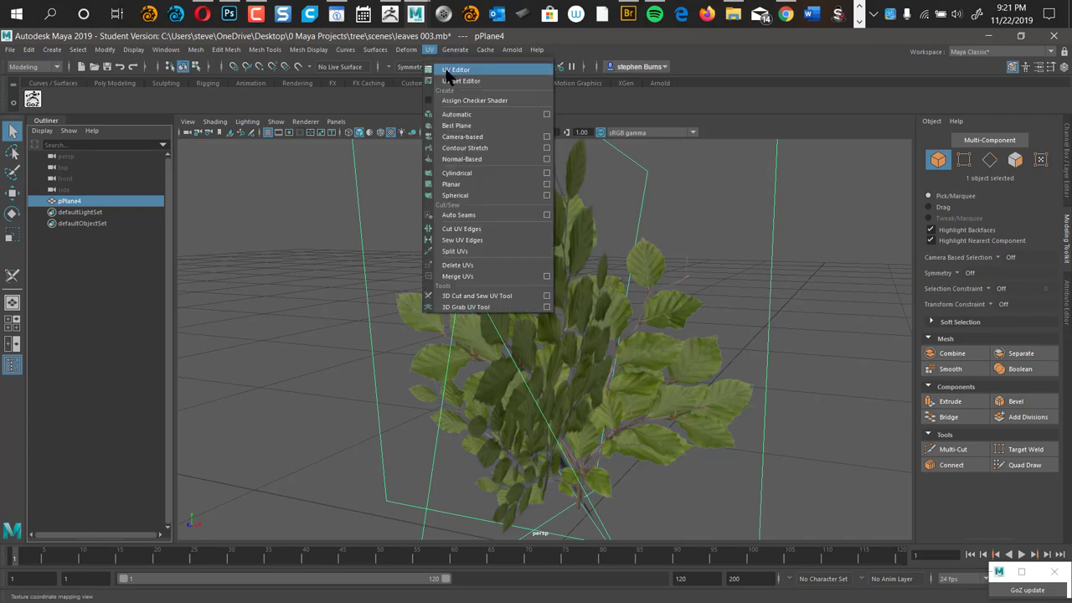
{"action": "left_click", "coordinate": [454, 71]}
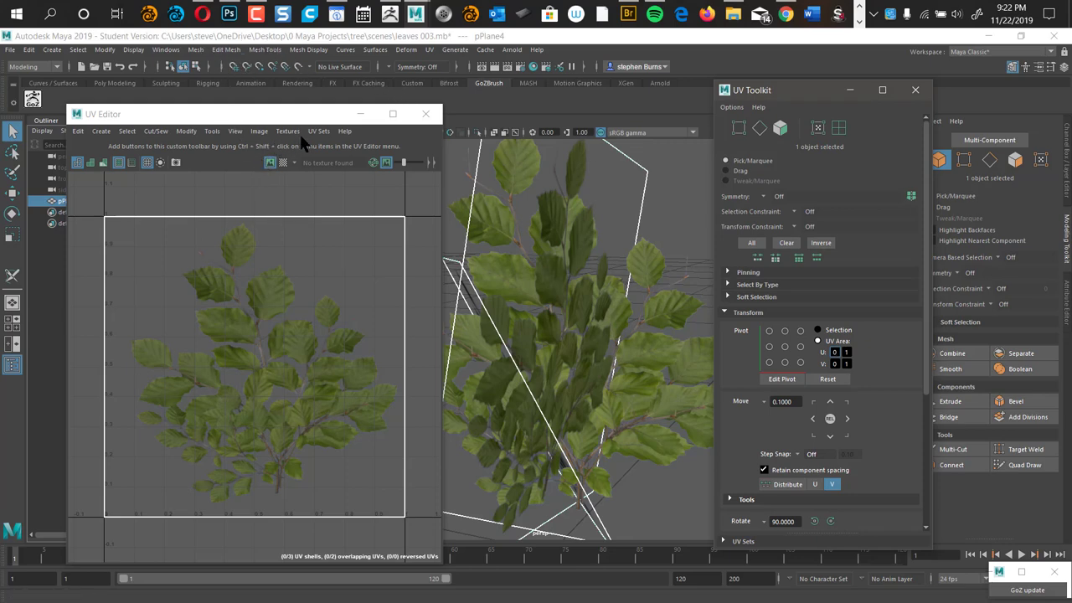
- Open the Flip UVs options and flip the planes' UVs vertically
{"action": "left_click", "coordinate": [187, 133]}
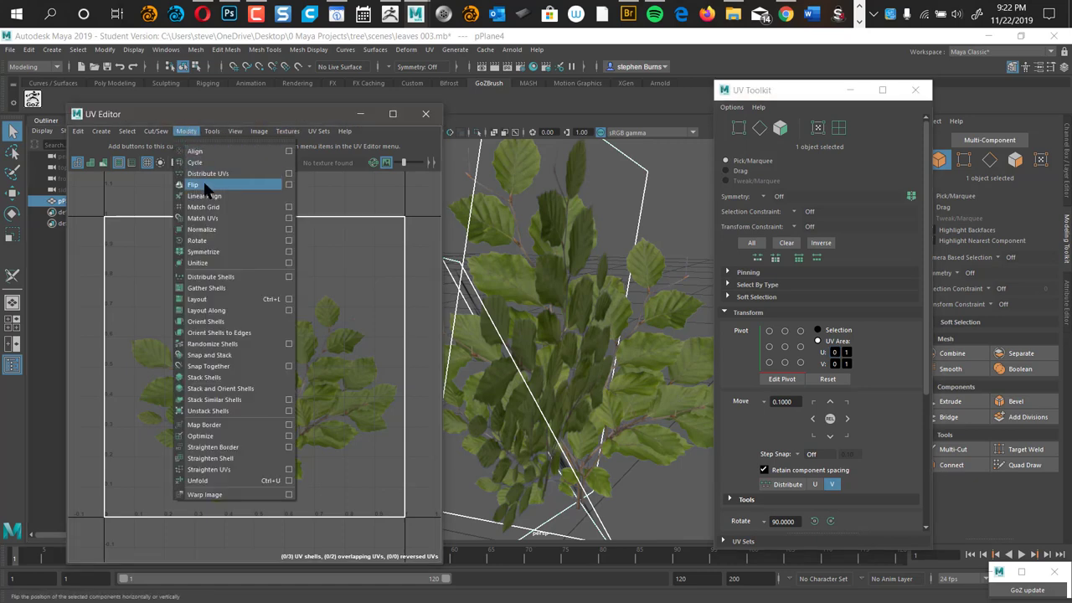
{"action": "left_click", "coordinate": [289, 184]}
{"action": "left_click_drag", "start_coordinate": [482, 115], "coordinate": [744, 114]}
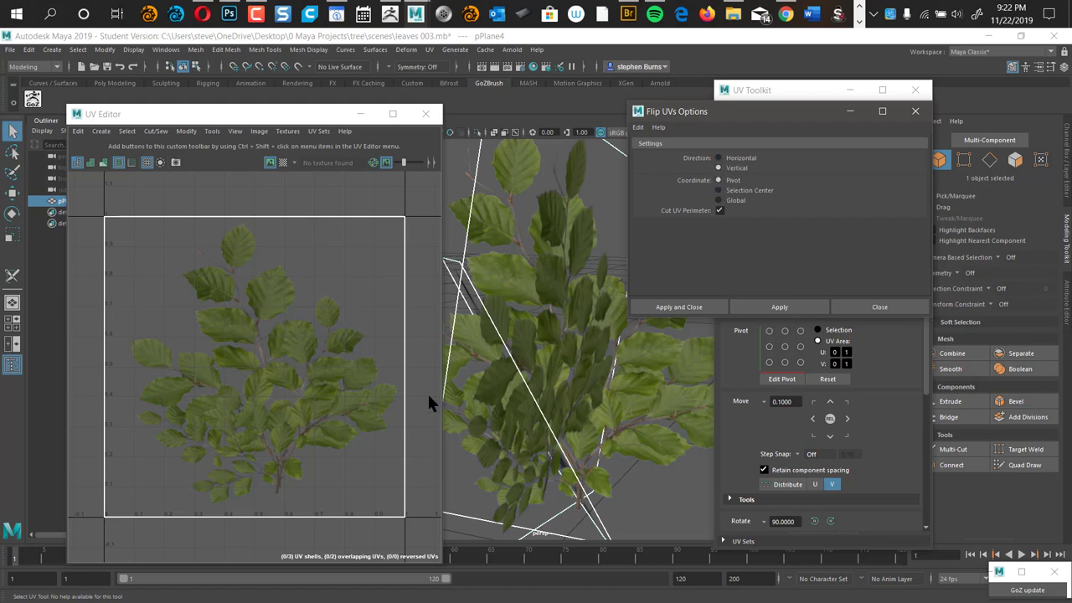
{"action": "left_click", "coordinate": [780, 308]}
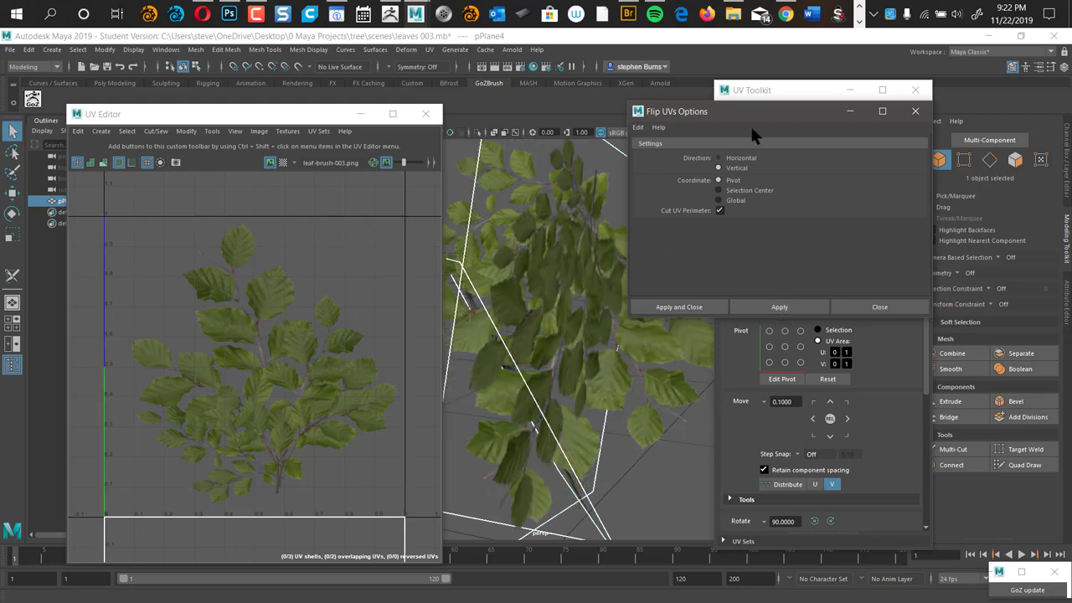
{"action": "left_click_drag", "start_coordinate": [748, 108], "coordinate": [859, 116]}
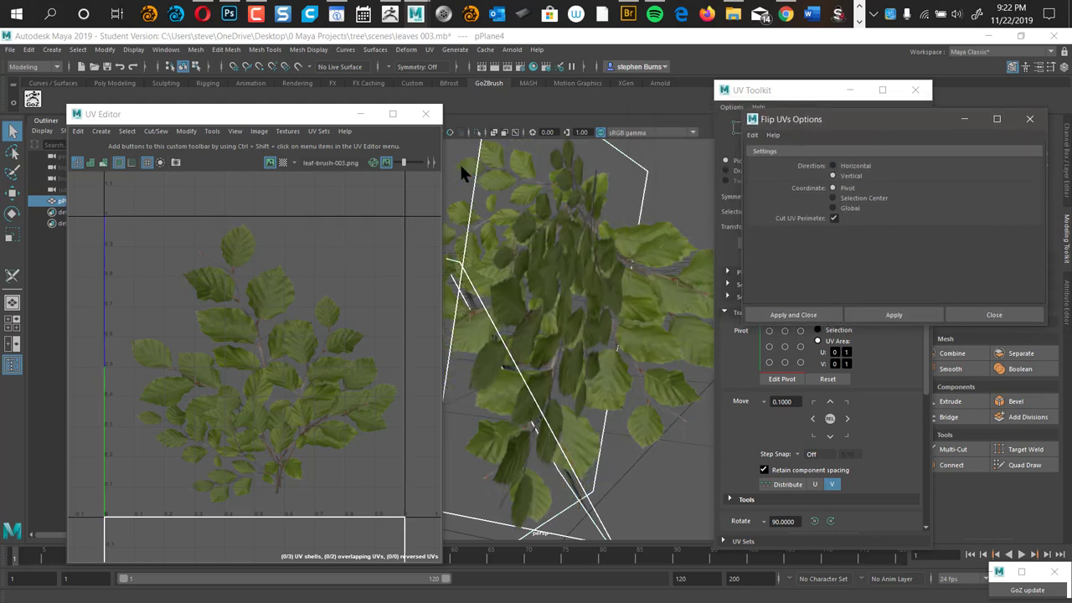
{"action": "left_click_drag", "start_coordinate": [334, 115], "coordinate": [273, 77]}
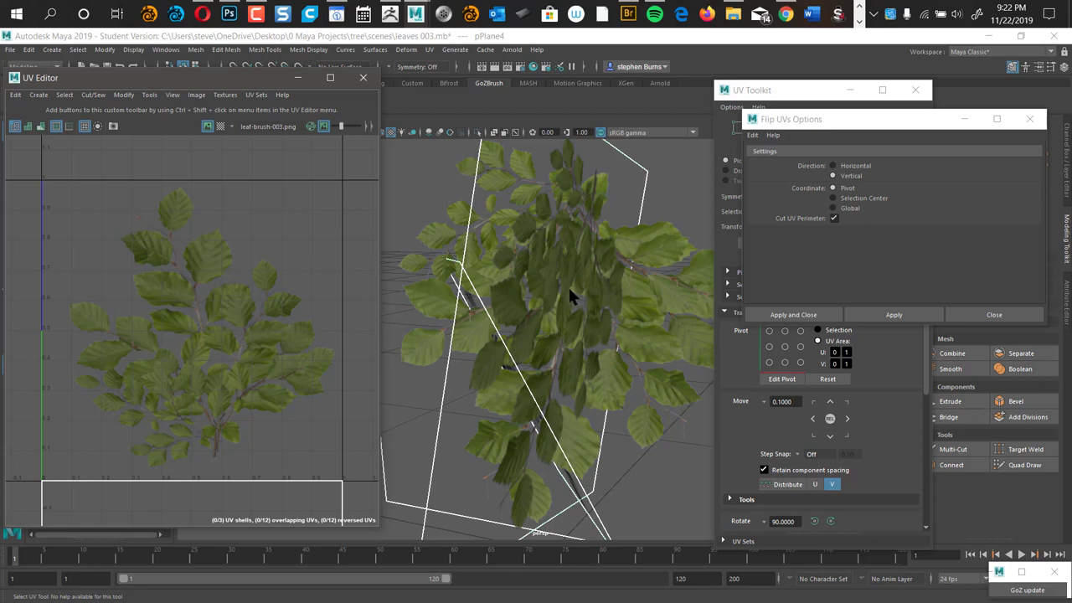
- Try horizontal and vertical UV flips of the leaf texture, then close the UV Editor
{"action": "left_click", "coordinate": [833, 175]}
{"action": "left_click", "coordinate": [834, 175]}
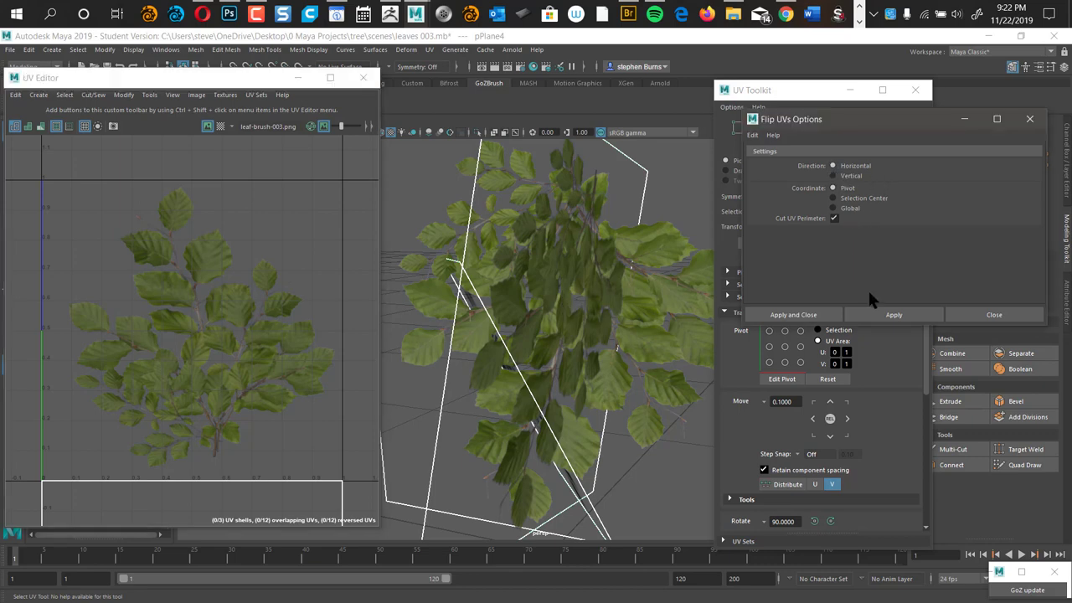
{"action": "left_click", "coordinate": [889, 318]}
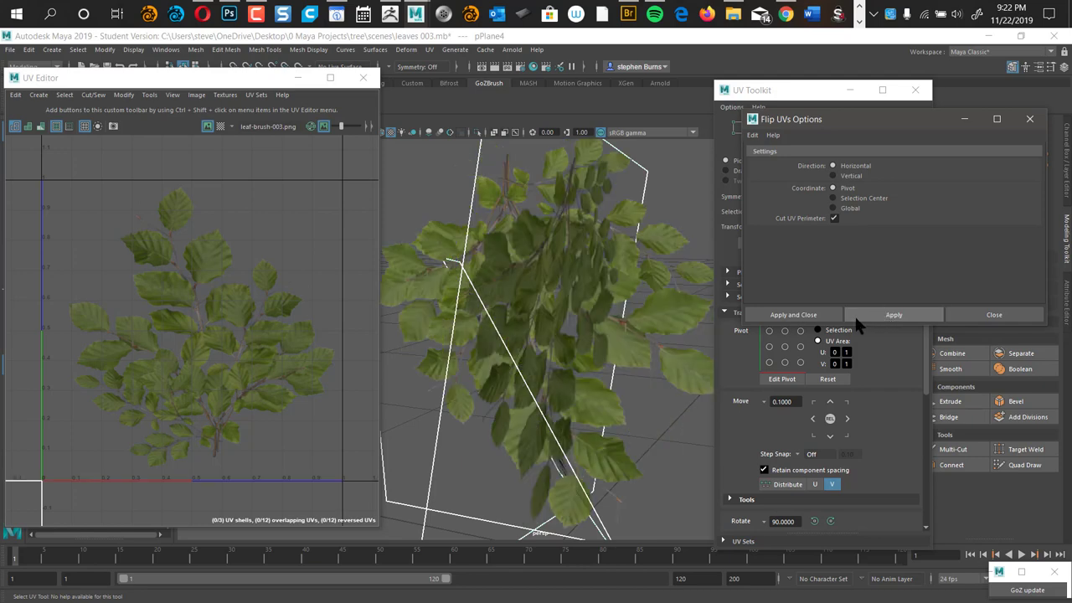
{"action": "left_click", "coordinate": [848, 315]}
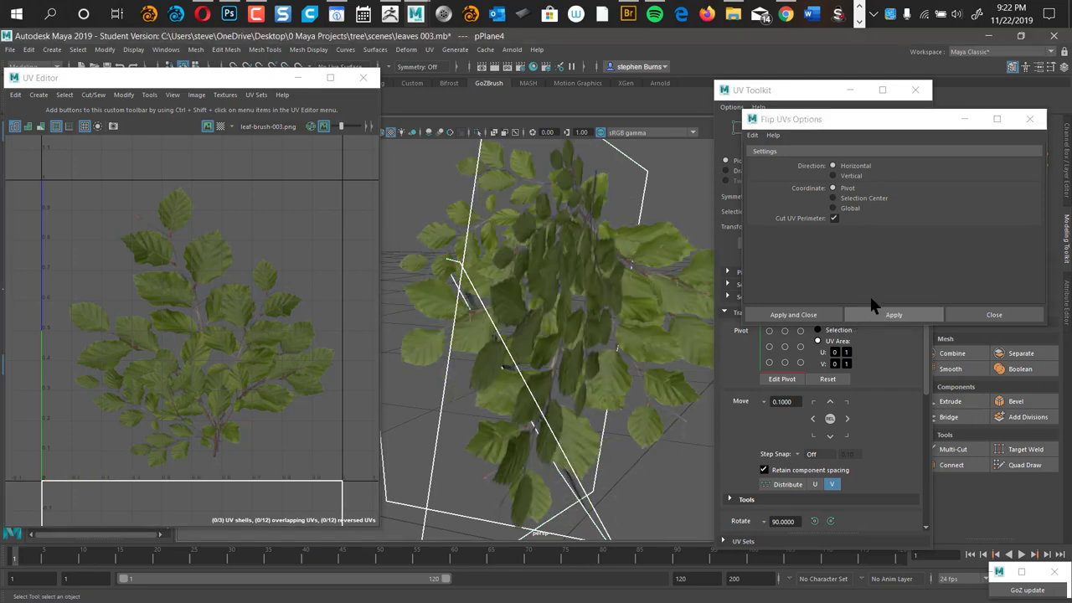
{"action": "left_click", "coordinate": [833, 175]}
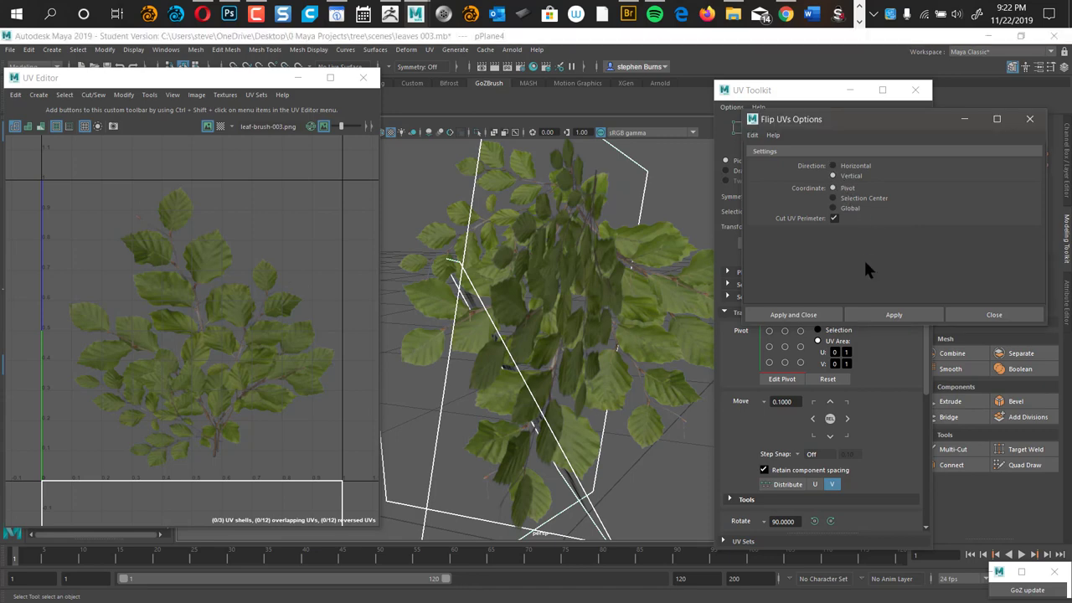
{"action": "left_click", "coordinate": [878, 314]}
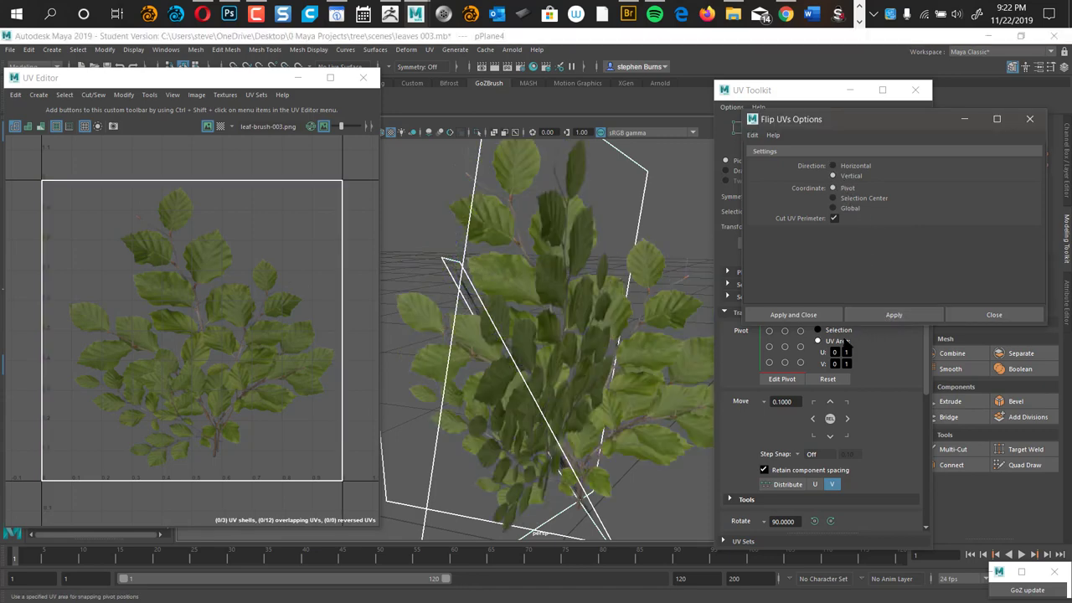
{"action": "left_click", "coordinate": [893, 315]}
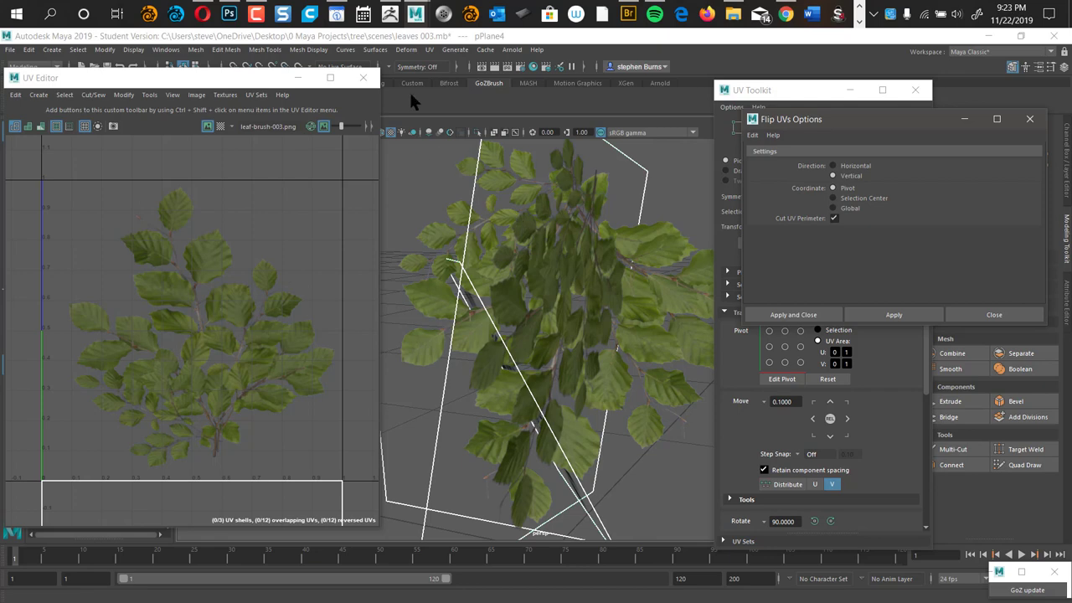
{"action": "left_click", "coordinate": [366, 78]}
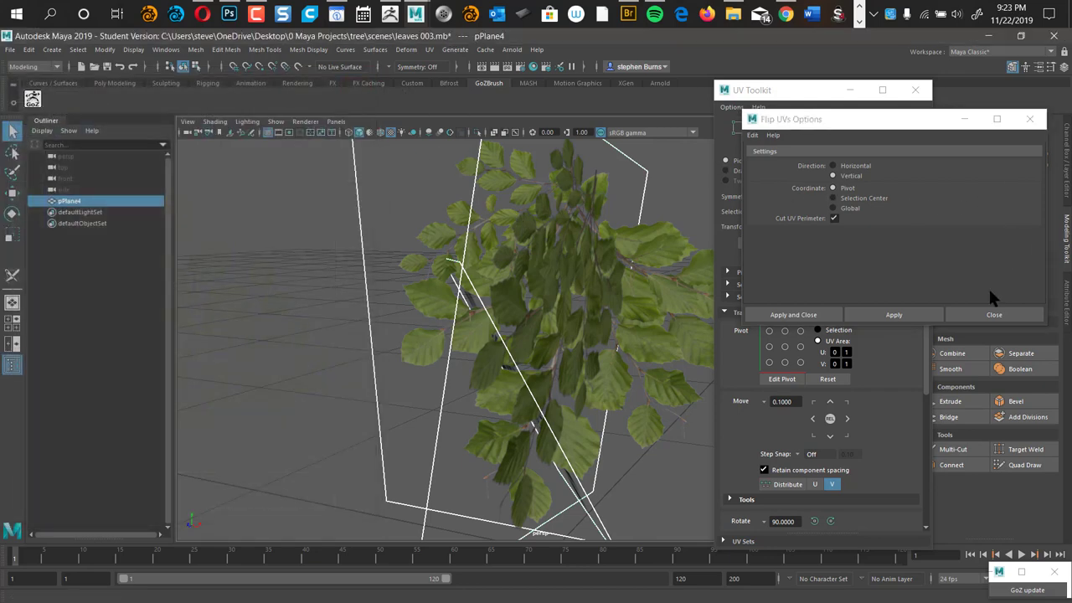
- Apply another vertical flip to pPlane4's UVs and close the Flip UVs, UV Editor and Toolkit windows
{"action": "left_click", "coordinate": [792, 315]}
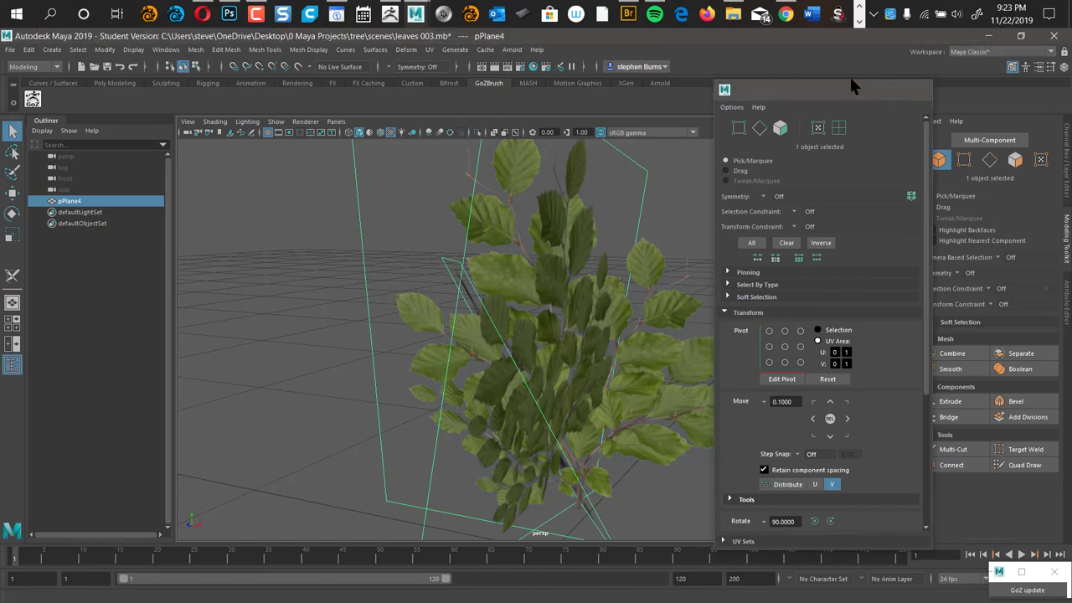
{"action": "left_click", "coordinate": [432, 52]}
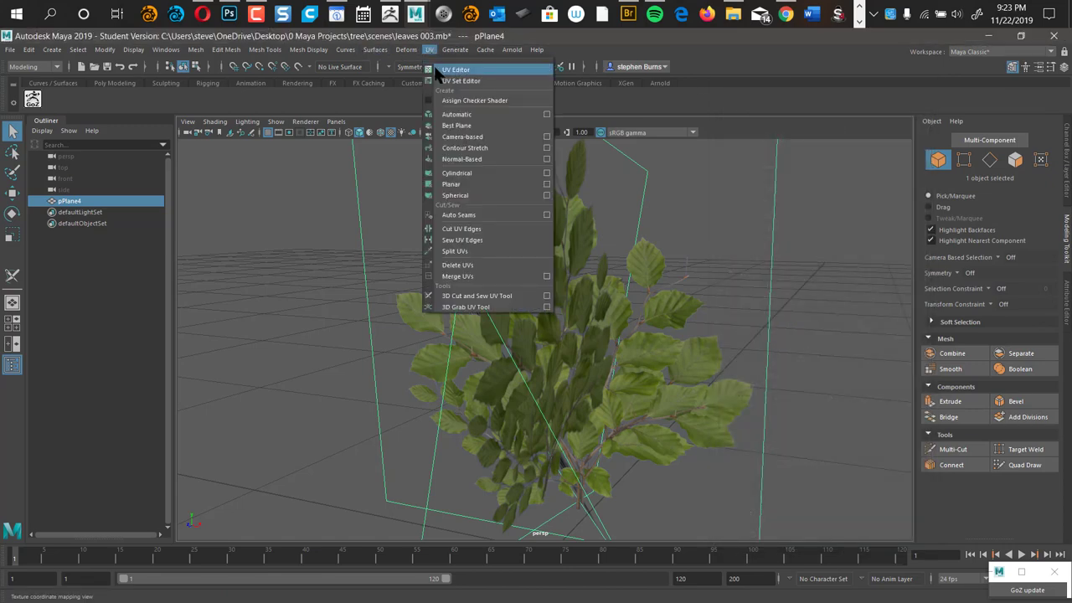
{"action": "left_click", "coordinate": [434, 65]}
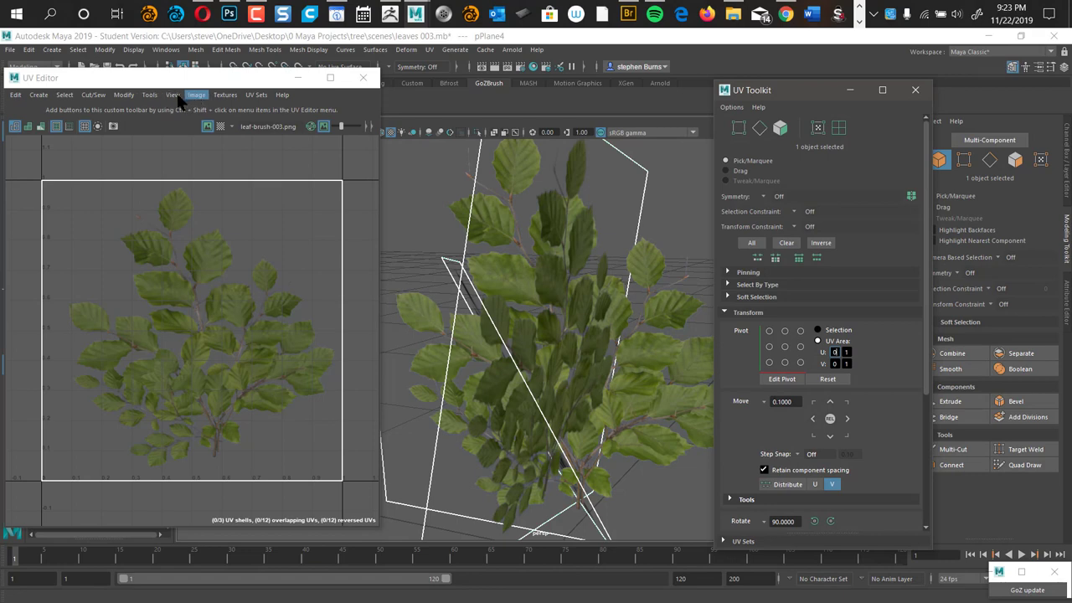
{"action": "left_click", "coordinate": [123, 95]}
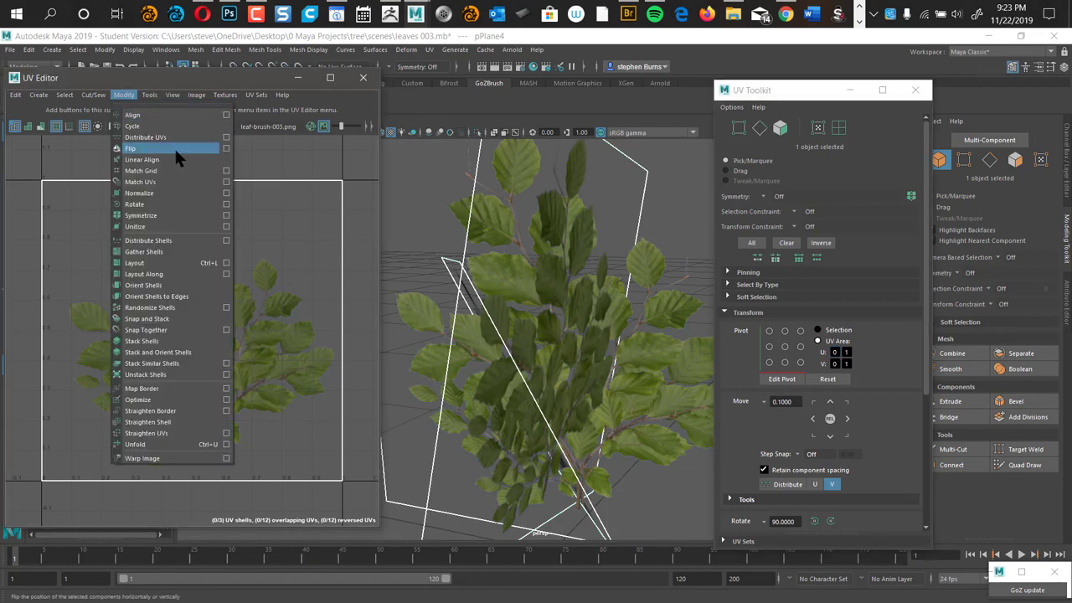
{"action": "left_click", "coordinate": [225, 149]}
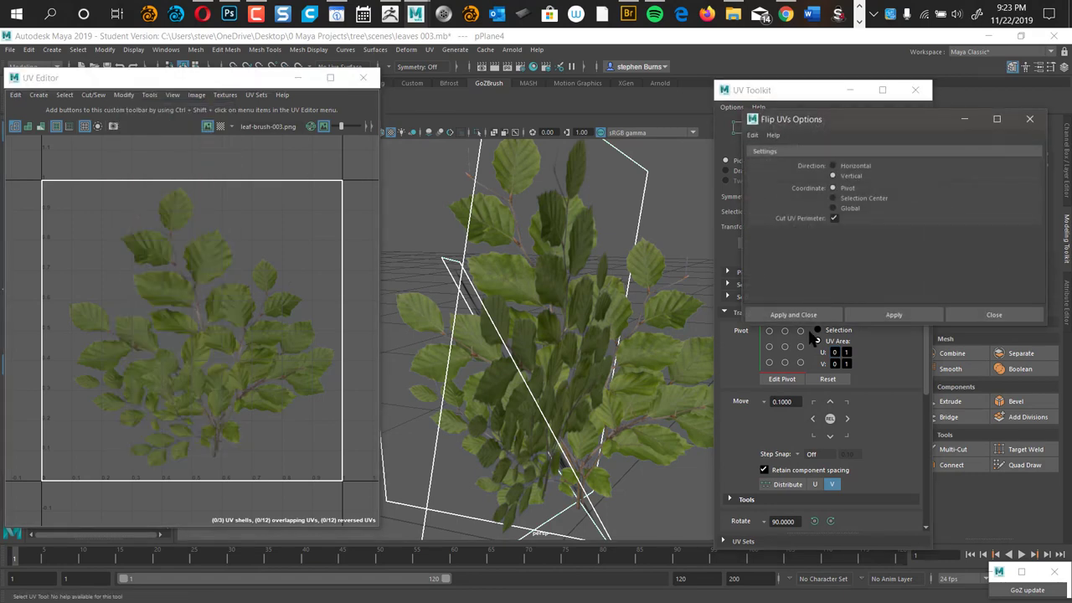
{"action": "left_click", "coordinate": [796, 314]}
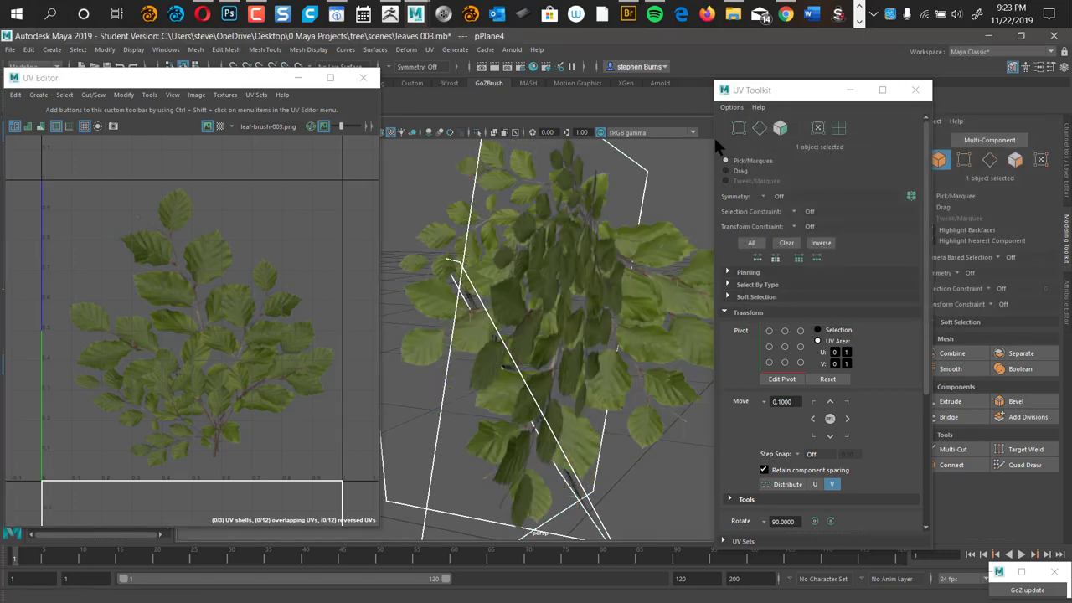
{"action": "left_click", "coordinate": [915, 91]}
{"action": "left_click", "coordinate": [362, 78]}
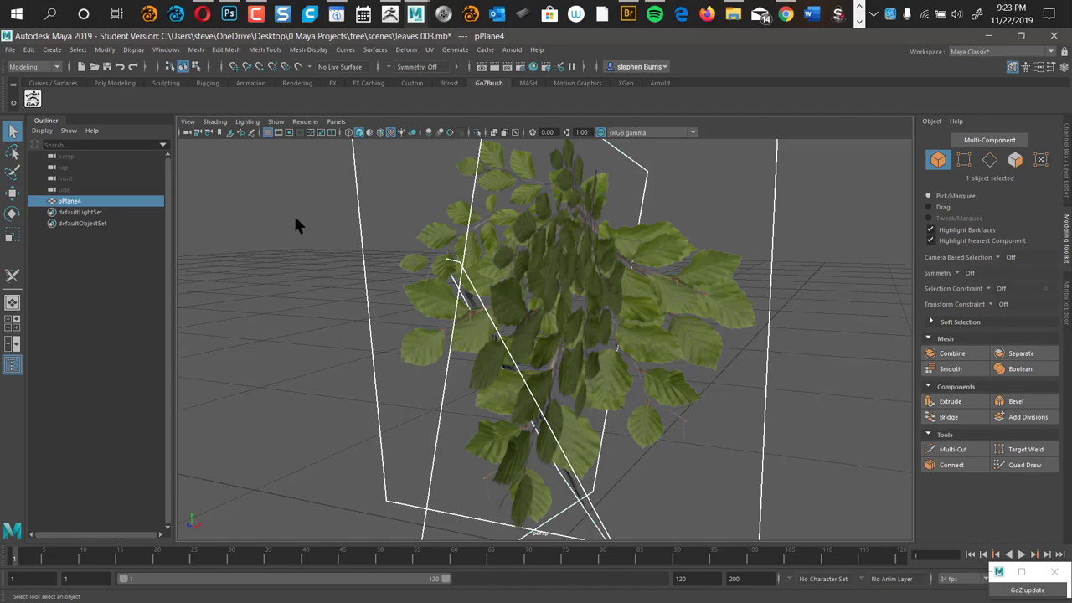
- Save leaves 003 past the student-version warning and send pPlane4 to ZBrush via GoZ
{"action": "key", "text": "ctrl+s"}
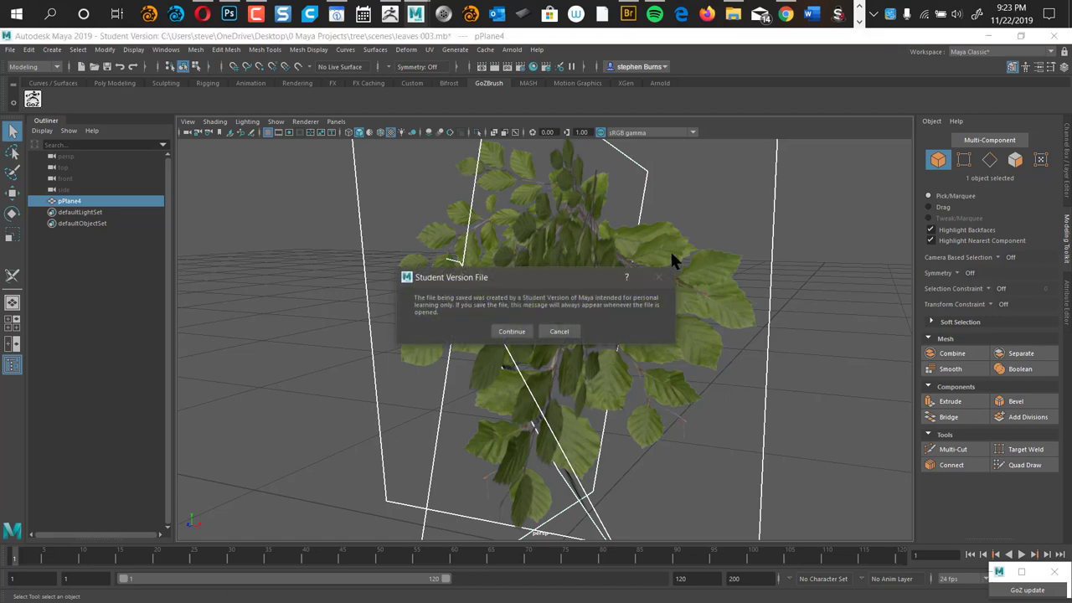
{"action": "left_click", "coordinate": [512, 332]}
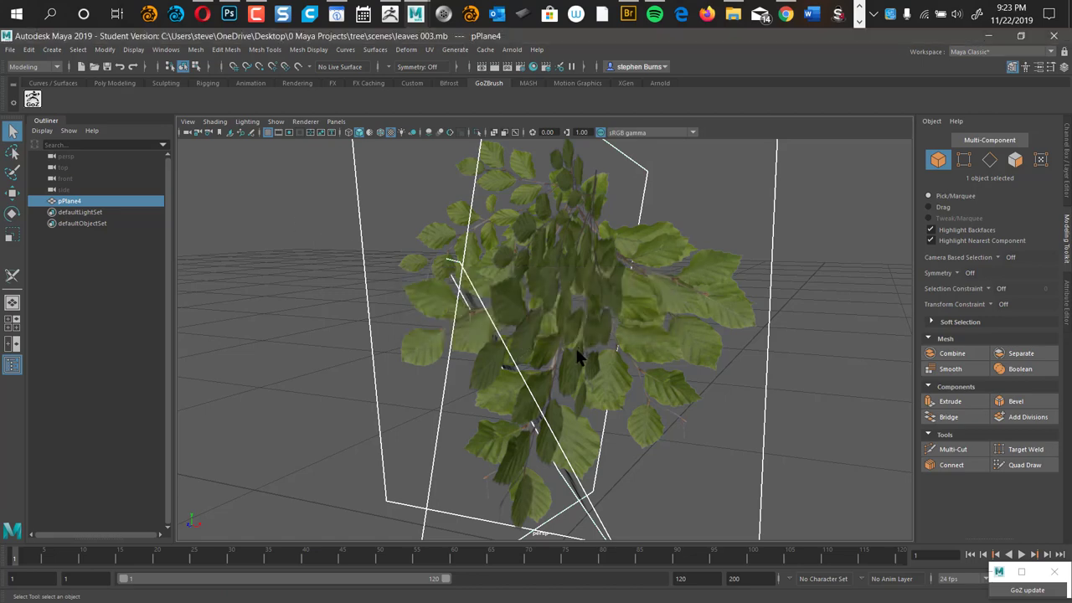
{"action": "left_click", "coordinate": [34, 102]}
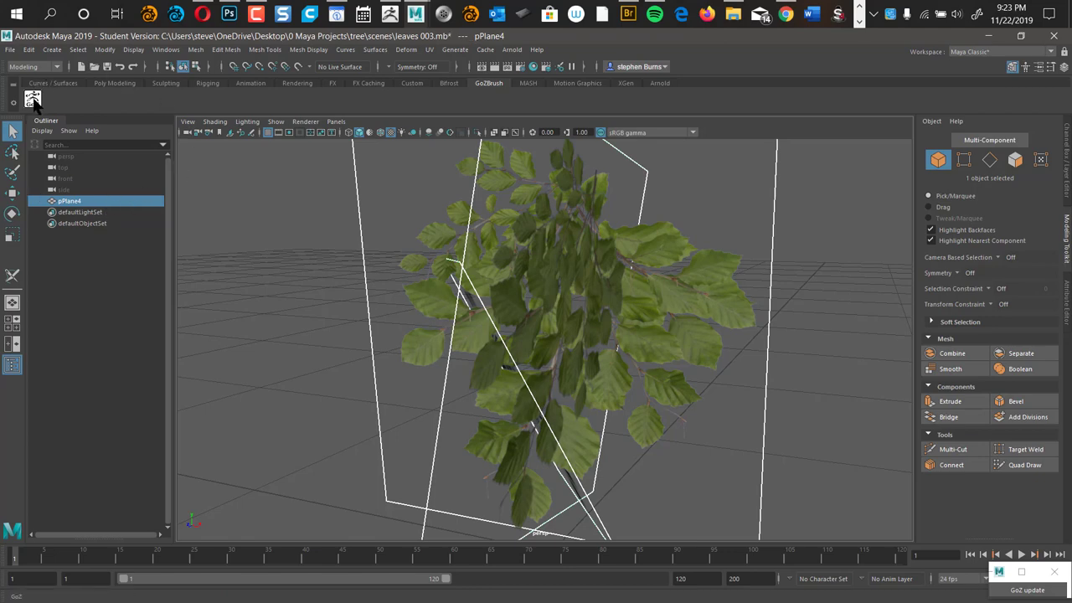
- Draw pPlane4 large on the canvas, rotate it, and expand Tool > Texture Map's texture picker
{"action": "left_click", "coordinate": [32, 98]}
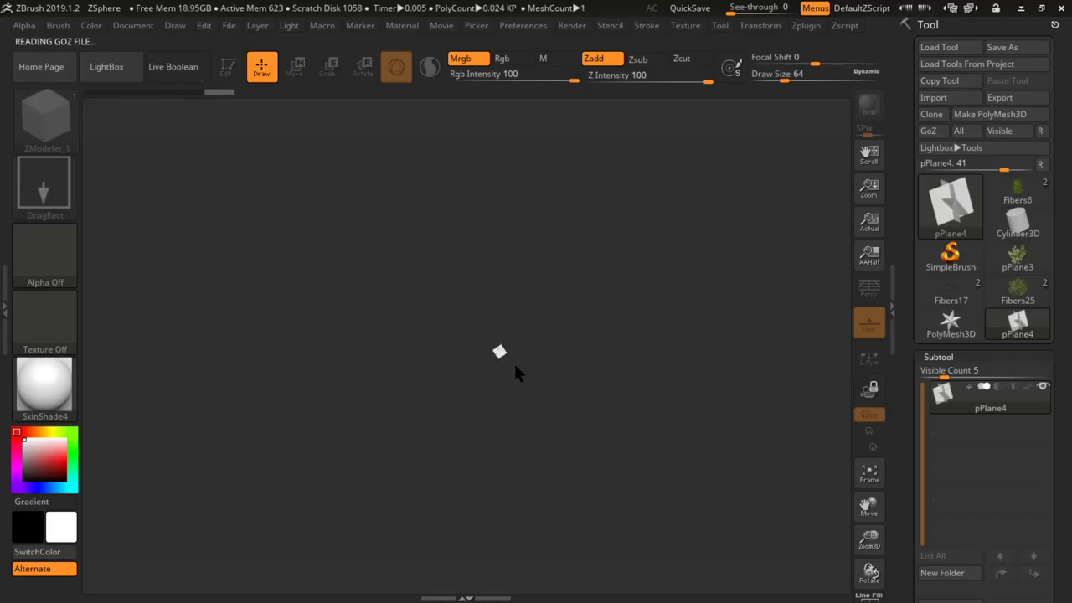
{"action": "left_click_drag", "start_coordinate": [513, 361], "coordinate": [598, 586]}
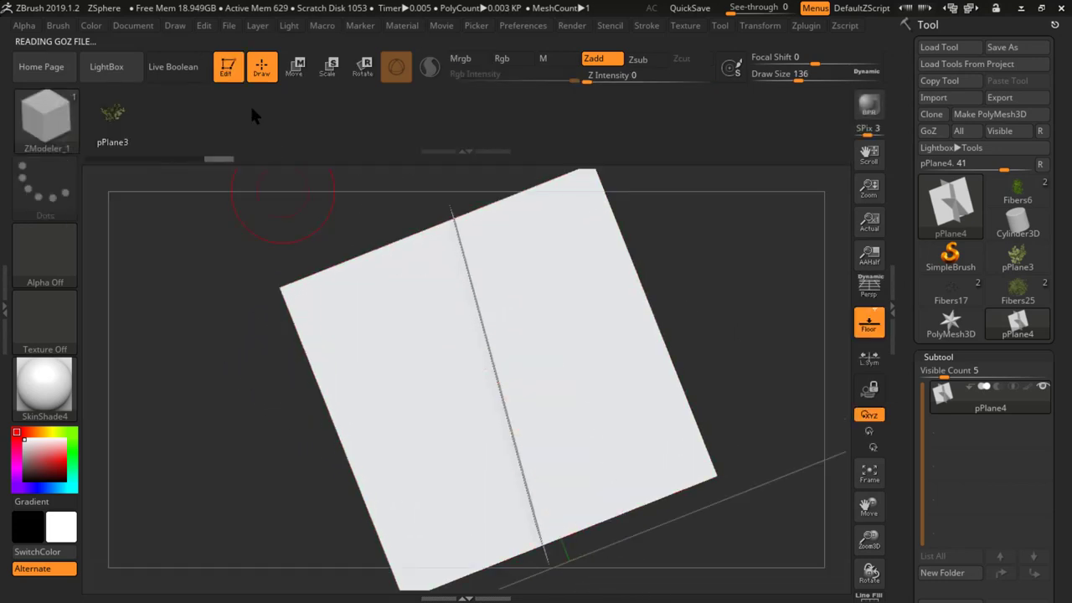
{"action": "left_click_drag", "start_coordinate": [235, 368], "coordinate": [281, 415]}
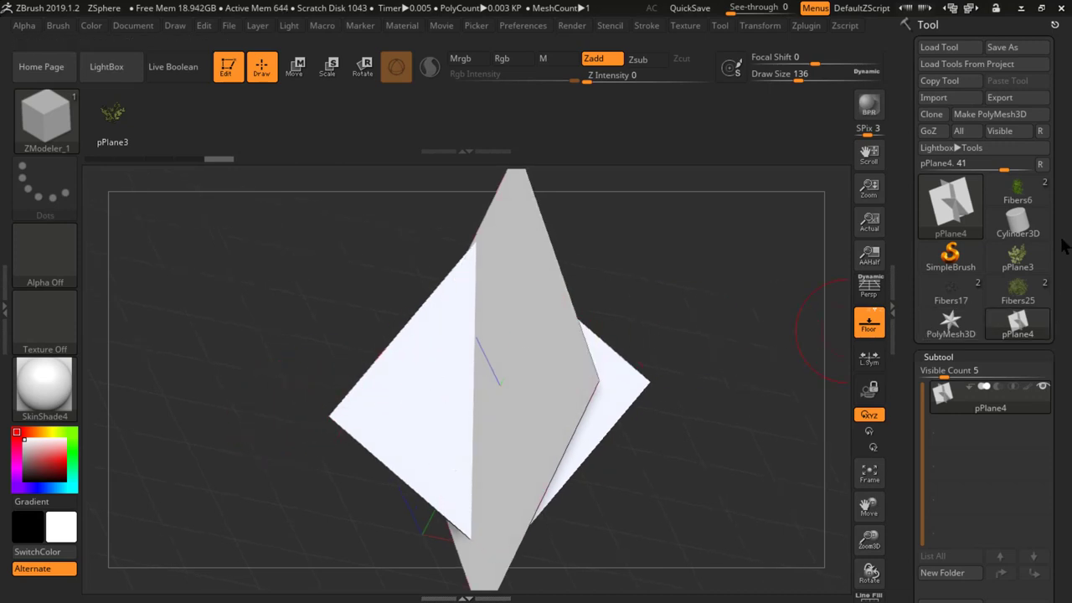
{"action": "scroll", "coordinate": [1047, 276], "scroll_direction": "down", "scroll_amount": 5}
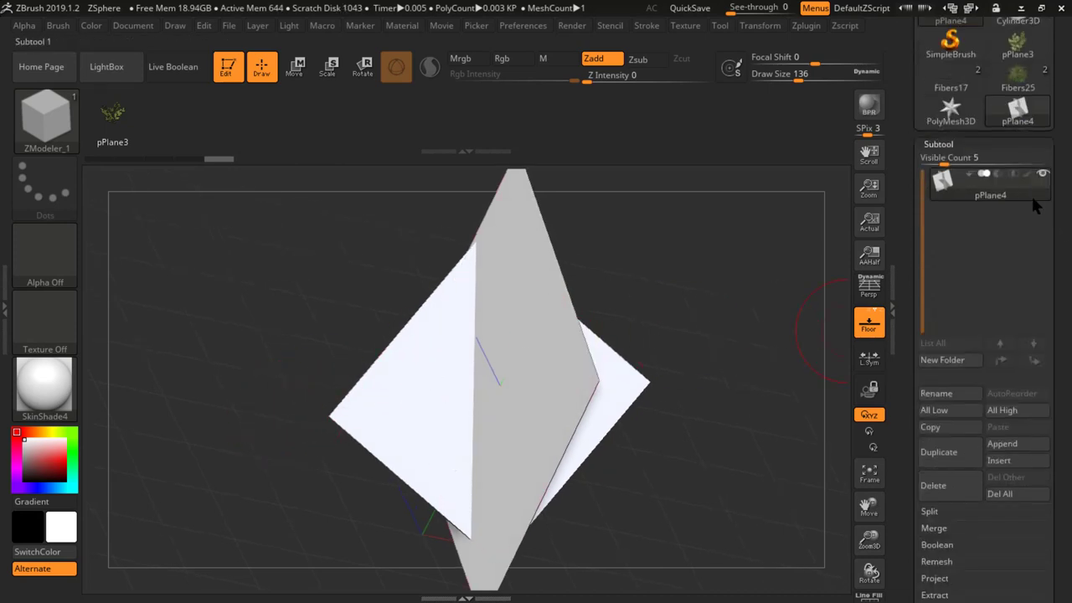
{"action": "left_click", "coordinate": [1029, 148]}
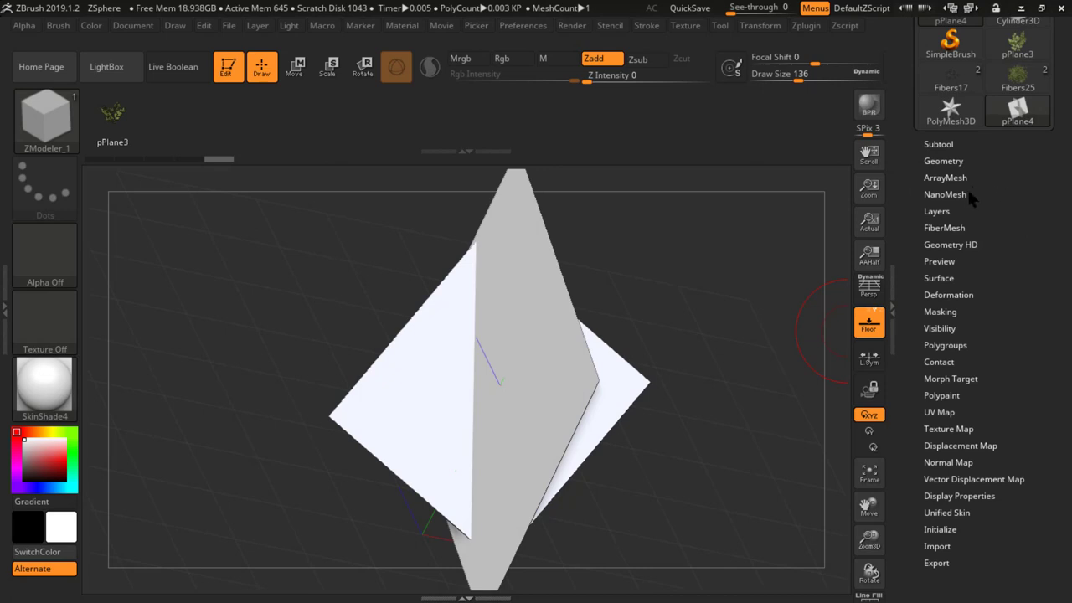
{"action": "left_click", "coordinate": [967, 430]}
{"action": "scroll", "coordinate": [1045, 298], "scroll_direction": "down", "scroll_amount": 5}
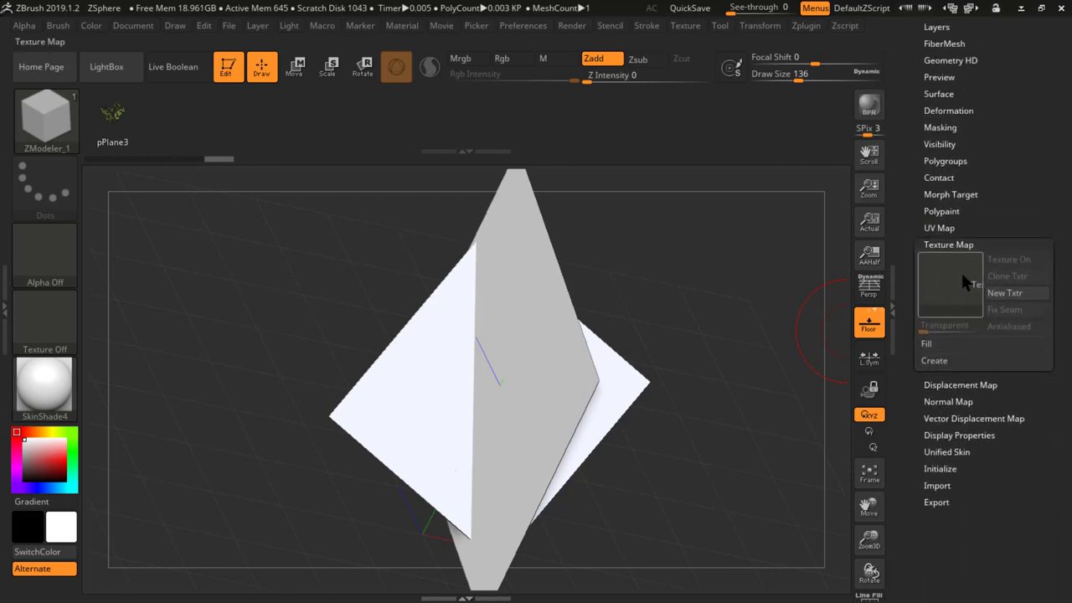
{"action": "left_click", "coordinate": [950, 280]}
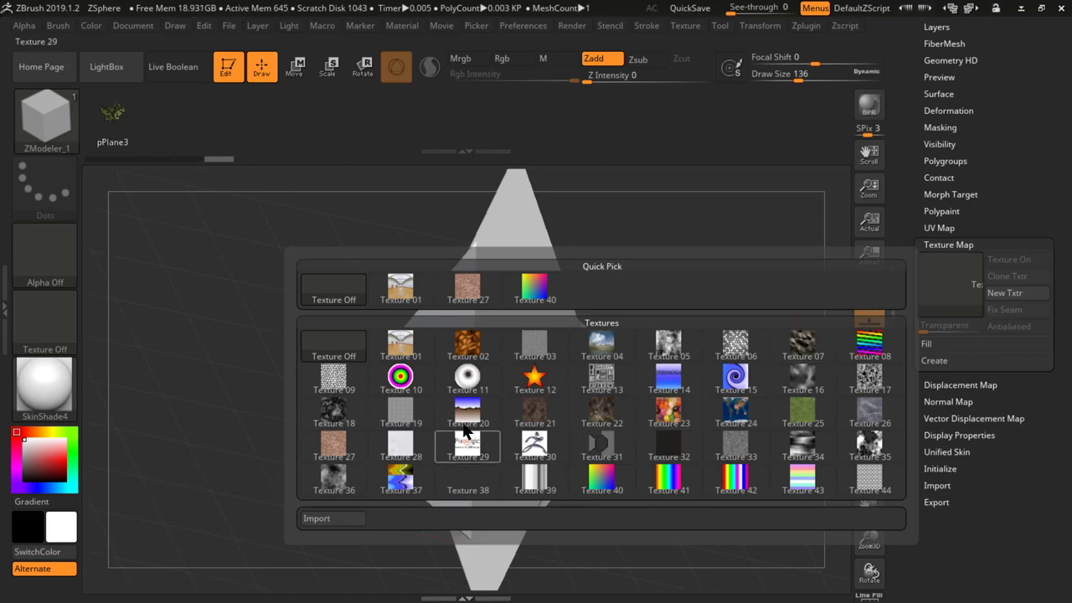
- Import leaf-brush-003.png from 0 Maya Projects > tree > sourceimages as the planes' texture map
{"action": "left_click", "coordinate": [346, 507]}
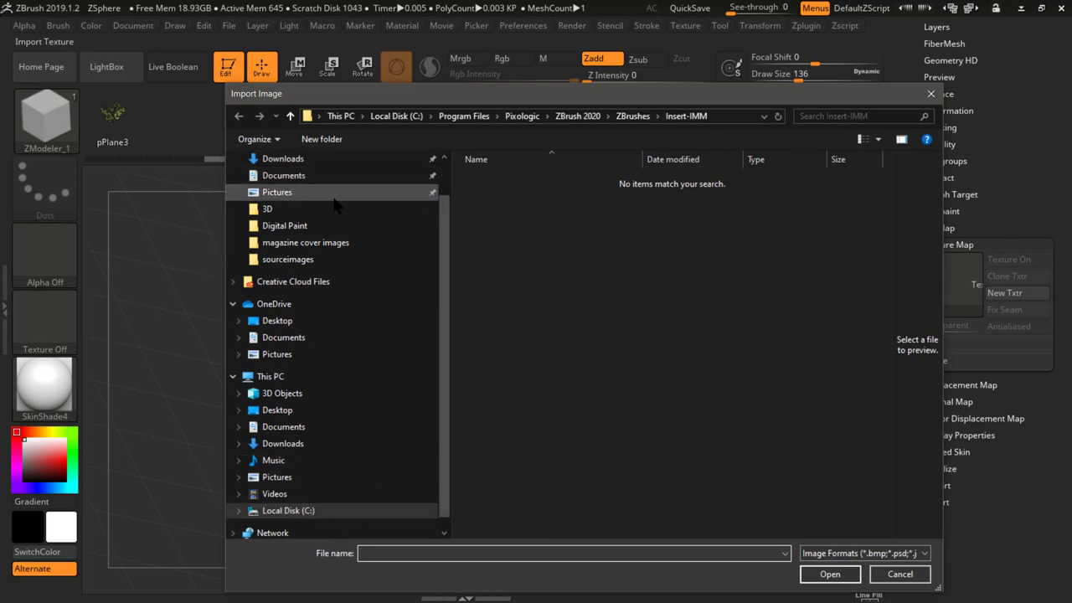
{"action": "left_click", "coordinate": [340, 320]}
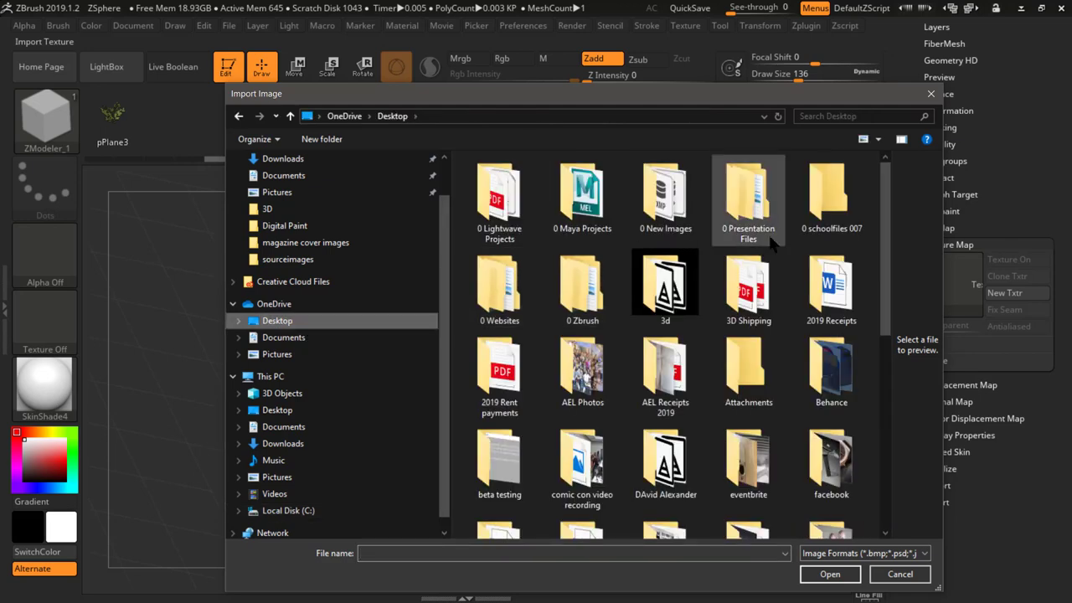
{"action": "double_click", "coordinate": [582, 197]}
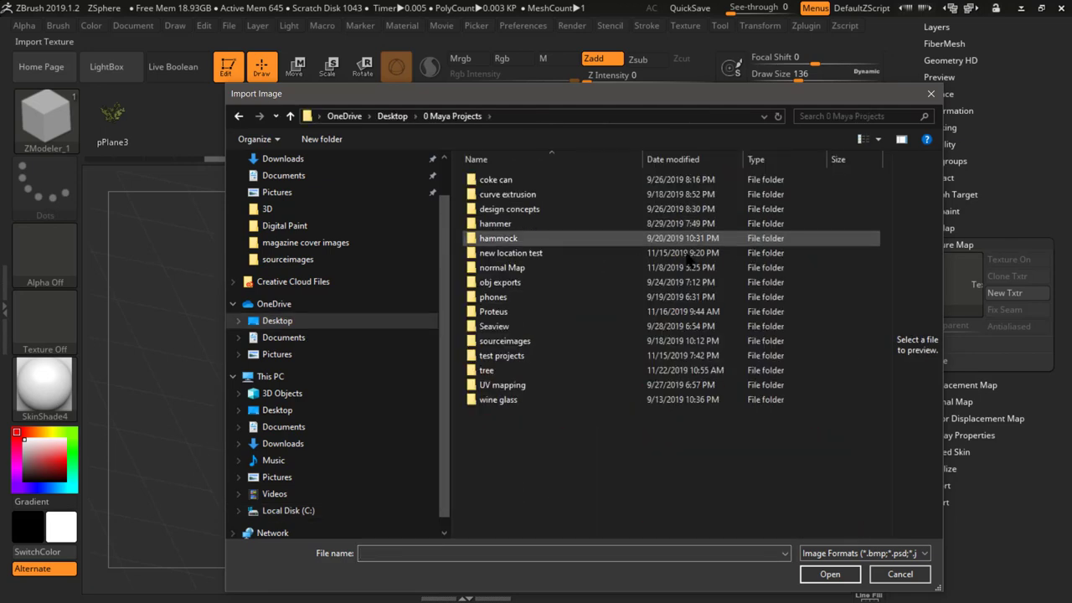
{"action": "double_click", "coordinate": [518, 373]}
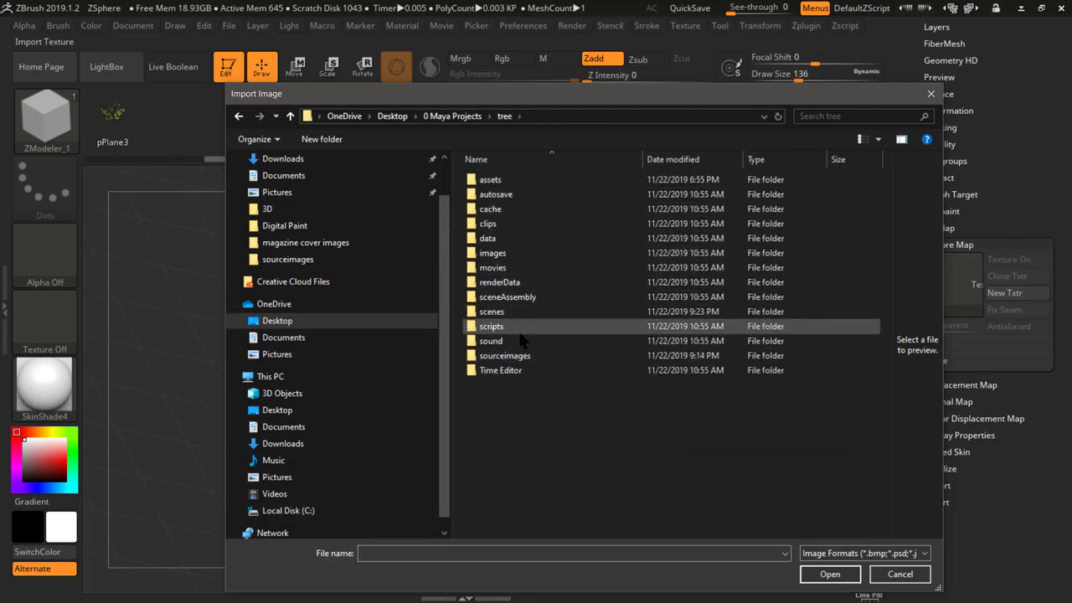
{"action": "double_click", "coordinate": [511, 356]}
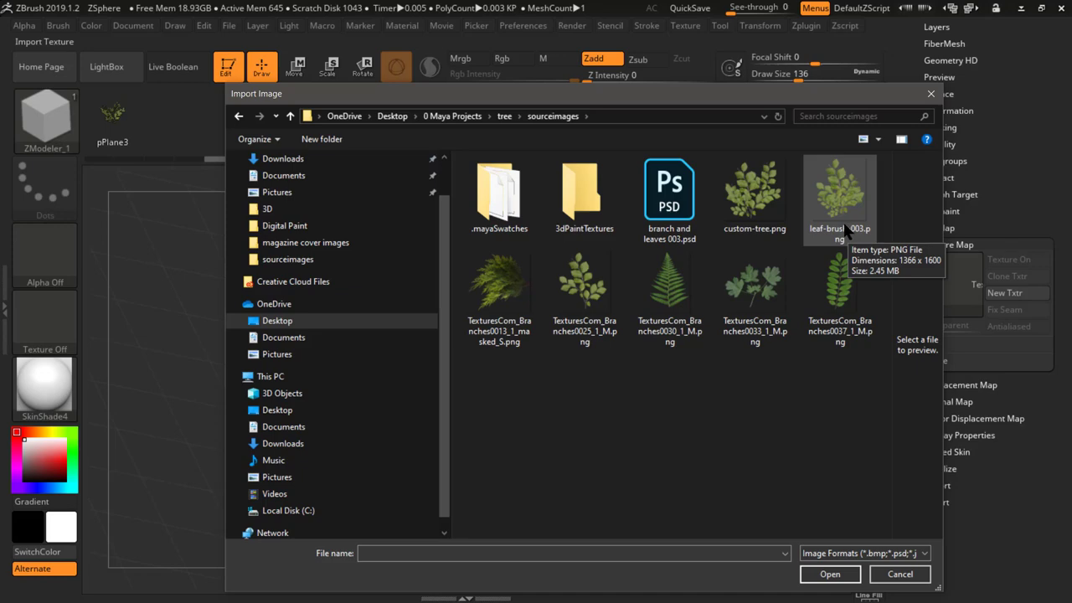
{"action": "double_click", "coordinate": [836, 199]}
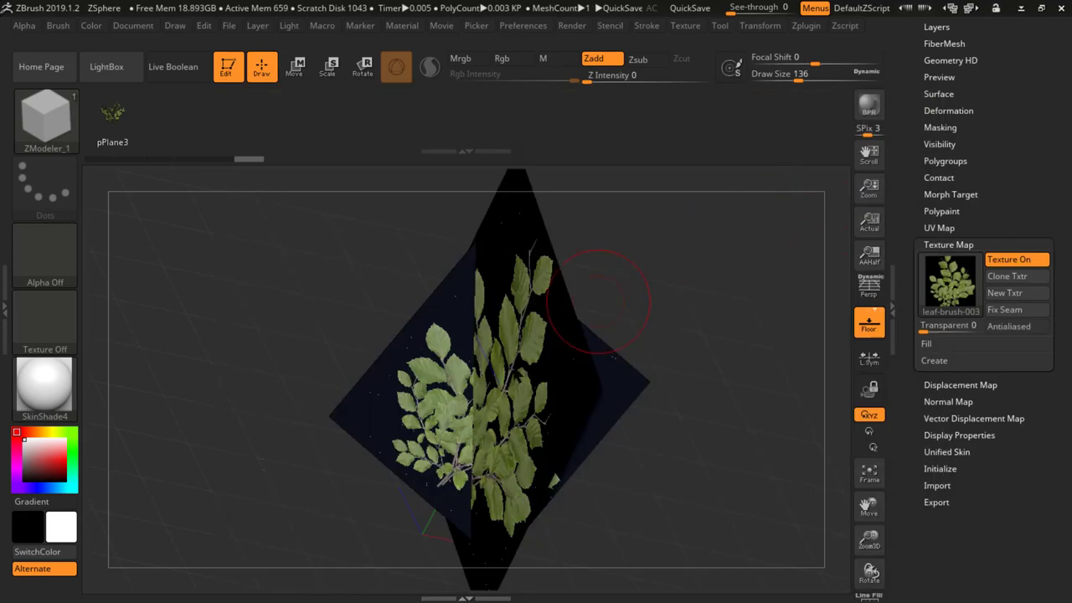
- Set the texture map's Transparent value to 6 so only the leaves and twigs show
{"action": "mouse_move", "coordinate": [691, 416]}
{"action": "left_mouse_down"}
{"action": "mouse_move", "coordinate": [616, 427]}
{"action": "mouse_move", "coordinate": [711, 432]}
{"action": "mouse_move", "coordinate": [817, 383]}
{"action": "mouse_move", "coordinate": [731, 329]}
{"action": "mouse_move", "coordinate": [728, 428]}
{"action": "mouse_move", "coordinate": [779, 422]}
{"action": "mouse_move", "coordinate": [703, 308]}
{"action": "mouse_move", "coordinate": [673, 408]}
{"action": "mouse_move", "coordinate": [687, 392]}
{"action": "left_mouse_up"}
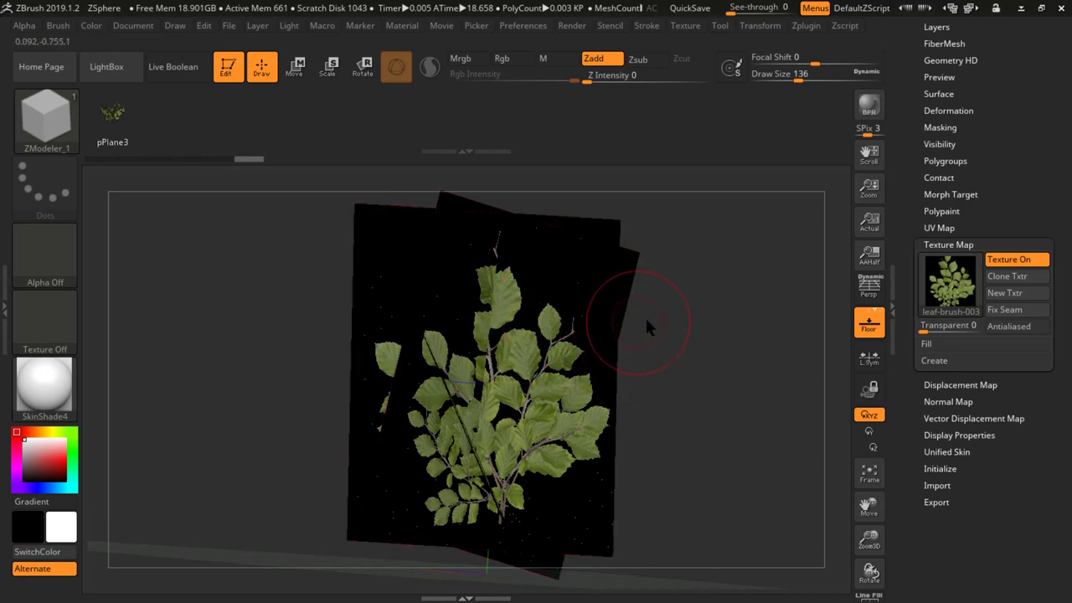
{"action": "left_click", "coordinate": [935, 328]}
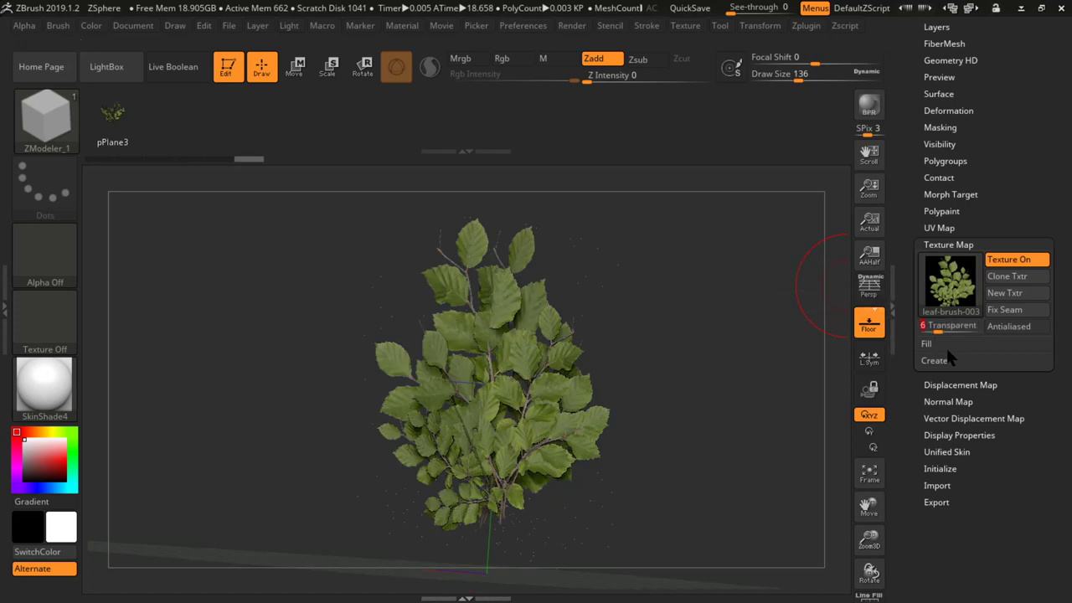
{"action": "mouse_move", "coordinate": [707, 386]}
{"action": "left_mouse_down"}
{"action": "mouse_move", "coordinate": [533, 376]}
{"action": "mouse_move", "coordinate": [576, 404]}
{"action": "mouse_move", "coordinate": [649, 419]}
{"action": "mouse_move", "coordinate": [658, 410]}
{"action": "mouse_move", "coordinate": [646, 390]}
{"action": "left_mouse_up"}
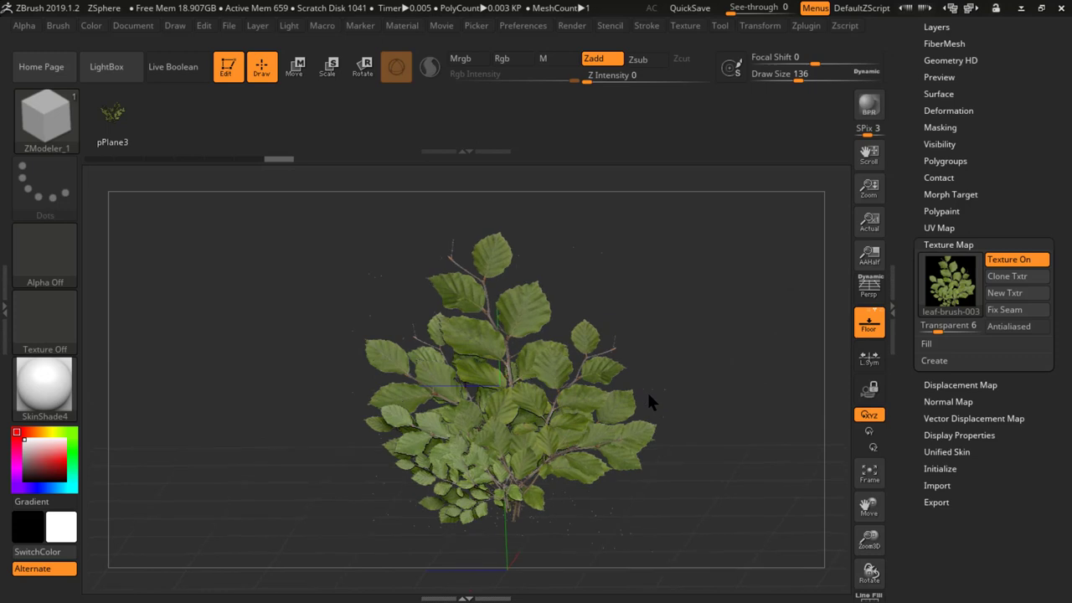
- Make the leaf planes render double-sided and orbit the plant to check the back faces
{"action": "left_click", "coordinate": [973, 434]}
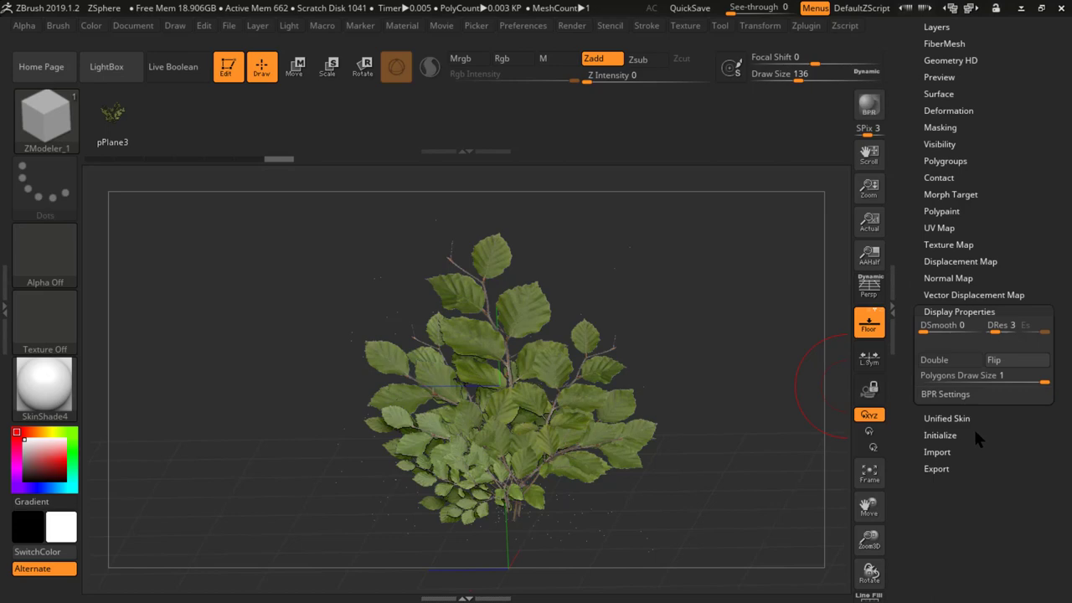
{"action": "left_click", "coordinate": [944, 361]}
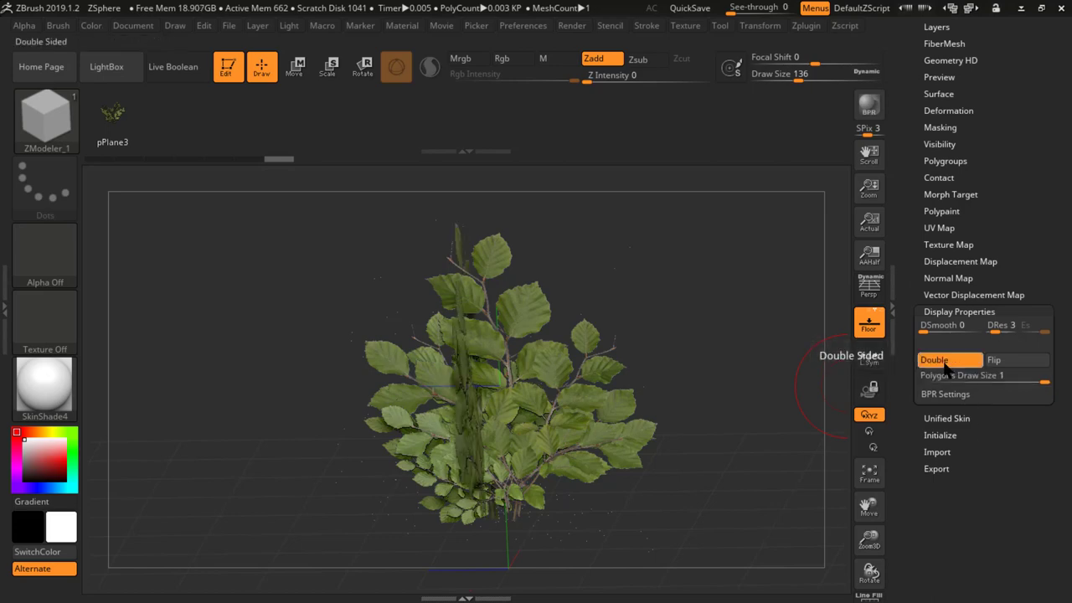
{"action": "mouse_move", "coordinate": [685, 345]}
{"action": "left_mouse_down"}
{"action": "mouse_move", "coordinate": [548, 385]}
{"action": "mouse_move", "coordinate": [263, 369]}
{"action": "mouse_move", "coordinate": [225, 381]}
{"action": "mouse_move", "coordinate": [604, 484]}
{"action": "mouse_move", "coordinate": [452, 478]}
{"action": "mouse_move", "coordinate": [297, 426]}
{"action": "mouse_move", "coordinate": [532, 453]}
{"action": "mouse_move", "coordinate": [410, 335]}
{"action": "mouse_move", "coordinate": [398, 237]}
{"action": "mouse_move", "coordinate": [499, 234]}
{"action": "mouse_move", "coordinate": [493, 194]}
{"action": "mouse_move", "coordinate": [519, 219]}
{"action": "left_mouse_up"}
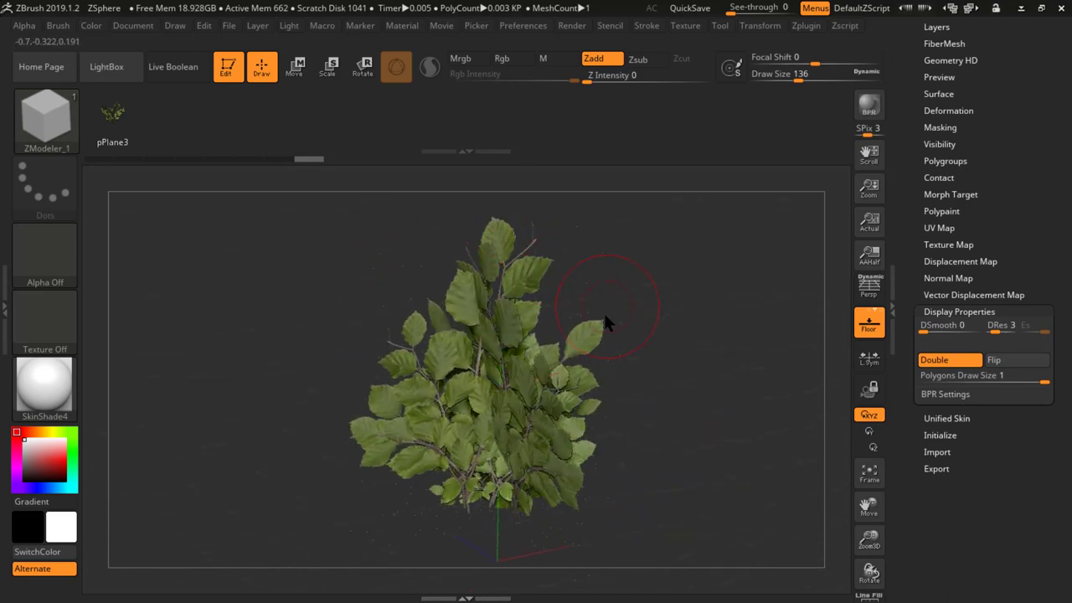
{"action": "left_click_drag", "start_coordinate": [654, 343], "coordinate": [604, 299]}
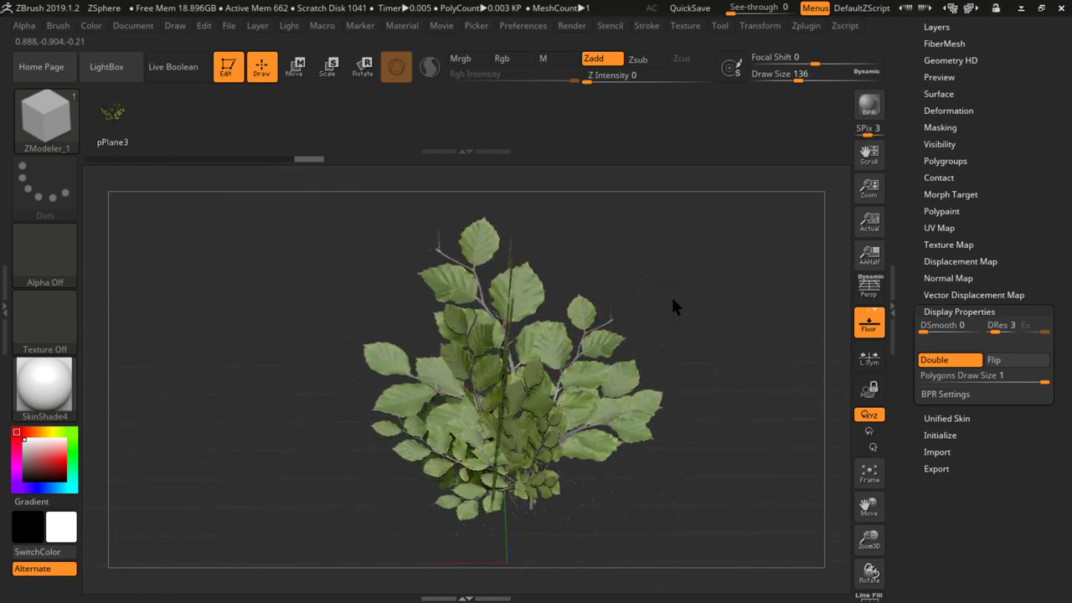
{"action": "left_click_drag", "start_coordinate": [676, 304], "coordinate": [605, 393]}
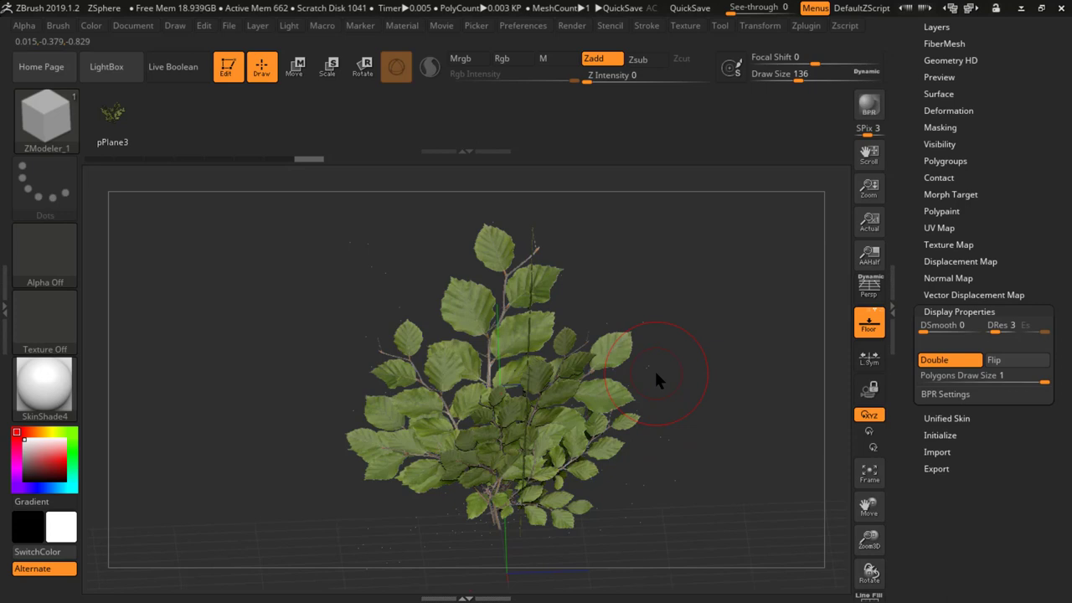
{"action": "mouse_move", "coordinate": [636, 314]}
{"action": "left_mouse_down"}
{"action": "mouse_move", "coordinate": [661, 343]}
{"action": "mouse_move", "coordinate": [660, 376]}
{"action": "mouse_move", "coordinate": [651, 322]}
{"action": "mouse_move", "coordinate": [676, 313]}
{"action": "mouse_move", "coordinate": [682, 333]}
{"action": "left_mouse_up"}
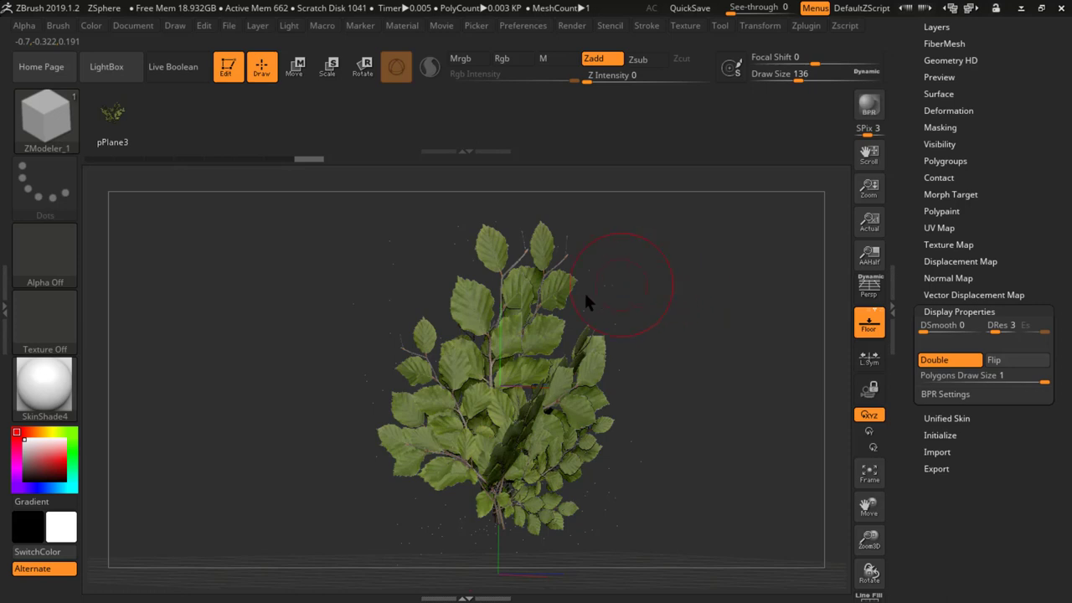
- Cycle through the Smooth, ZModeler and masking brushes while rotating the leaf model, then open the brush library
{"action": "key", "text": "shift"}
{"action": "left_click_drag", "start_coordinate": [626, 295], "coordinate": [653, 294]}
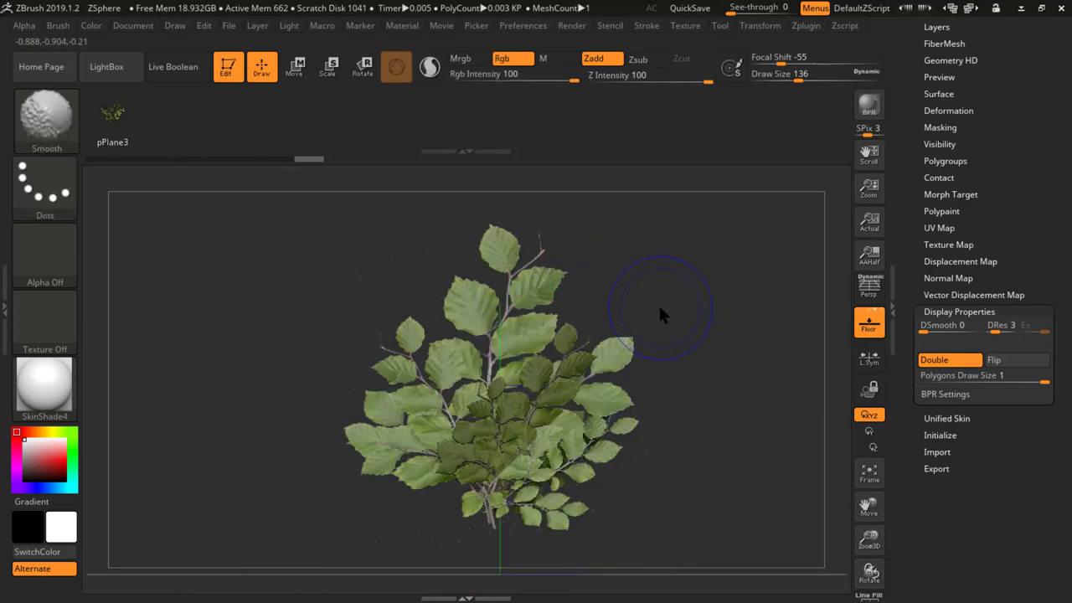
{"action": "key", "text": "b"}
{"action": "key", "text": "z"}
{"action": "key", "text": "m"}
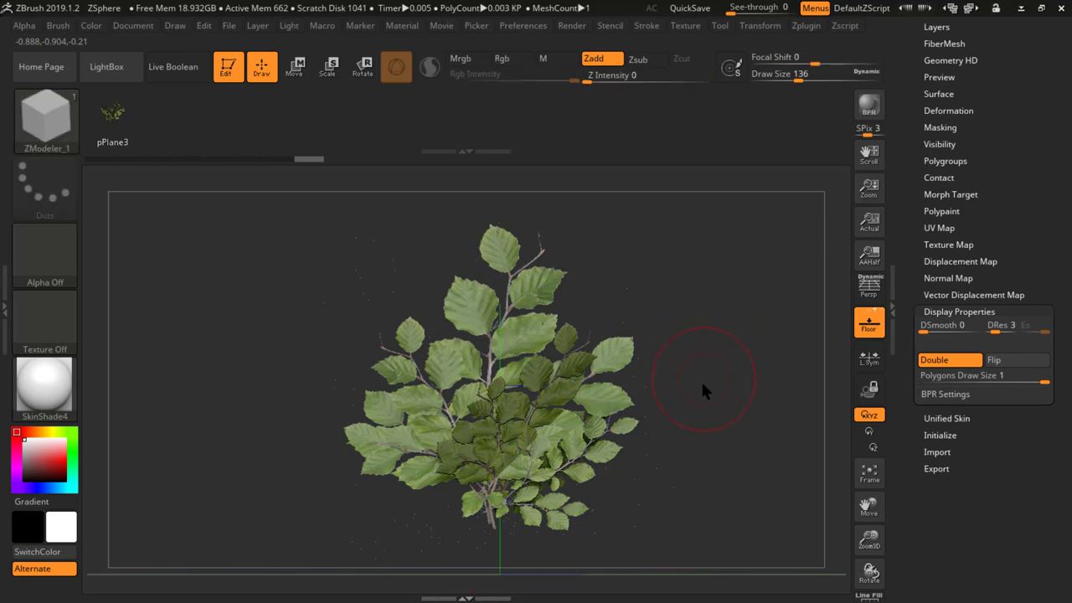
{"action": "key", "text": "shift"}
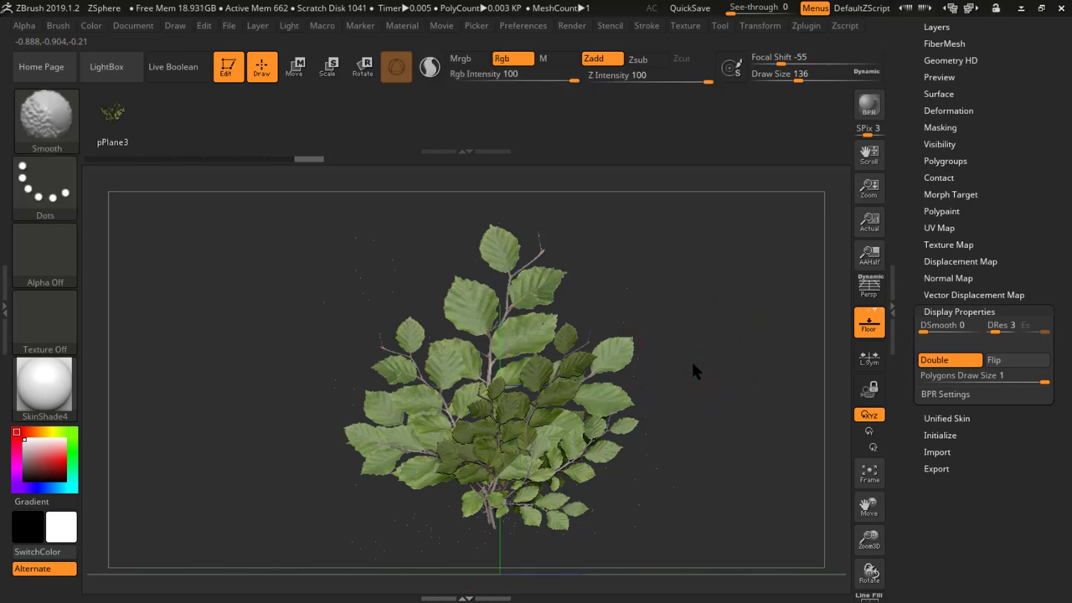
{"action": "key", "text": "ctrl"}
{"action": "mouse_move", "coordinate": [694, 387]}
{"action": "left_mouse_down"}
{"action": "mouse_move", "coordinate": [696, 362]}
{"action": "mouse_move", "coordinate": [700, 391]}
{"action": "mouse_move", "coordinate": [693, 362]}
{"action": "mouse_move", "coordinate": [675, 384]}
{"action": "mouse_move", "coordinate": [666, 378]}
{"action": "left_mouse_up"}
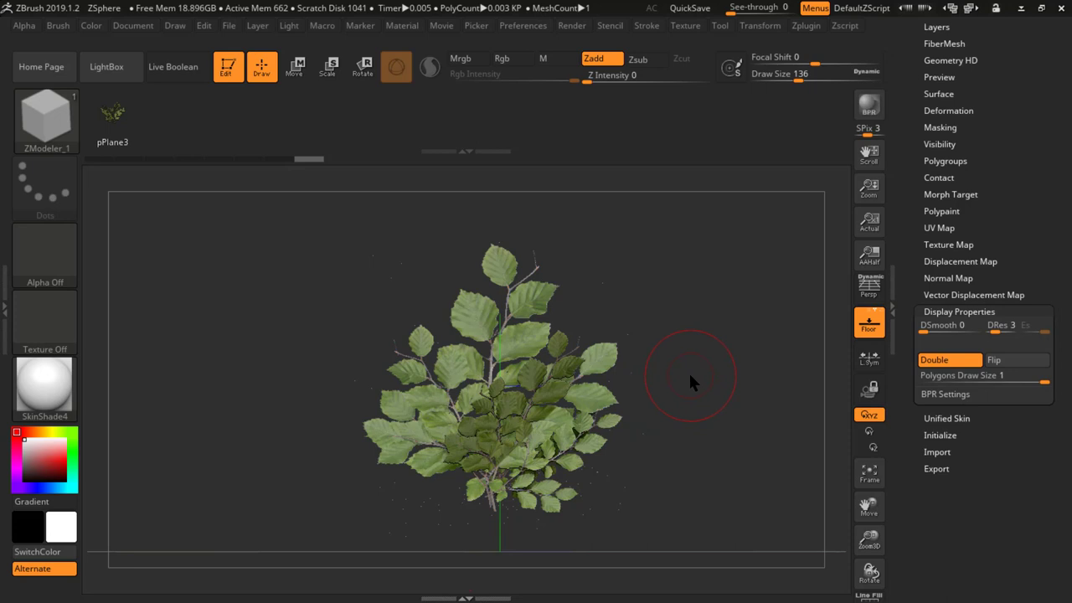
{"action": "key", "text": "b"}
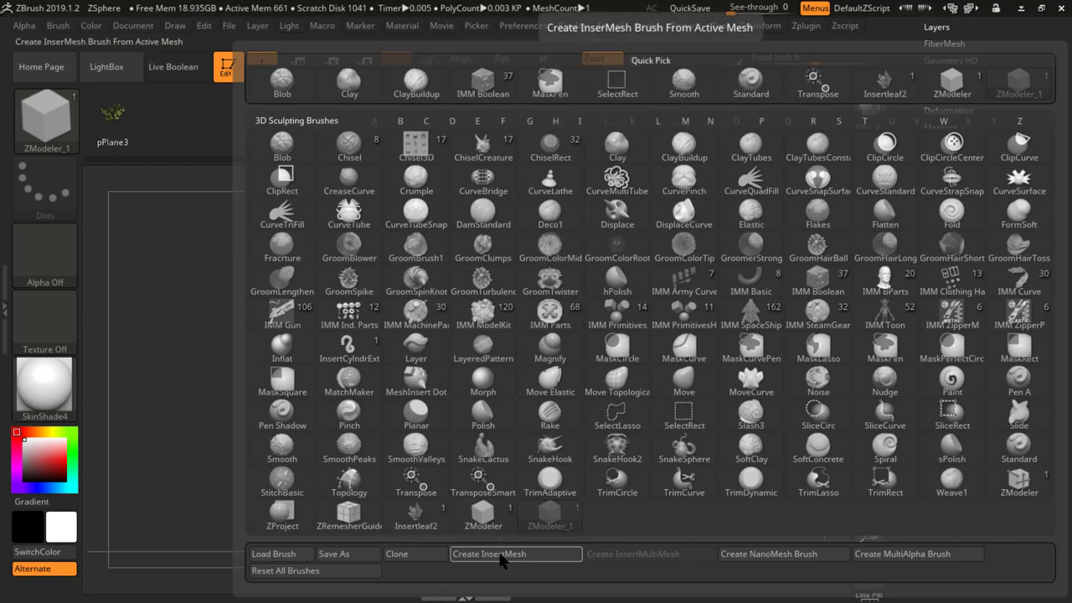
- Create a new InsertMesh brush from the pPlane4 leaf mesh and check it in the brush library
{"action": "left_click", "coordinate": [502, 557]}
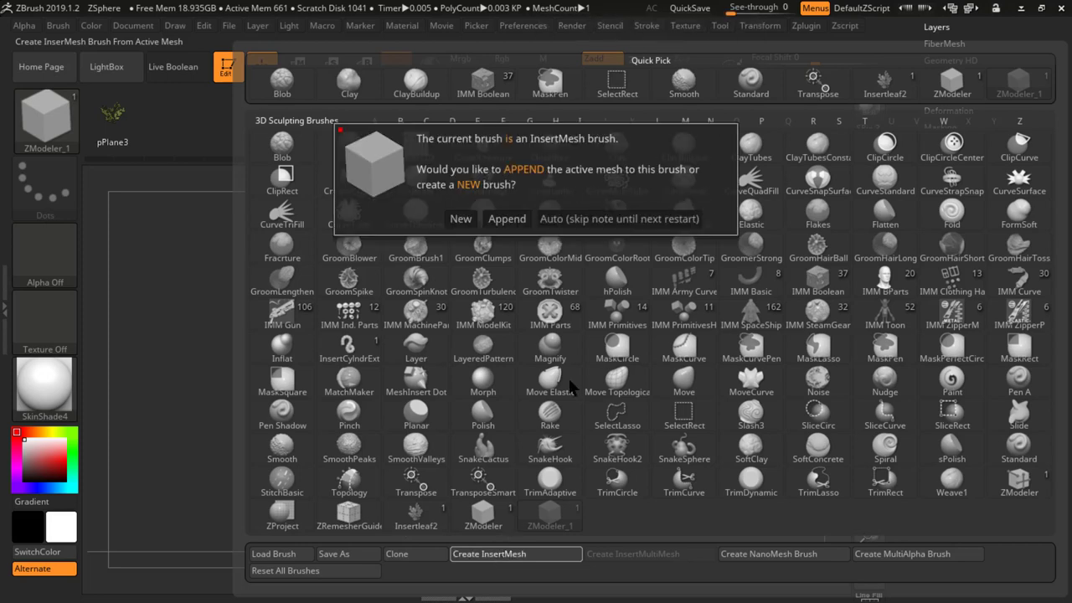
{"action": "left_click", "coordinate": [461, 222]}
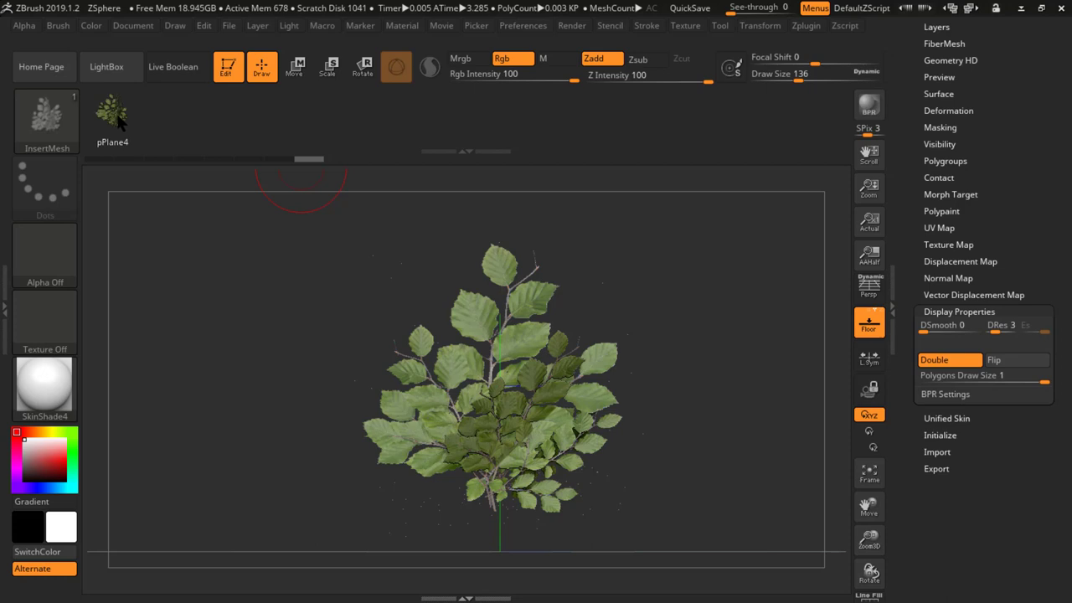
{"action": "left_click", "coordinate": [48, 129]}
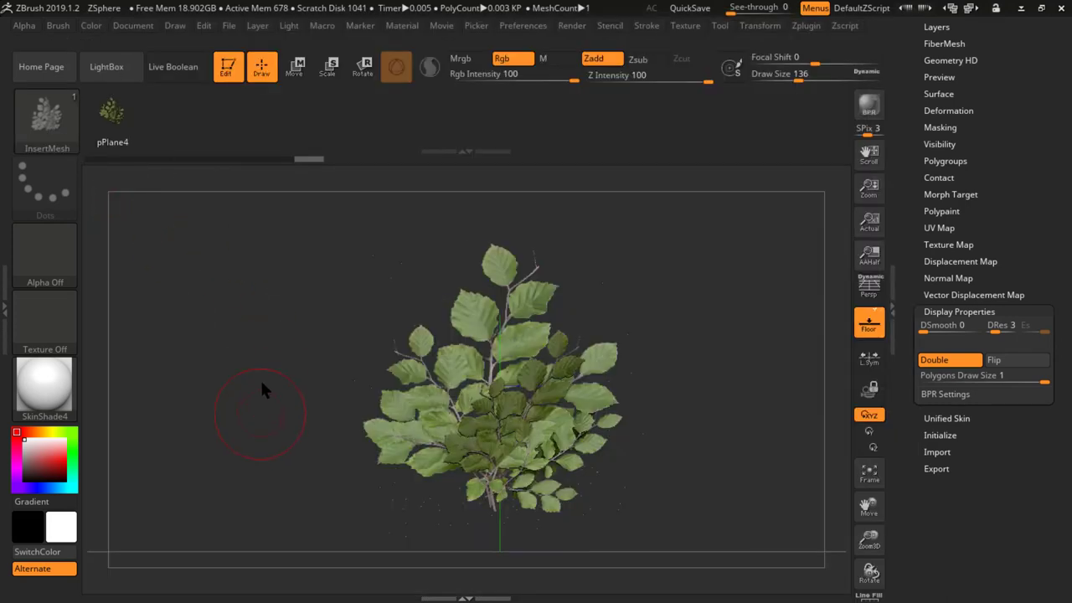
{"action": "left_click", "coordinate": [57, 114]}
{"action": "left_click", "coordinate": [52, 118]}
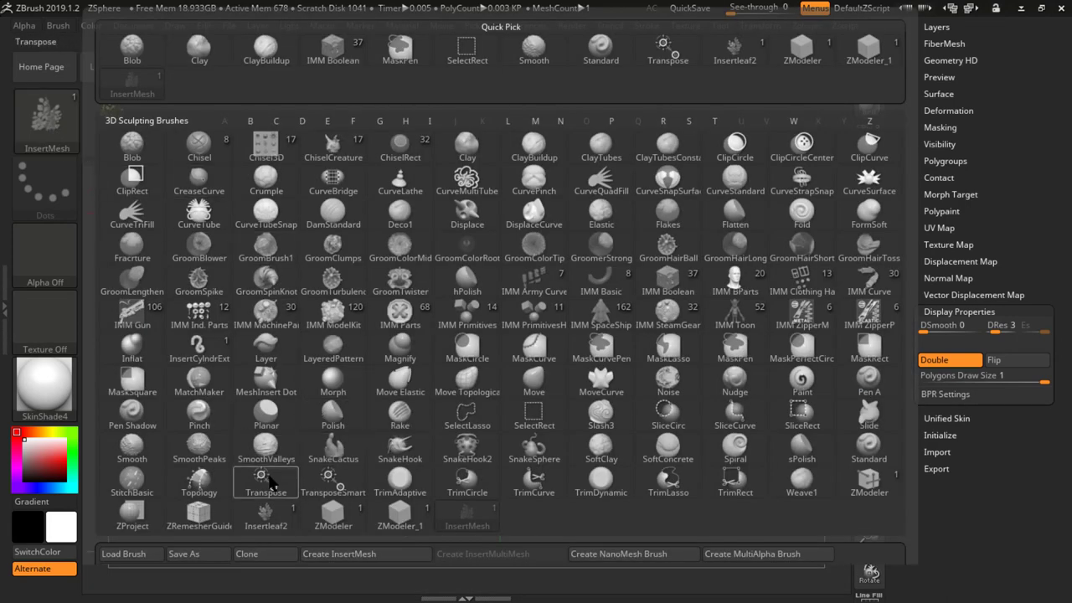
- Start saving the current brush as a preset and browse to C:\Program Files
{"action": "left_click", "coordinate": [206, 555]}
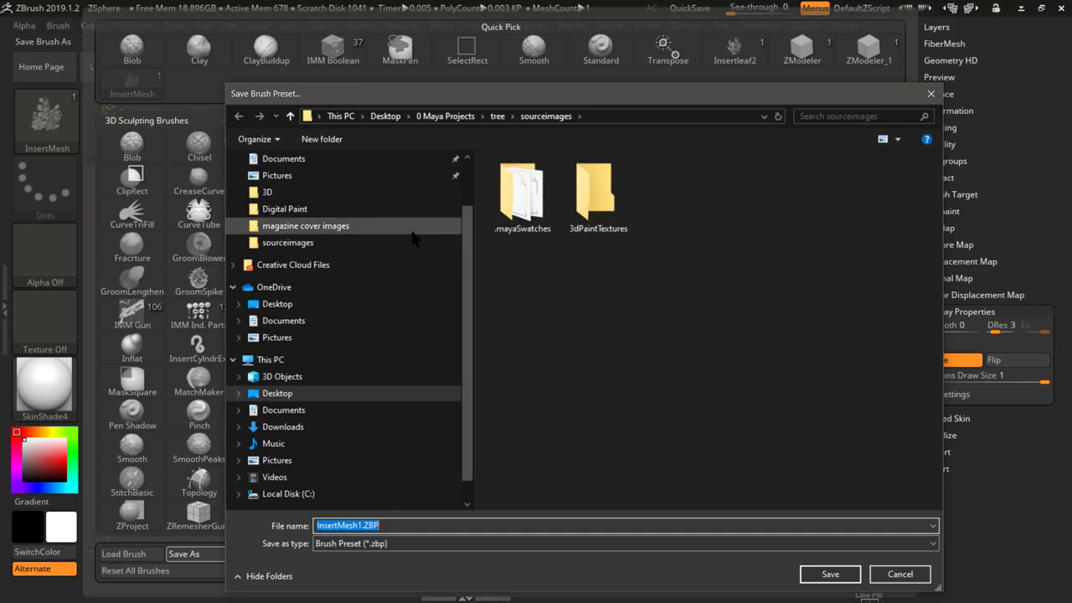
{"action": "left_click", "coordinate": [272, 360]}
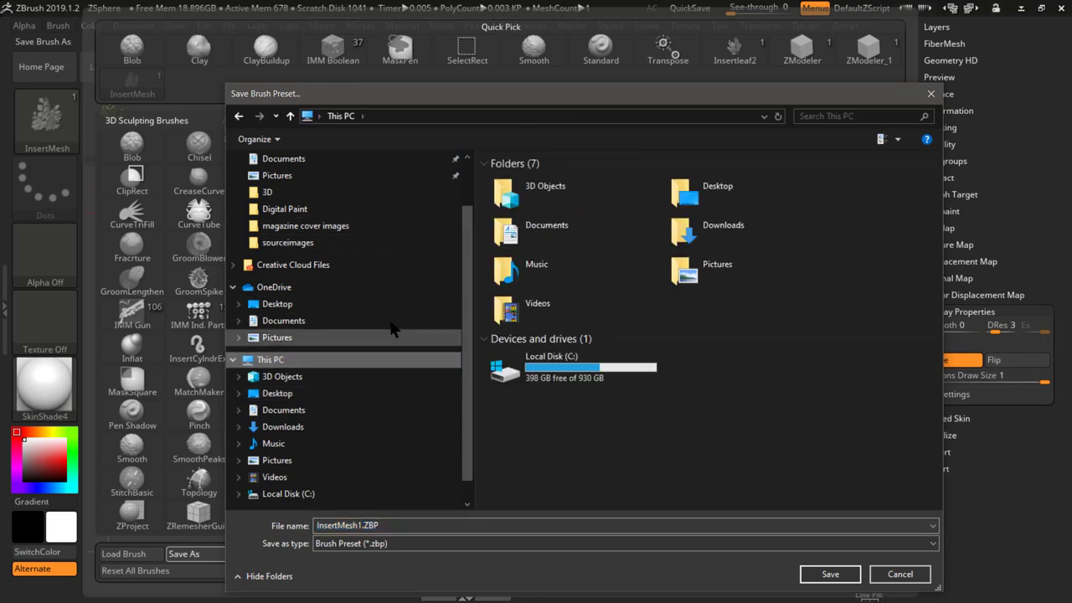
{"action": "double_click", "coordinate": [541, 365]}
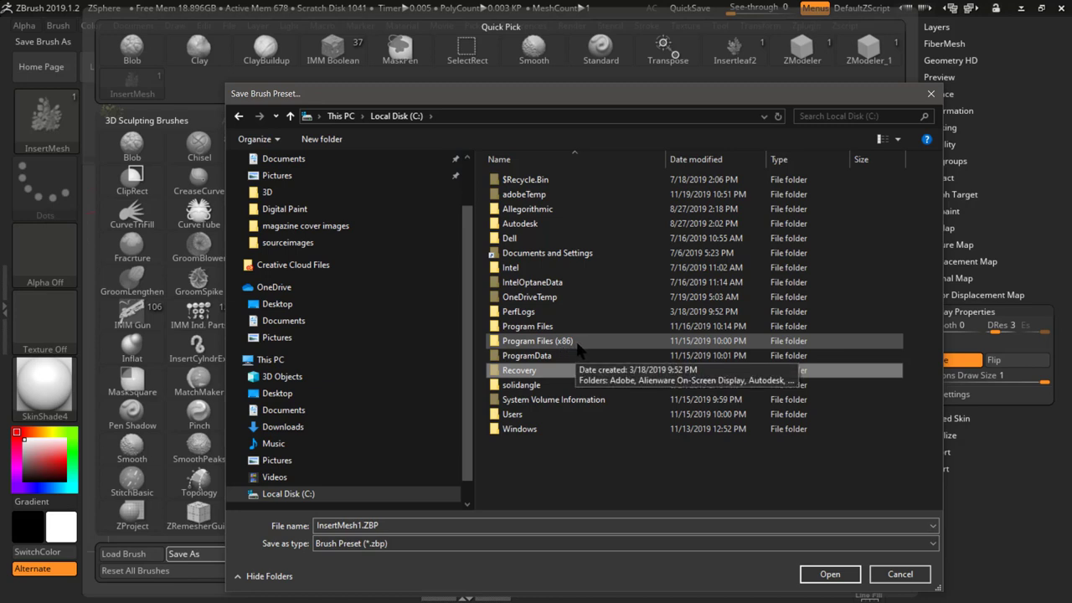
{"action": "double_click", "coordinate": [526, 326]}
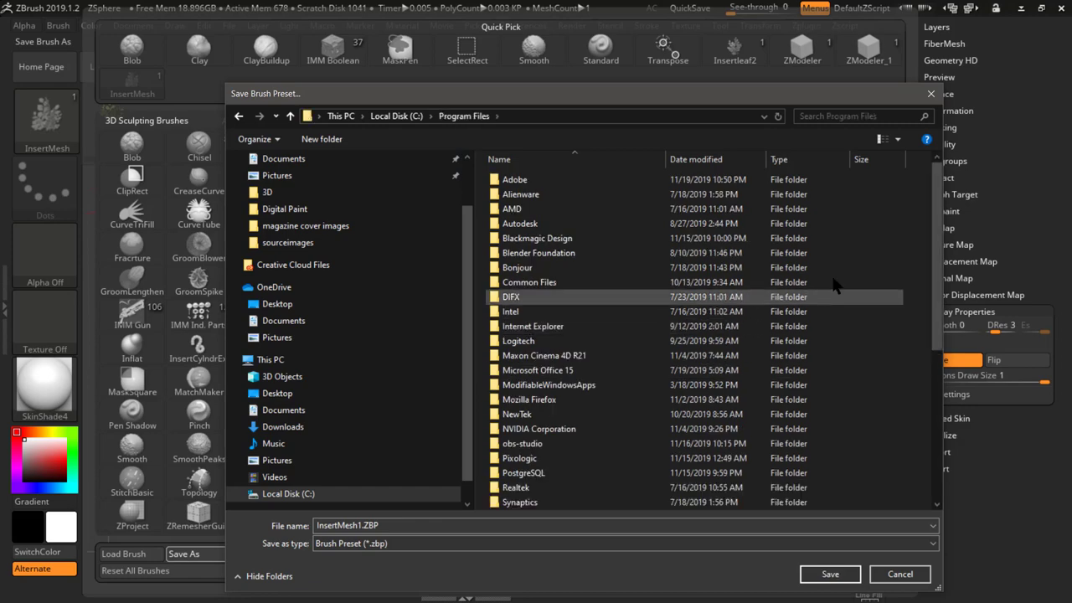
- Navigate through Pixologic, ZBrush 2020 and ZBrushes into the Insert-IMM folder
{"action": "scroll", "coordinate": [909, 338], "scroll_direction": "down", "scroll_amount": 5}
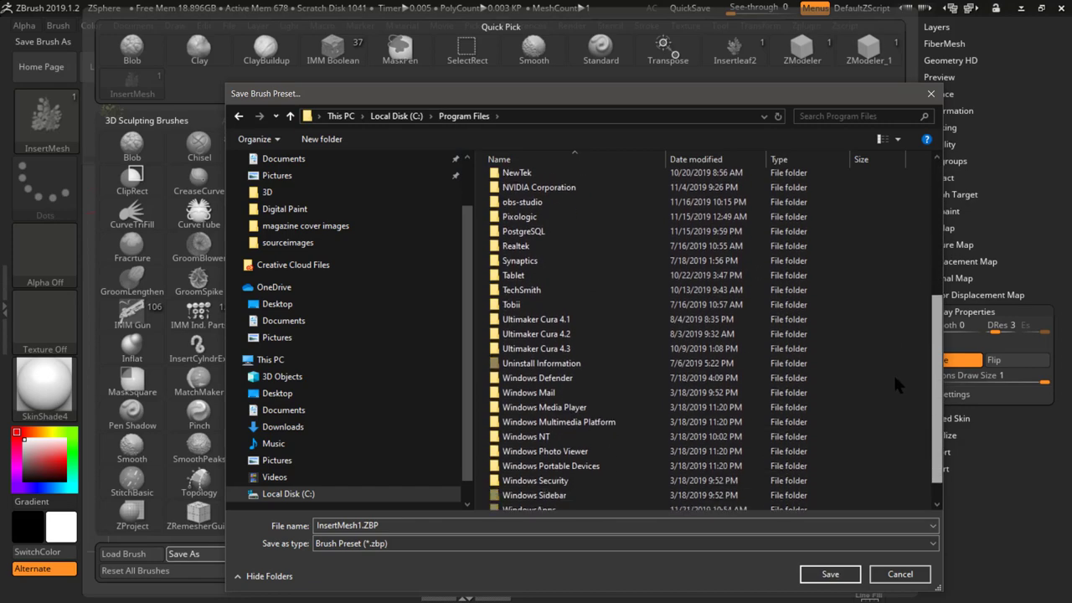
{"action": "scroll", "coordinate": [893, 373], "scroll_direction": "up", "scroll_amount": 3}
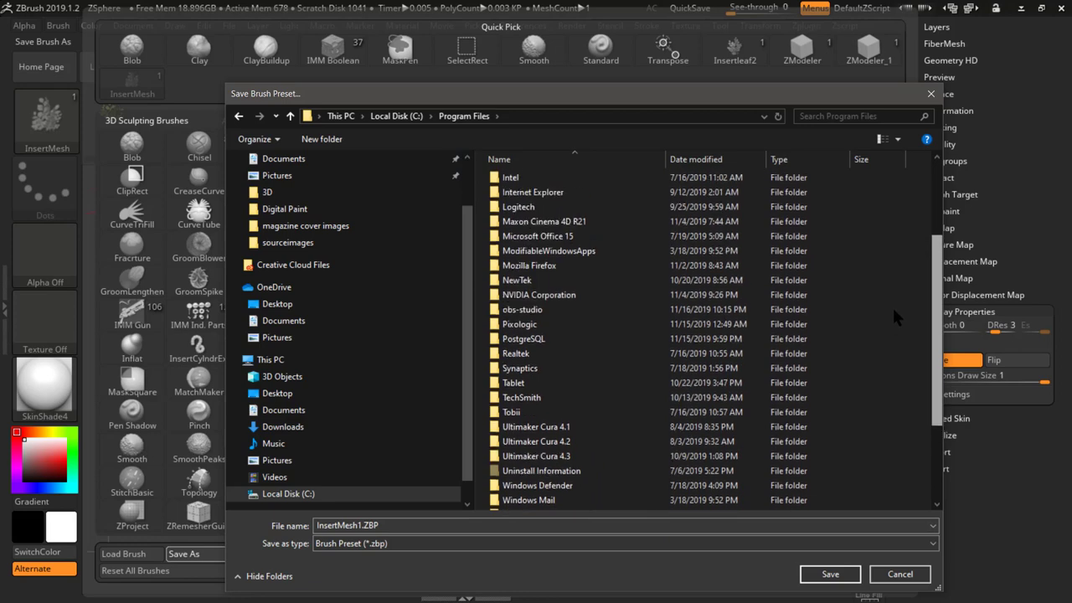
{"action": "scroll", "coordinate": [892, 310], "scroll_direction": "down", "scroll_amount": 1}
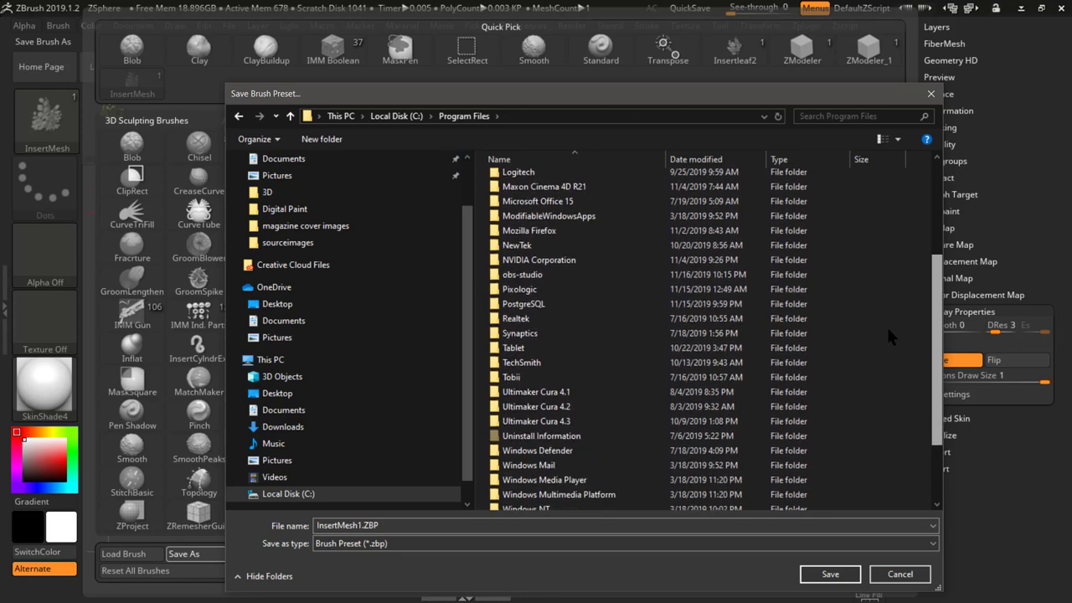
{"action": "scroll", "coordinate": [885, 325], "scroll_direction": "down", "scroll_amount": 1}
{"action": "scroll", "coordinate": [884, 332], "scroll_direction": "up", "scroll_amount": 1}
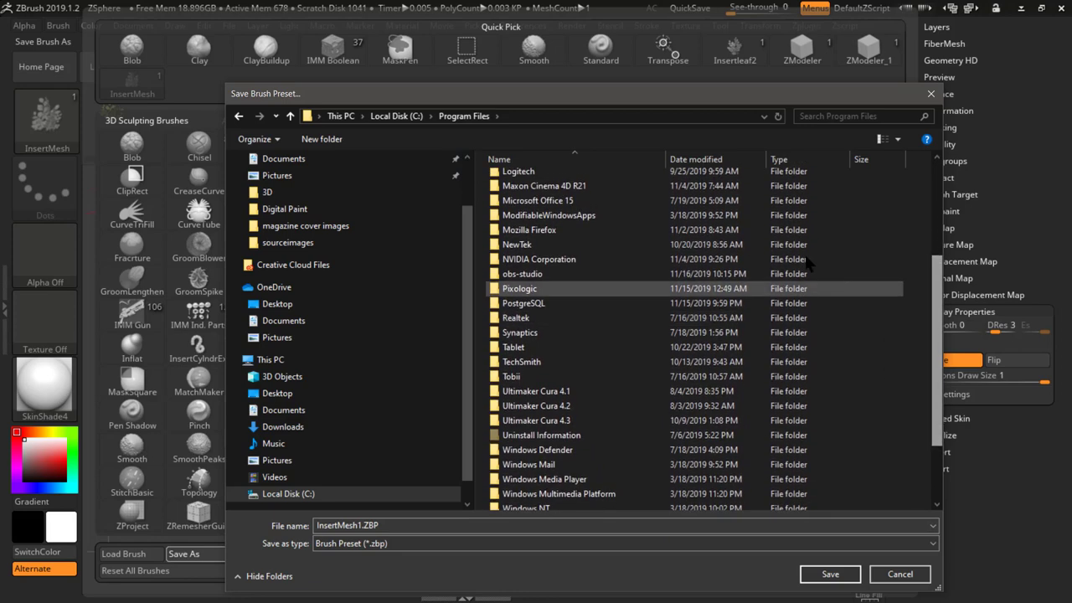
{"action": "double_click", "coordinate": [512, 288]}
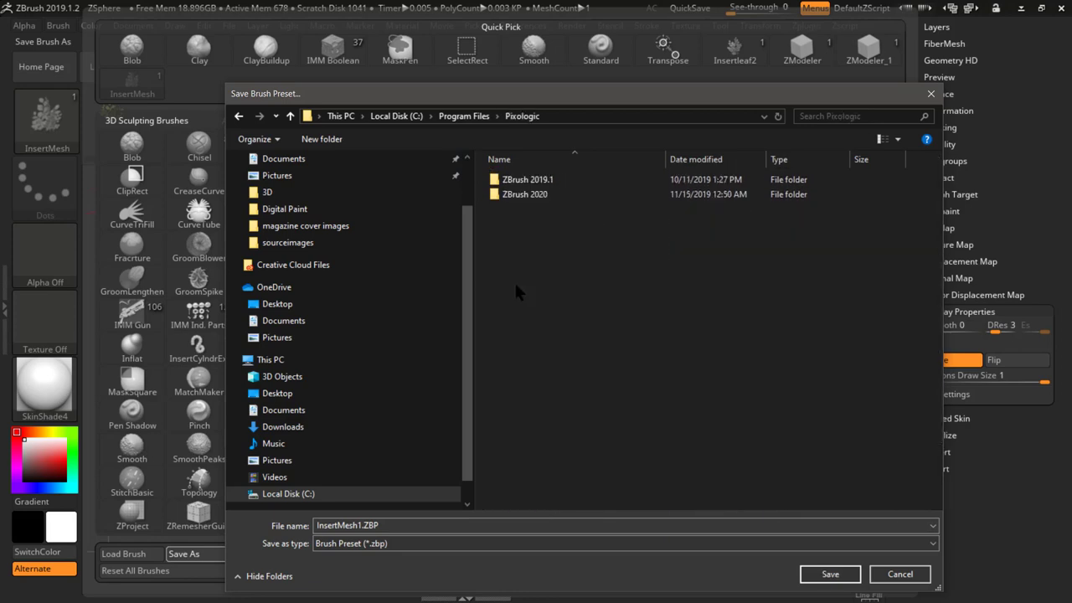
{"action": "left_click", "coordinate": [532, 199]}
{"action": "double_click", "coordinate": [532, 199]}
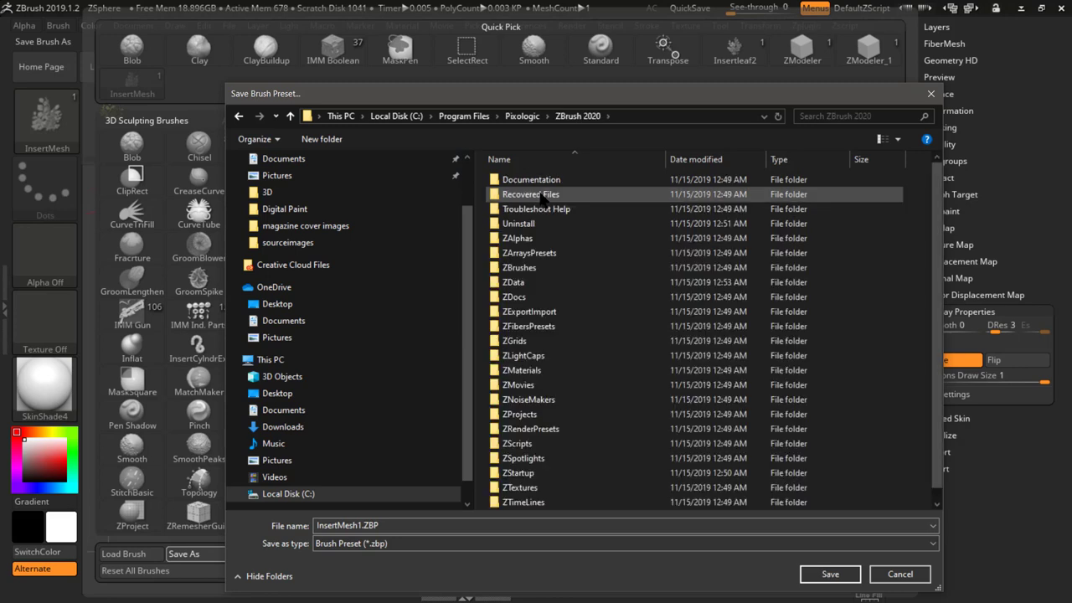
{"action": "double_click", "coordinate": [519, 269]}
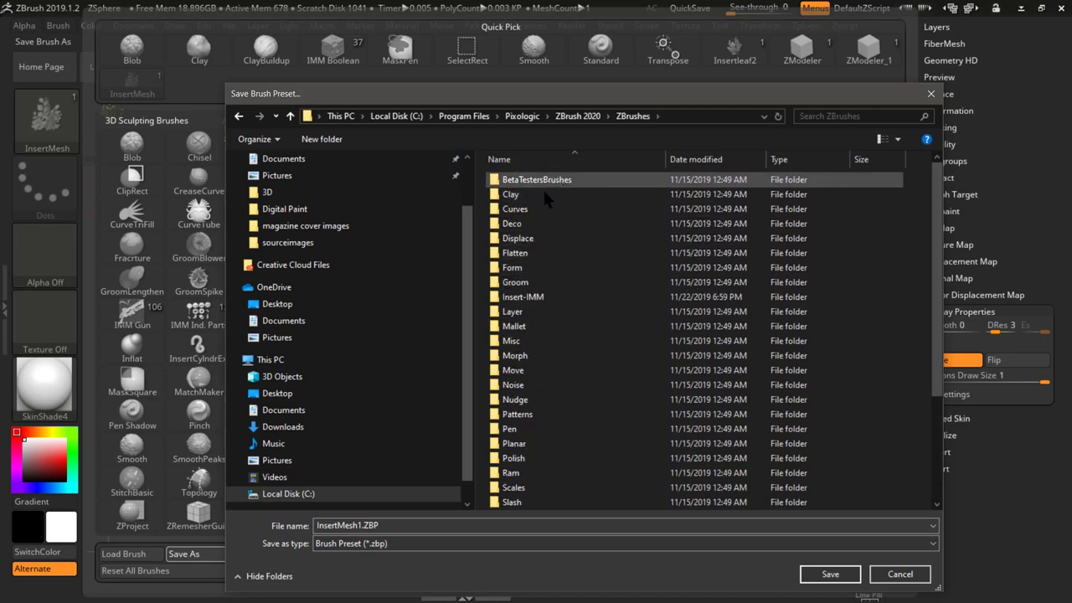
{"action": "double_click", "coordinate": [529, 299]}
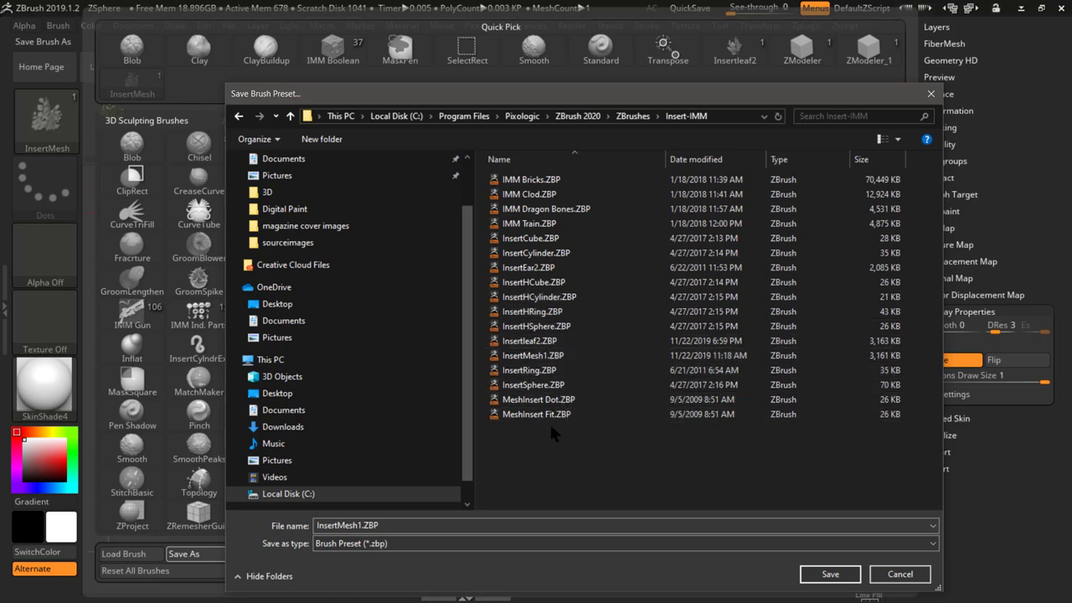
- Replace the default preset file name InsertMesh1.ZBP with leafBrush003
{"action": "left_click", "coordinate": [417, 525]}
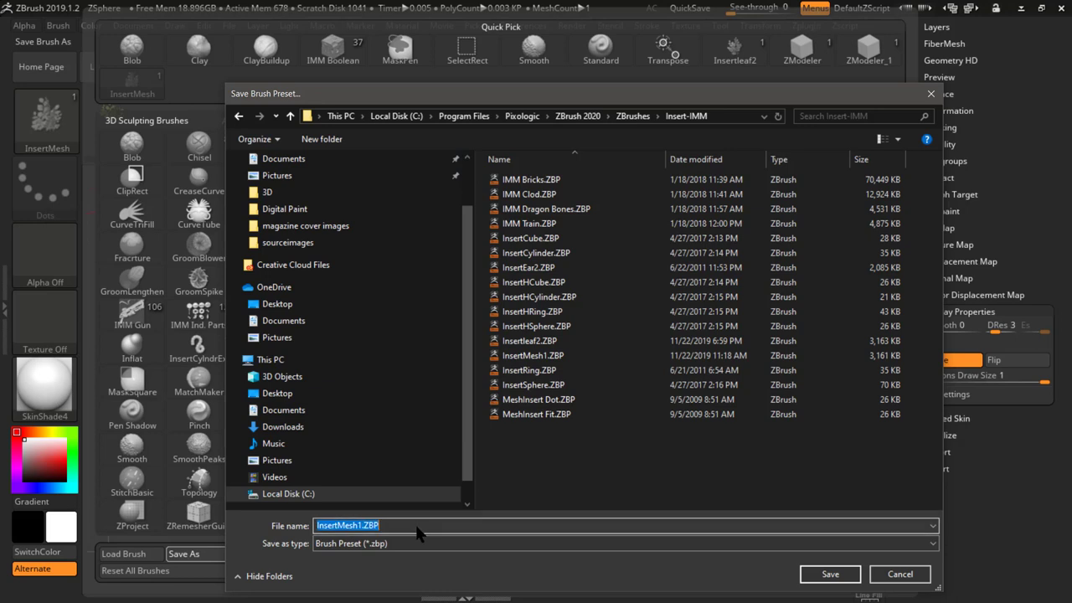
{"action": "key", "text": "BackSpace"}
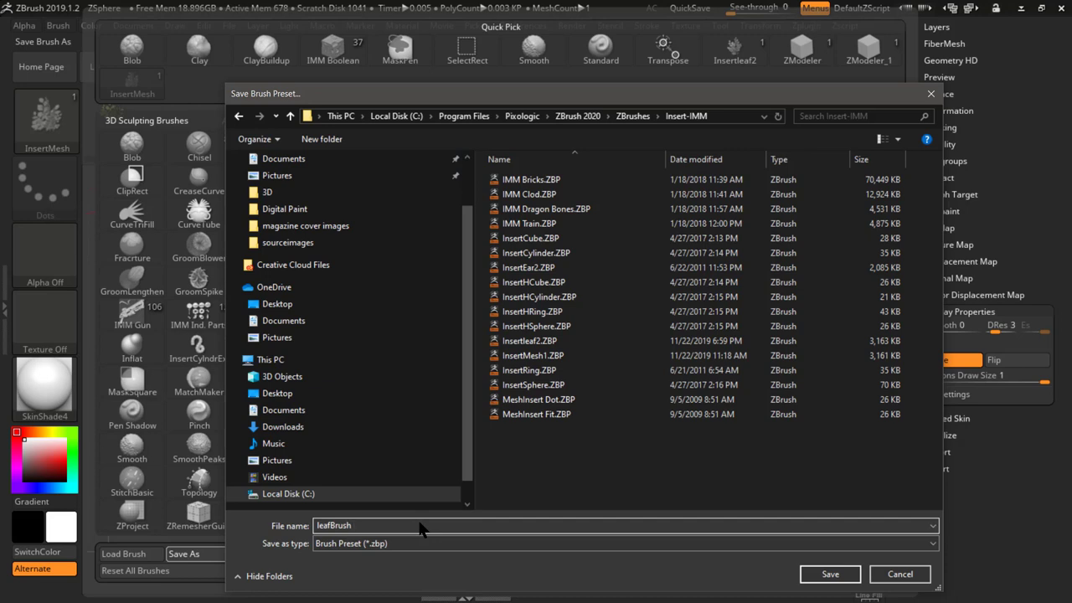
{"action": "type", "text": "0036"}
- Save the leafBrush003 preset and filter the brush library to brushes starting with I
{"action": "left_click", "coordinate": [816, 574]}
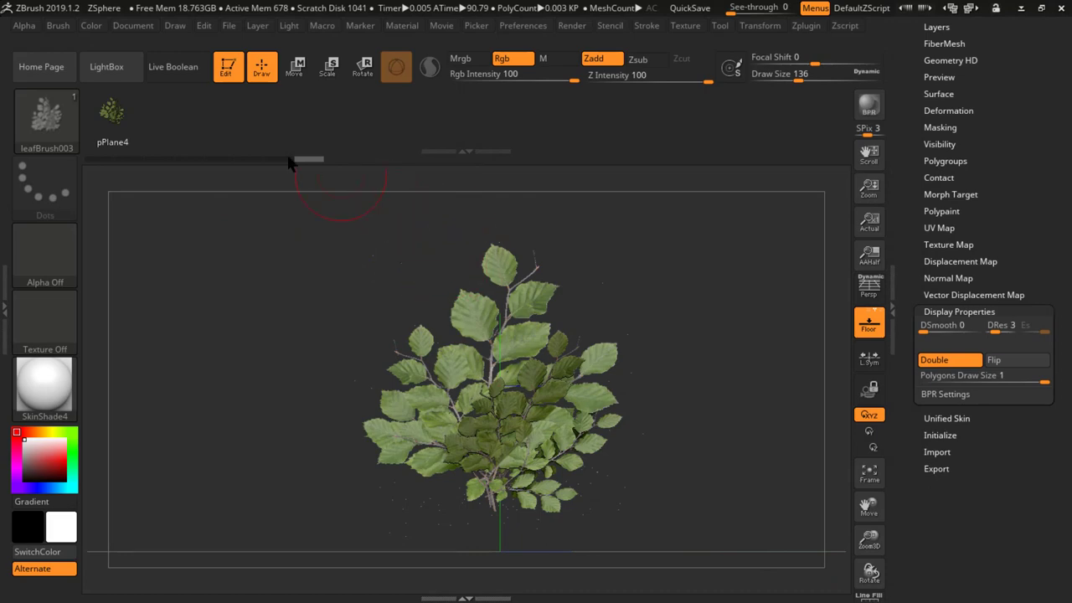
{"action": "key", "text": "b"}
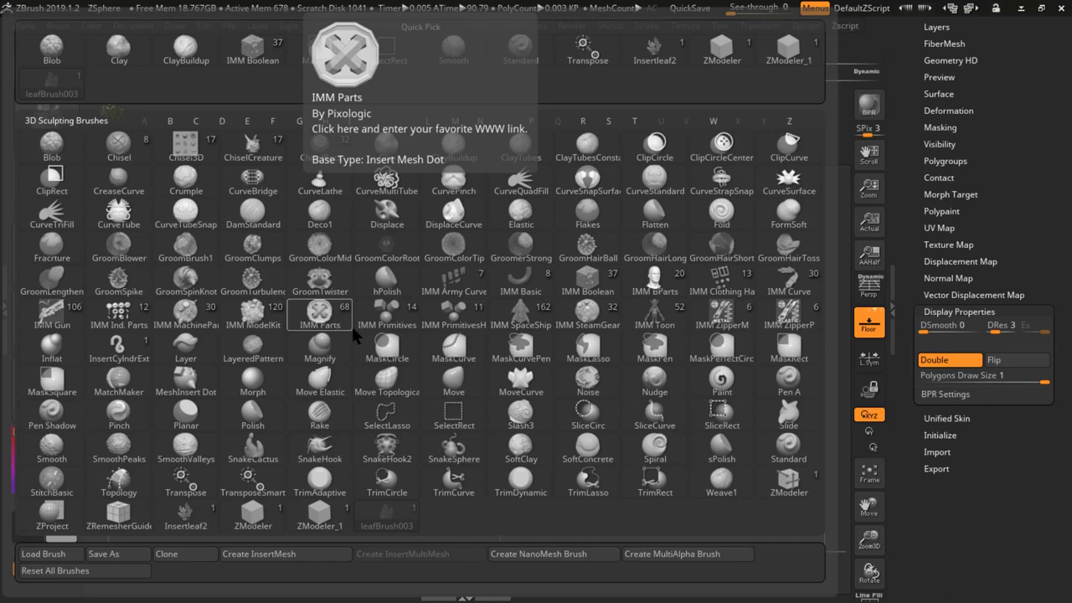
{"action": "key", "text": "i"}
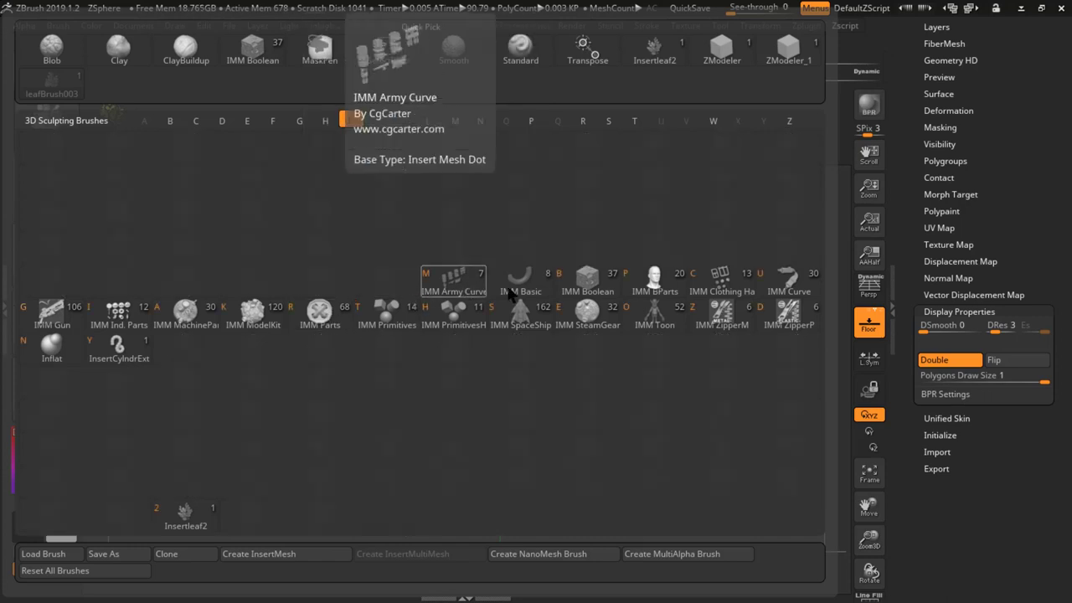
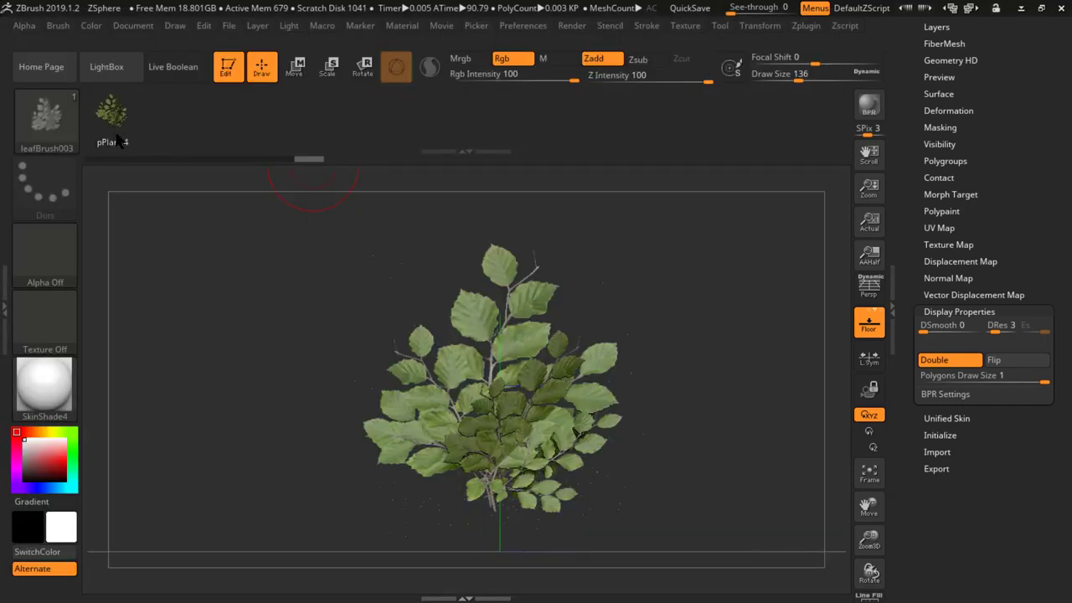
- Bring up the Windows task switcher over the finished leafy tree in ZBrush
{"action": "mouse_move", "coordinate": [129, 167]}
{"action": "key", "text": "alt+Tab"}
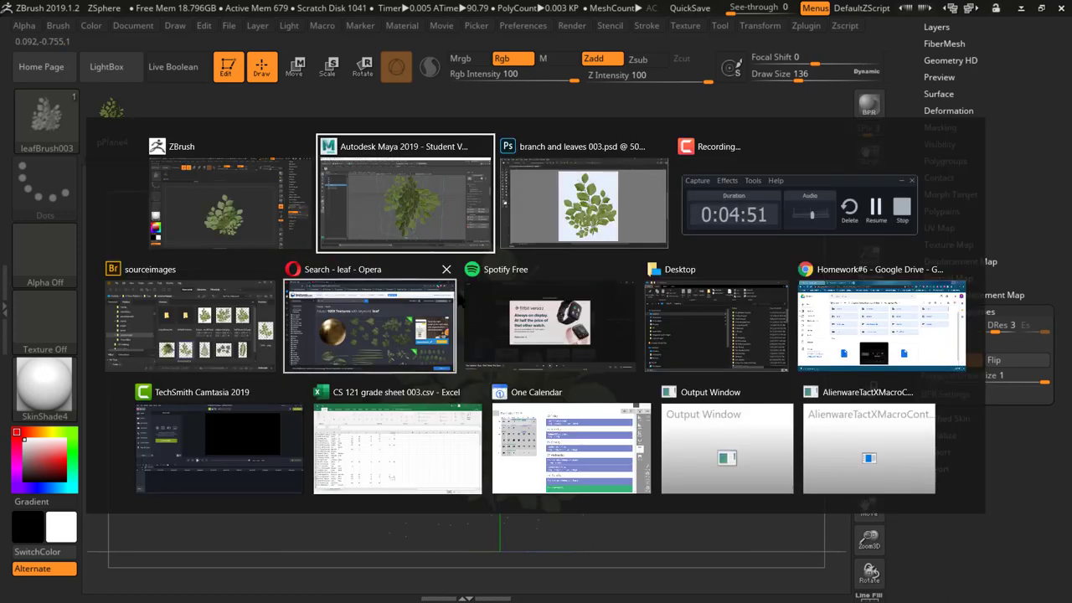
- Search Google Images for 'trees' in a new Opera tab and scroll down the results
{"action": "left_click", "coordinate": [334, 302]}
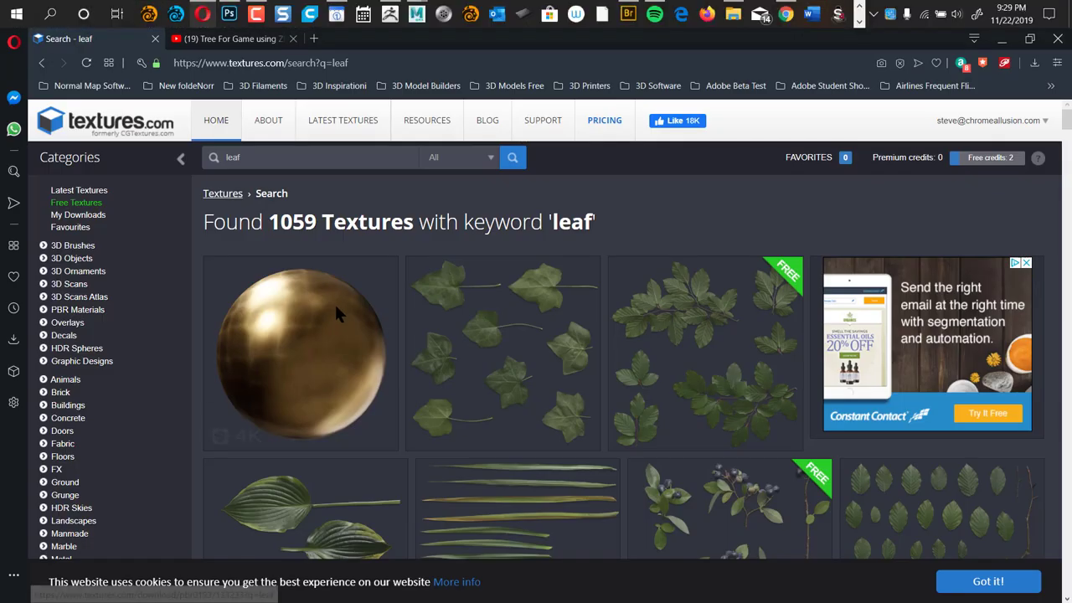
{"action": "left_click", "coordinate": [313, 38]}
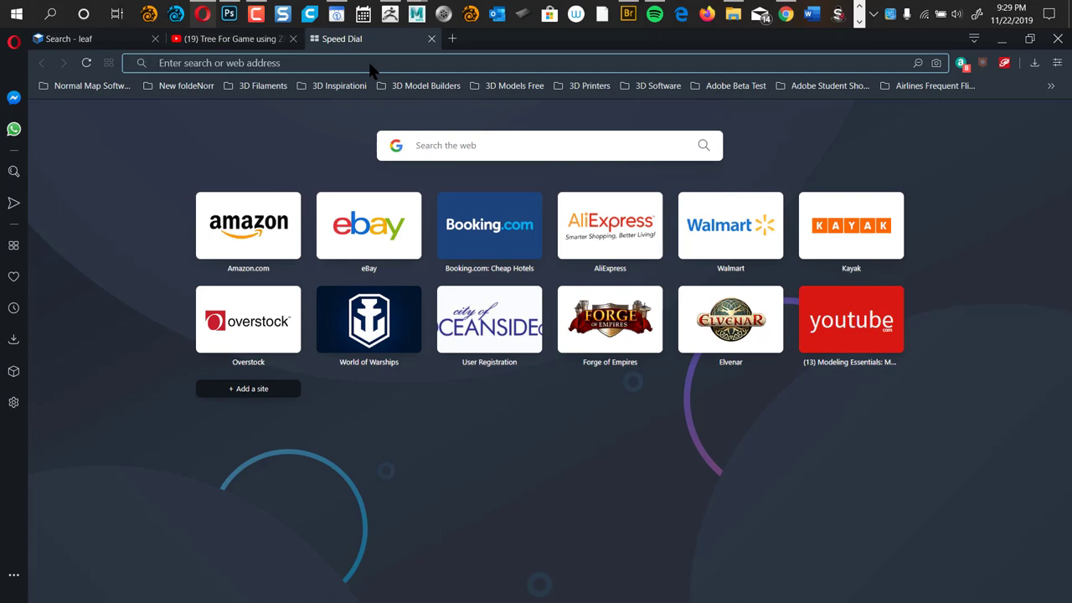
{"action": "type", "text": "trees"}
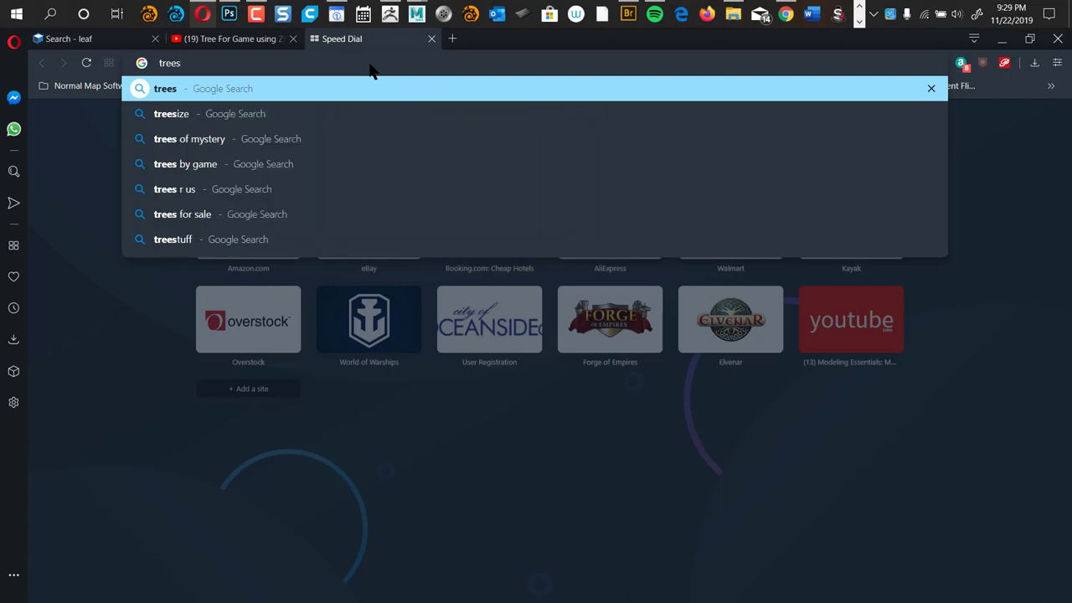
{"action": "key", "text": "Return"}
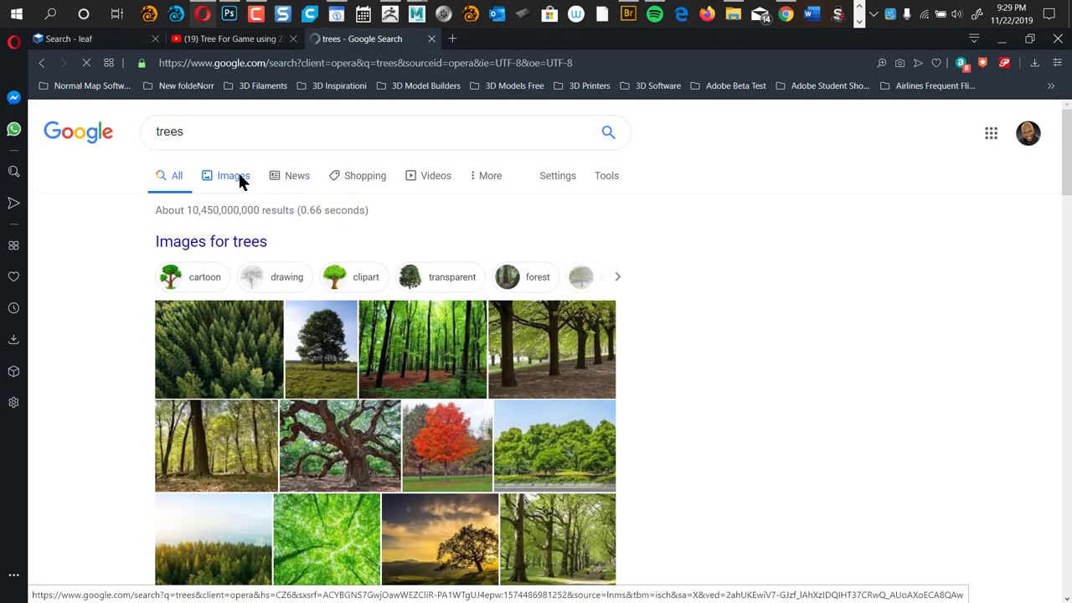
{"action": "left_click", "coordinate": [237, 176]}
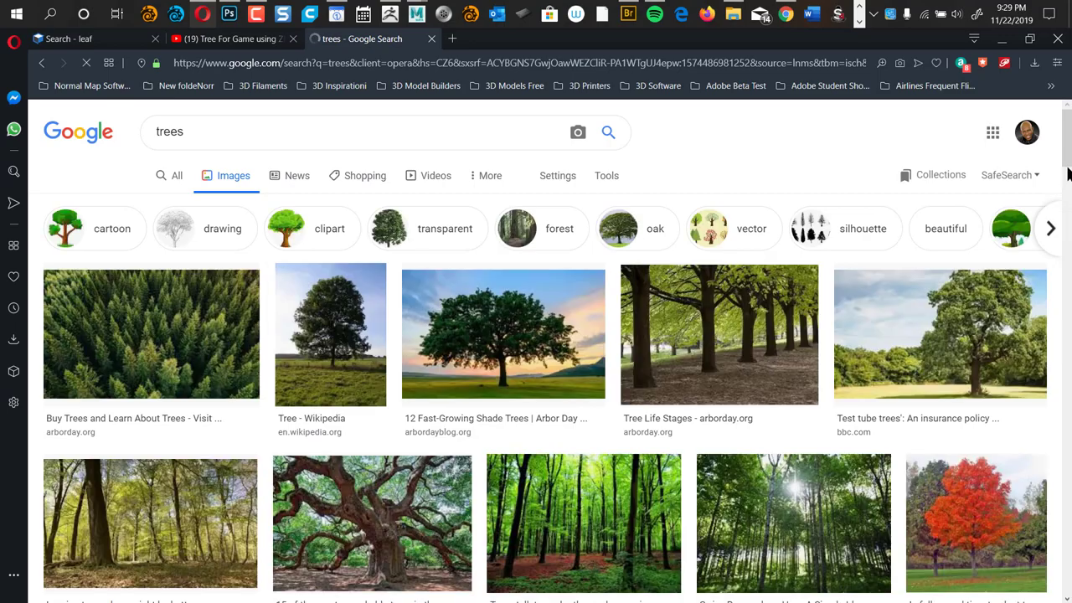
{"action": "left_click_drag", "start_coordinate": [1068, 171], "coordinate": [1032, 325]}
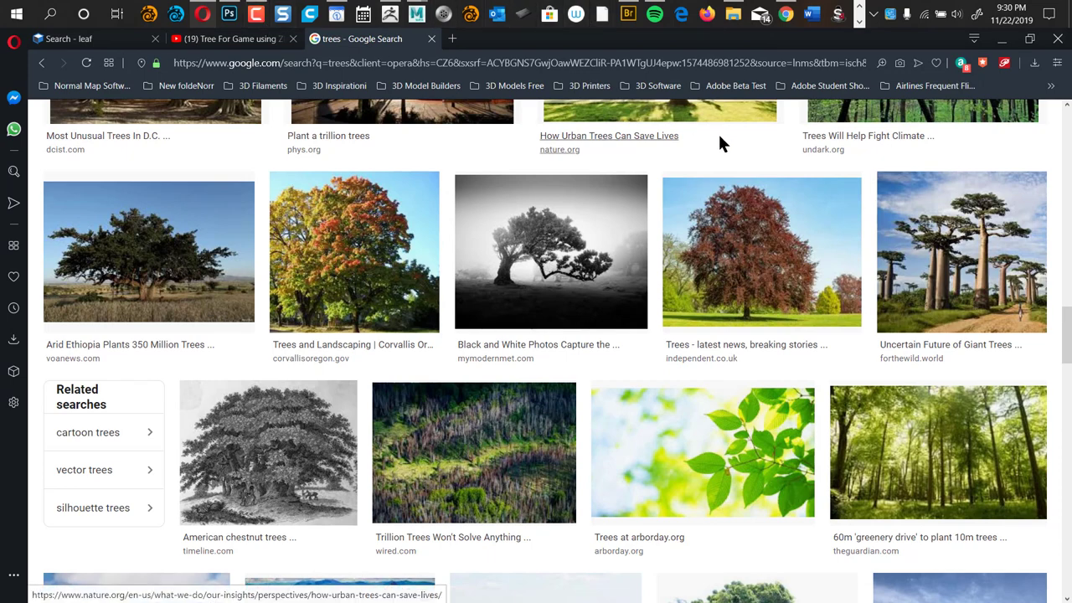
{"action": "key", "text": "alt+Tab"}
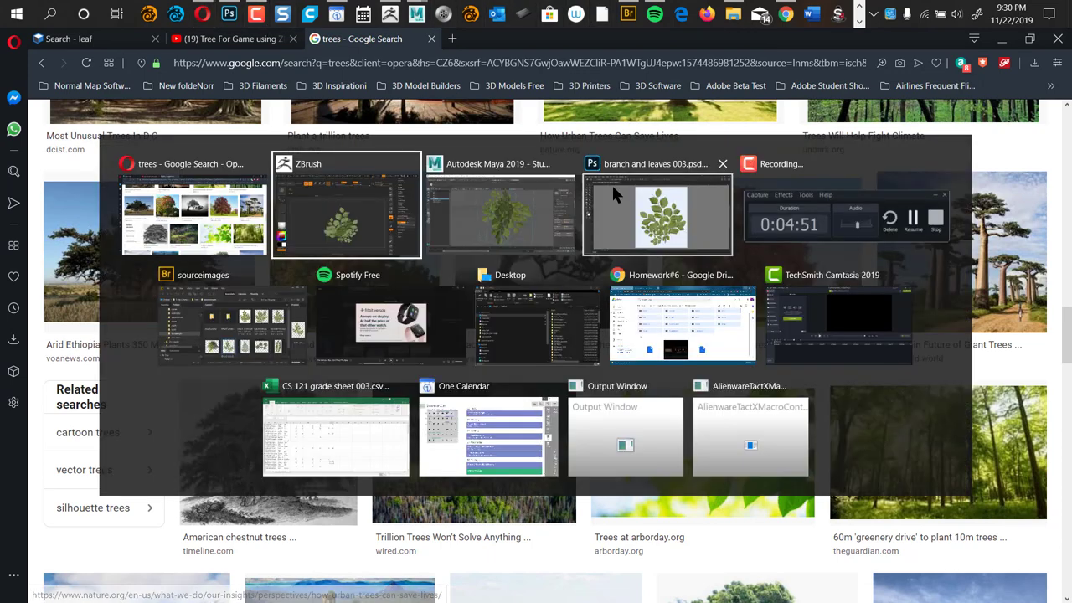
- Load ZSphere.ZPR from LightBox, saving the current tree project when prompted
{"action": "left_click", "coordinate": [350, 217]}
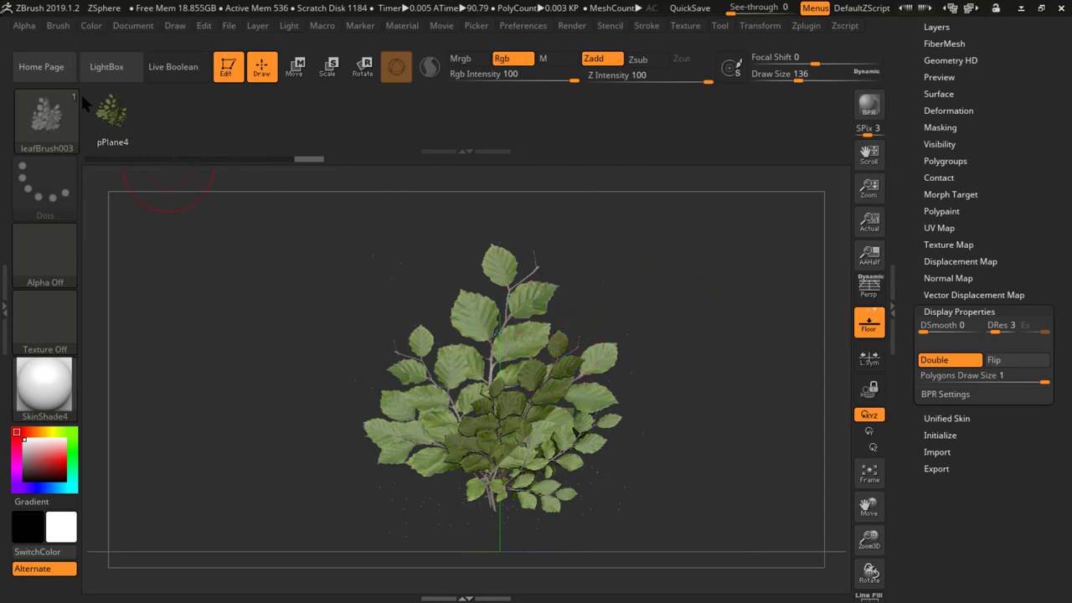
{"action": "left_click", "coordinate": [107, 73]}
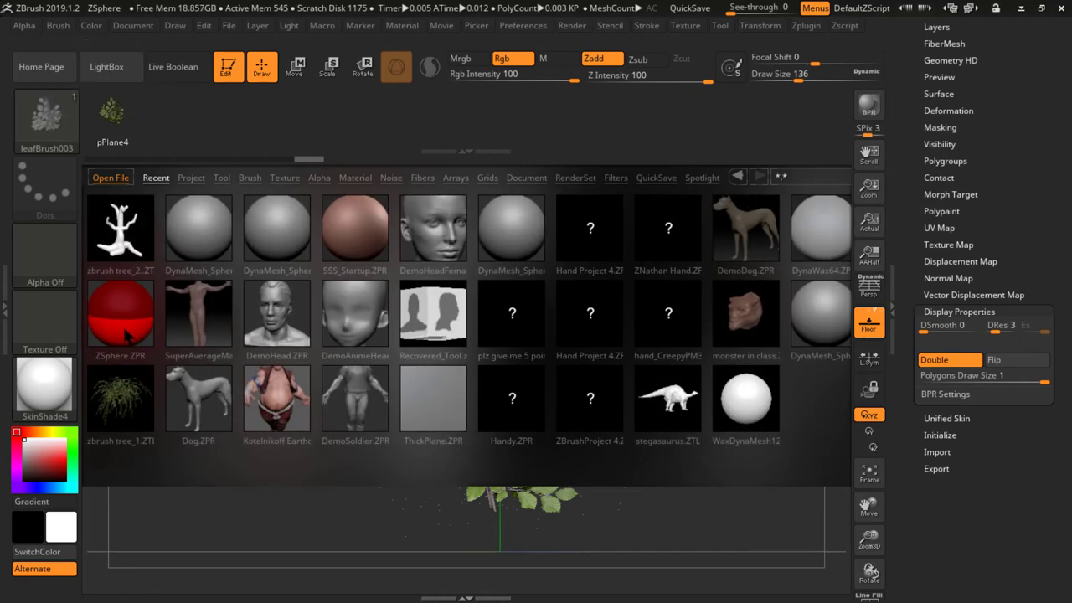
{"action": "double_click", "coordinate": [123, 333]}
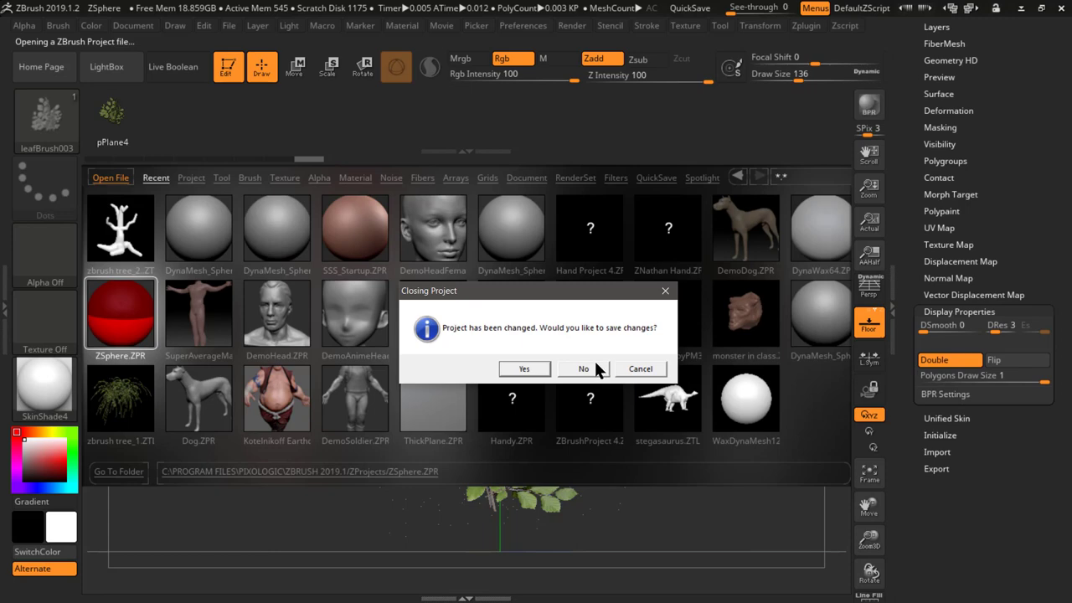
{"action": "left_click", "coordinate": [536, 369]}
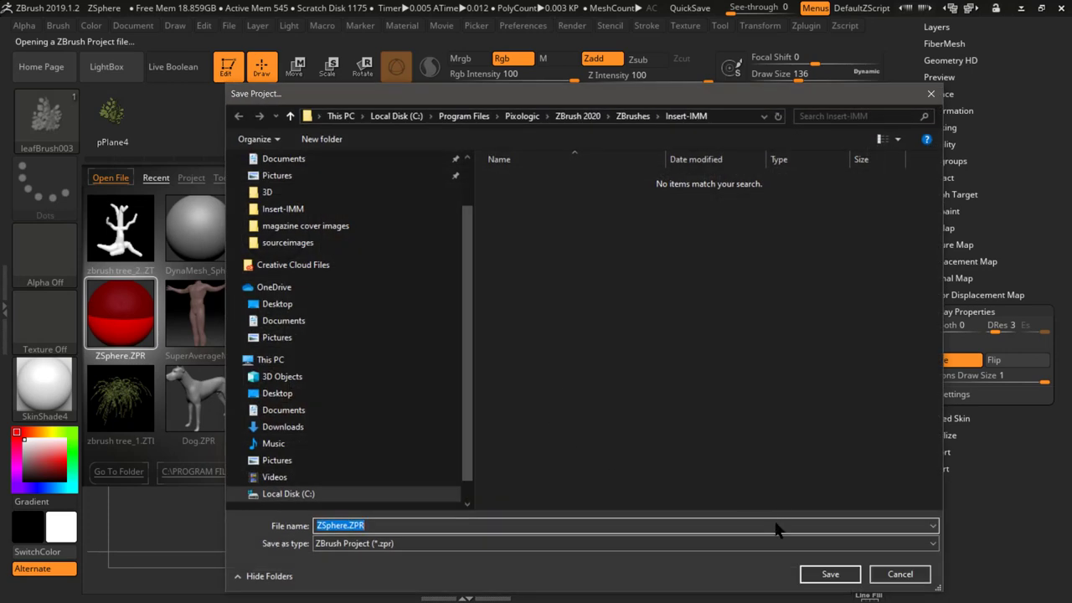
{"action": "left_click", "coordinate": [829, 573]}
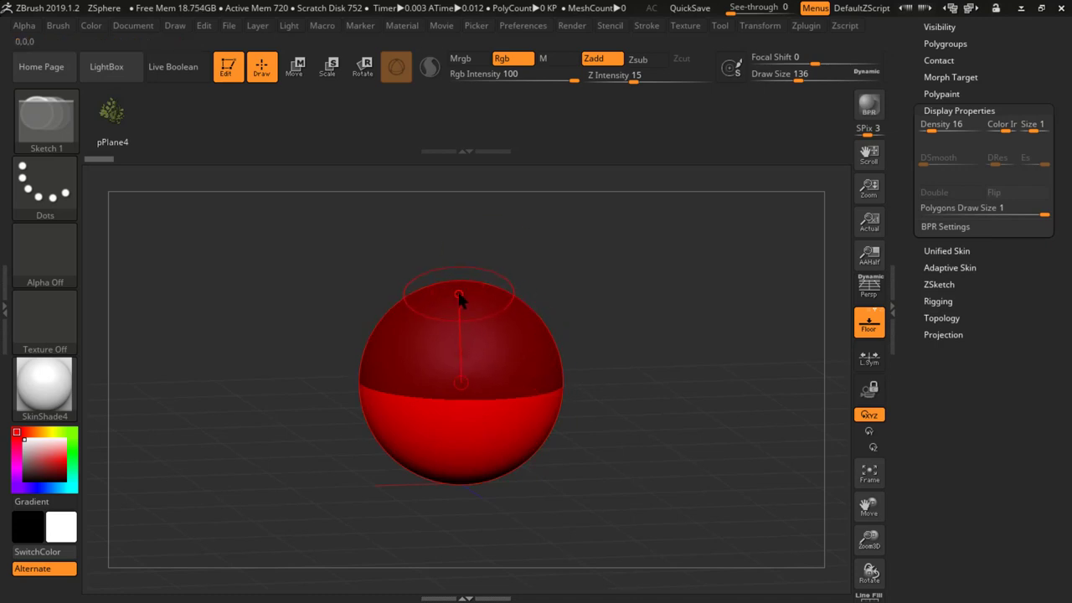
- Add a child ZSphere on the base sphere, stretch it upward, and preview the skin
{"action": "left_click_drag", "start_coordinate": [459, 299], "coordinate": [534, 317]}
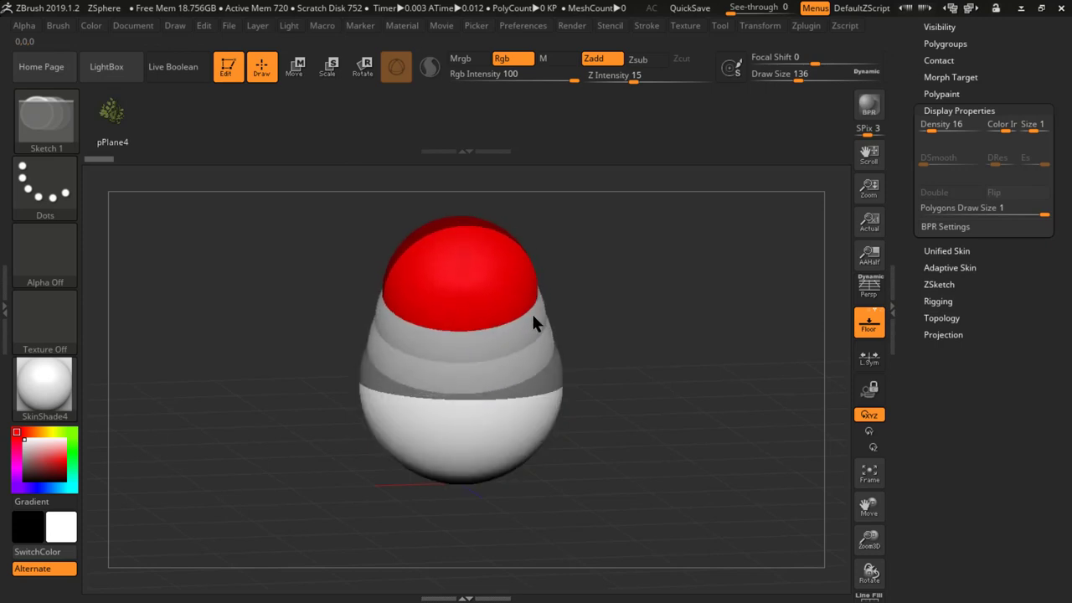
{"action": "key", "text": "w"}
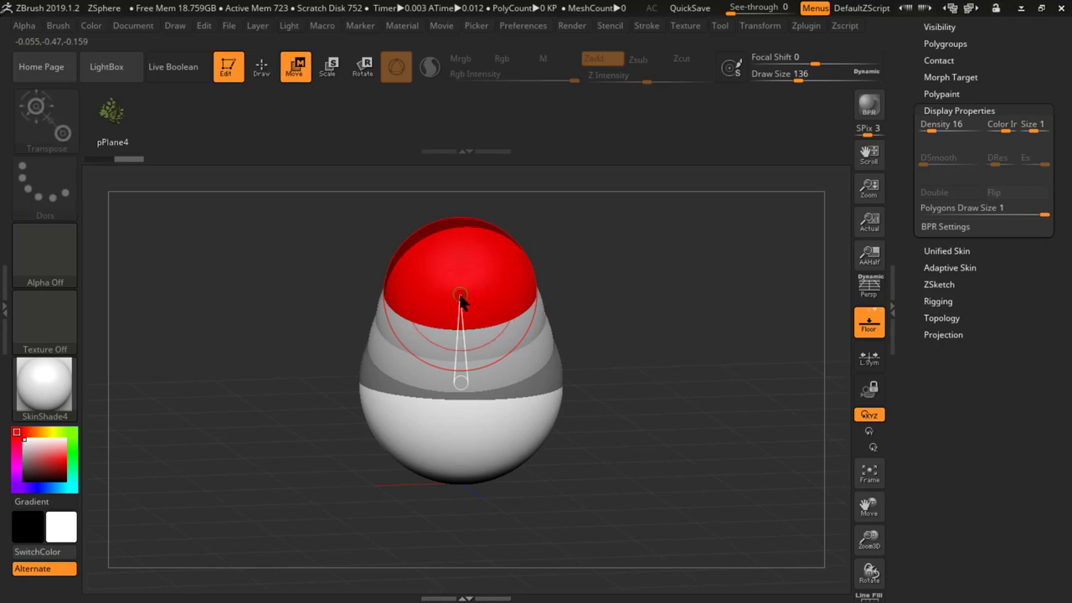
{"action": "left_click_drag", "start_coordinate": [459, 299], "coordinate": [576, 164]}
{"action": "key", "text": "f"}
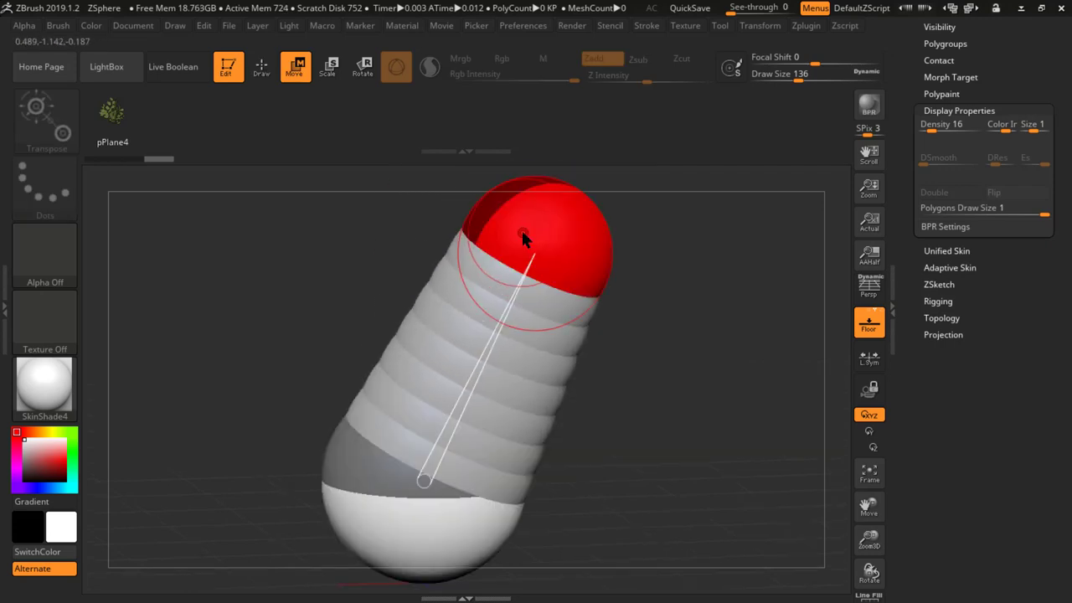
{"action": "key", "text": "q"}
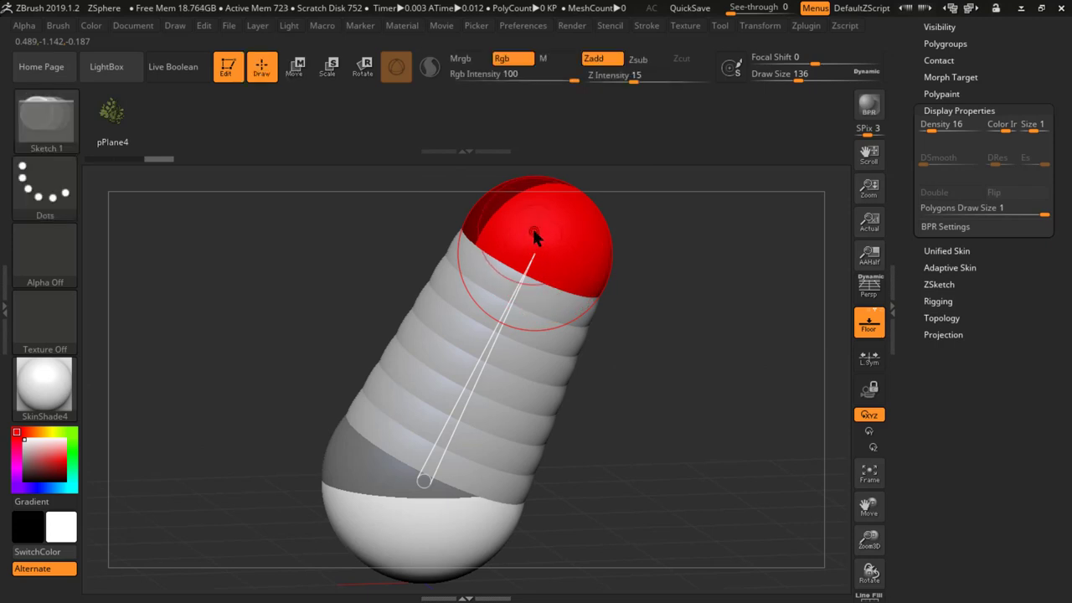
{"action": "key", "text": "a"}
- Add another ZSphere at the top and lengthen the chain upward, undoing a re-bend
{"action": "left_click_drag", "start_coordinate": [545, 194], "coordinate": [603, 216]}
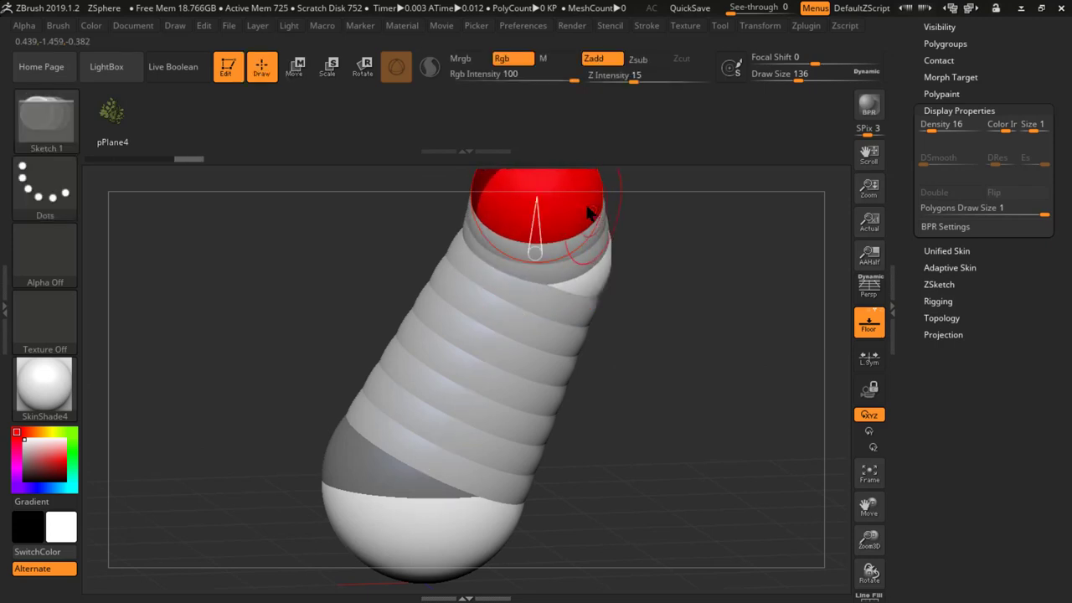
{"action": "key", "text": "w"}
{"action": "mouse_move", "coordinate": [531, 210]}
{"action": "left_mouse_down"}
{"action": "mouse_move", "coordinate": [530, 105]}
{"action": "mouse_move", "coordinate": [546, 83]}
{"action": "mouse_move", "coordinate": [536, 216]}
{"action": "mouse_move", "coordinate": [523, 191]}
{"action": "mouse_move", "coordinate": [550, 162]}
{"action": "mouse_move", "coordinate": [541, 173]}
{"action": "mouse_move", "coordinate": [561, 106]}
{"action": "mouse_move", "coordinate": [546, 134]}
{"action": "left_mouse_up"}
{"action": "key", "text": "q"}
{"action": "key", "text": "w"}
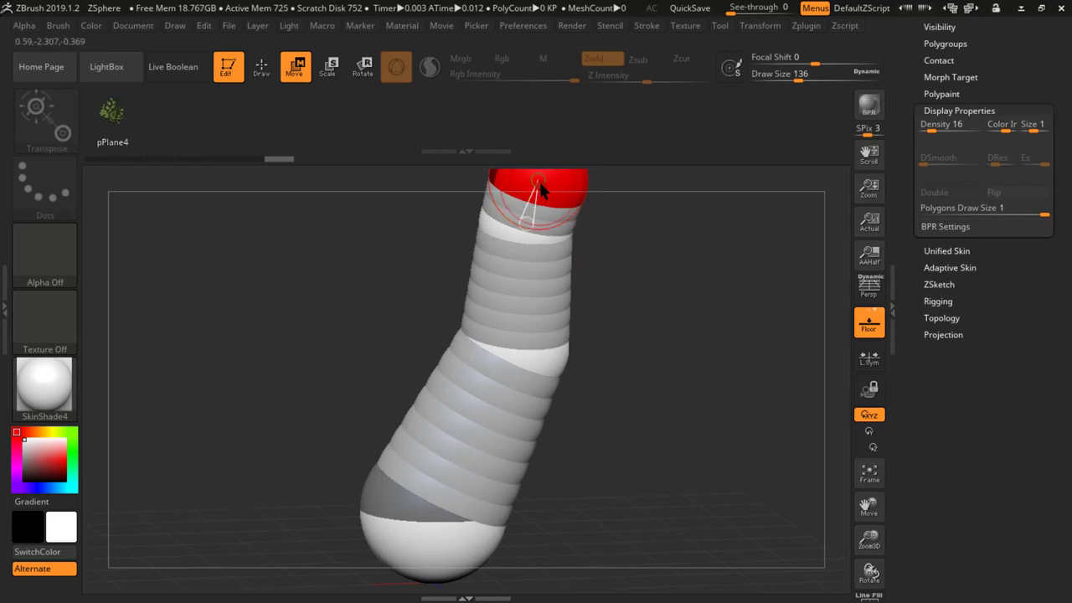
{"action": "left_click_drag", "start_coordinate": [539, 182], "coordinate": [553, 102]}
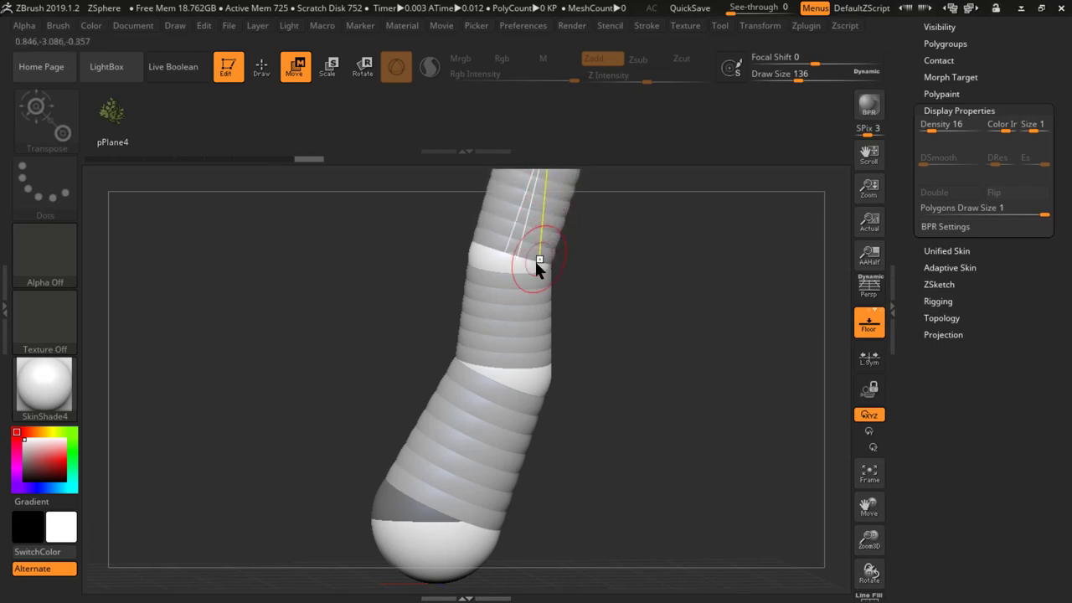
{"action": "key", "text": "ctrl+z"}
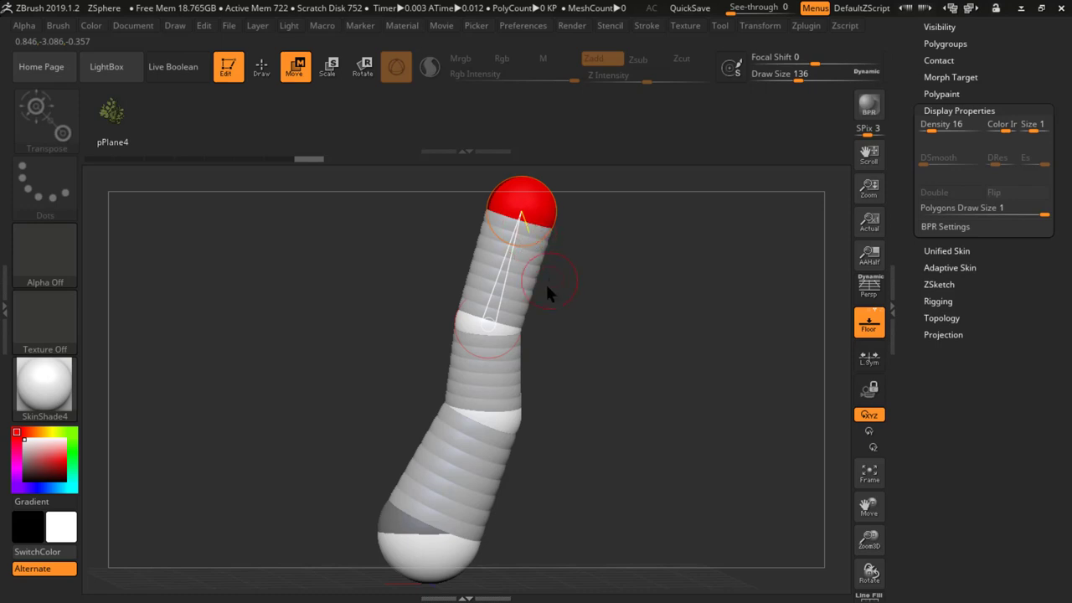
- Reframe the view and pull the top ZSphere right to bend the chain
{"action": "mouse_move", "coordinate": [567, 306]}
{"action": "right_mouse_down", "text": "ctrl"}
{"action": "mouse_move", "coordinate": [441, 318]}
{"action": "mouse_move", "coordinate": [466, 324]}
{"action": "right_mouse_up", "text": "ctrl"}
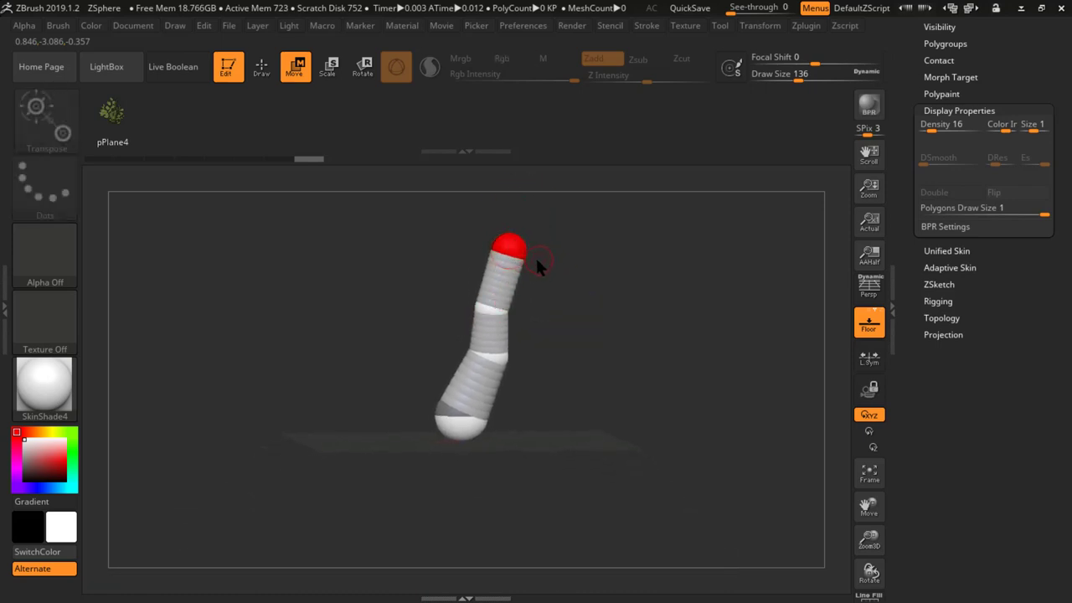
{"action": "right_click_drag", "start_coordinate": [551, 249], "coordinate": [586, 330], "text": "alt"}
{"action": "right_click_drag", "start_coordinate": [581, 378], "coordinate": [536, 385]}
{"action": "left_click_drag", "start_coordinate": [523, 345], "coordinate": [546, 354]}
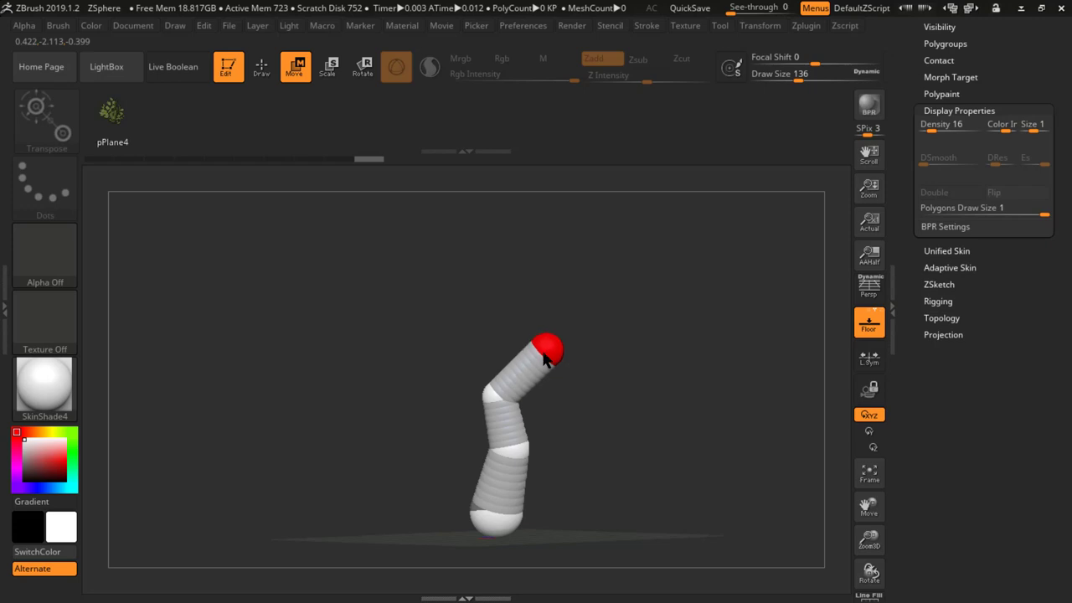
{"action": "key", "text": "e"}
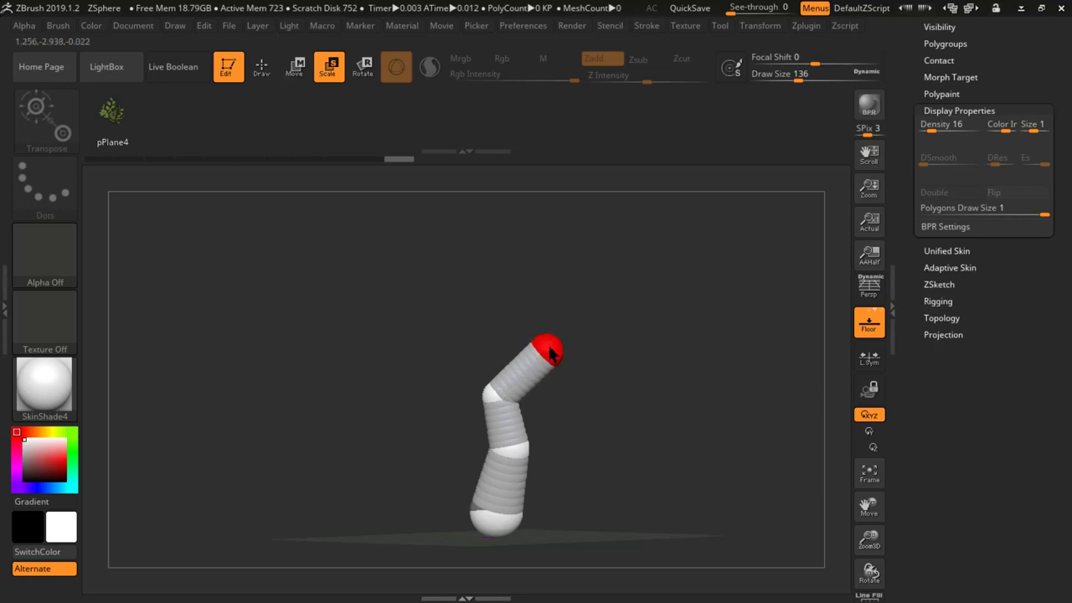
{"action": "left_click_drag", "start_coordinate": [542, 401], "coordinate": [533, 246]}
{"action": "key", "text": "q"}
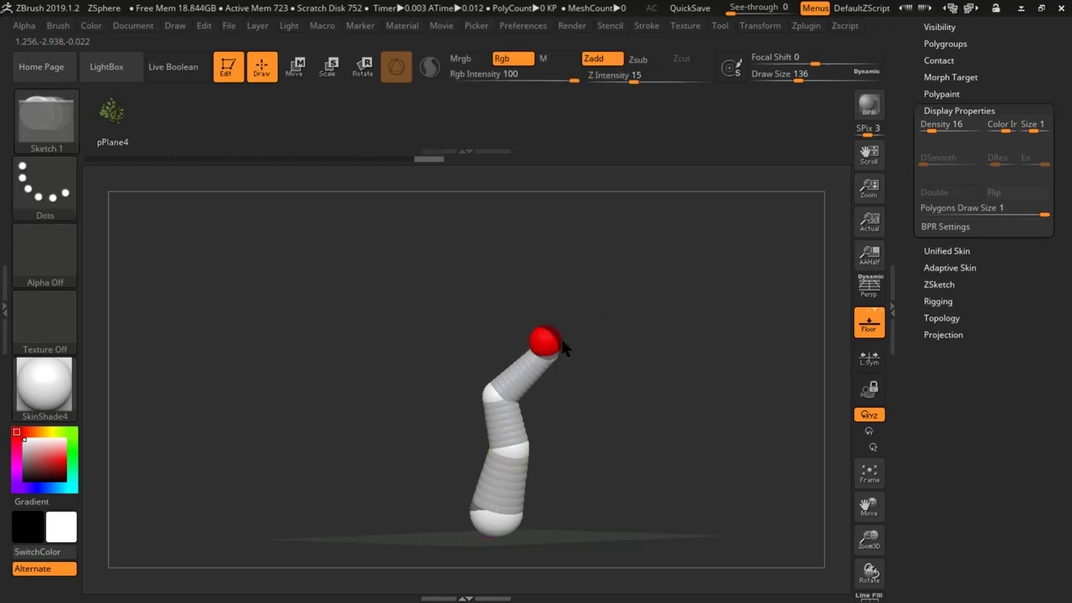
{"action": "key", "text": "w"}
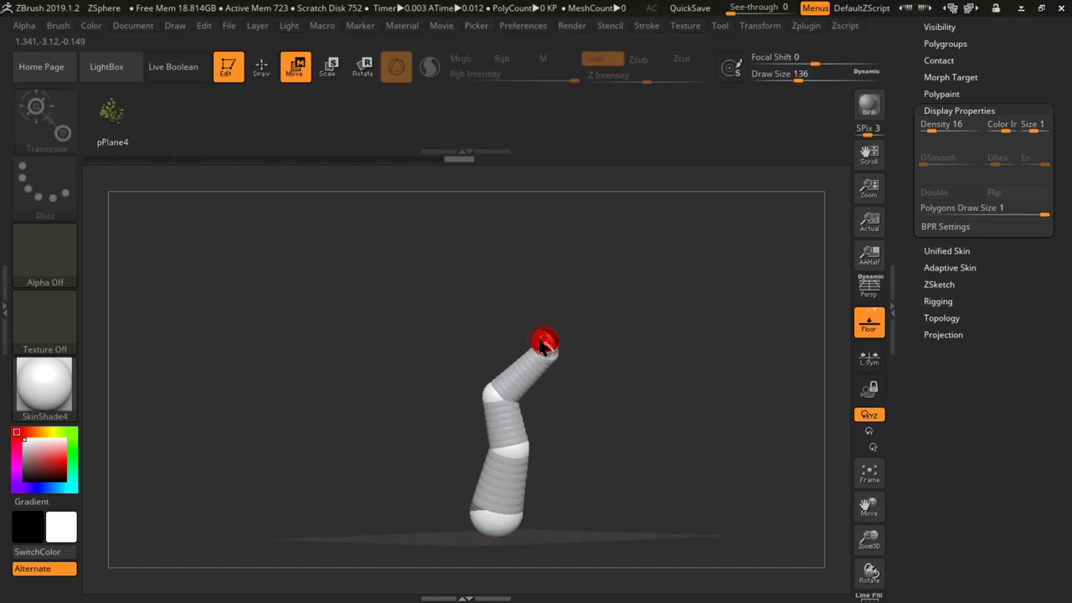
{"action": "left_click_drag", "start_coordinate": [552, 343], "coordinate": [515, 300]}
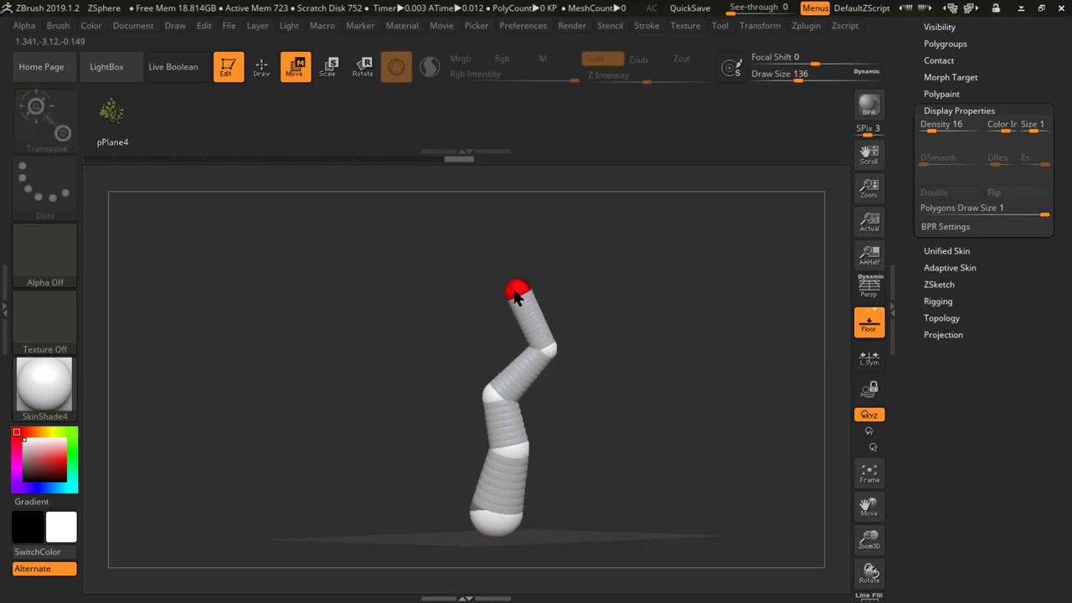
{"action": "key", "text": "q"}
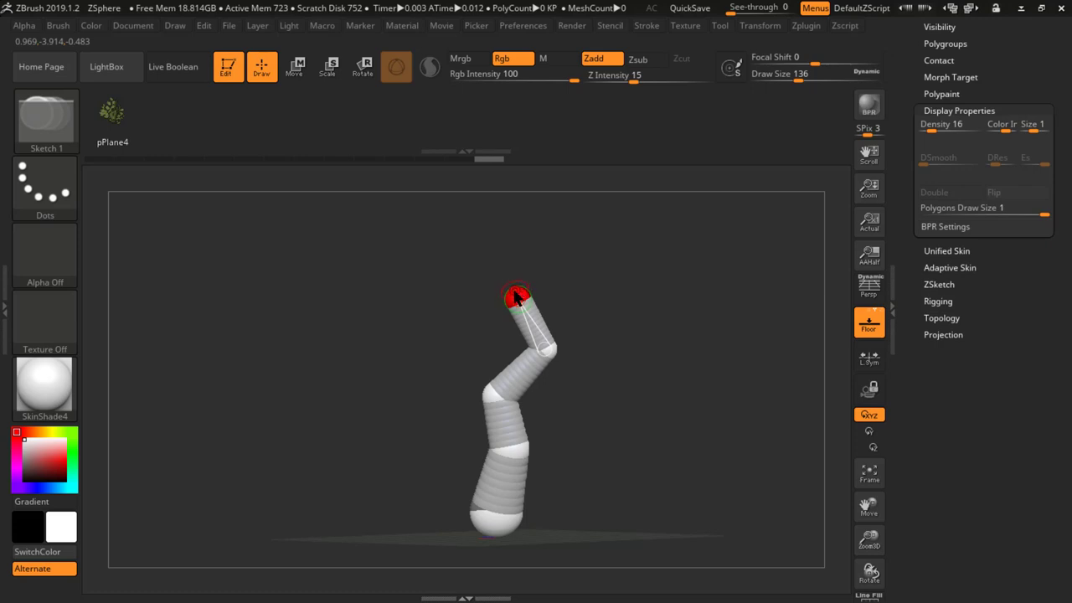
{"action": "key", "text": "w"}
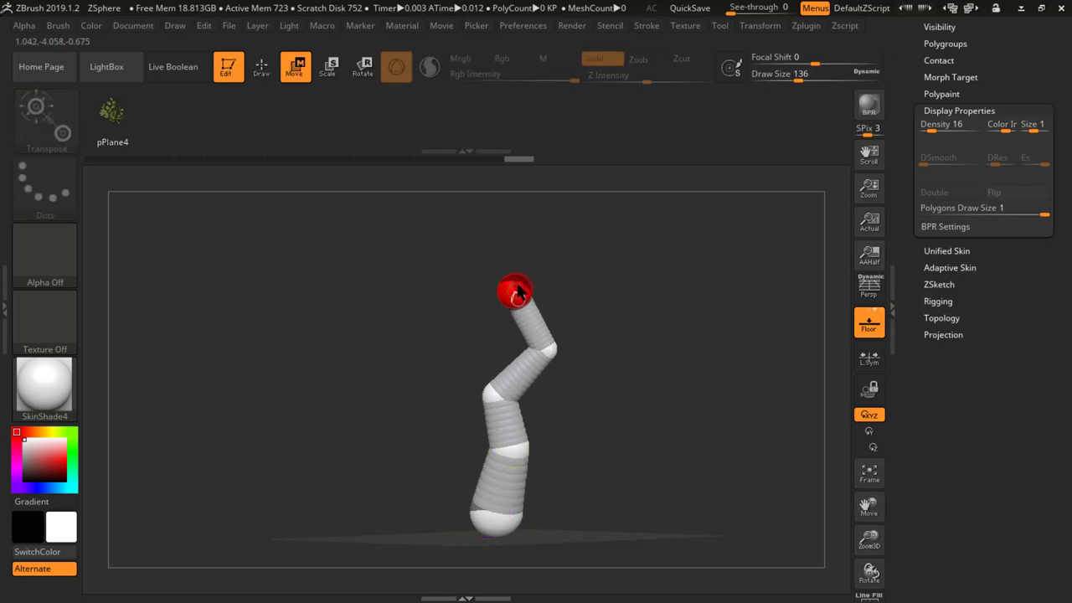
{"action": "mouse_move", "coordinate": [515, 291]}
{"action": "left_mouse_down"}
{"action": "mouse_move", "coordinate": [562, 244]}
{"action": "mouse_move", "coordinate": [584, 243]}
{"action": "left_mouse_up"}
{"action": "key", "text": "e"}
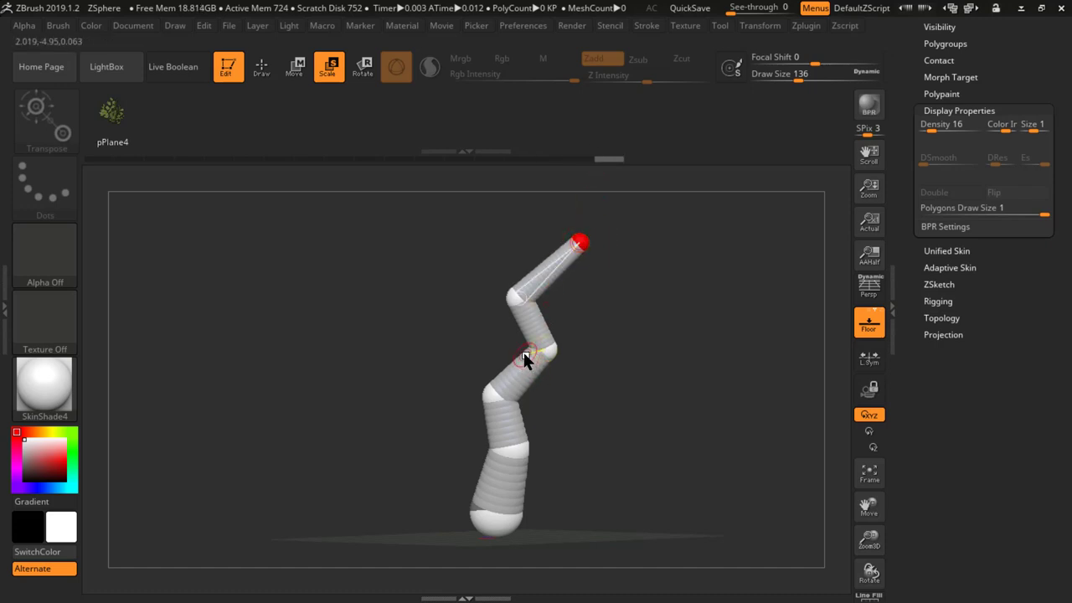
{"action": "key", "text": "q"}
{"action": "key", "text": "a"}
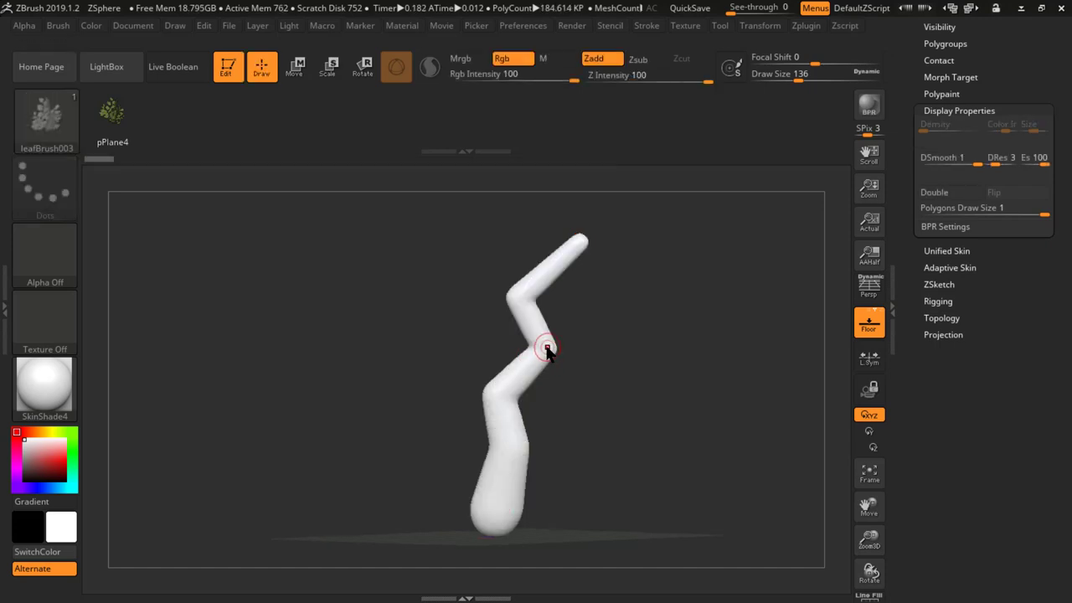
{"action": "key", "text": "a"}
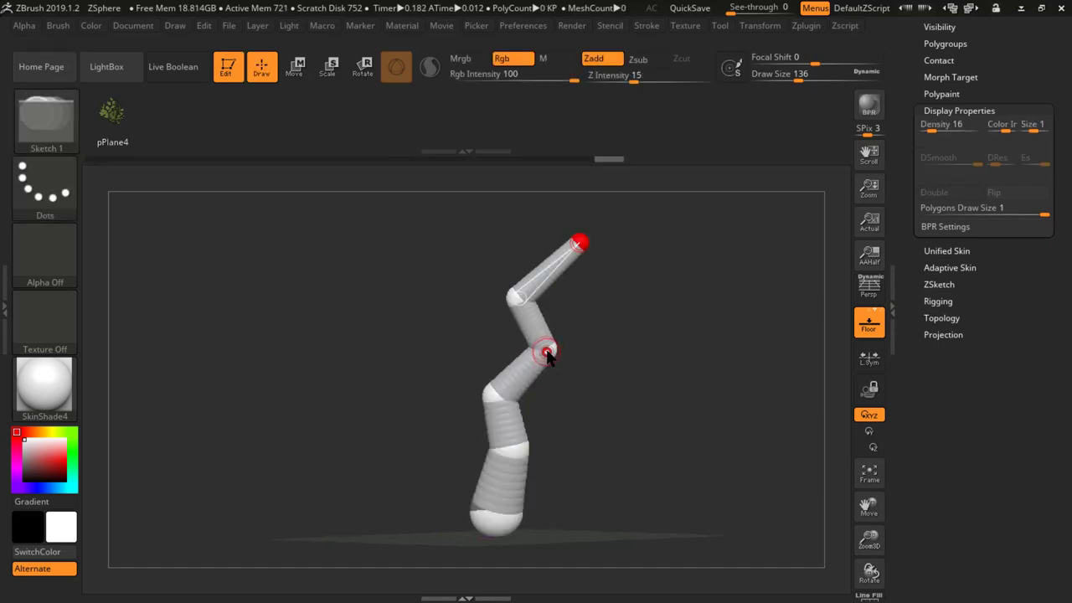
{"action": "key", "text": "a"}
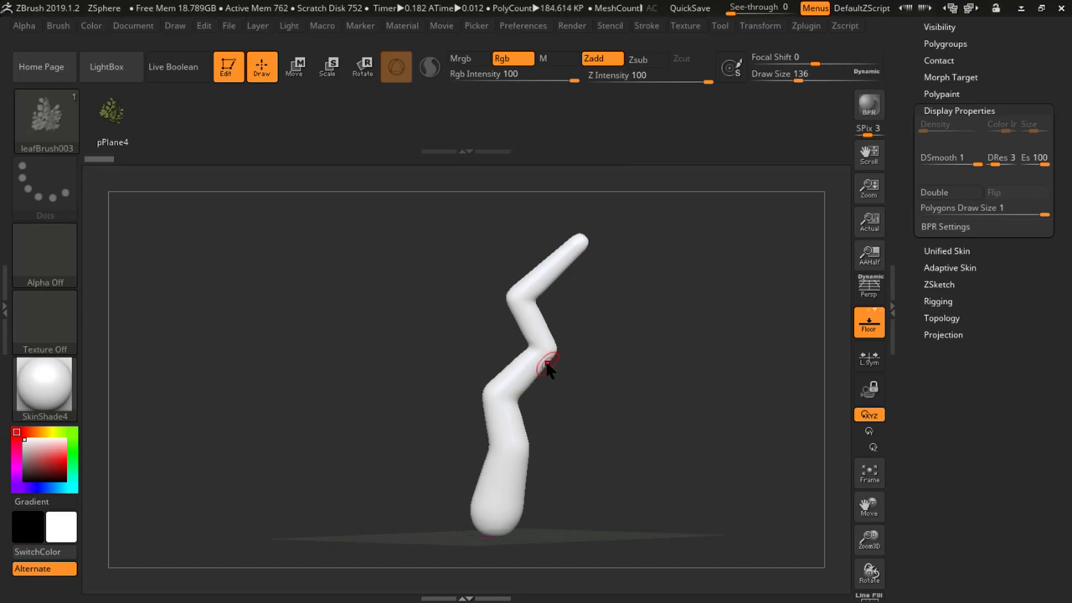
{"action": "key", "text": "a"}
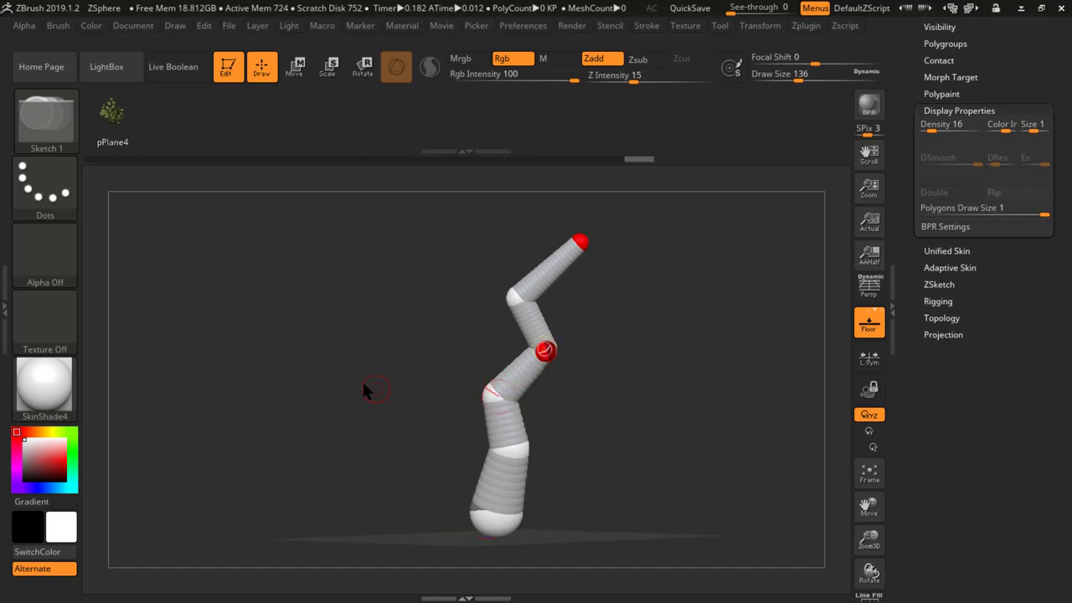
- Grow a new branch sphere out to the upper right and raise its tip
{"action": "left_click_drag", "start_coordinate": [364, 385], "coordinate": [452, 410]}
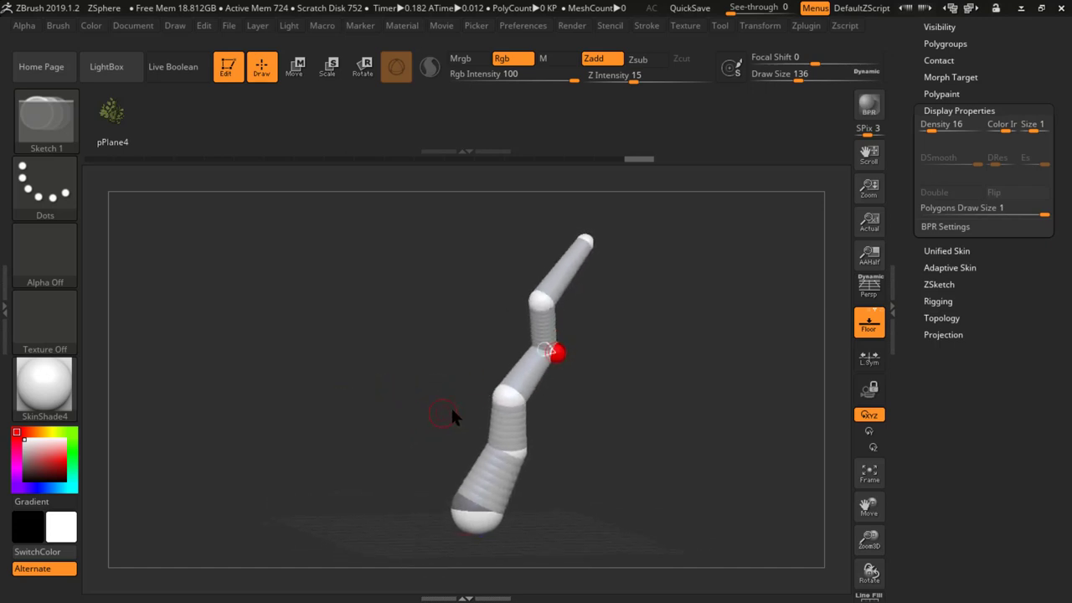
{"action": "key", "text": "w"}
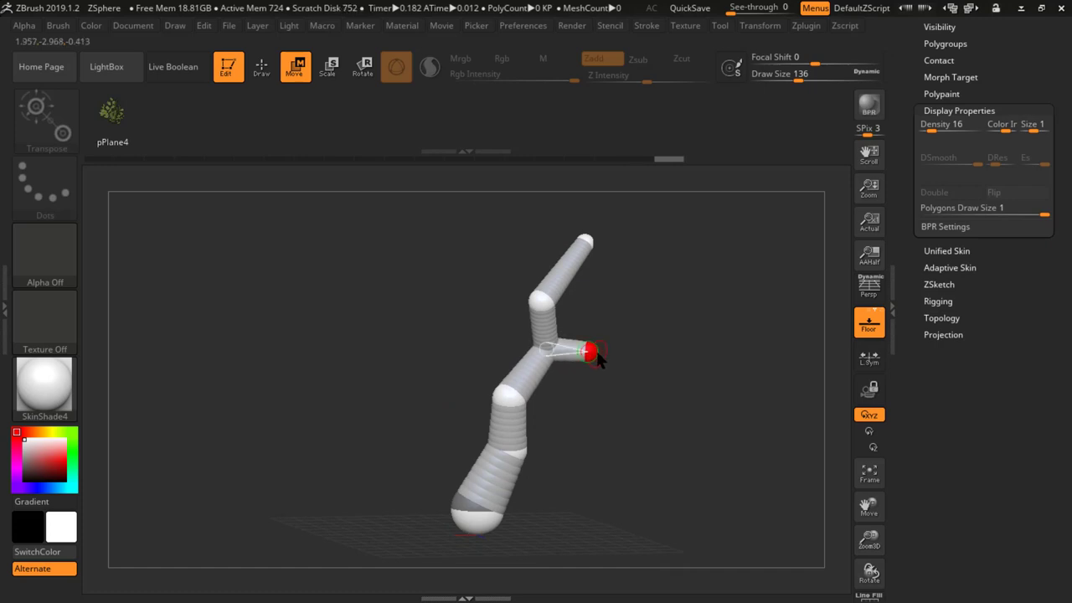
{"action": "key", "text": "q"}
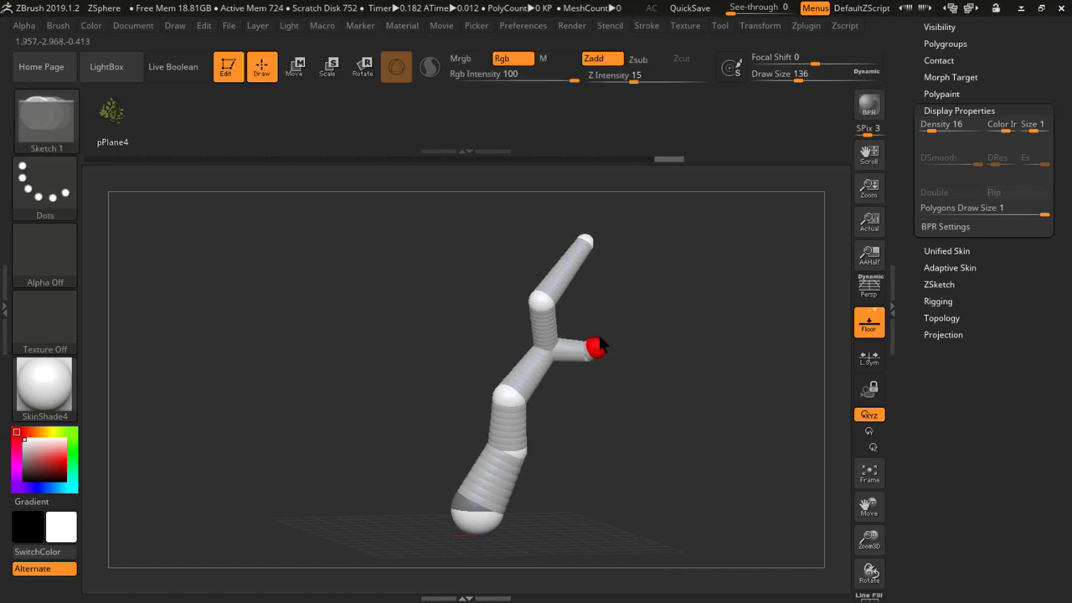
{"action": "key", "text": "w"}
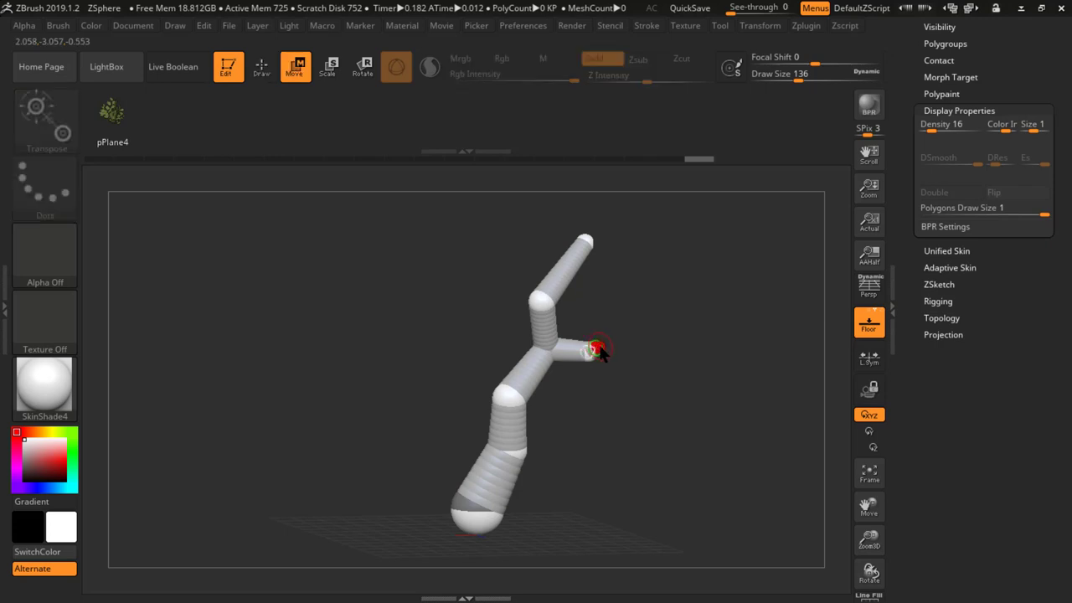
{"action": "mouse_move", "coordinate": [598, 349]}
{"action": "left_mouse_down"}
{"action": "mouse_move", "coordinate": [627, 313]}
{"action": "mouse_move", "coordinate": [628, 295]}
{"action": "left_mouse_up"}
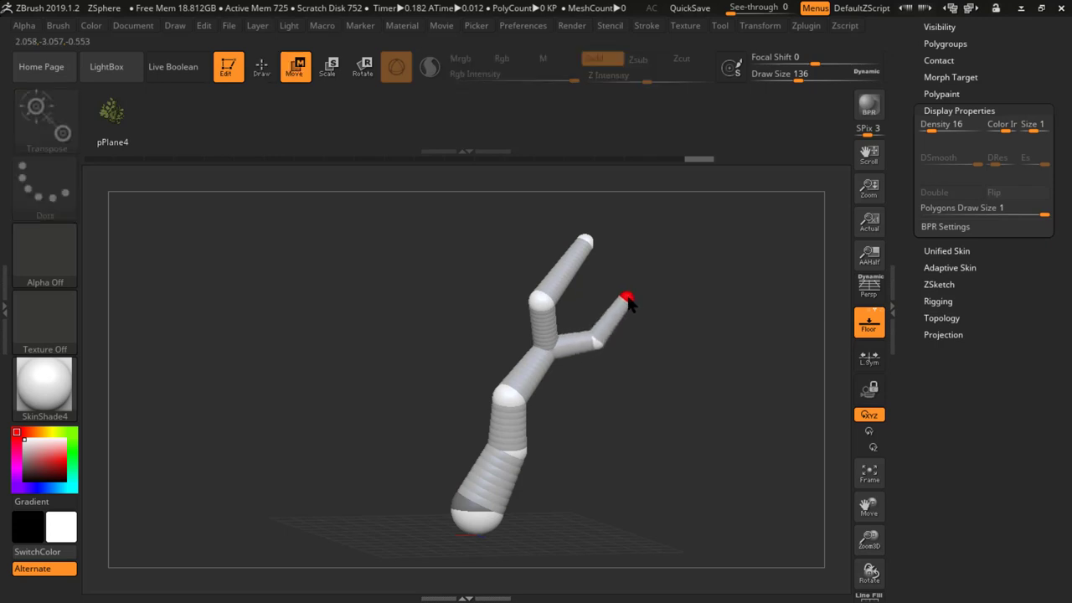
{"action": "left_click_drag", "start_coordinate": [586, 398], "coordinate": [487, 411], "text": "alt"}
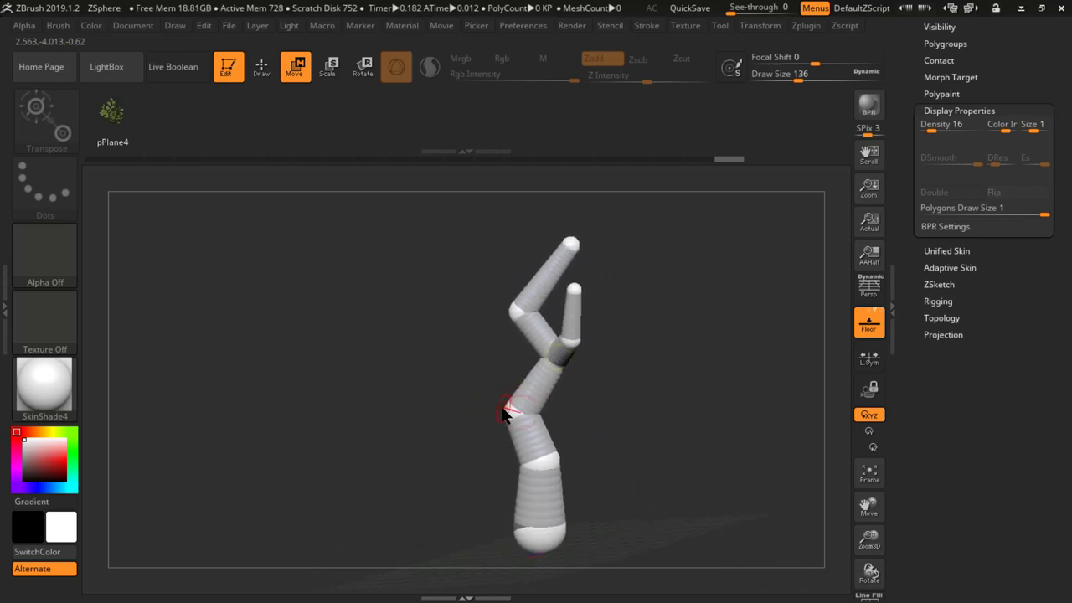
- Add a lower limb bent toward the upper left and swing the left branch upright
{"action": "key", "text": "q"}
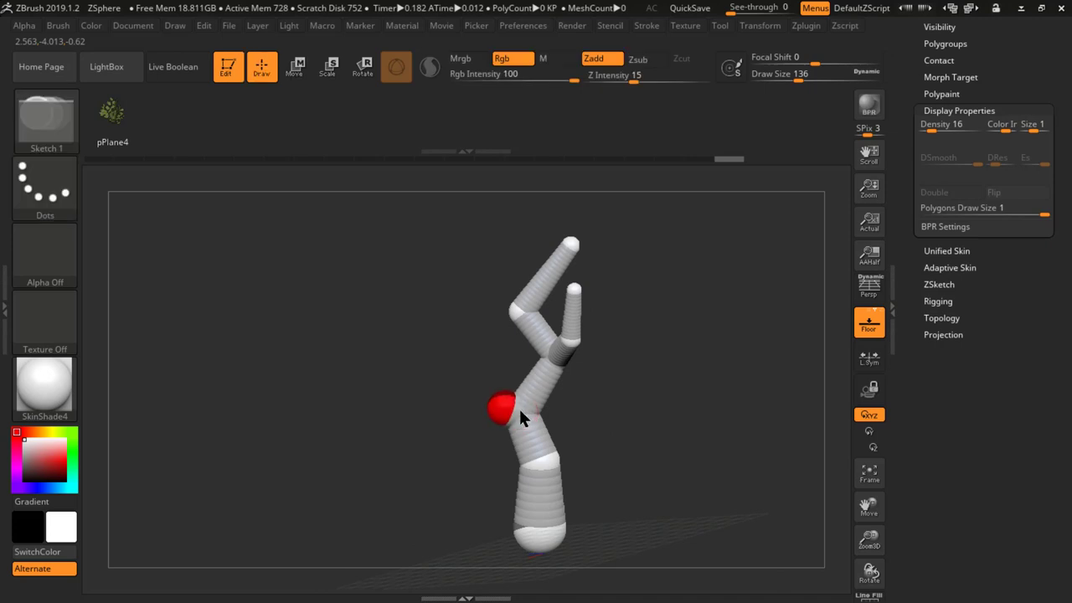
{"action": "key", "text": "w"}
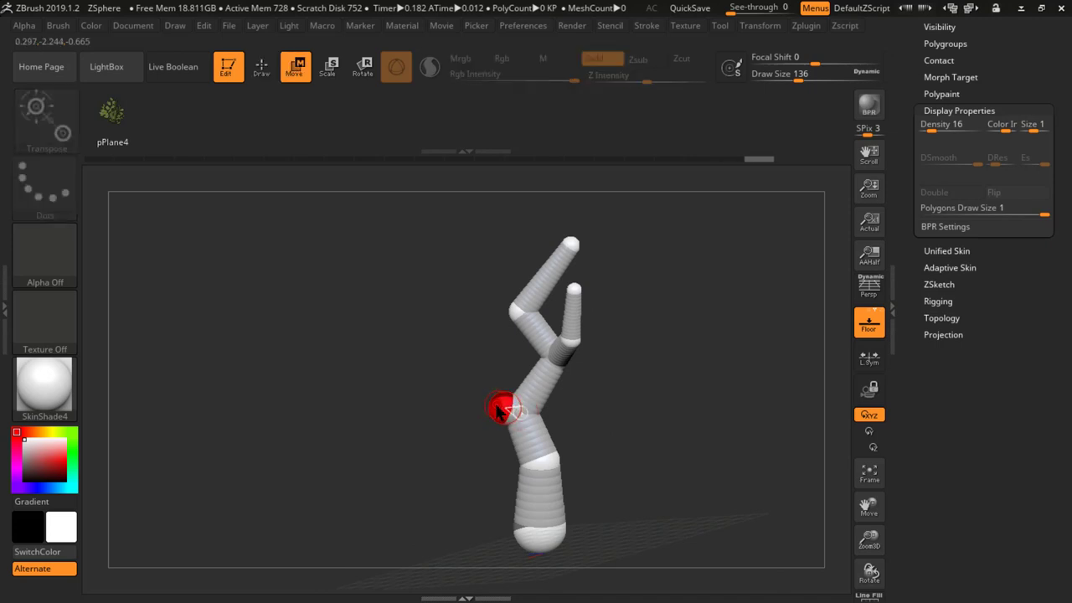
{"action": "left_click_drag", "start_coordinate": [498, 407], "coordinate": [467, 382]}
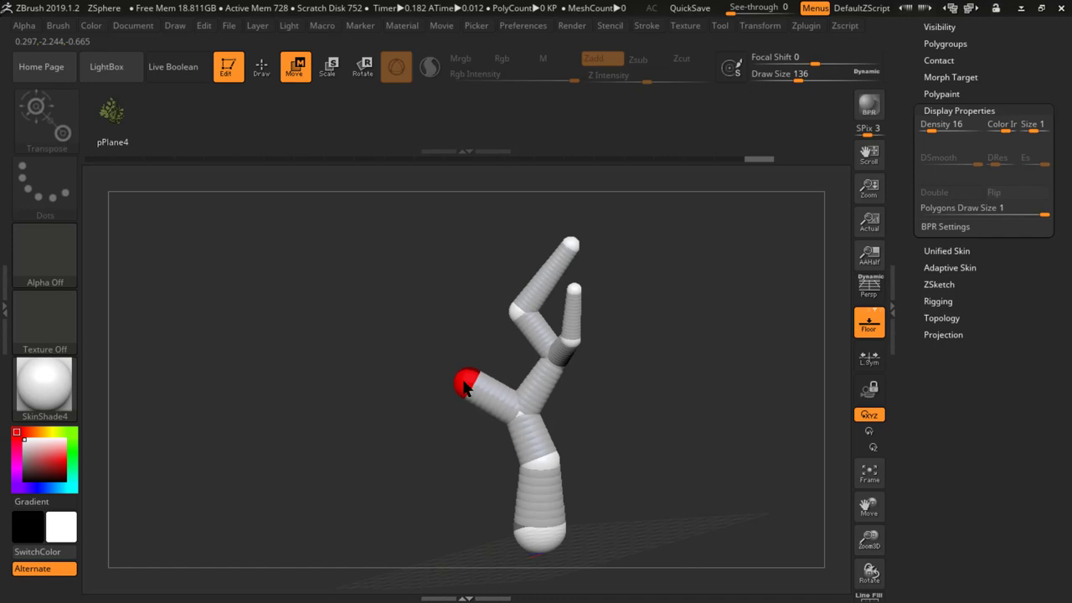
{"action": "key", "text": "e"}
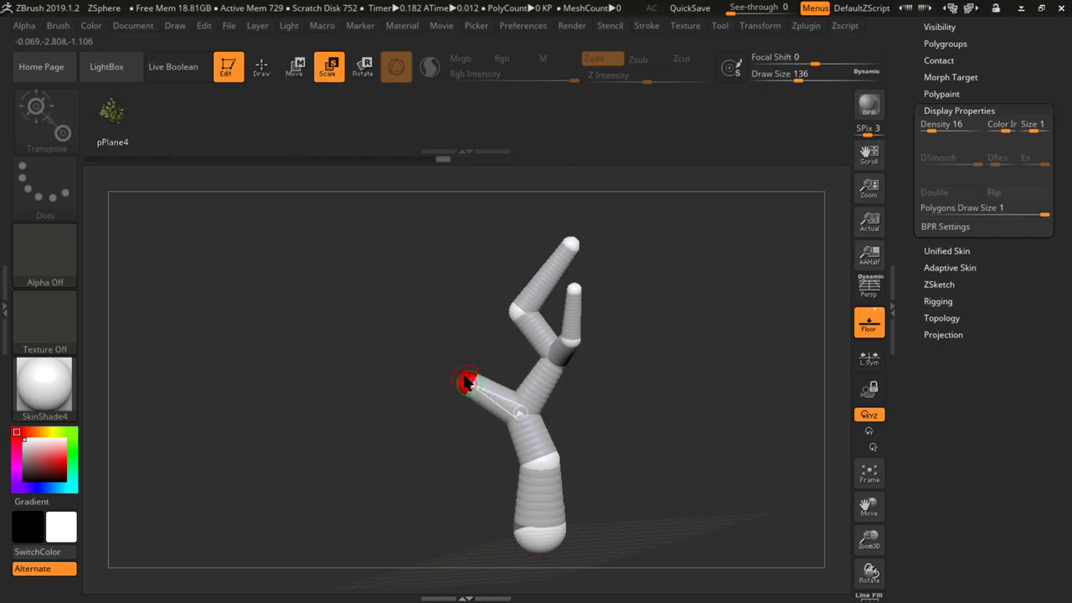
{"action": "key", "text": "q"}
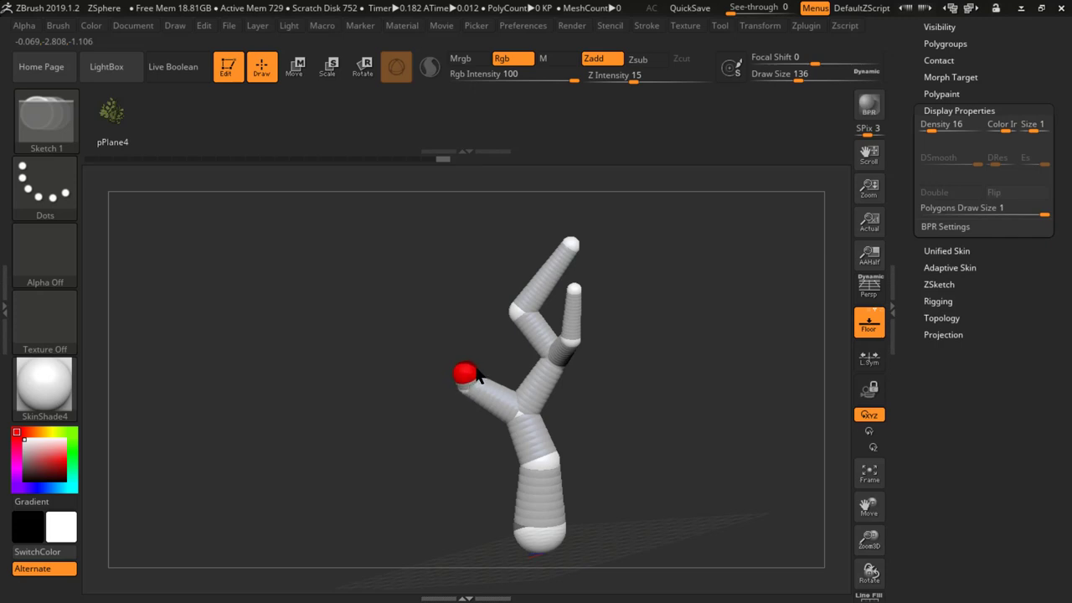
{"action": "key", "text": "w"}
{"action": "left_click_drag", "start_coordinate": [465, 373], "coordinate": [472, 300]}
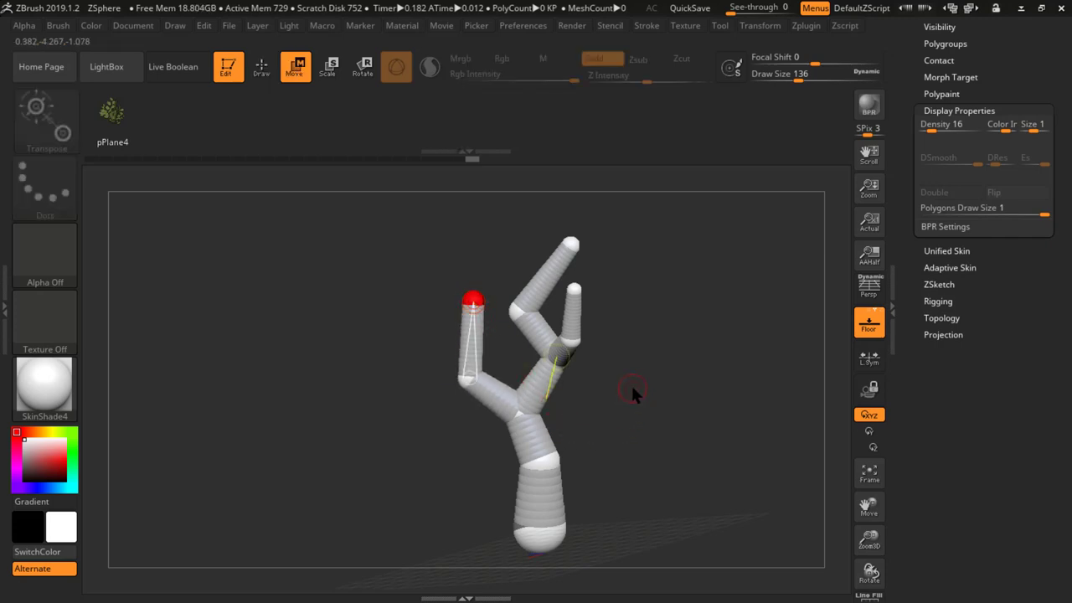
{"action": "left_click_drag", "start_coordinate": [651, 394], "coordinate": [392, 355]}
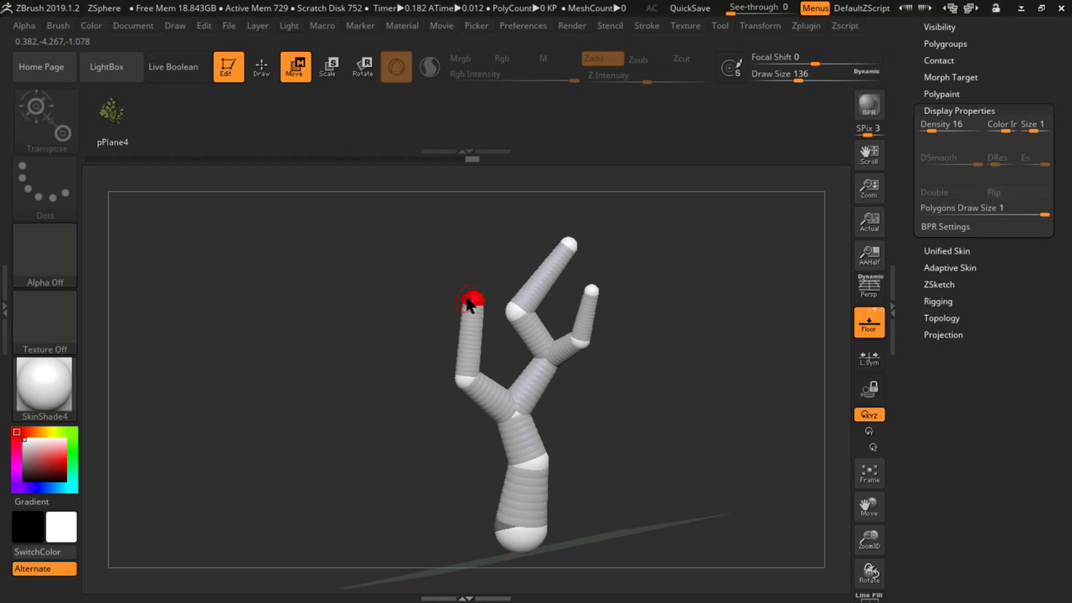
- Extend the left branch with new tip segments bent toward the upper left
{"action": "key", "text": "q"}
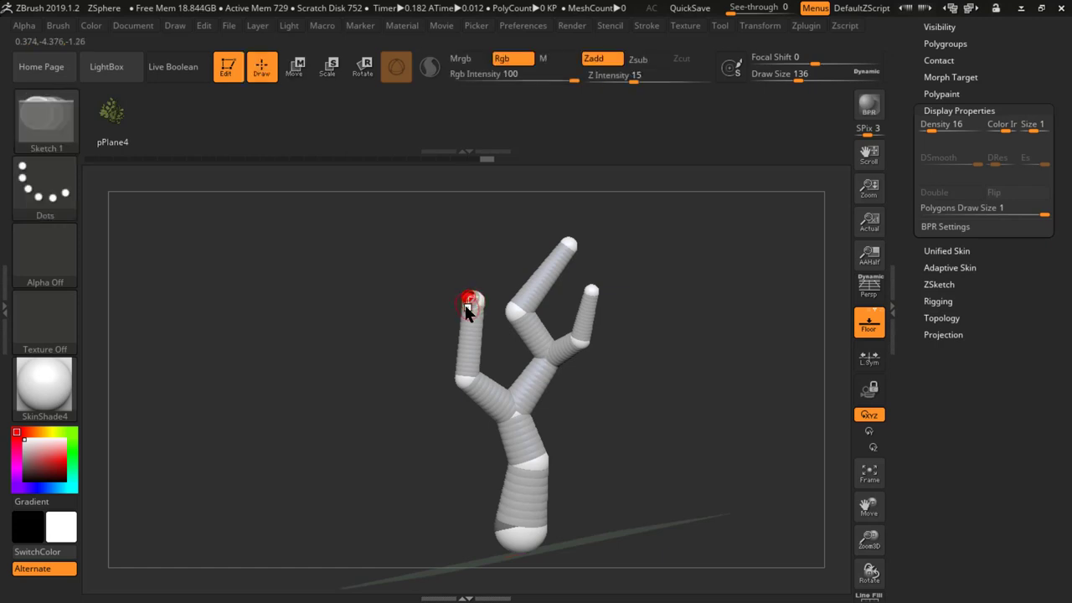
{"action": "key", "text": "w"}
{"action": "left_click_drag", "start_coordinate": [461, 299], "coordinate": [440, 280]}
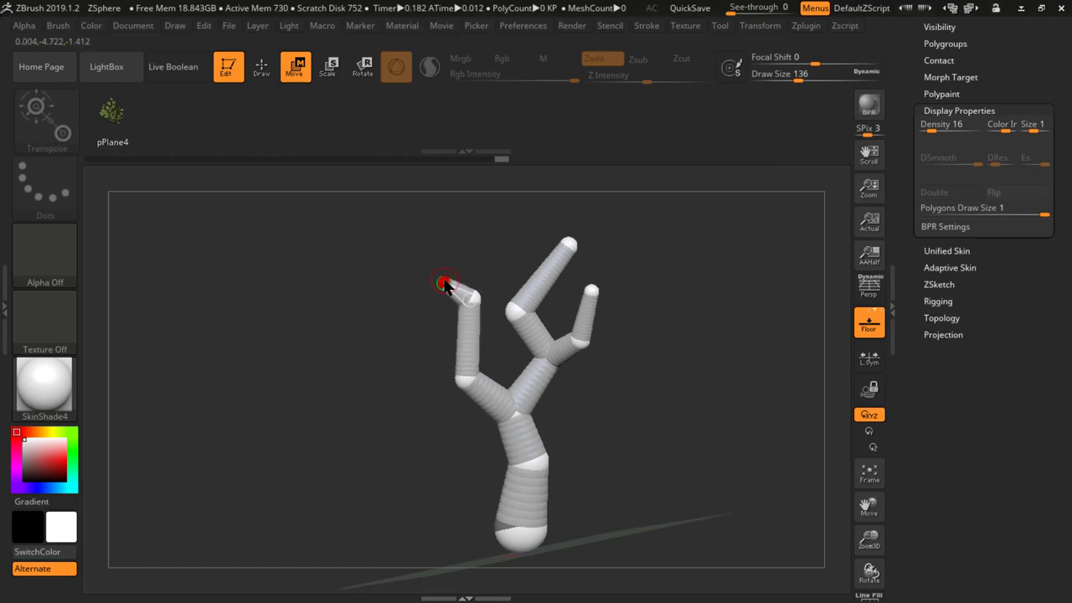
{"action": "key", "text": "q"}
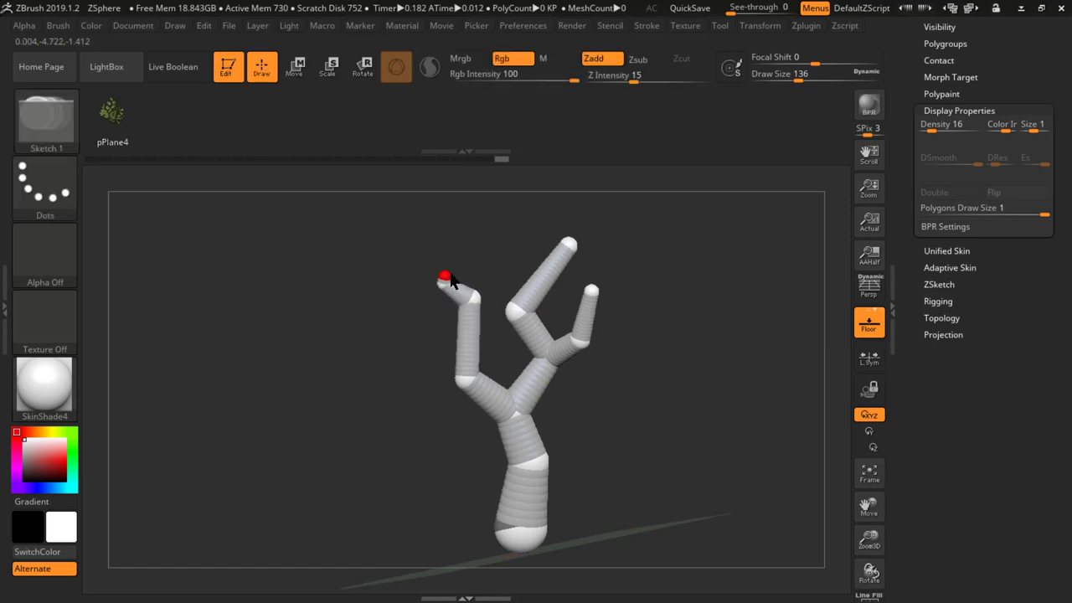
{"action": "key", "text": "w"}
{"action": "mouse_move", "coordinate": [443, 281]}
{"action": "left_mouse_down"}
{"action": "mouse_move", "coordinate": [488, 237]}
{"action": "mouse_move", "coordinate": [461, 233]}
{"action": "mouse_move", "coordinate": [451, 272]}
{"action": "left_mouse_up"}
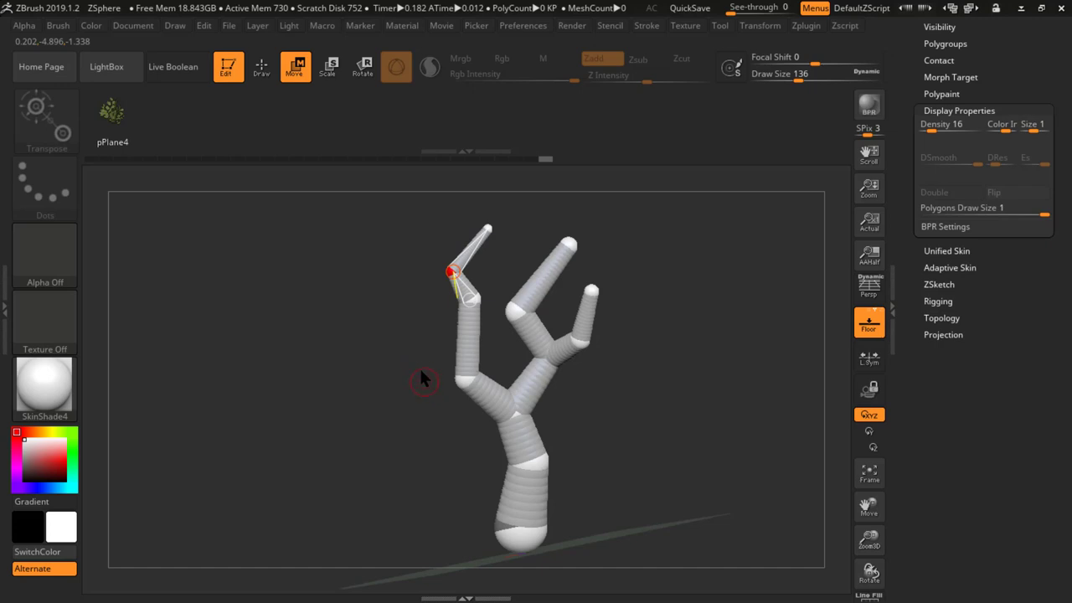
{"action": "mouse_move", "coordinate": [421, 379]}
{"action": "left_mouse_down"}
{"action": "mouse_move", "coordinate": [453, 423]}
{"action": "mouse_move", "coordinate": [438, 354]}
{"action": "mouse_move", "coordinate": [657, 415]}
{"action": "mouse_move", "coordinate": [569, 402]}
{"action": "mouse_move", "coordinate": [510, 409]}
{"action": "mouse_move", "coordinate": [457, 425]}
{"action": "mouse_move", "coordinate": [483, 429]}
{"action": "mouse_move", "coordinate": [480, 457]}
{"action": "mouse_move", "coordinate": [566, 431]}
{"action": "mouse_move", "coordinate": [612, 368]}
{"action": "left_mouse_up"}
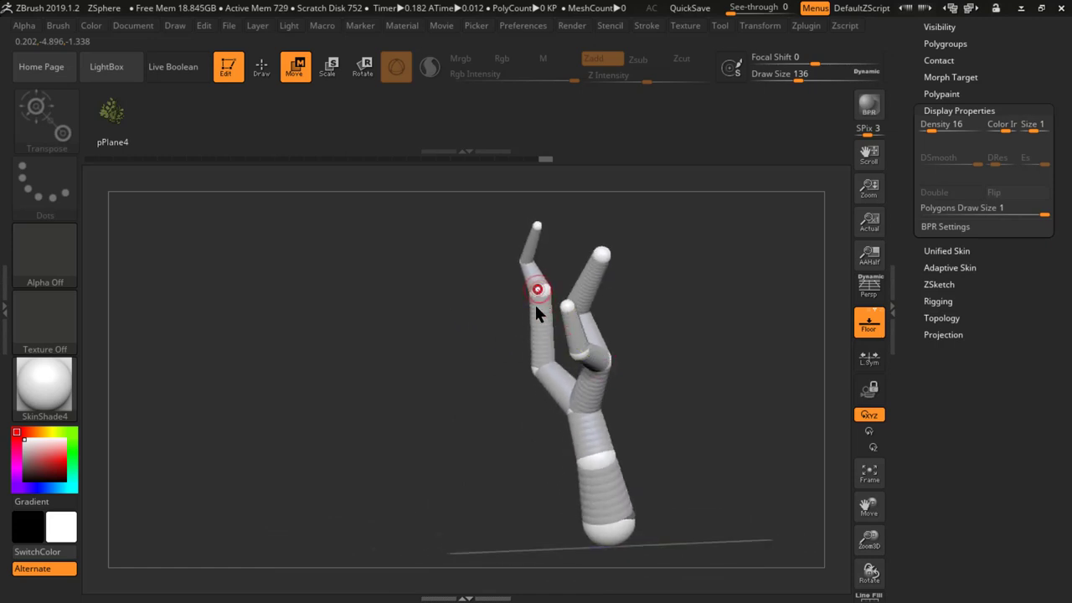
- Bend the upper branch segment down and left and stand its tip segment upright
{"action": "left_click_drag", "start_coordinate": [536, 308], "coordinate": [491, 318]}
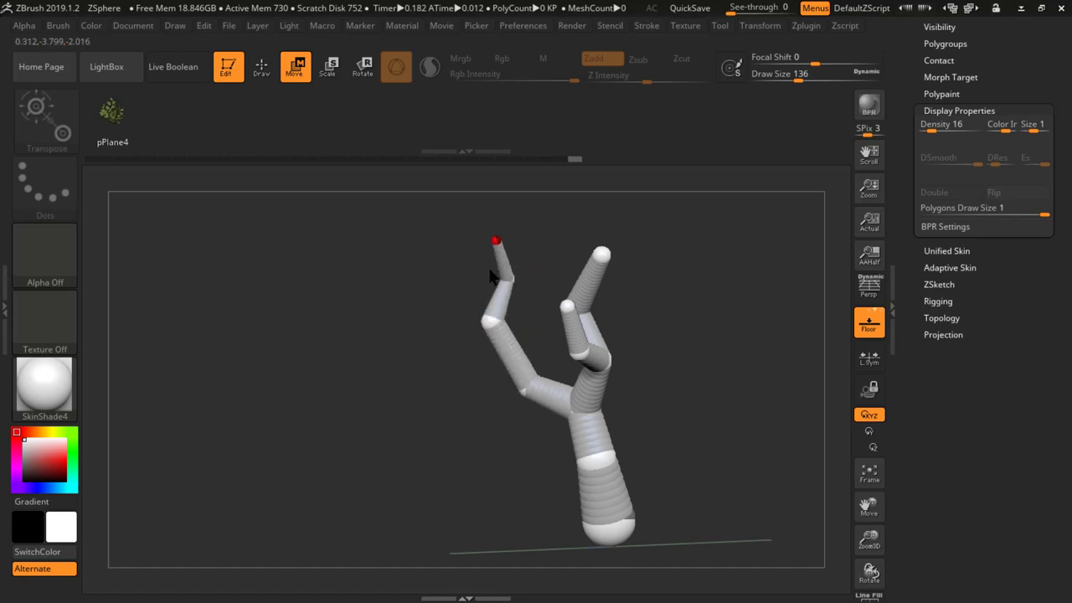
{"action": "left_click_drag", "start_coordinate": [491, 276], "coordinate": [483, 301]}
{"action": "mouse_move", "coordinate": [445, 379]}
{"action": "left_mouse_down"}
{"action": "mouse_move", "coordinate": [444, 407]}
{"action": "mouse_move", "coordinate": [424, 378]}
{"action": "mouse_move", "coordinate": [400, 383]}
{"action": "mouse_move", "coordinate": [458, 408]}
{"action": "mouse_move", "coordinate": [494, 393]}
{"action": "mouse_move", "coordinate": [468, 369]}
{"action": "mouse_move", "coordinate": [505, 393]}
{"action": "mouse_move", "coordinate": [547, 354]}
{"action": "mouse_move", "coordinate": [426, 383]}
{"action": "left_mouse_up"}
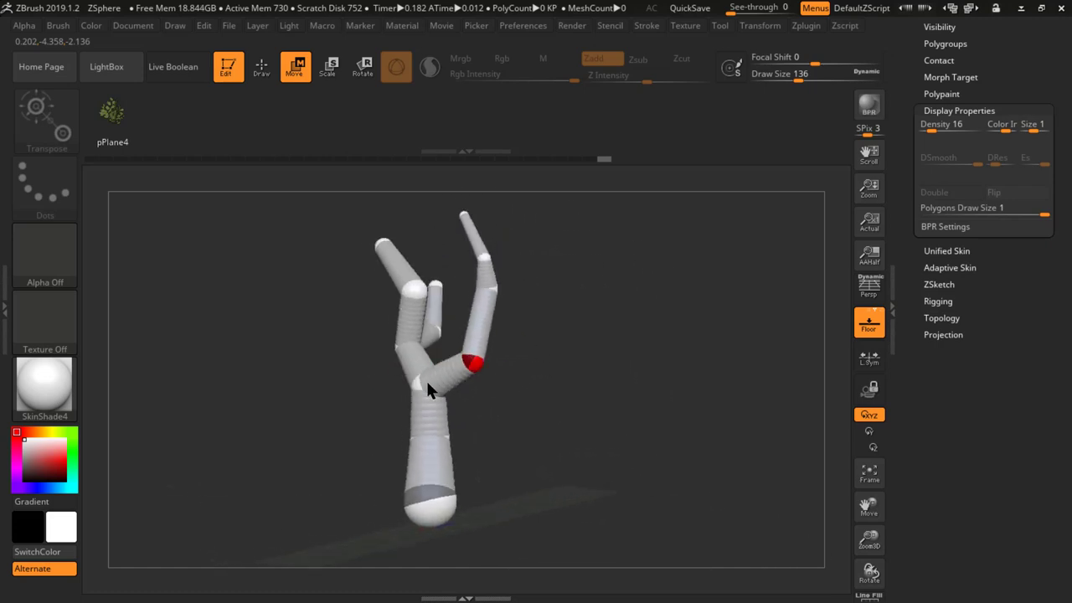
{"action": "left_click_drag", "start_coordinate": [531, 434], "coordinate": [544, 402]}
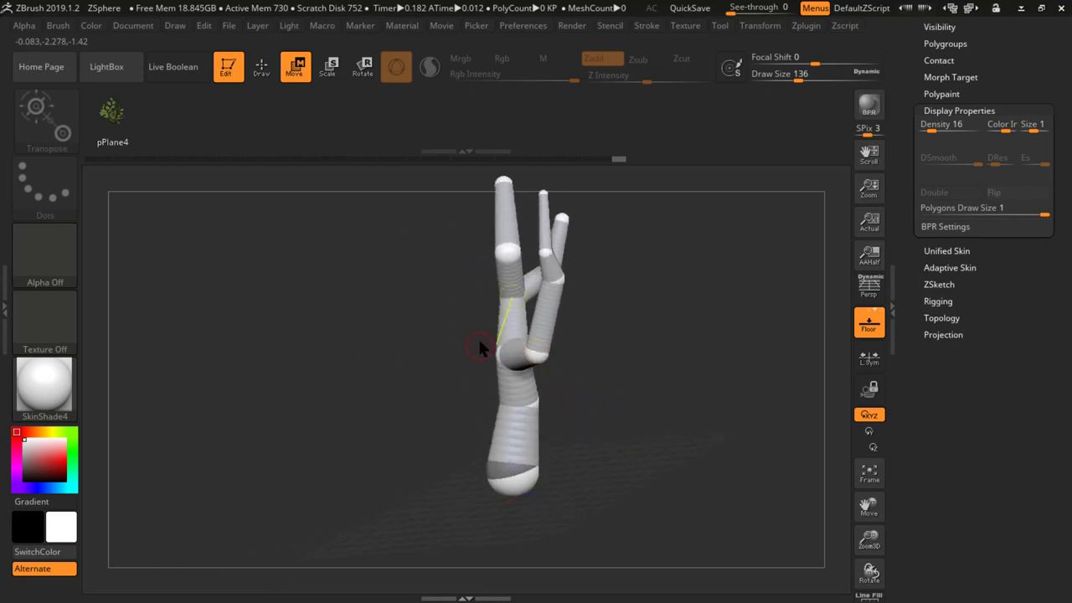
- Add a side branch off the trunk to the left and bend its tip upward and inward
{"action": "key", "text": "q"}
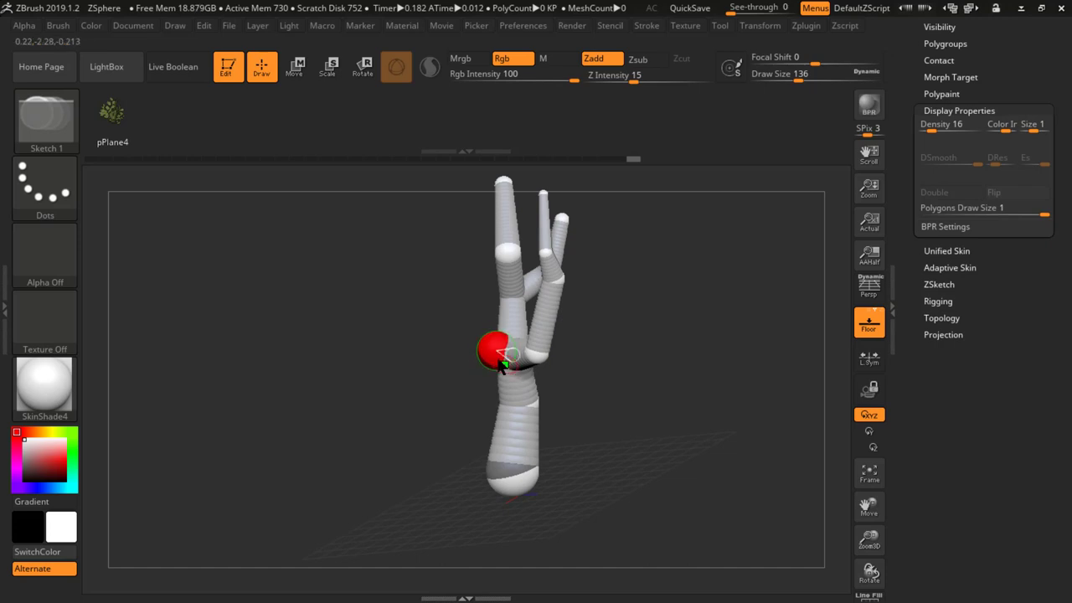
{"action": "key", "text": "w"}
{"action": "mouse_move", "coordinate": [498, 356]}
{"action": "left_mouse_down"}
{"action": "mouse_move", "coordinate": [461, 335]}
{"action": "mouse_move", "coordinate": [452, 347]}
{"action": "left_mouse_up"}
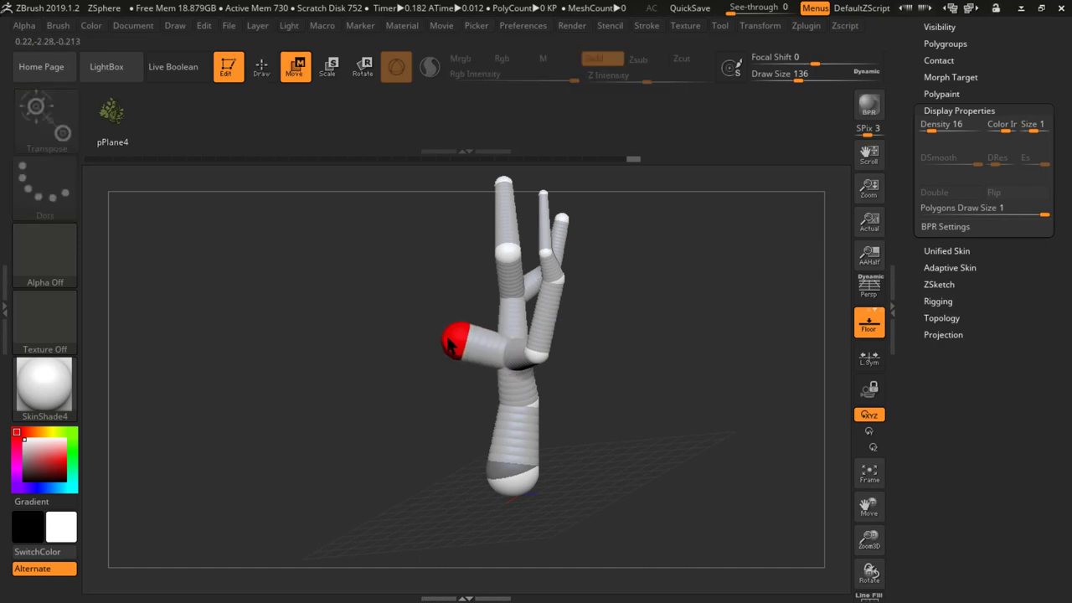
{"action": "key", "text": "e"}
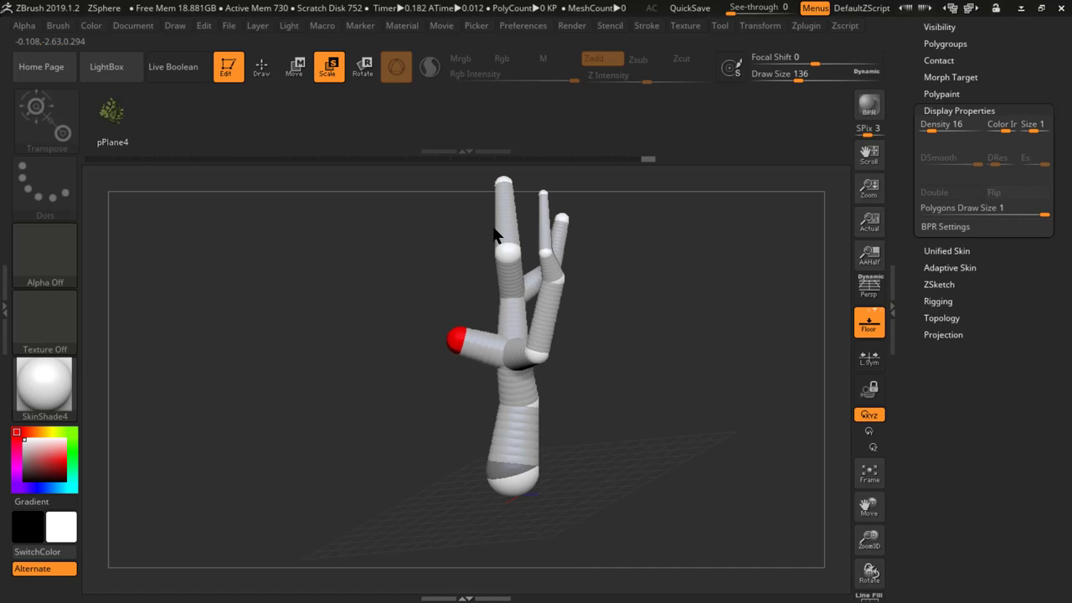
{"action": "key", "text": "q"}
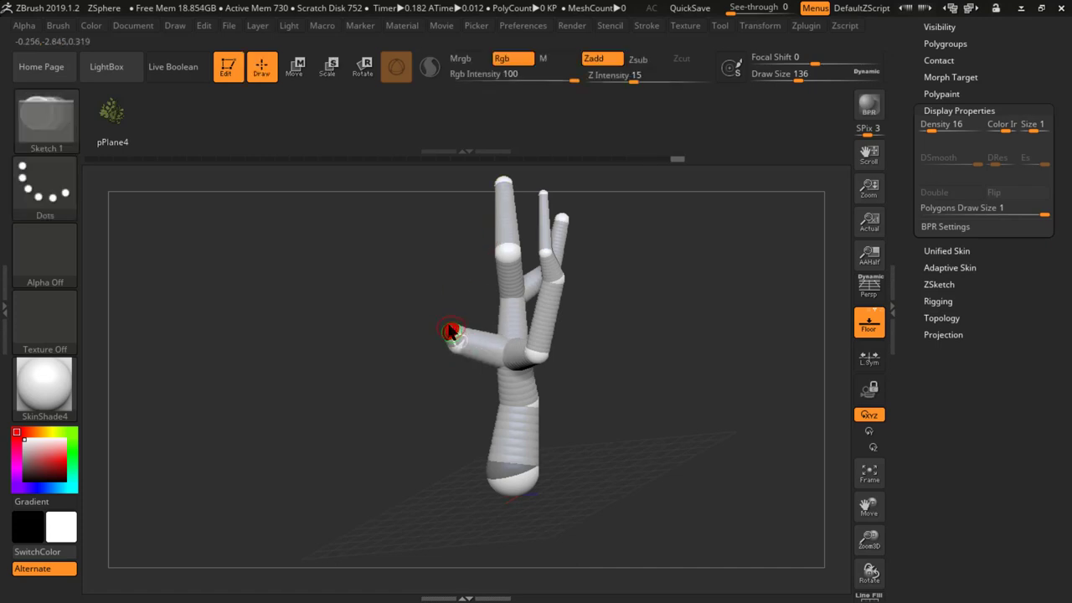
{"action": "key", "text": "w"}
{"action": "mouse_move", "coordinate": [460, 328]}
{"action": "left_mouse_down"}
{"action": "mouse_move", "coordinate": [449, 279]}
{"action": "mouse_move", "coordinate": [448, 292]}
{"action": "left_mouse_up"}
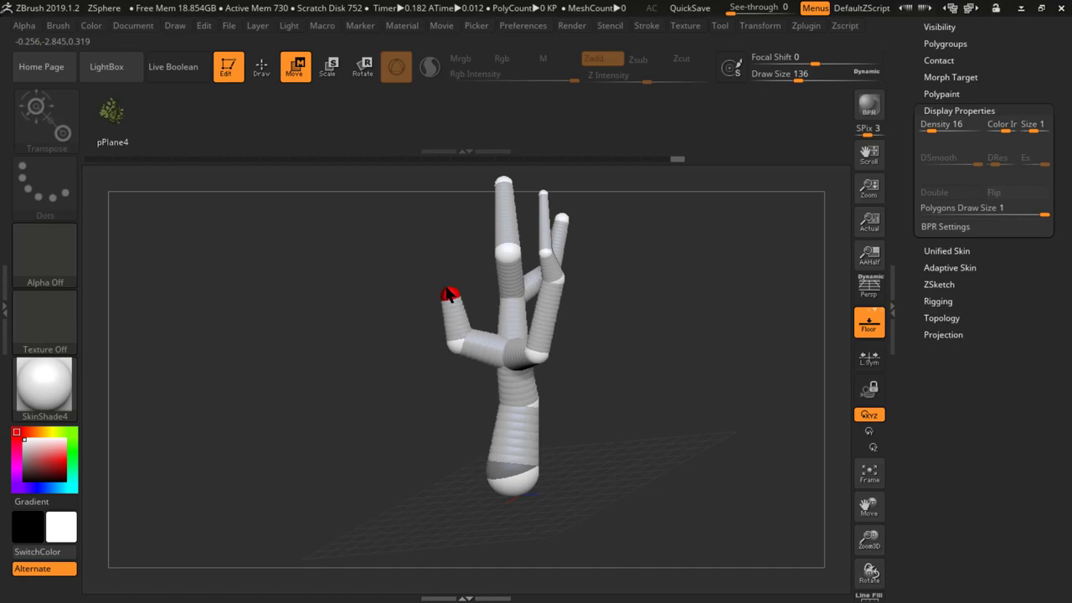
{"action": "key", "text": "q"}
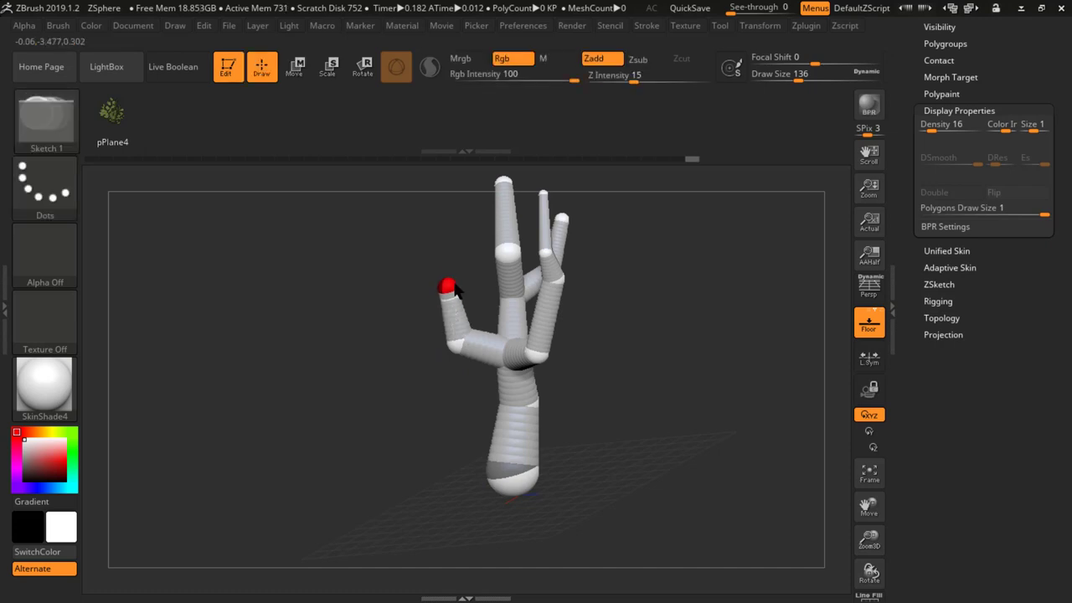
{"action": "key", "text": "w"}
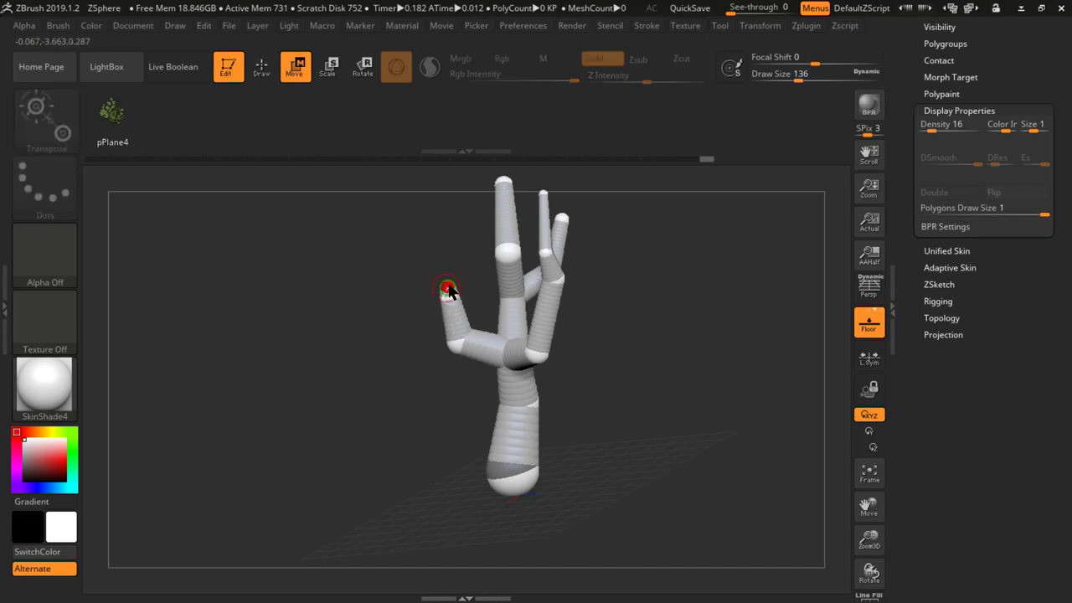
{"action": "left_click_drag", "start_coordinate": [452, 289], "coordinate": [475, 237]}
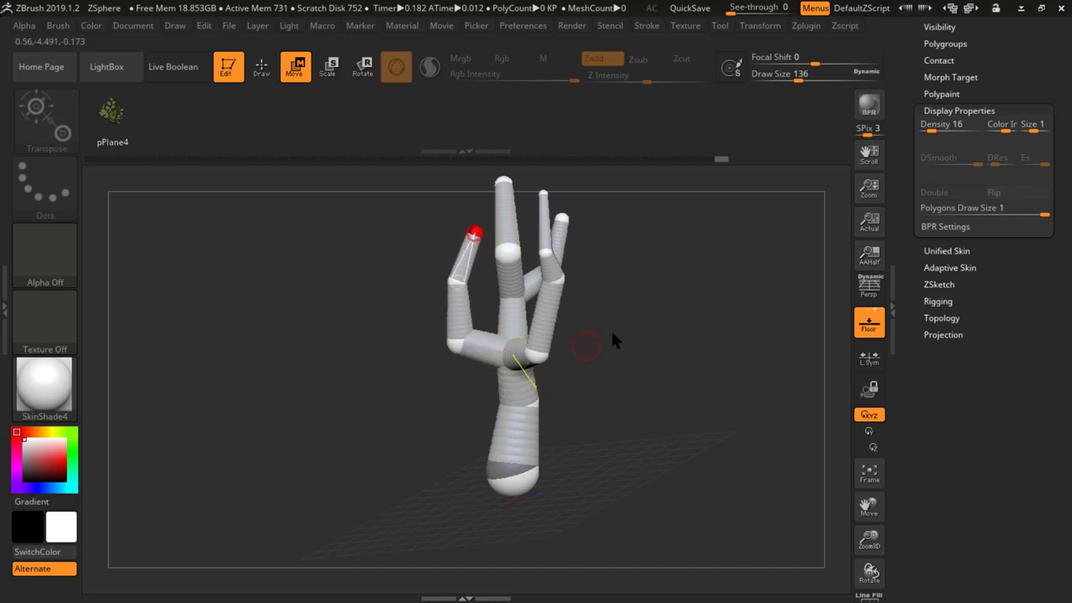
{"action": "mouse_move", "coordinate": [612, 333]}
{"action": "left_mouse_down"}
{"action": "mouse_move", "coordinate": [500, 377]}
{"action": "mouse_move", "coordinate": [575, 371]}
{"action": "mouse_move", "coordinate": [552, 393]}
{"action": "mouse_move", "coordinate": [457, 388]}
{"action": "mouse_move", "coordinate": [528, 411]}
{"action": "mouse_move", "coordinate": [528, 426]}
{"action": "mouse_move", "coordinate": [518, 345]}
{"action": "mouse_move", "coordinate": [539, 303]}
{"action": "mouse_move", "coordinate": [547, 328]}
{"action": "mouse_move", "coordinate": [522, 366]}
{"action": "mouse_move", "coordinate": [548, 323]}
{"action": "mouse_move", "coordinate": [504, 346]}
{"action": "mouse_move", "coordinate": [525, 334]}
{"action": "left_mouse_up"}
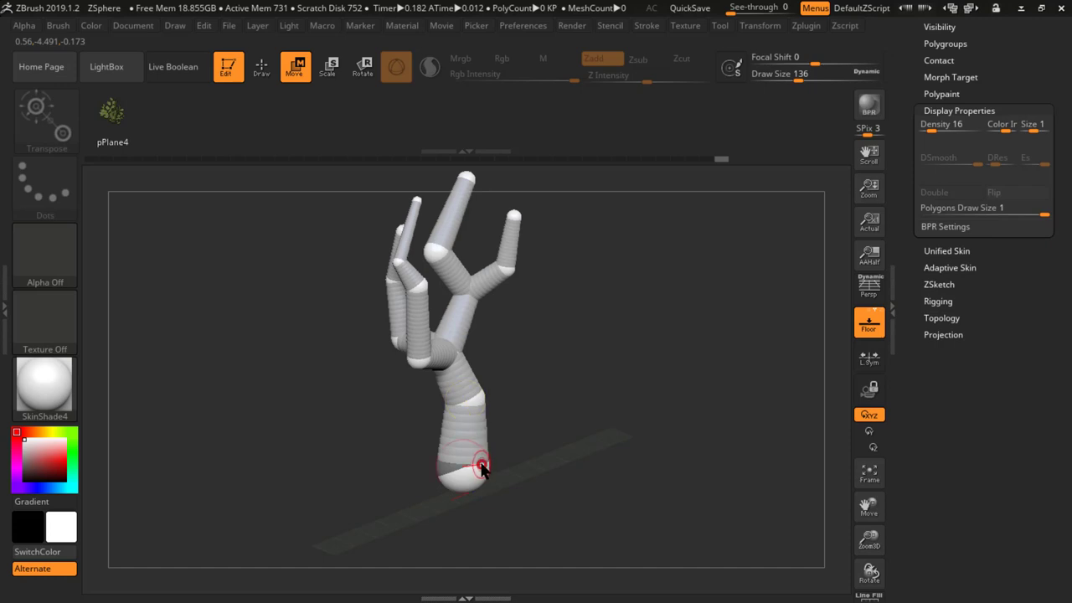
- Grow a new root sphere from the bottom sphere and pull it out to the right
{"action": "key", "text": "q"}
{"action": "left_click_drag", "start_coordinate": [479, 466], "coordinate": [503, 471]}
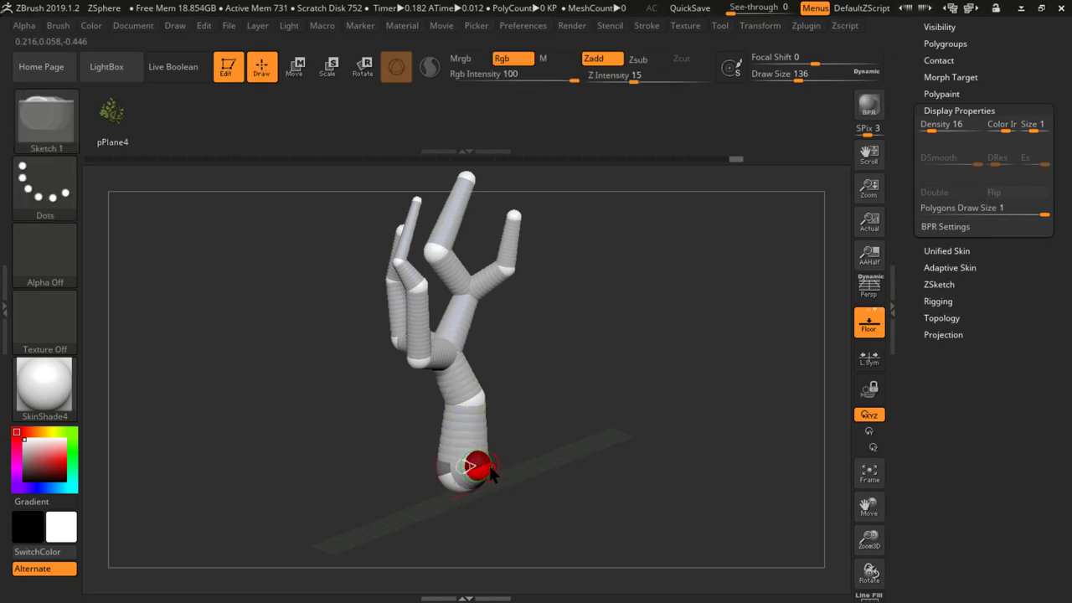
{"action": "key", "text": "w"}
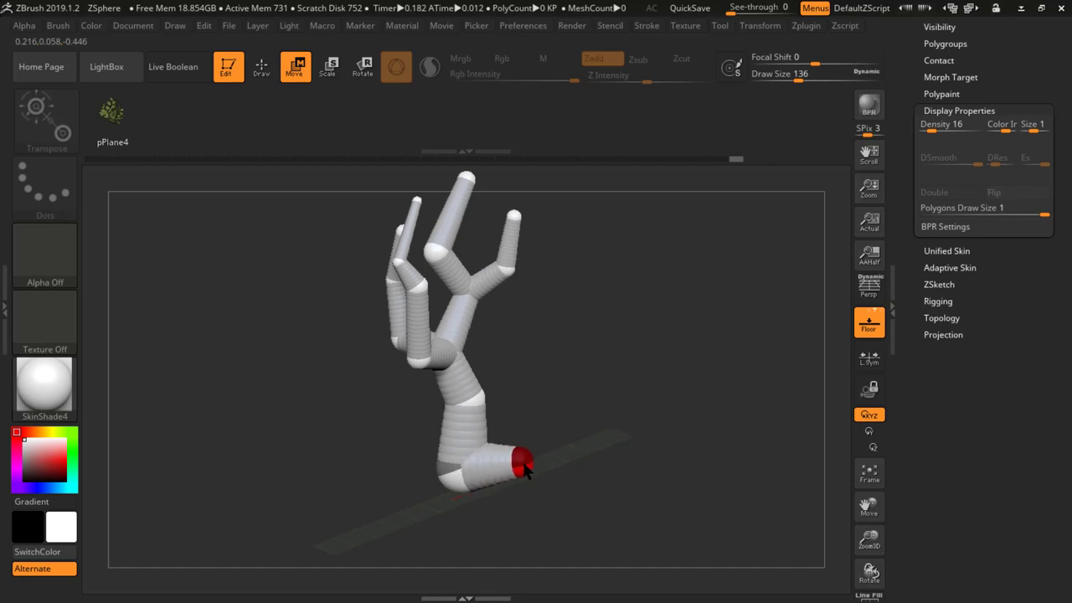
{"action": "key", "text": "q"}
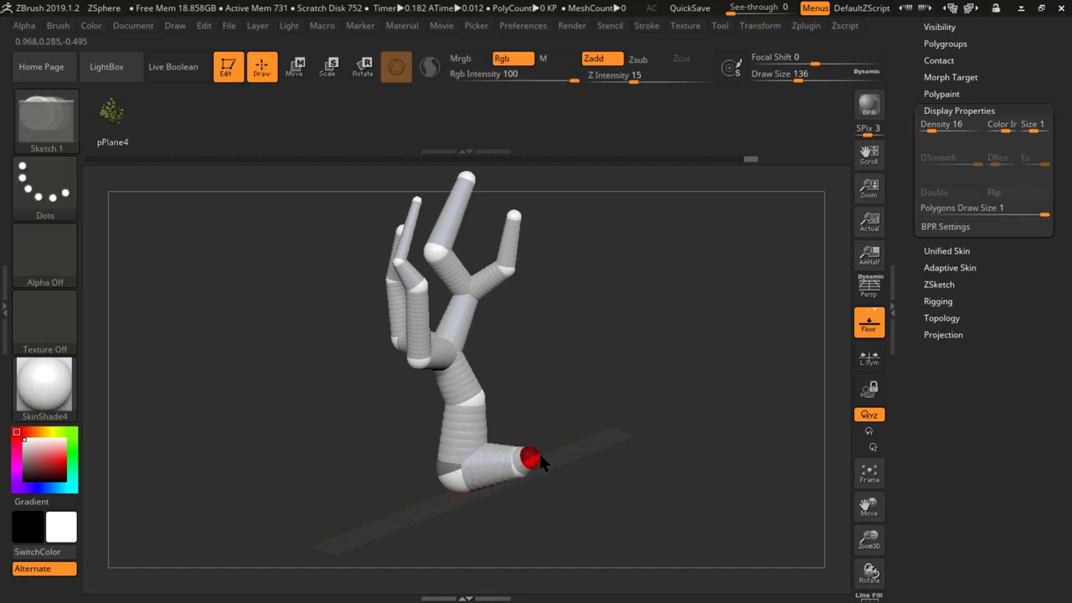
{"action": "key", "text": "w"}
{"action": "mouse_move", "coordinate": [534, 458]}
{"action": "left_mouse_down"}
{"action": "mouse_move", "coordinate": [559, 456]}
{"action": "mouse_move", "coordinate": [568, 471]}
{"action": "mouse_move", "coordinate": [596, 362]}
{"action": "mouse_move", "coordinate": [615, 401]}
{"action": "mouse_move", "coordinate": [569, 482]}
{"action": "mouse_move", "coordinate": [604, 436]}
{"action": "mouse_move", "coordinate": [542, 448]}
{"action": "mouse_move", "coordinate": [549, 422]}
{"action": "mouse_move", "coordinate": [566, 421]}
{"action": "mouse_move", "coordinate": [555, 409]}
{"action": "mouse_move", "coordinate": [559, 445]}
{"action": "mouse_move", "coordinate": [519, 375]}
{"action": "mouse_move", "coordinate": [582, 343]}
{"action": "mouse_move", "coordinate": [483, 383]}
{"action": "mouse_move", "coordinate": [444, 378]}
{"action": "mouse_move", "coordinate": [488, 432]}
{"action": "left_mouse_up"}
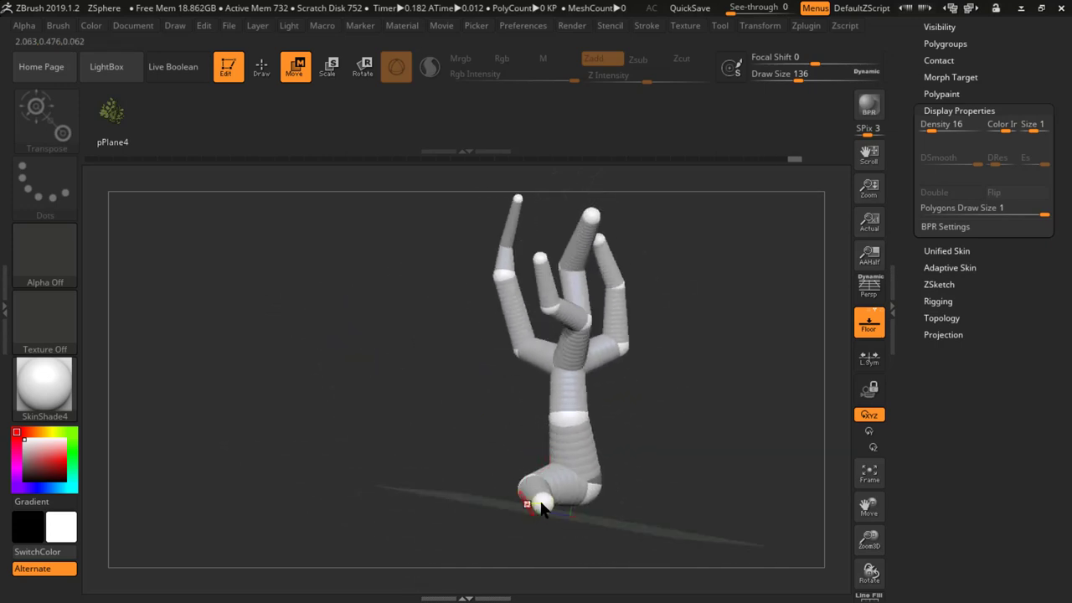
{"action": "mouse_move", "coordinate": [622, 486]}
{"action": "left_mouse_down"}
{"action": "mouse_move", "coordinate": [550, 502]}
{"action": "mouse_move", "coordinate": [570, 487]}
{"action": "mouse_move", "coordinate": [574, 508]}
{"action": "mouse_move", "coordinate": [591, 505]}
{"action": "mouse_move", "coordinate": [557, 505]}
{"action": "mouse_move", "coordinate": [616, 475]}
{"action": "left_mouse_up"}
- Extend that root with another sphere at its tip, nudged slightly right
{"action": "key", "text": "q"}
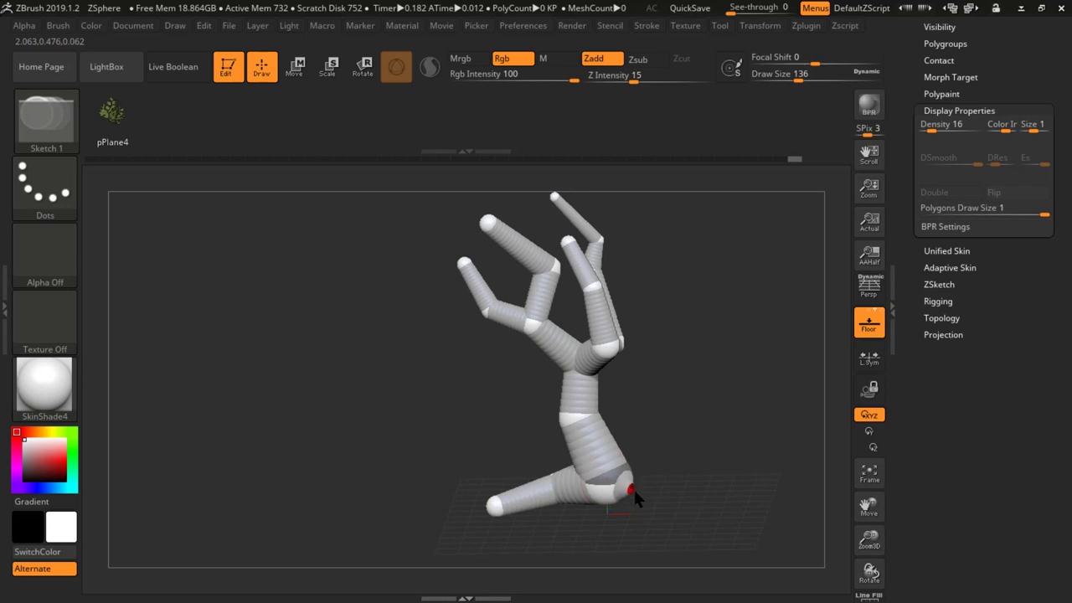
{"action": "left_click", "coordinate": [640, 490]}
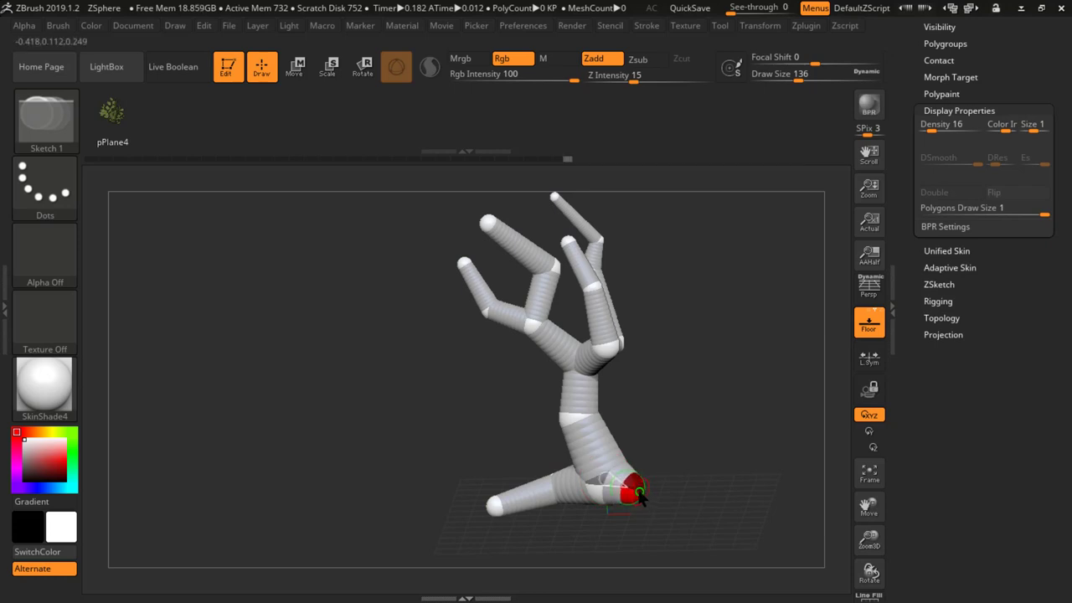
{"action": "key", "text": "w"}
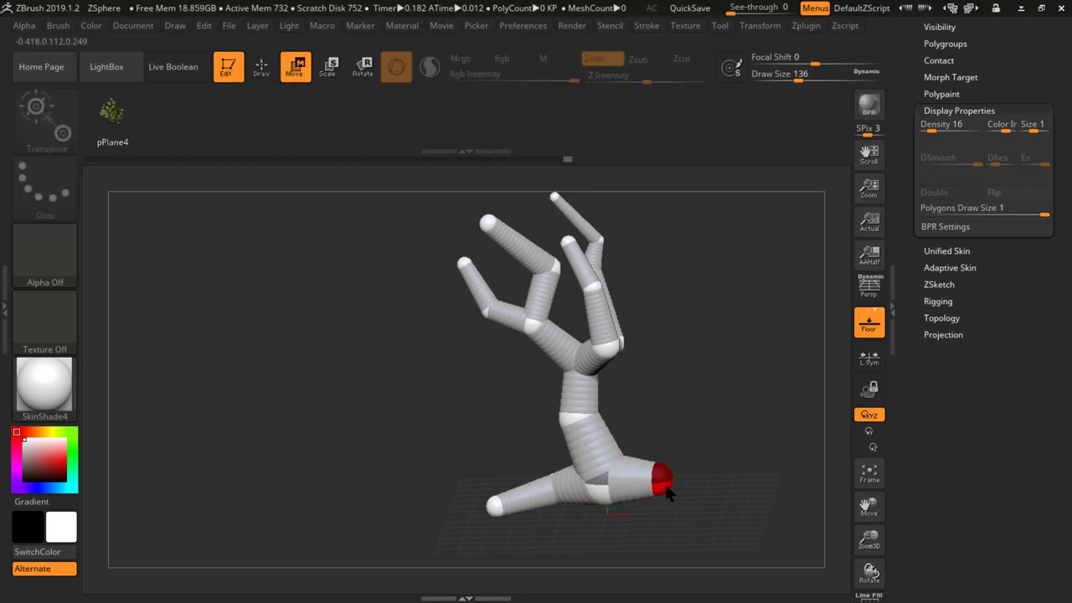
{"action": "key", "text": "q"}
{"action": "mouse_move", "coordinate": [664, 482]}
{"action": "left_mouse_down"}
{"action": "mouse_move", "coordinate": [704, 488]}
{"action": "mouse_move", "coordinate": [676, 502]}
{"action": "mouse_move", "coordinate": [672, 487]}
{"action": "mouse_move", "coordinate": [687, 484]}
{"action": "mouse_move", "coordinate": [606, 411]}
{"action": "mouse_move", "coordinate": [612, 387]}
{"action": "mouse_move", "coordinate": [681, 414]}
{"action": "mouse_move", "coordinate": [641, 399]}
{"action": "mouse_move", "coordinate": [596, 407]}
{"action": "mouse_move", "coordinate": [579, 424]}
{"action": "mouse_move", "coordinate": [586, 453]}
{"action": "mouse_move", "coordinate": [624, 456]}
{"action": "left_mouse_up"}
{"action": "key", "text": "w"}
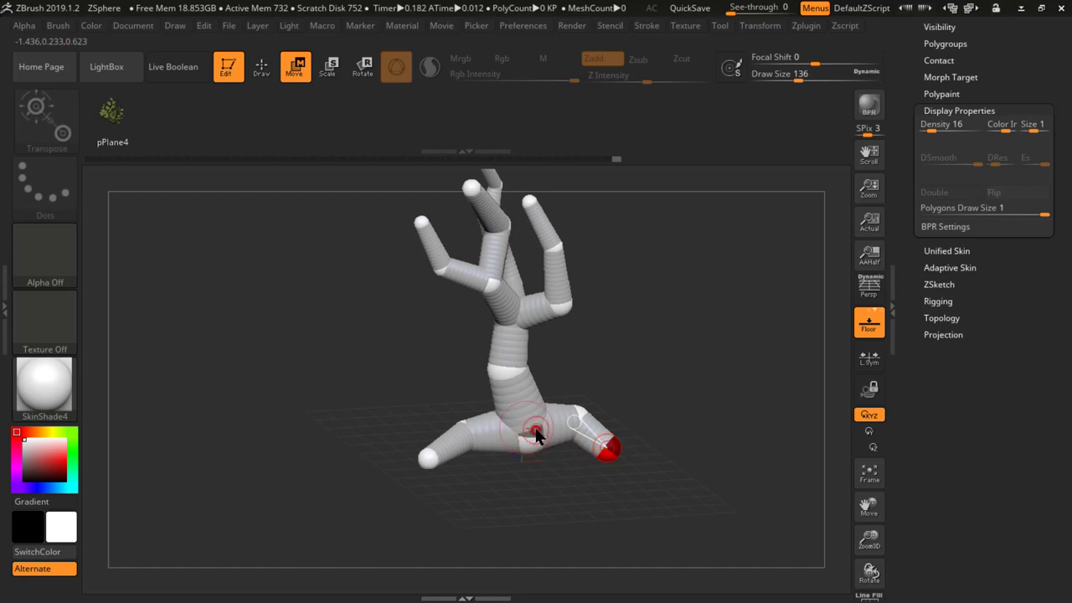
- Draw another root limb from the base and pull its end sphere downward
{"action": "key", "text": "q"}
{"action": "mouse_move", "coordinate": [536, 437]}
{"action": "left_mouse_down"}
{"action": "mouse_move", "coordinate": [559, 456]}
{"action": "mouse_move", "coordinate": [551, 448]}
{"action": "left_mouse_up"}
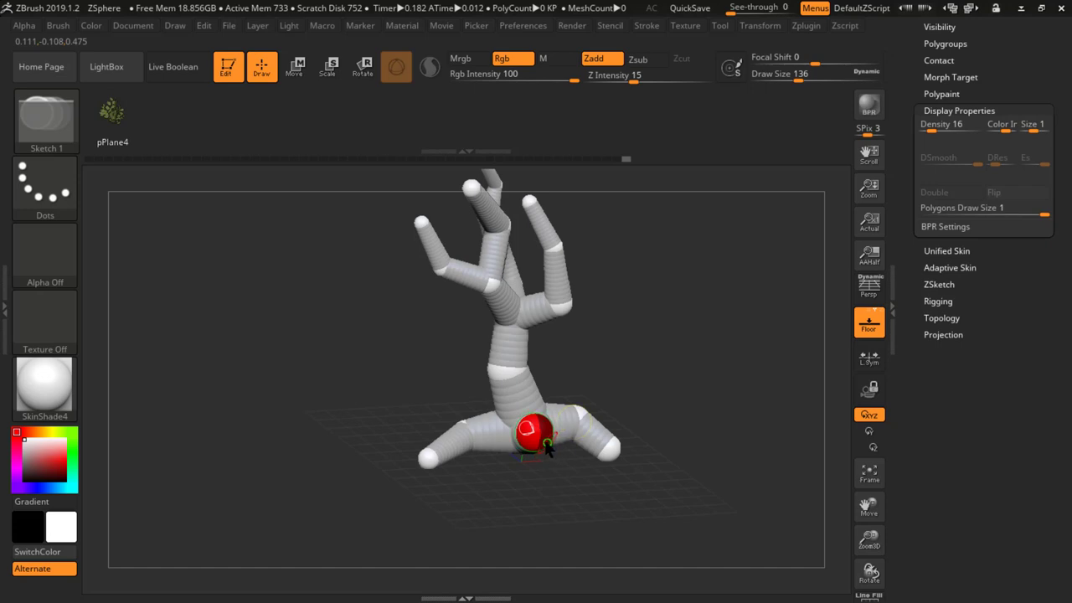
{"action": "key", "text": "w"}
{"action": "mouse_move", "coordinate": [511, 483]}
{"action": "left_mouse_down"}
{"action": "mouse_move", "coordinate": [539, 506]}
{"action": "mouse_move", "coordinate": [555, 439]}
{"action": "mouse_move", "coordinate": [590, 440]}
{"action": "mouse_move", "coordinate": [596, 422]}
{"action": "left_mouse_up"}
{"action": "key", "text": "q"}
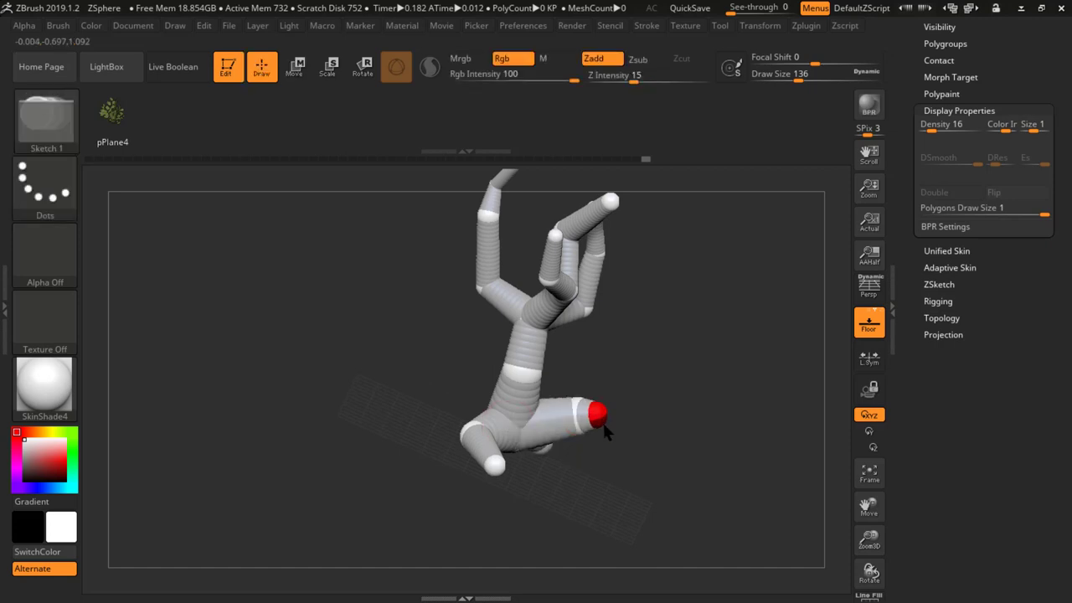
{"action": "key", "text": "w"}
{"action": "mouse_move", "coordinate": [602, 422]}
{"action": "left_mouse_down"}
{"action": "mouse_move", "coordinate": [608, 491]}
{"action": "mouse_move", "coordinate": [605, 463]}
{"action": "left_mouse_up"}
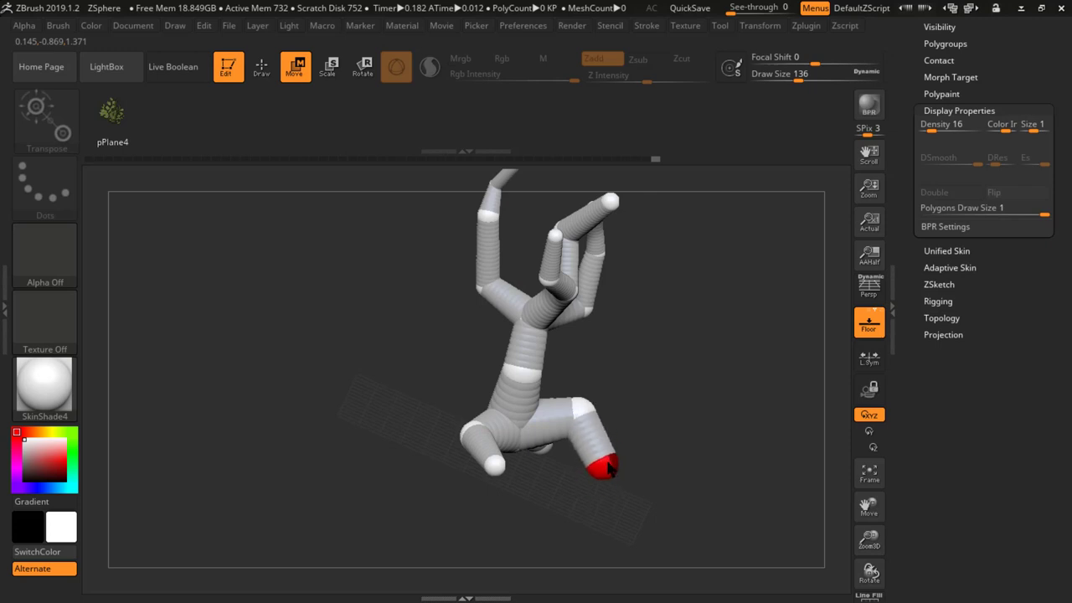
- Scale down the knee sphere to thin the downward-bent root limb
{"action": "key", "text": "e"}
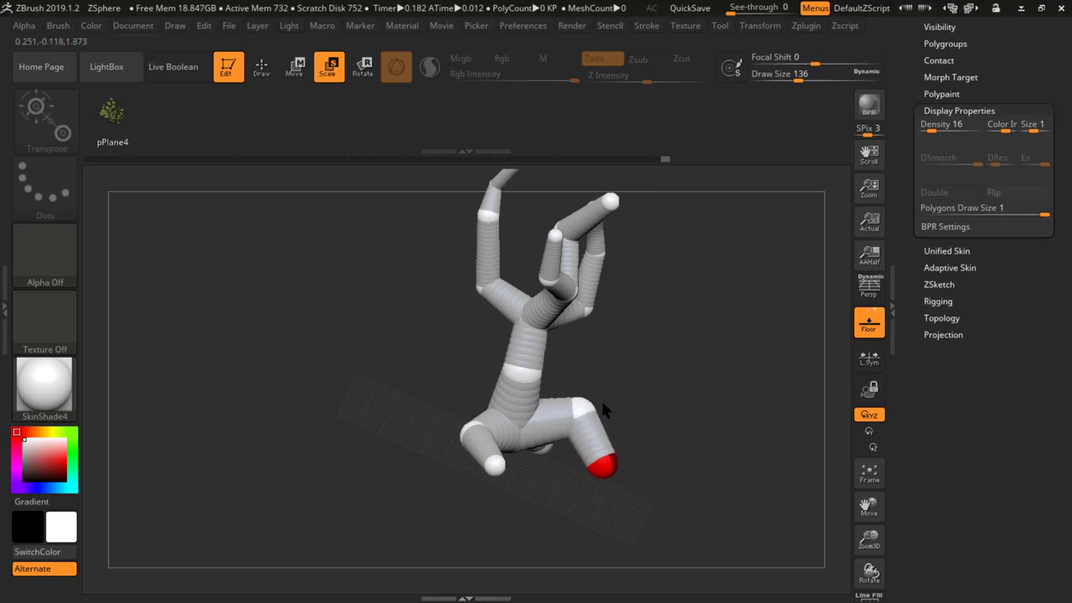
{"action": "left_click", "coordinate": [581, 408]}
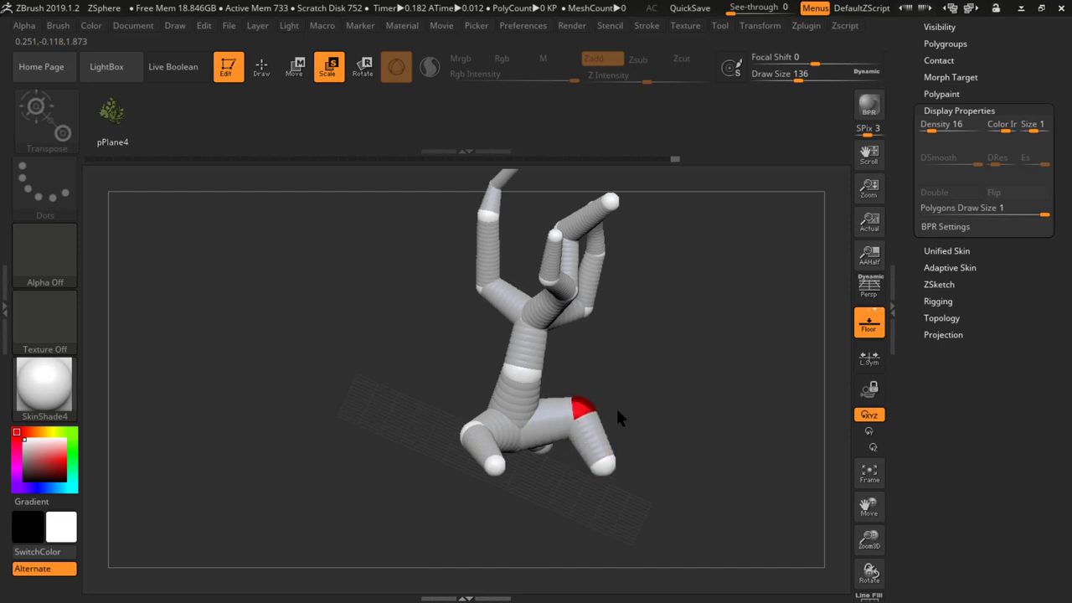
{"action": "left_click_drag", "start_coordinate": [618, 413], "coordinate": [680, 284]}
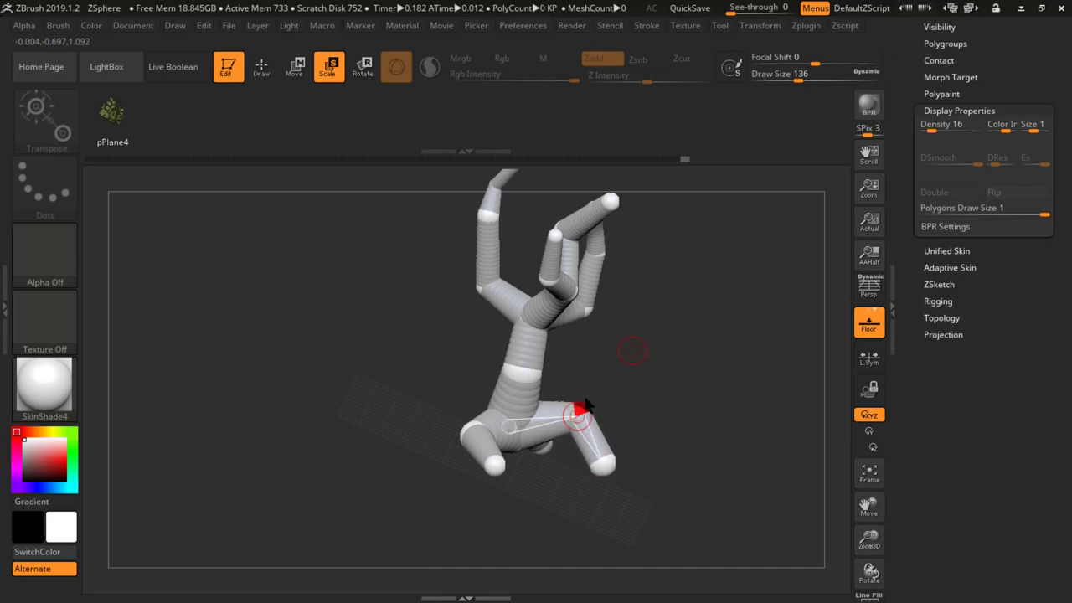
{"action": "left_click_drag", "start_coordinate": [648, 399], "coordinate": [623, 431], "text": "alt"}
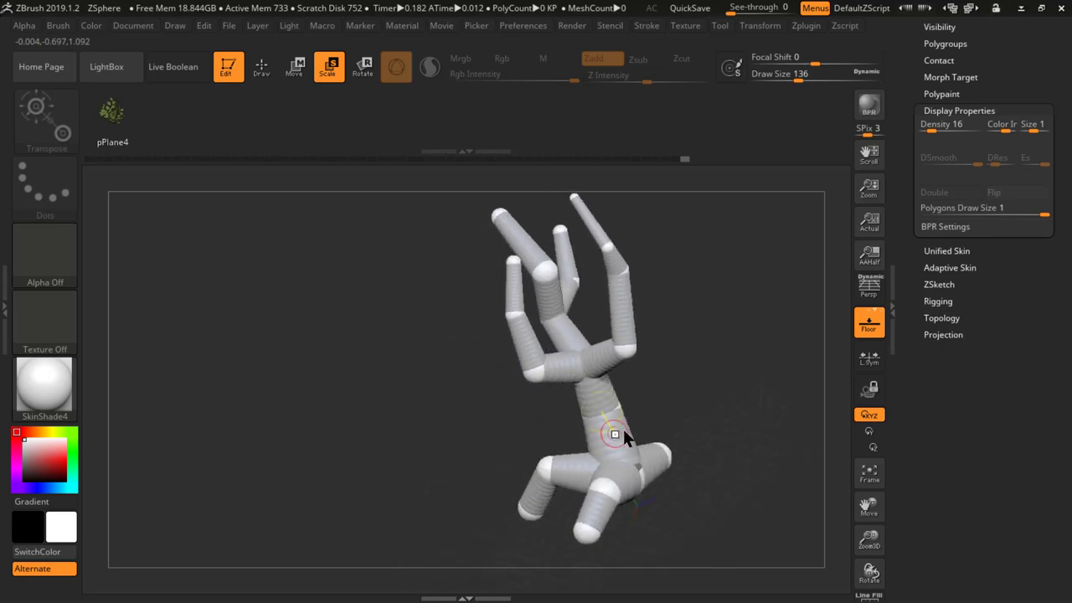
{"action": "left_click_drag", "start_coordinate": [677, 450], "coordinate": [729, 360]}
{"action": "left_click_drag", "start_coordinate": [667, 384], "coordinate": [582, 446]}
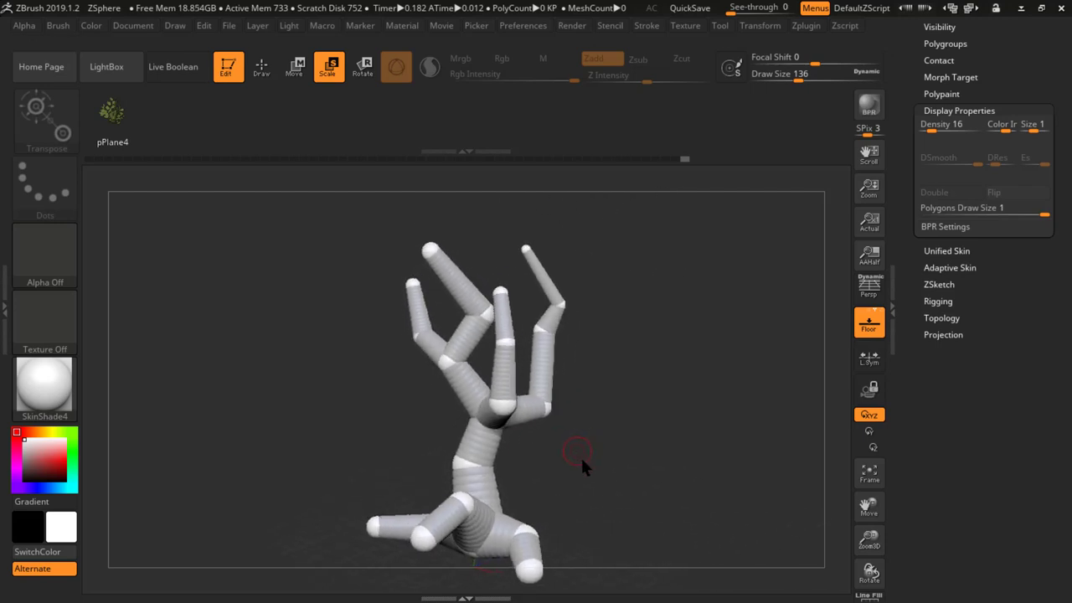
- Preview the ZSphere tree as an adaptive skin and zoom in on its trunk
{"action": "key", "text": "a"}
{"action": "key", "text": "a"}
{"action": "key", "text": "a"}
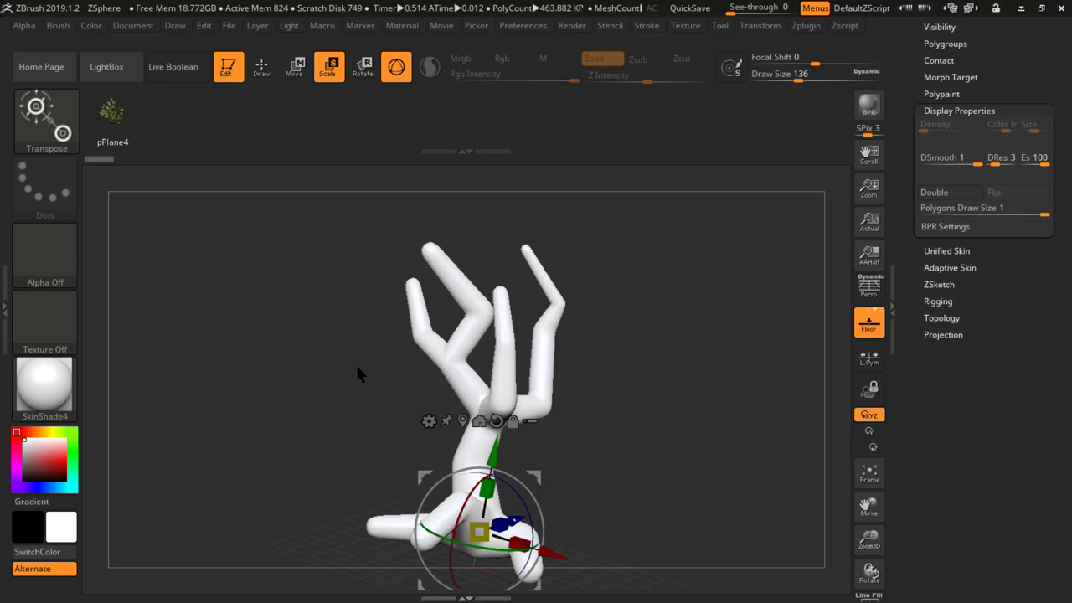
{"action": "left_click_drag", "start_coordinate": [326, 381], "coordinate": [360, 406]}
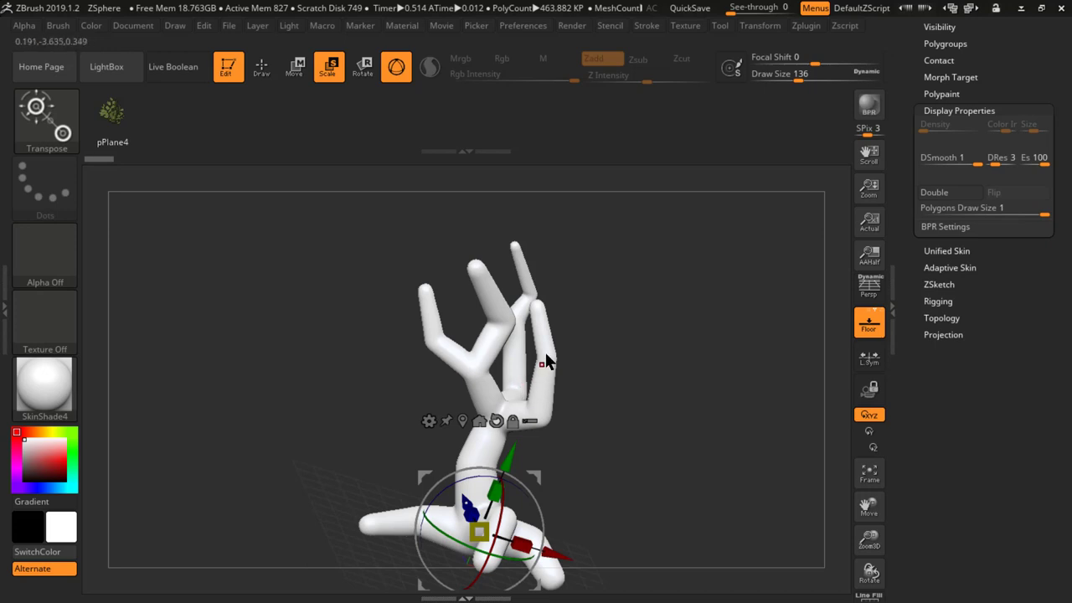
{"action": "left_click_drag", "start_coordinate": [511, 419], "coordinate": [566, 376]}
{"action": "mouse_move", "coordinate": [565, 394]}
{"action": "right_mouse_down", "text": "ctrl"}
{"action": "mouse_move", "coordinate": [705, 383]}
{"action": "mouse_move", "coordinate": [674, 383]}
{"action": "right_mouse_up", "text": "ctrl"}
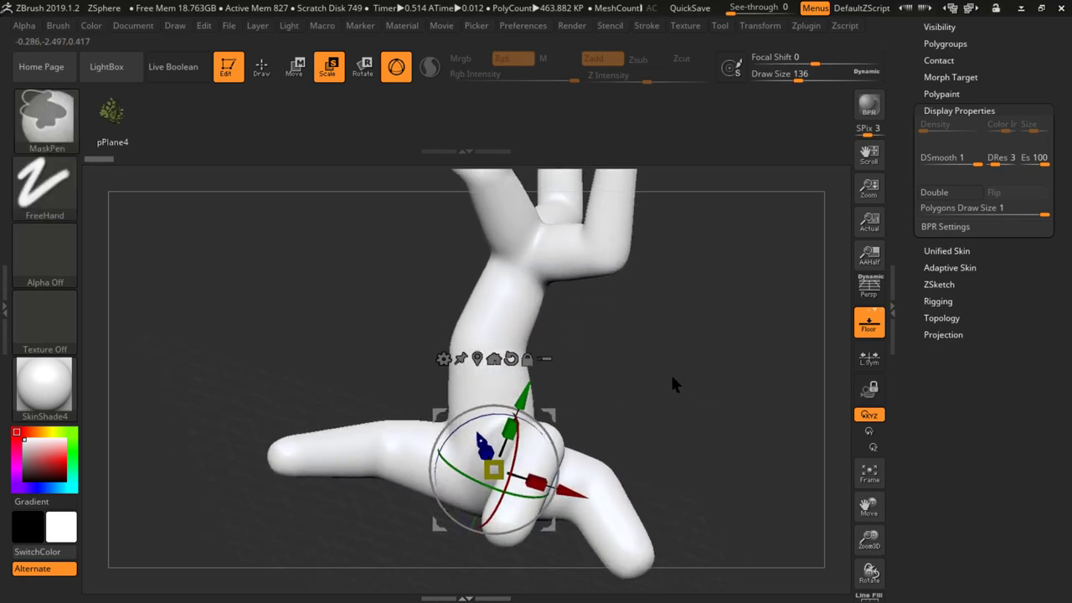
- Pick the ClayBuildup brush and sculpt bark grooves into the upper and lower trunk
{"action": "left_click", "coordinate": [46, 118]}
{"action": "key", "text": "c"}
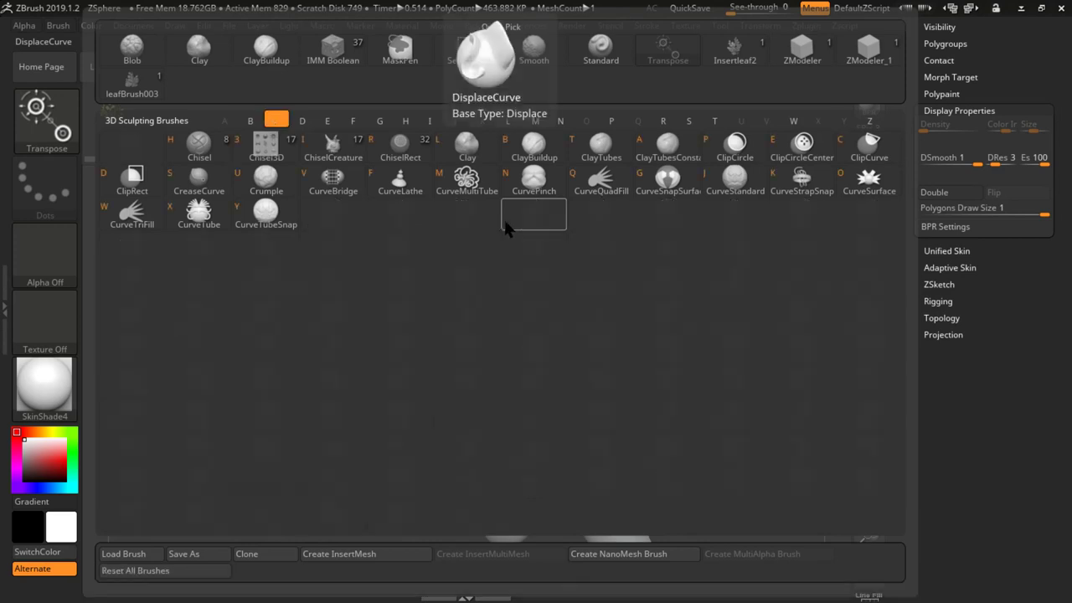
{"action": "left_click", "coordinate": [540, 155]}
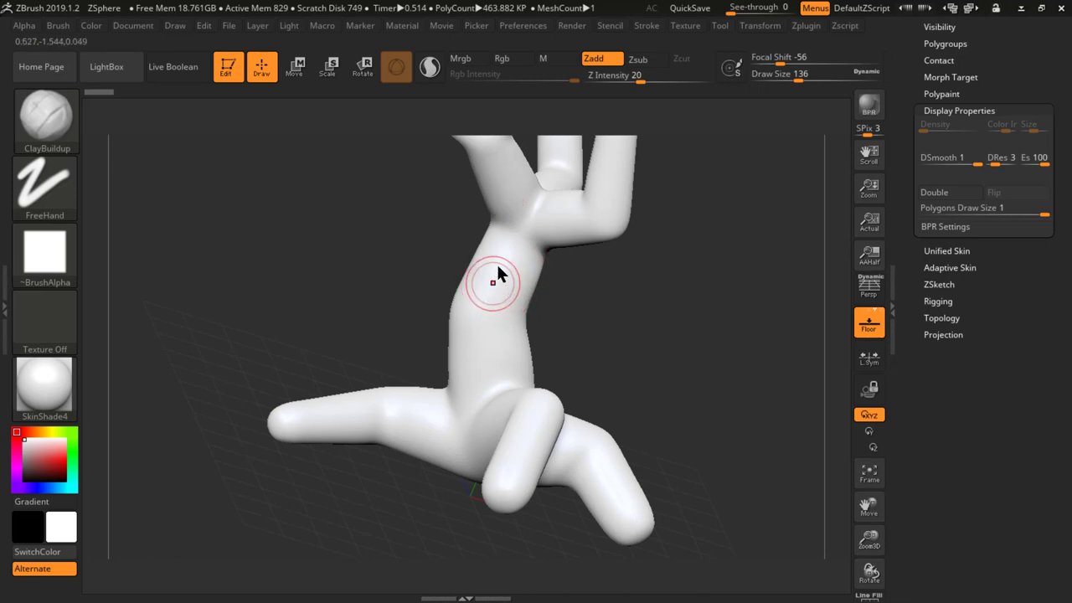
{"action": "mouse_move", "coordinate": [497, 270]}
{"action": "left_mouse_down"}
{"action": "mouse_move", "coordinate": [500, 295]}
{"action": "mouse_move", "coordinate": [455, 377]}
{"action": "left_mouse_up"}
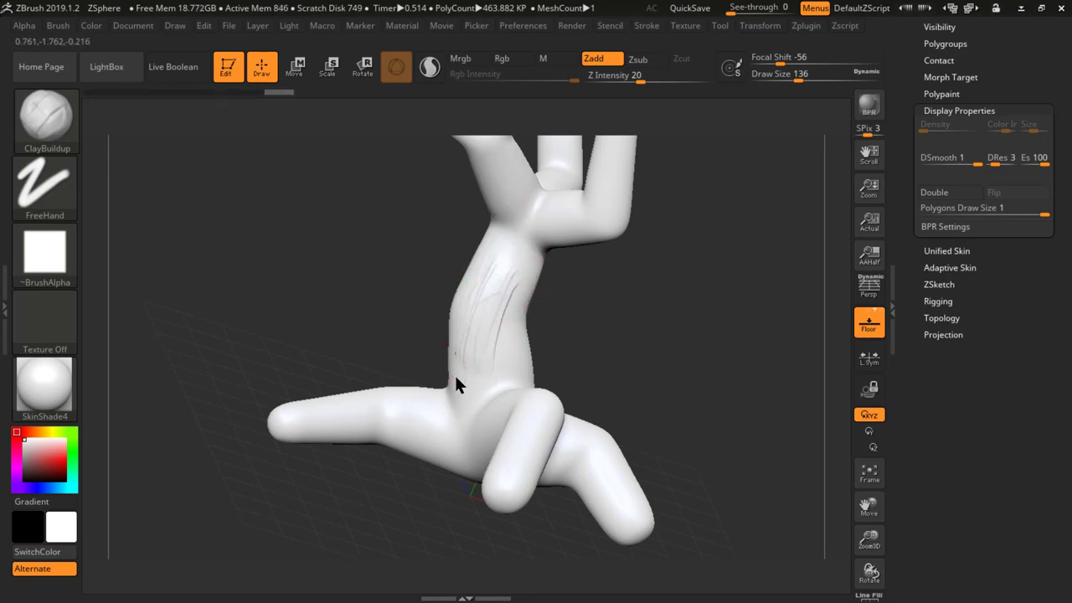
{"action": "left_click_drag", "start_coordinate": [529, 241], "coordinate": [512, 272]}
{"action": "left_click_drag", "start_coordinate": [506, 325], "coordinate": [522, 270]}
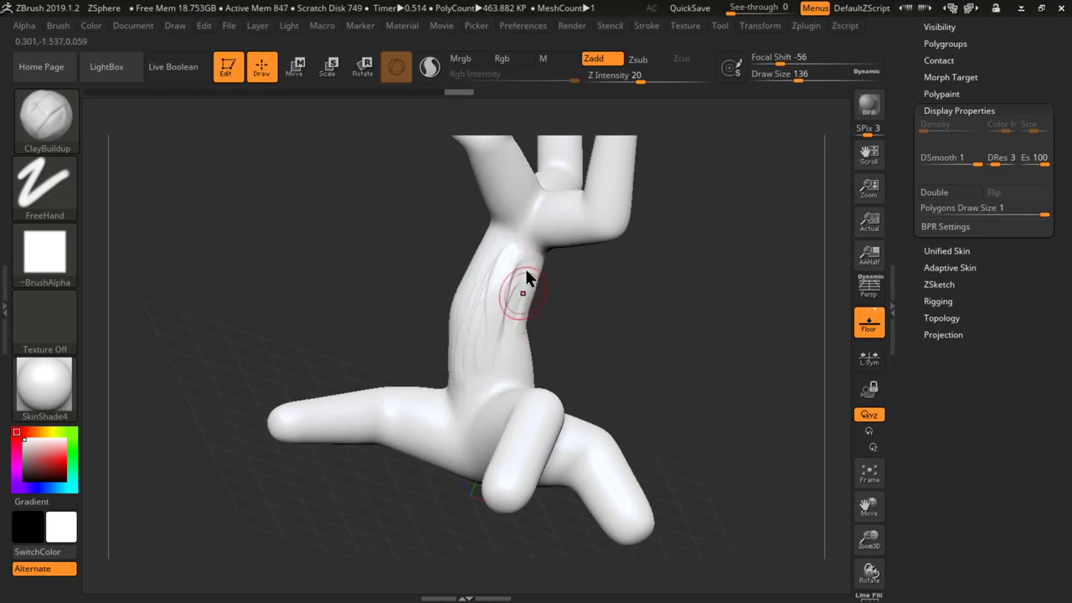
{"action": "mouse_move", "coordinate": [521, 332]}
{"action": "left_mouse_down"}
{"action": "mouse_move", "coordinate": [498, 400]}
{"action": "mouse_move", "coordinate": [471, 399]}
{"action": "mouse_move", "coordinate": [494, 357]}
{"action": "mouse_move", "coordinate": [487, 258]}
{"action": "mouse_move", "coordinate": [468, 294]}
{"action": "mouse_move", "coordinate": [458, 361]}
{"action": "mouse_move", "coordinate": [465, 326]}
{"action": "left_mouse_up"}
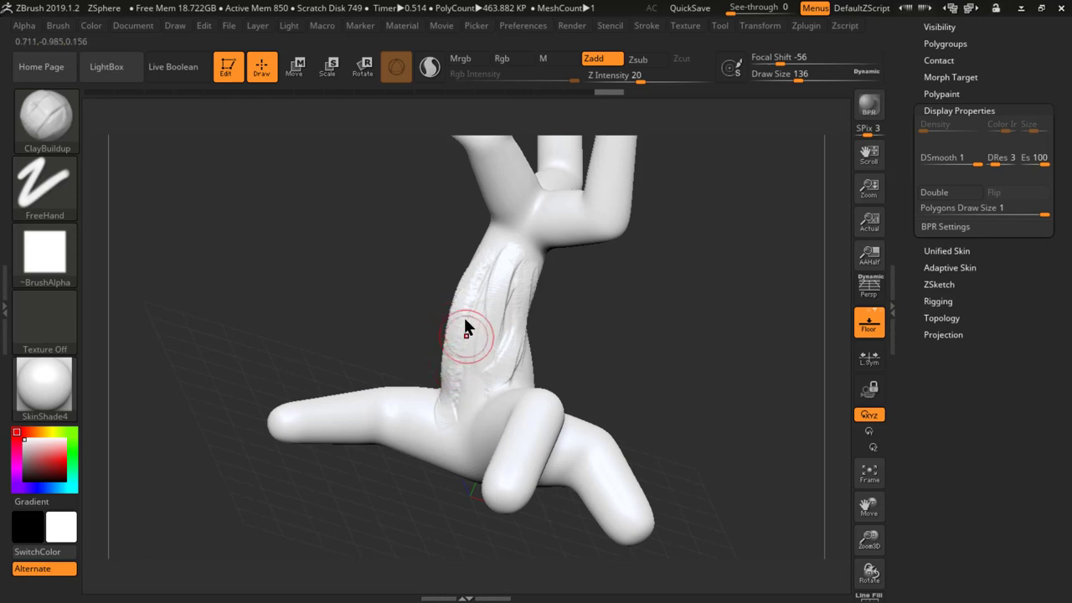
- Carve more bark grooves around the trunk, undoing a bad stroke on the lower trunk
{"action": "mouse_move", "coordinate": [400, 294]}
{"action": "left_mouse_down"}
{"action": "mouse_move", "coordinate": [408, 327]}
{"action": "mouse_move", "coordinate": [463, 367]}
{"action": "mouse_move", "coordinate": [453, 366]}
{"action": "mouse_move", "coordinate": [458, 230]}
{"action": "mouse_move", "coordinate": [382, 349]}
{"action": "mouse_move", "coordinate": [376, 324]}
{"action": "mouse_move", "coordinate": [406, 254]}
{"action": "mouse_move", "coordinate": [447, 210]}
{"action": "mouse_move", "coordinate": [498, 196]}
{"action": "mouse_move", "coordinate": [497, 219]}
{"action": "mouse_move", "coordinate": [478, 229]}
{"action": "mouse_move", "coordinate": [524, 199]}
{"action": "mouse_move", "coordinate": [488, 199]}
{"action": "mouse_move", "coordinate": [519, 176]}
{"action": "mouse_move", "coordinate": [496, 172]}
{"action": "mouse_move", "coordinate": [512, 166]}
{"action": "mouse_move", "coordinate": [507, 213]}
{"action": "mouse_move", "coordinate": [483, 184]}
{"action": "mouse_move", "coordinate": [520, 319]}
{"action": "left_mouse_up"}
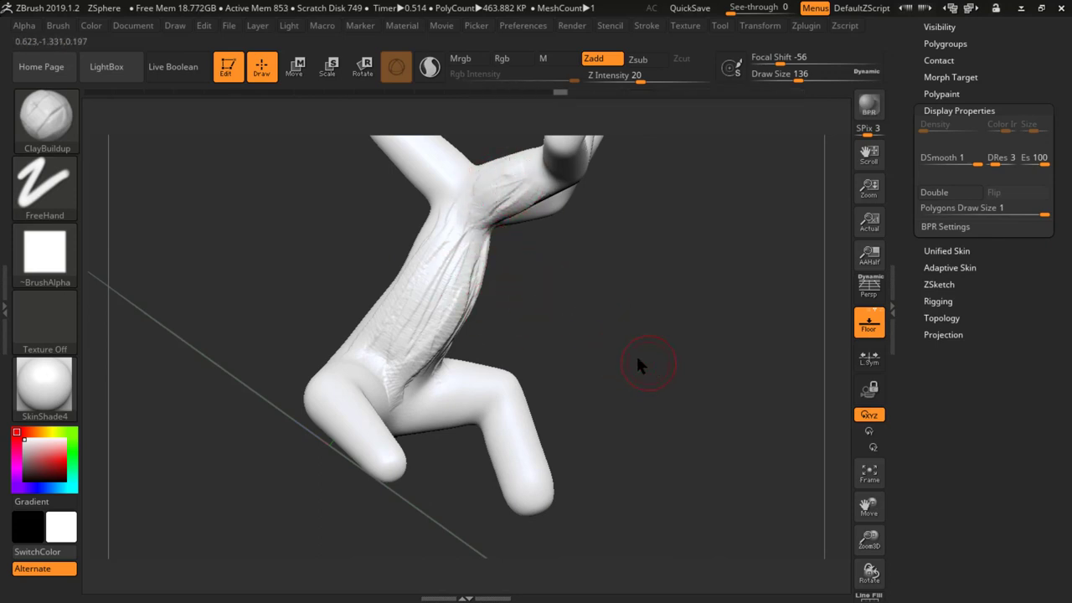
{"action": "mouse_move", "coordinate": [636, 364]}
{"action": "left_mouse_down"}
{"action": "mouse_move", "coordinate": [554, 334]}
{"action": "mouse_move", "coordinate": [538, 315]}
{"action": "mouse_move", "coordinate": [565, 321]}
{"action": "mouse_move", "coordinate": [573, 367]}
{"action": "mouse_move", "coordinate": [548, 356]}
{"action": "mouse_move", "coordinate": [591, 388]}
{"action": "left_mouse_up"}
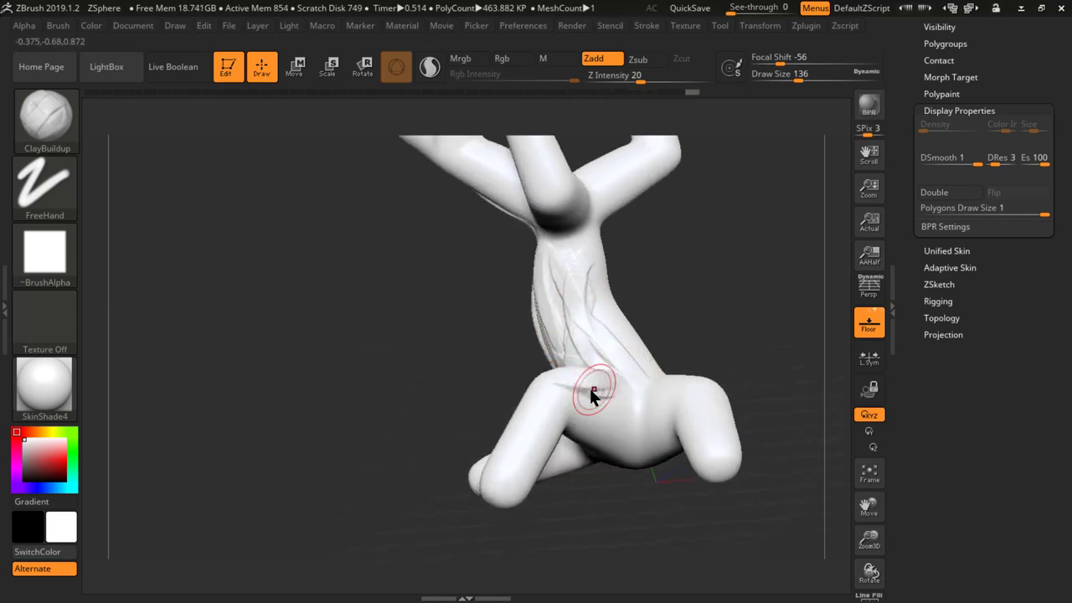
{"action": "left_click_drag", "start_coordinate": [602, 425], "coordinate": [598, 378]}
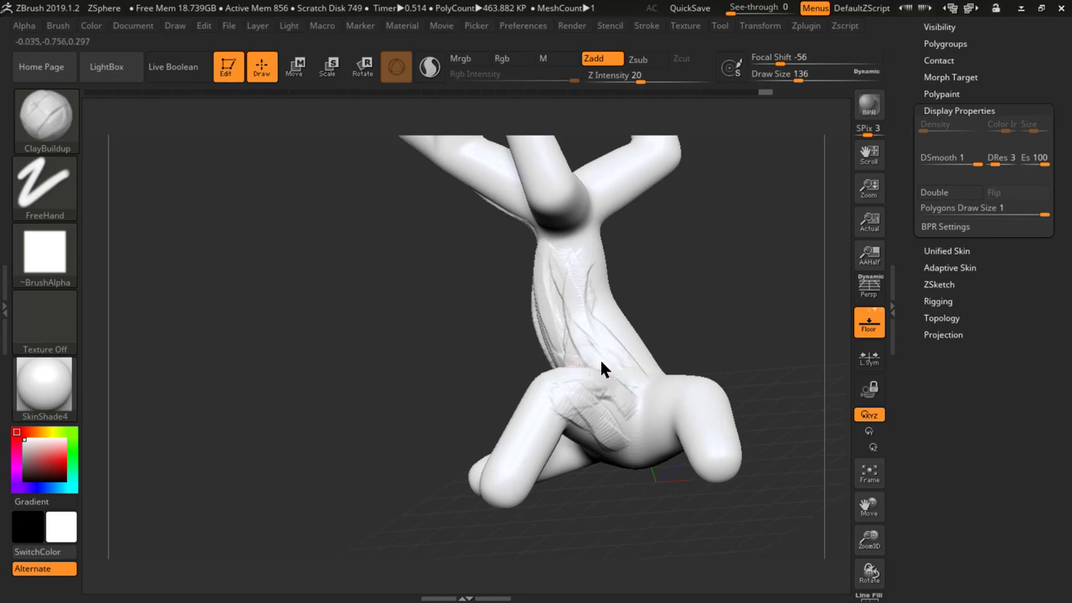
{"action": "key", "text": "ctrl+z"}
{"action": "key", "text": "ctrl+z"}
{"action": "key", "text": "ctrl+z"}
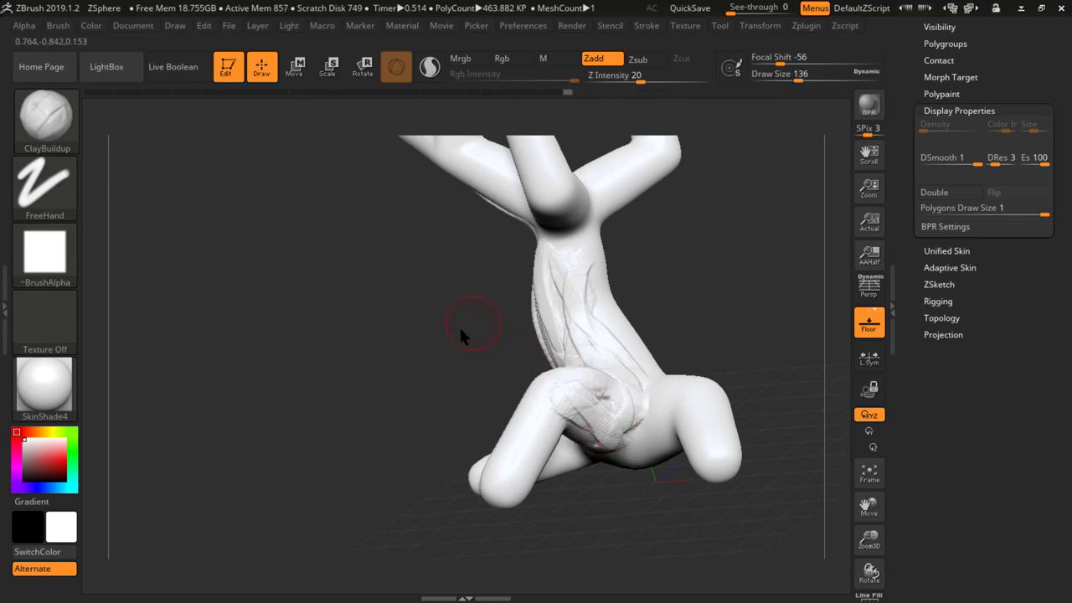
{"action": "mouse_move", "coordinate": [461, 330]}
{"action": "left_mouse_down"}
{"action": "mouse_move", "coordinate": [472, 360]}
{"action": "mouse_move", "coordinate": [505, 359]}
{"action": "mouse_move", "coordinate": [533, 341]}
{"action": "mouse_move", "coordinate": [554, 404]}
{"action": "left_mouse_up"}
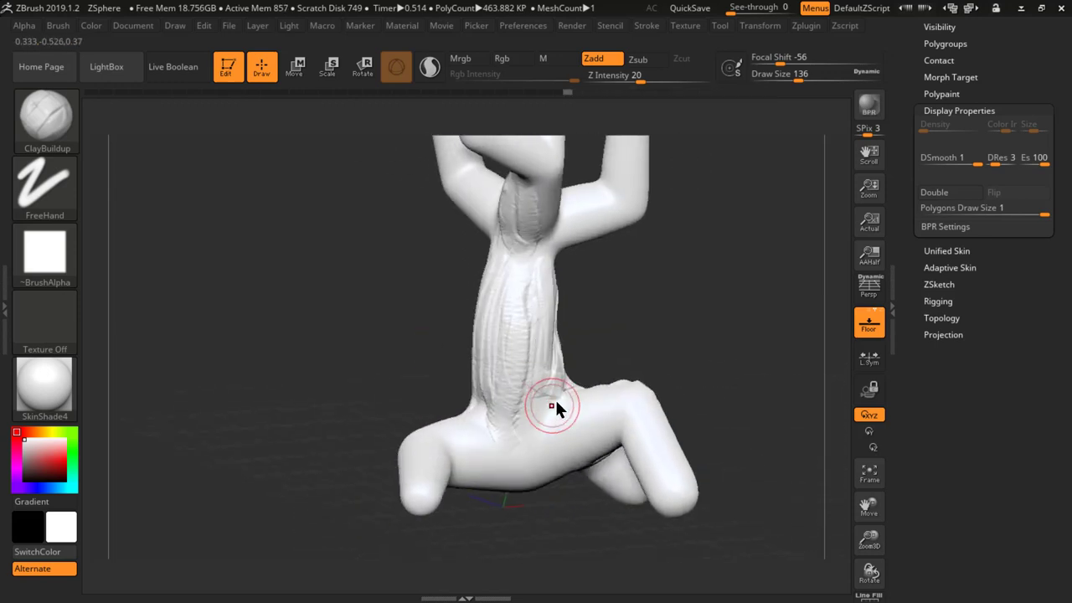
{"action": "left_click_drag", "start_coordinate": [549, 452], "coordinate": [512, 343]}
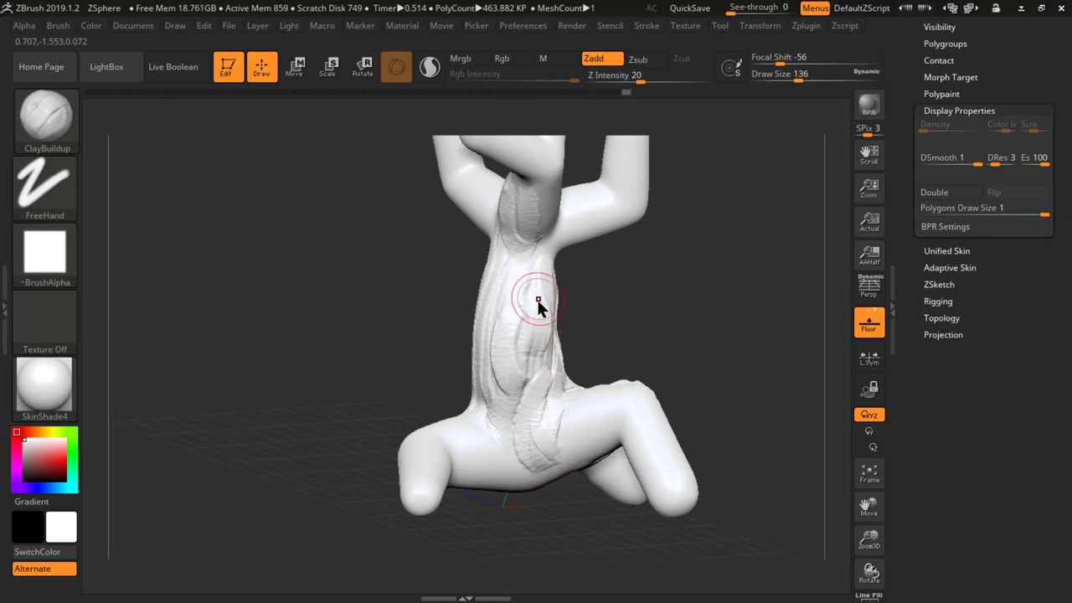
{"action": "mouse_move", "coordinate": [537, 300]}
{"action": "left_mouse_down"}
{"action": "mouse_move", "coordinate": [542, 370]}
{"action": "mouse_move", "coordinate": [530, 386]}
{"action": "mouse_move", "coordinate": [513, 345]}
{"action": "mouse_move", "coordinate": [515, 420]}
{"action": "mouse_move", "coordinate": [503, 339]}
{"action": "mouse_move", "coordinate": [490, 395]}
{"action": "left_mouse_up"}
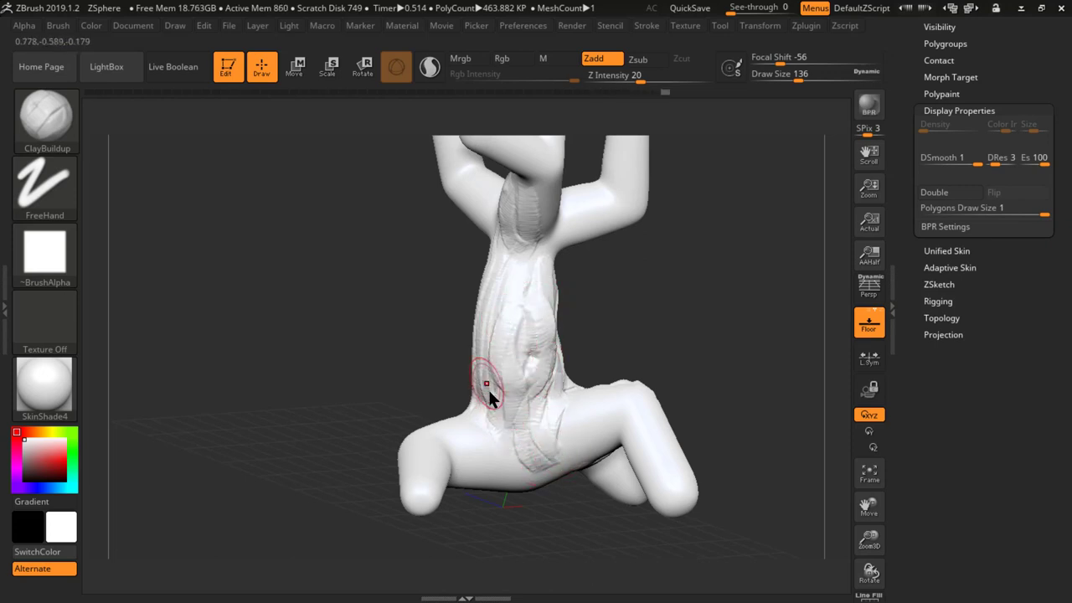
{"action": "mouse_move", "coordinate": [509, 263]}
{"action": "left_mouse_down"}
{"action": "mouse_move", "coordinate": [529, 224]}
{"action": "mouse_move", "coordinate": [554, 226]}
{"action": "mouse_move", "coordinate": [571, 201]}
{"action": "mouse_move", "coordinate": [638, 183]}
{"action": "left_mouse_up"}
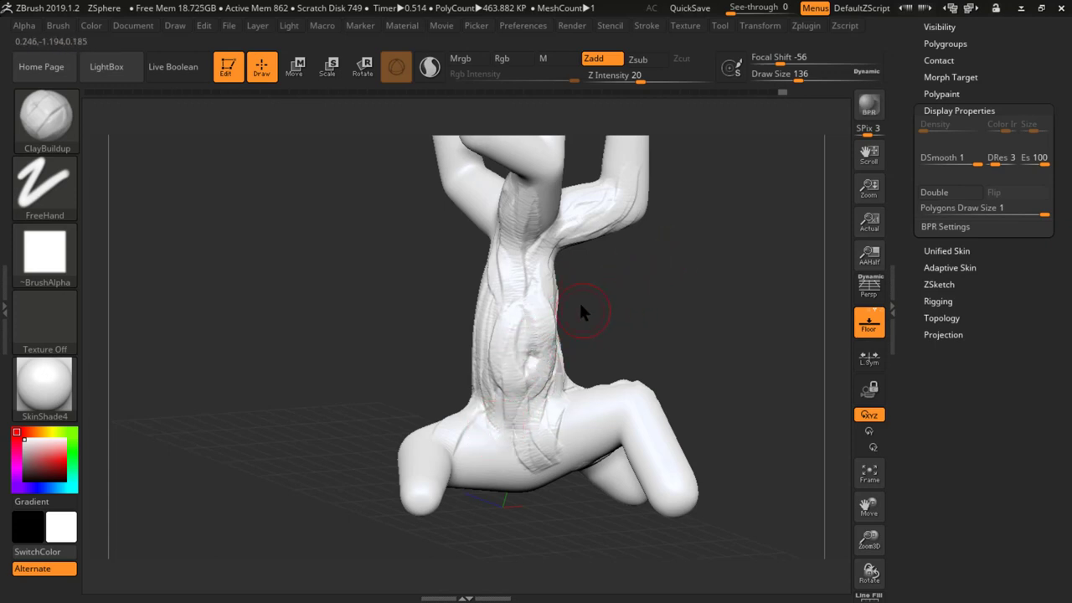
- Zoom out and rotate to view the whole sculpted tree
{"action": "mouse_move", "coordinate": [653, 271]}
{"action": "left_mouse_down"}
{"action": "mouse_move", "coordinate": [548, 270]}
{"action": "mouse_move", "coordinate": [526, 282]}
{"action": "left_mouse_up"}
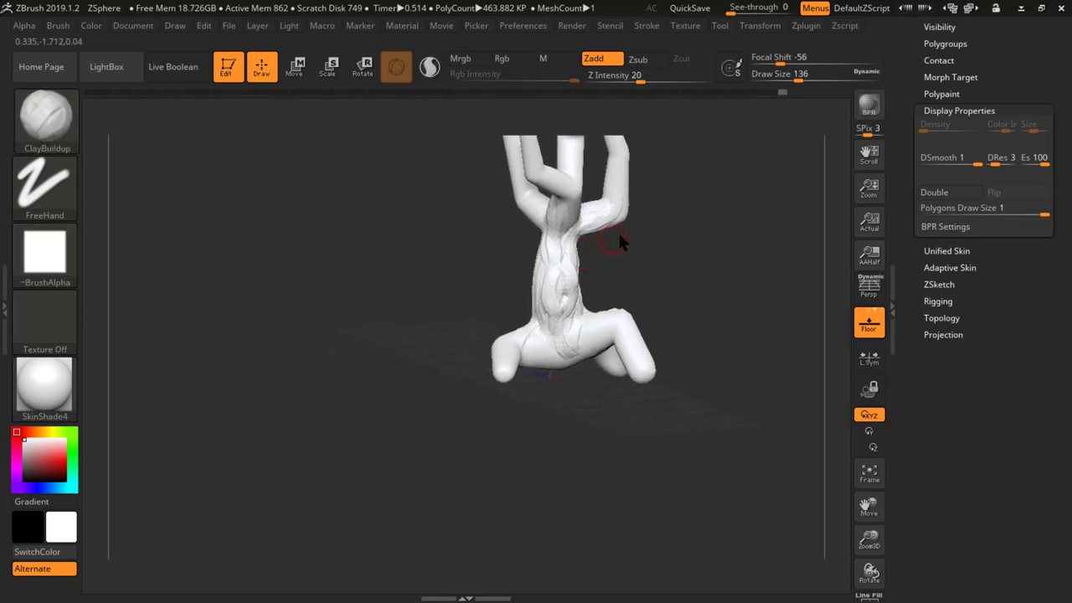
{"action": "mouse_move", "coordinate": [555, 234]}
{"action": "left_mouse_down"}
{"action": "mouse_move", "coordinate": [532, 370]}
{"action": "mouse_move", "coordinate": [519, 382]}
{"action": "left_mouse_up"}
{"action": "mouse_move", "coordinate": [444, 354]}
{"action": "left_mouse_down"}
{"action": "mouse_move", "coordinate": [491, 378]}
{"action": "mouse_move", "coordinate": [471, 376]}
{"action": "mouse_move", "coordinate": [468, 392]}
{"action": "mouse_move", "coordinate": [491, 361]}
{"action": "mouse_move", "coordinate": [442, 169]}
{"action": "left_mouse_up"}
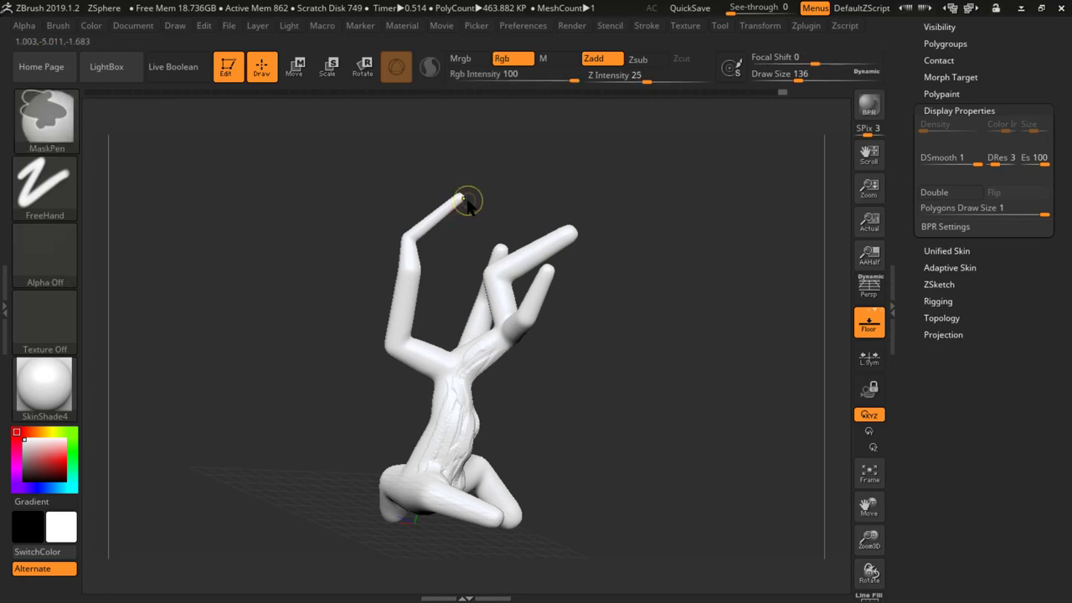
- Mask the tips of the raised, middle and right branches with MaskPen
{"action": "mouse_move", "coordinate": [464, 209]}
{"action": "left_mouse_down", "text": "ctrl"}
{"action": "mouse_move", "coordinate": [461, 196]}
{"action": "mouse_move", "coordinate": [402, 271]}
{"action": "mouse_move", "coordinate": [416, 263]}
{"action": "mouse_move", "coordinate": [415, 232]}
{"action": "left_mouse_up", "text": "ctrl"}
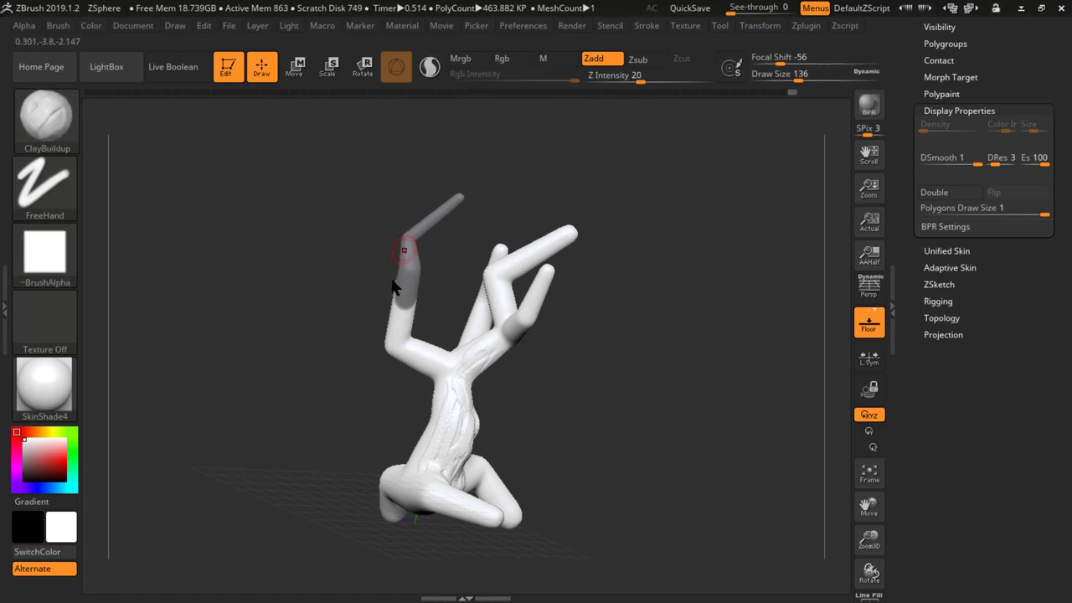
{"action": "left_click_drag", "start_coordinate": [323, 287], "coordinate": [480, 282]}
{"action": "key", "text": "ctrl"}
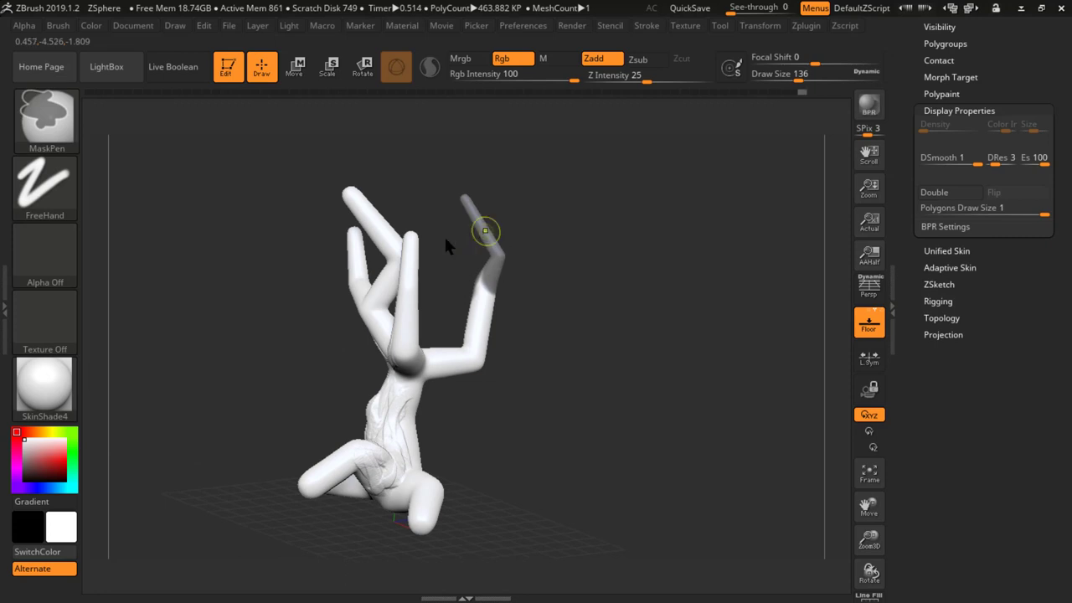
{"action": "mouse_move", "coordinate": [411, 237]}
{"action": "left_mouse_down", "text": "ctrl"}
{"action": "mouse_move", "coordinate": [407, 282]}
{"action": "mouse_move", "coordinate": [418, 266]}
{"action": "mouse_move", "coordinate": [422, 282]}
{"action": "left_mouse_up", "text": "ctrl"}
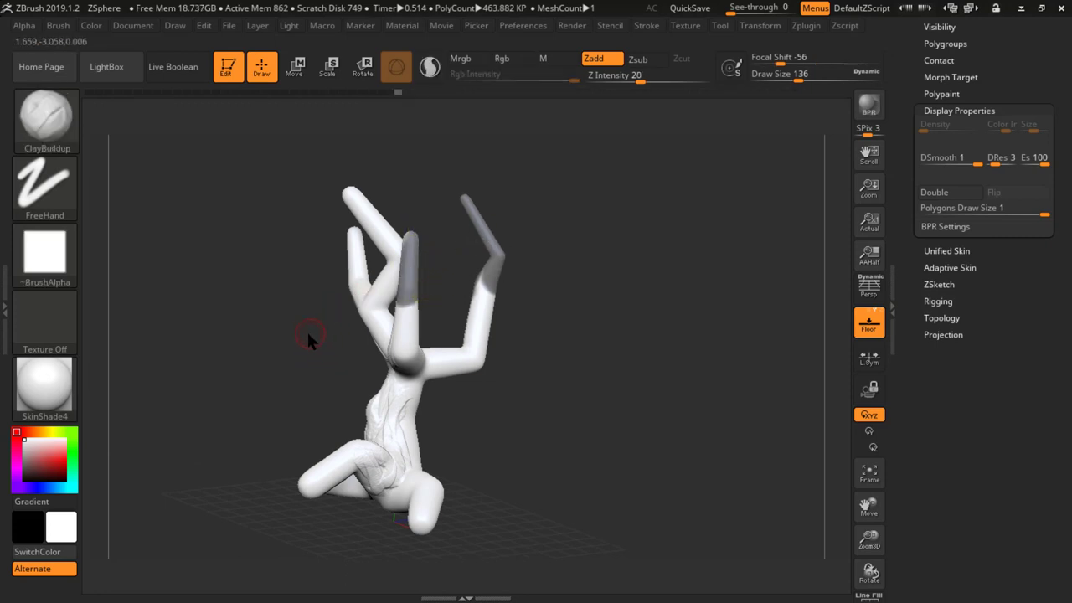
{"action": "mouse_move", "coordinate": [302, 340]}
{"action": "left_mouse_down"}
{"action": "mouse_move", "coordinate": [359, 364]}
{"action": "mouse_move", "coordinate": [413, 231]}
{"action": "mouse_move", "coordinate": [422, 301]}
{"action": "left_mouse_up"}
{"action": "key", "text": "ctrl"}
{"action": "left_click_drag", "start_coordinate": [419, 240], "coordinate": [423, 320], "text": "ctrl"}
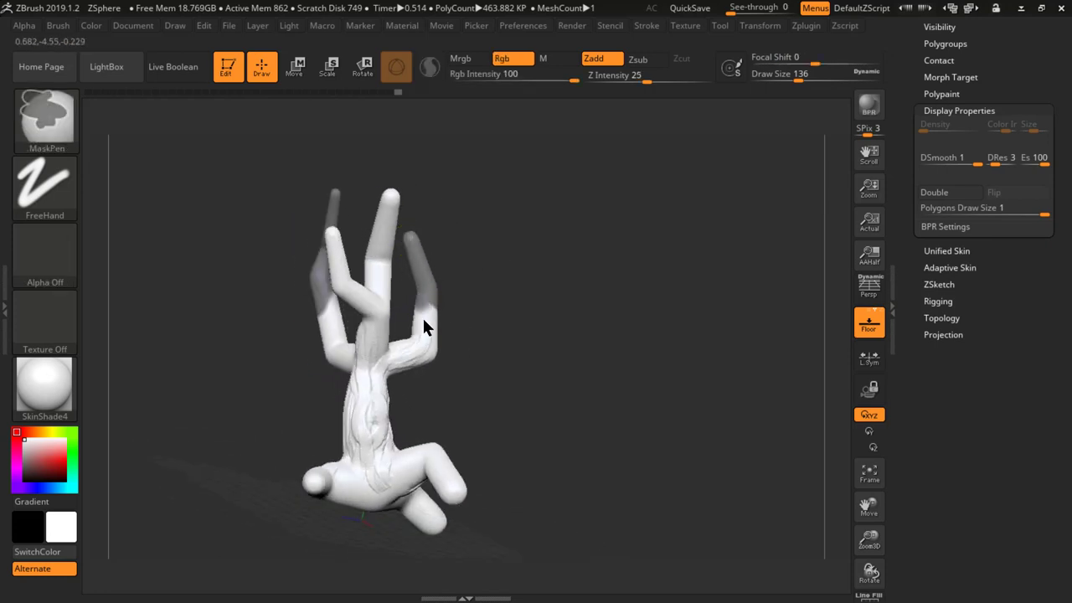
{"action": "mouse_move", "coordinate": [390, 197]}
{"action": "left_mouse_down", "text": "ctrl"}
{"action": "mouse_move", "coordinate": [378, 238]}
{"action": "mouse_move", "coordinate": [390, 198]}
{"action": "mouse_move", "coordinate": [381, 213]}
{"action": "mouse_move", "coordinate": [387, 258]}
{"action": "mouse_move", "coordinate": [378, 264]}
{"action": "mouse_move", "coordinate": [385, 209]}
{"action": "mouse_move", "coordinate": [391, 241]}
{"action": "left_mouse_up", "text": "ctrl"}
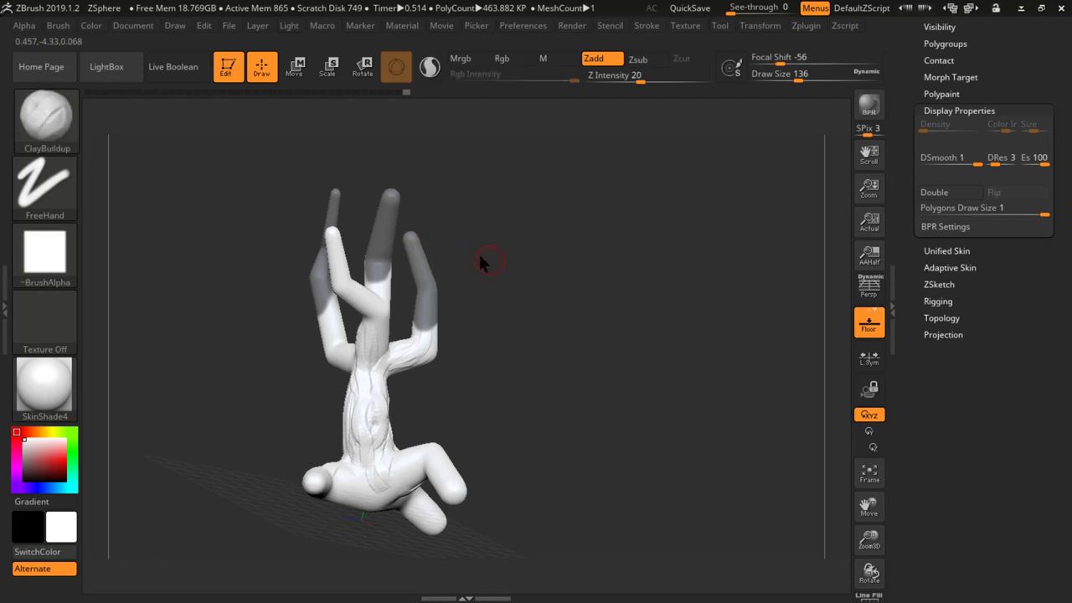
- Mask the upper-left branch and box-mask the upper branch ends with a rectangle
{"action": "left_click_drag", "start_coordinate": [590, 290], "coordinate": [570, 318]}
{"action": "mouse_move", "coordinate": [625, 266]}
{"action": "left_mouse_down"}
{"action": "mouse_move", "coordinate": [605, 332]}
{"action": "mouse_move", "coordinate": [630, 324]}
{"action": "left_mouse_up"}
{"action": "key", "text": "ctrl"}
{"action": "mouse_move", "coordinate": [421, 213]}
{"action": "left_mouse_down", "text": "ctrl"}
{"action": "mouse_move", "coordinate": [421, 195]}
{"action": "mouse_move", "coordinate": [438, 229]}
{"action": "mouse_move", "coordinate": [403, 211]}
{"action": "mouse_move", "coordinate": [456, 256]}
{"action": "left_mouse_up", "text": "ctrl"}
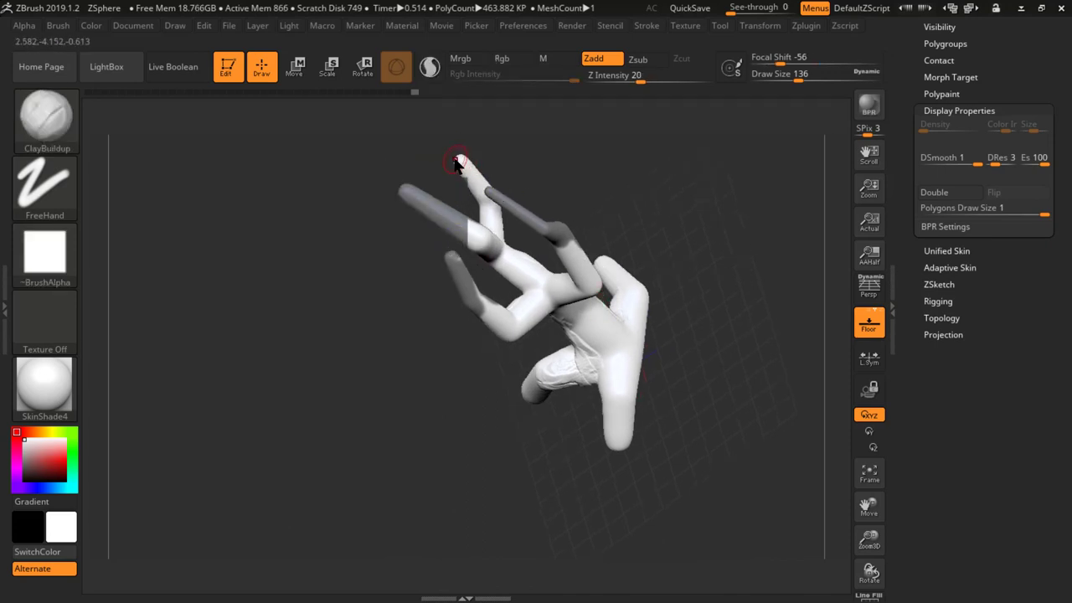
{"action": "left_click_drag", "start_coordinate": [433, 150], "coordinate": [545, 219], "text": "ctrl"}
{"action": "key", "text": "b"}
{"action": "key", "text": "c"}
{"action": "key", "text": "b"}
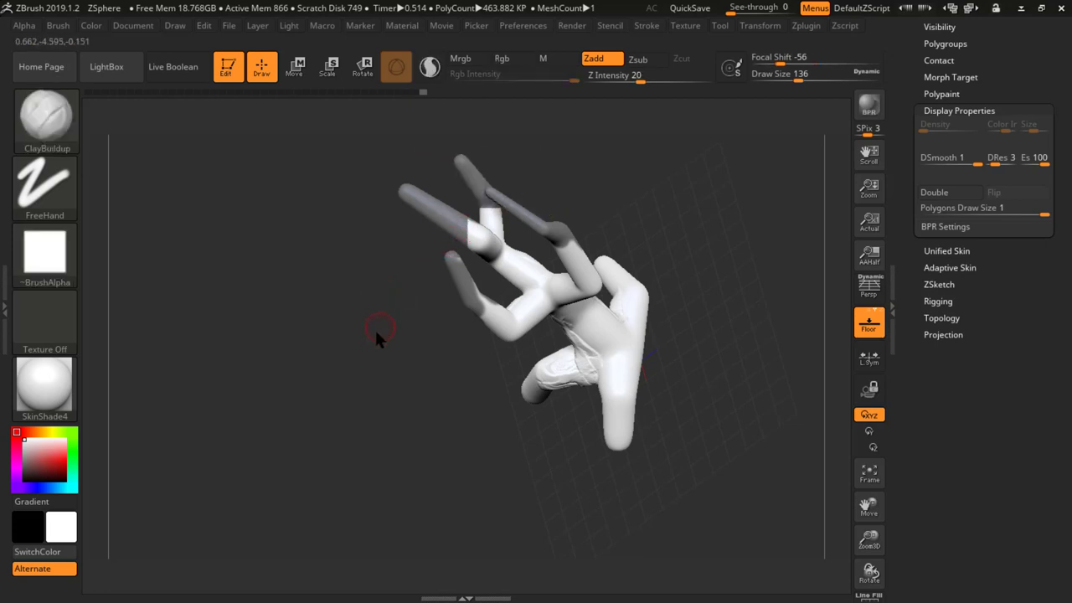
- Mask the upper right branch, extending the mask down its length
{"action": "mouse_move", "coordinate": [372, 337]}
{"action": "left_mouse_down"}
{"action": "mouse_move", "coordinate": [474, 338]}
{"action": "mouse_move", "coordinate": [393, 361]}
{"action": "mouse_move", "coordinate": [507, 378]}
{"action": "mouse_move", "coordinate": [522, 337]}
{"action": "mouse_move", "coordinate": [489, 343]}
{"action": "mouse_move", "coordinate": [495, 354]}
{"action": "left_mouse_up"}
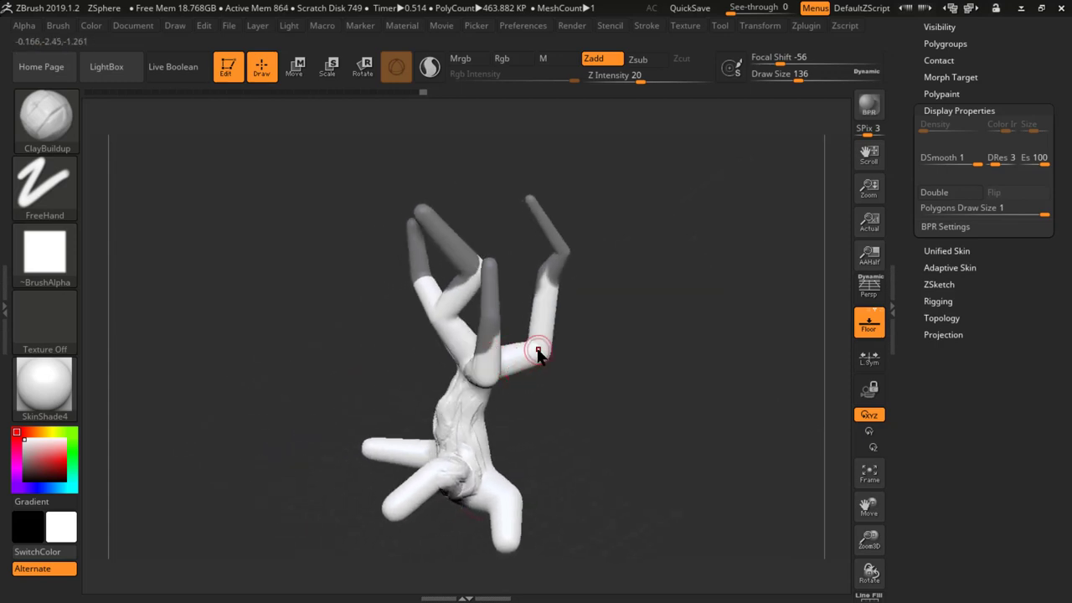
{"action": "key", "text": "shift"}
{"action": "key", "text": "ctrl"}
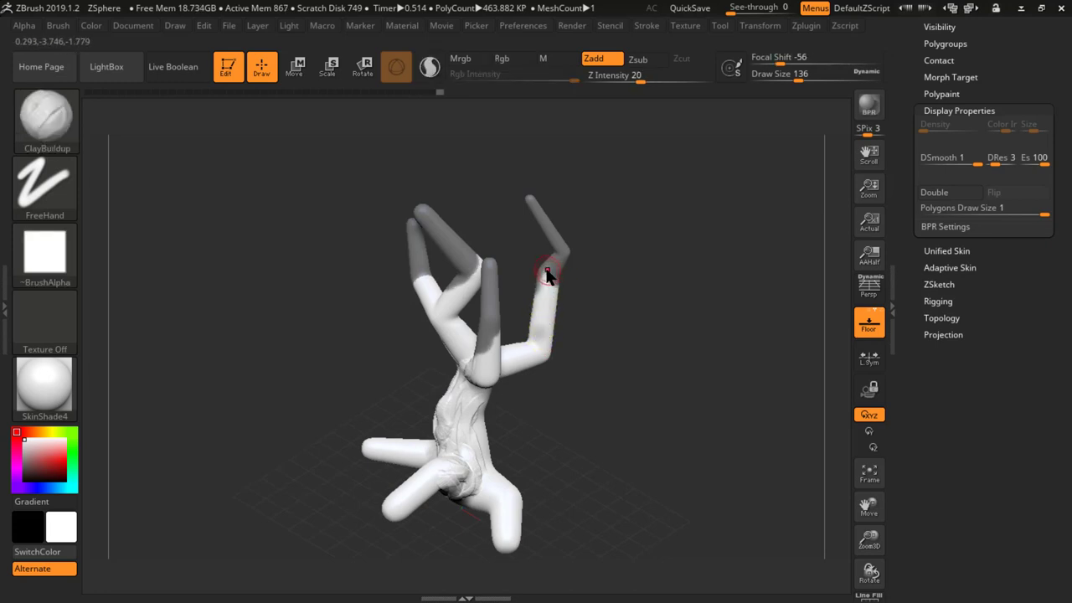
{"action": "left_click_drag", "start_coordinate": [546, 277], "coordinate": [558, 289], "text": "ctrl"}
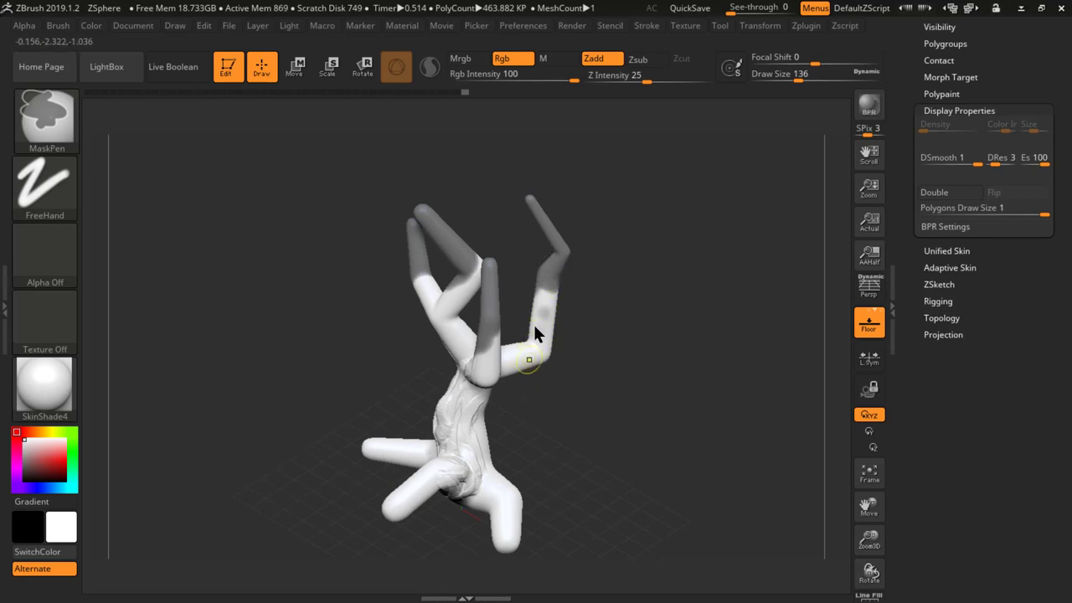
{"action": "left_click_drag", "start_coordinate": [540, 289], "coordinate": [622, 303], "text": "ctrl"}
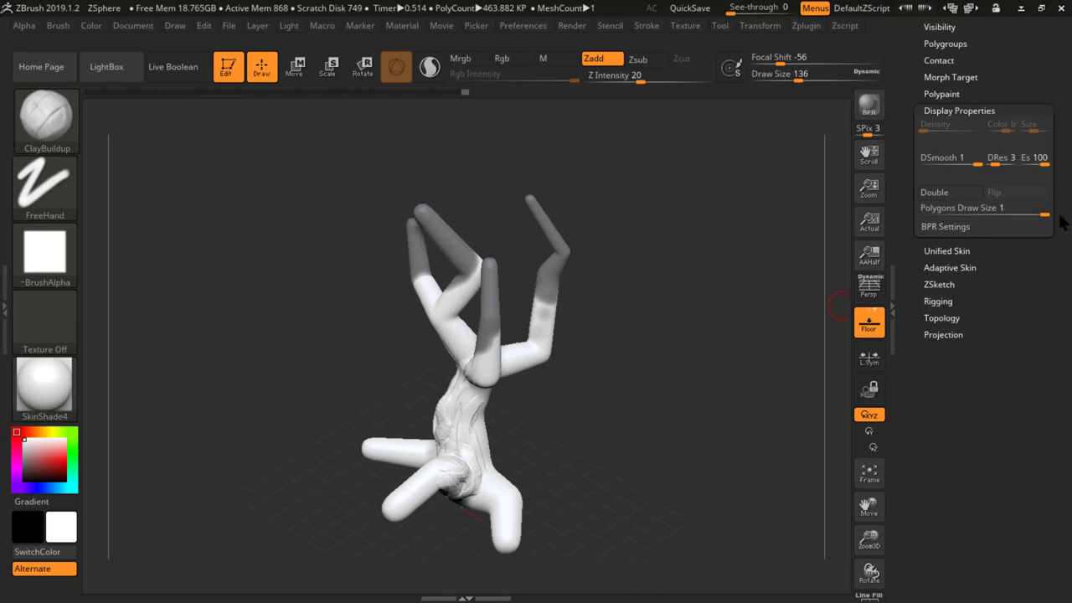
- Turn on the FiberMesh preview so fibers appear on the masked branch ends
{"action": "scroll", "coordinate": [1047, 352], "scroll_direction": "up", "scroll_amount": 5}
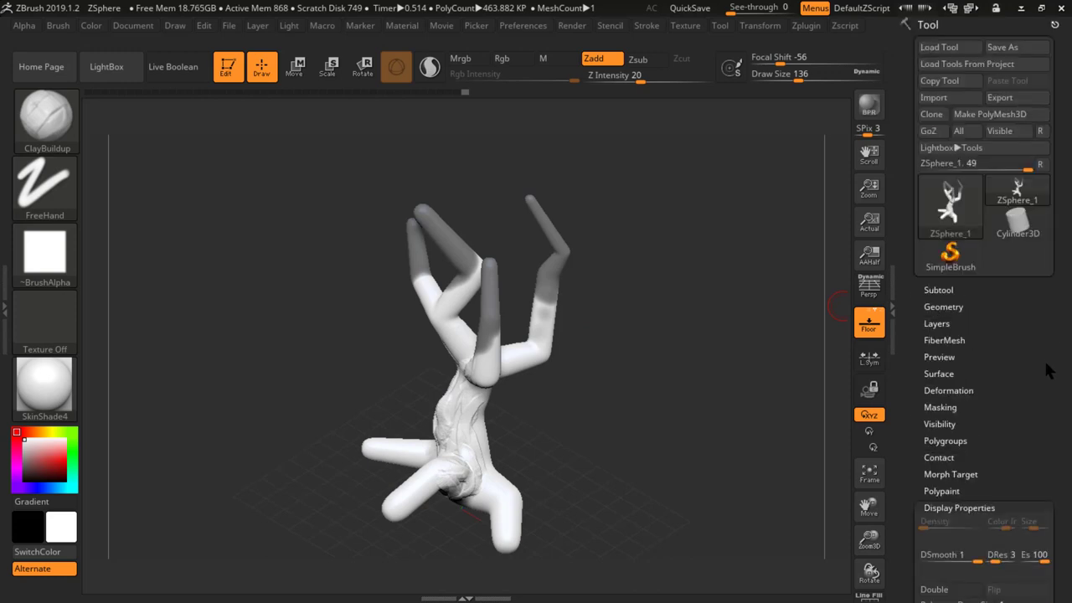
{"action": "left_click", "coordinate": [946, 340]}
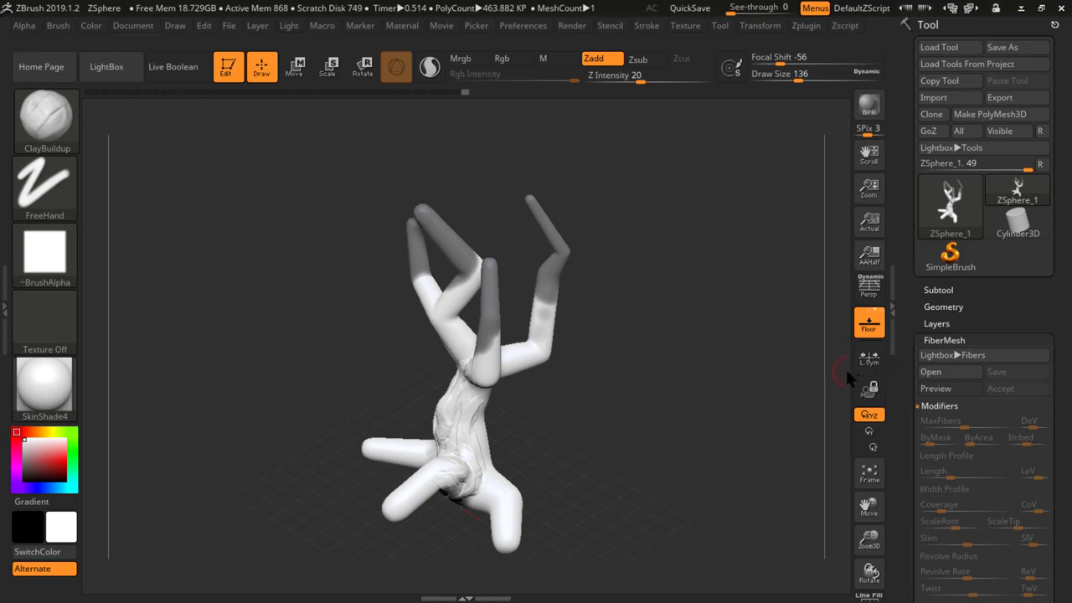
{"action": "scroll", "coordinate": [1068, 352], "scroll_direction": "down", "scroll_amount": 2}
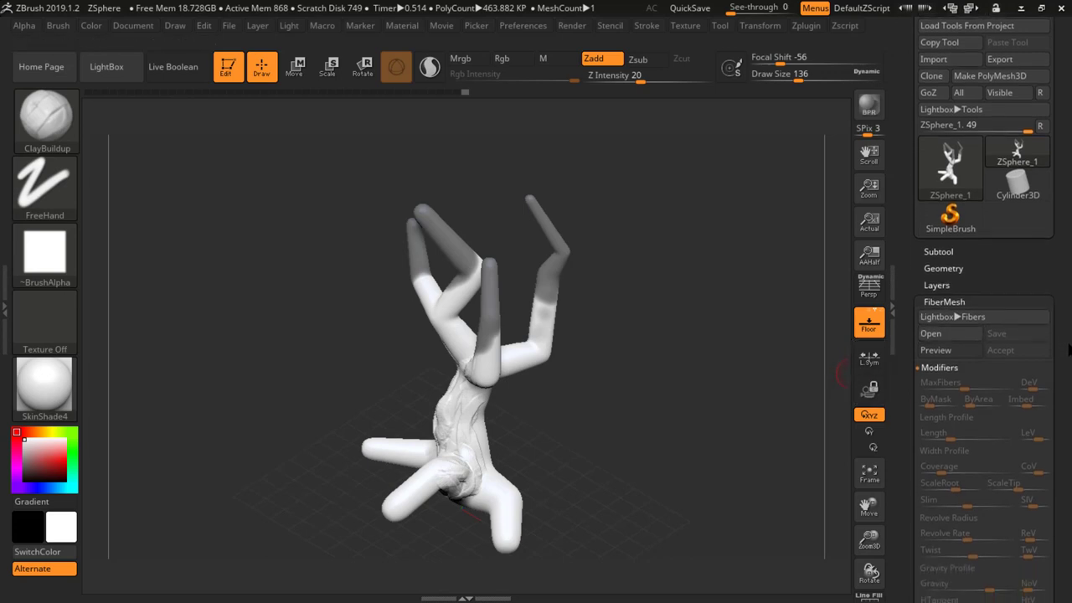
{"action": "scroll", "coordinate": [1068, 352], "scroll_direction": "down", "scroll_amount": 5}
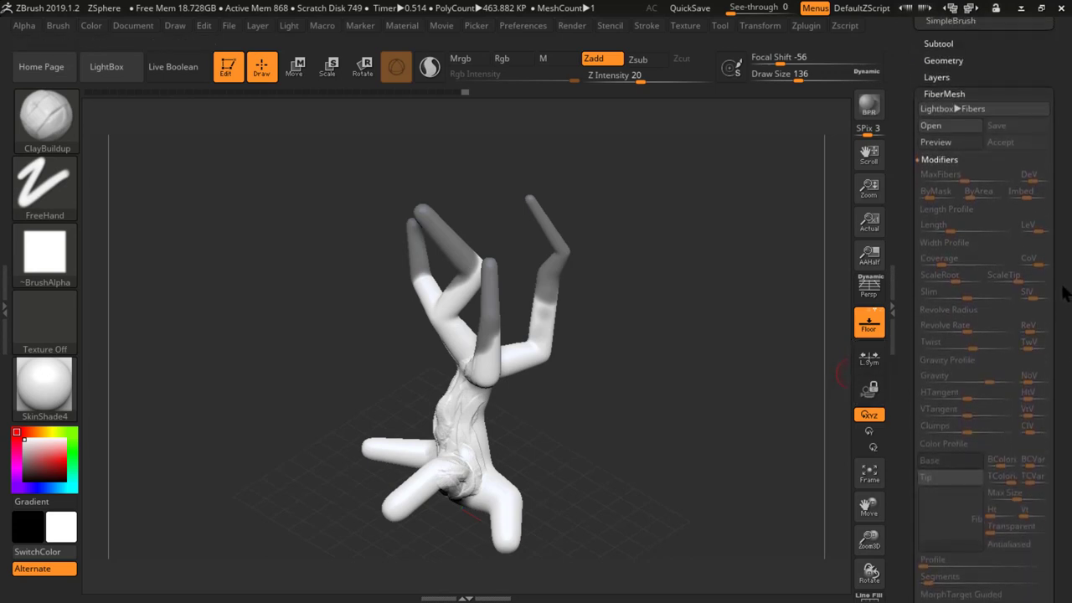
{"action": "scroll", "coordinate": [1064, 293], "scroll_direction": "up", "scroll_amount": 1}
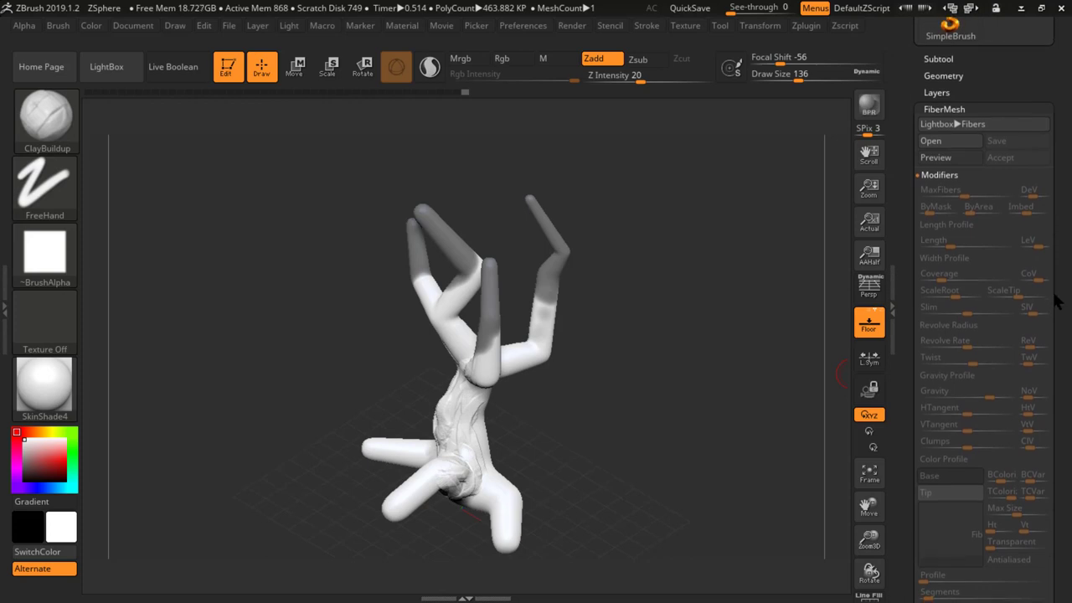
{"action": "left_click", "coordinate": [935, 159]}
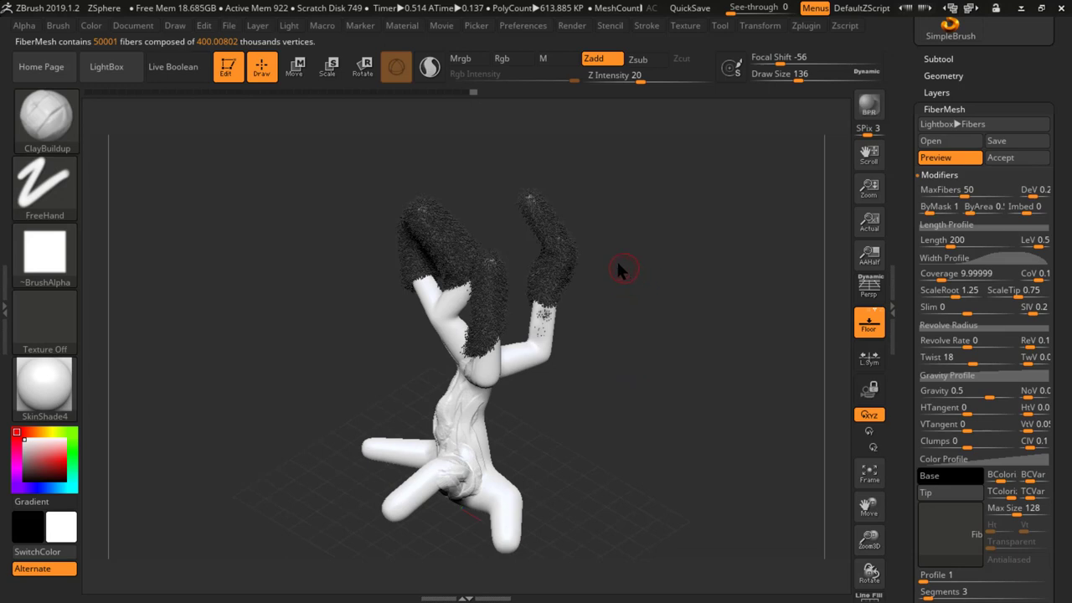
- Inspect the dense dark fibers from several angles and re-expand the fiber Modifiers settings
{"action": "mouse_move", "coordinate": [617, 262]}
{"action": "left_mouse_down"}
{"action": "mouse_move", "coordinate": [633, 246]}
{"action": "mouse_move", "coordinate": [620, 267]}
{"action": "left_mouse_up"}
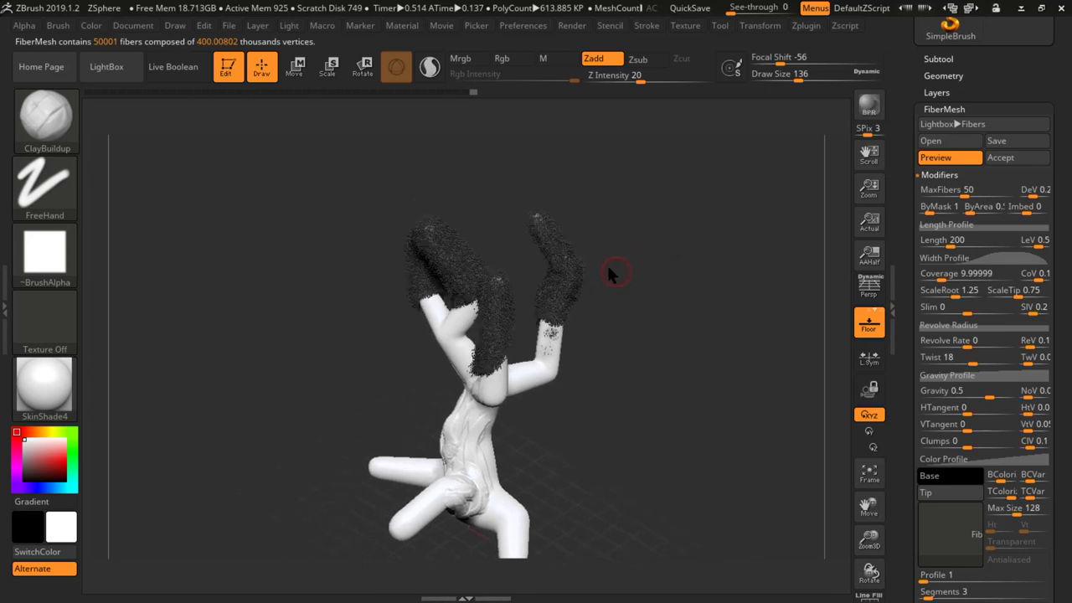
{"action": "right_click_drag", "start_coordinate": [611, 275], "coordinate": [711, 282], "text": "ctrl"}
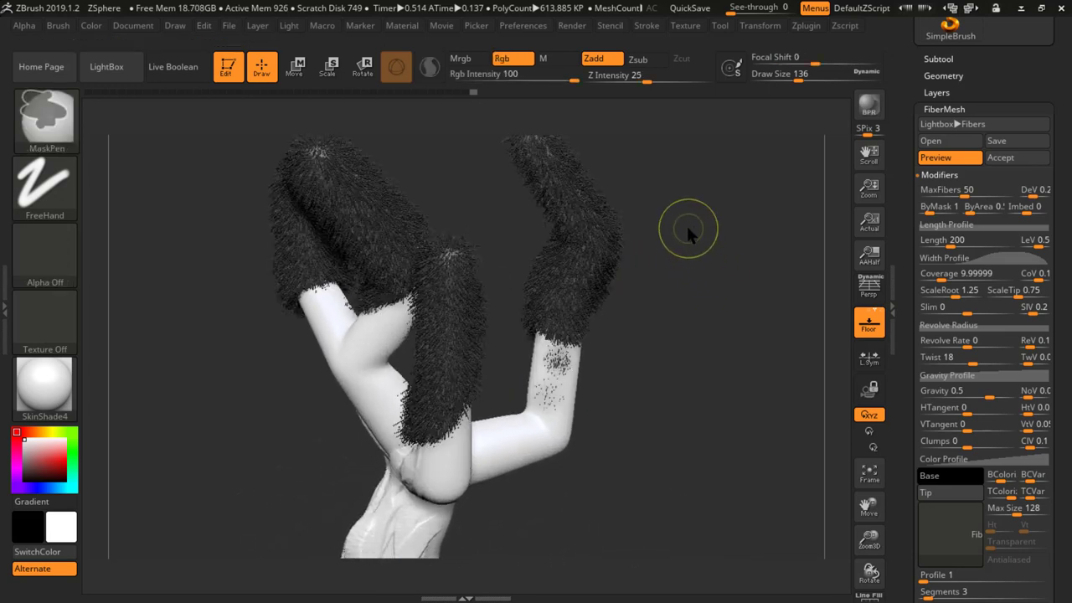
{"action": "left_click_drag", "start_coordinate": [671, 222], "coordinate": [718, 344]}
{"action": "mouse_move", "coordinate": [681, 400]}
{"action": "left_mouse_down"}
{"action": "mouse_move", "coordinate": [672, 363]}
{"action": "mouse_move", "coordinate": [644, 366]}
{"action": "mouse_move", "coordinate": [694, 393]}
{"action": "left_mouse_up"}
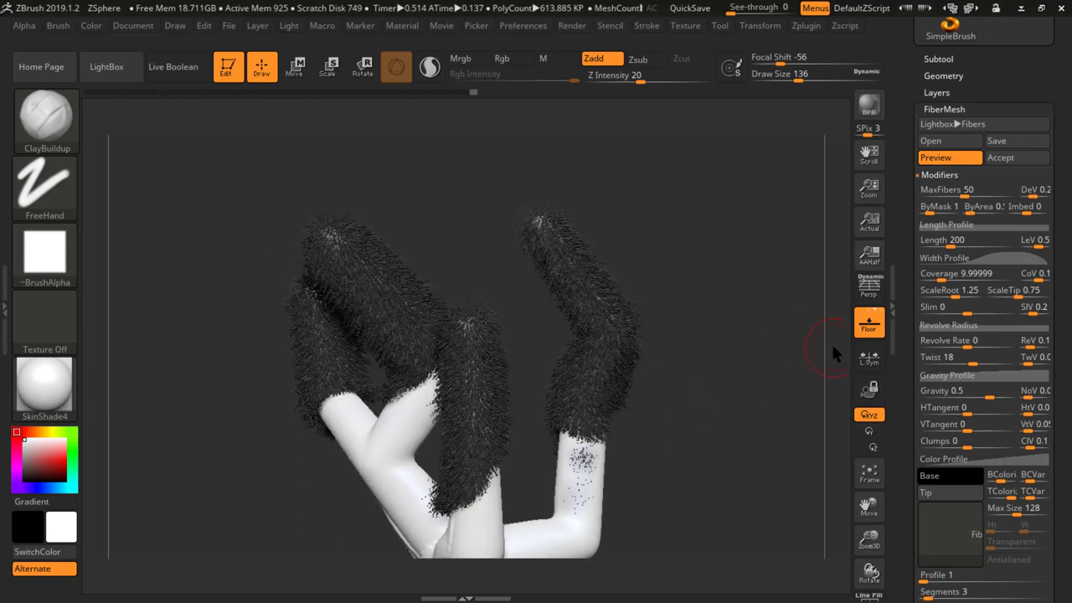
{"action": "left_click", "coordinate": [946, 175]}
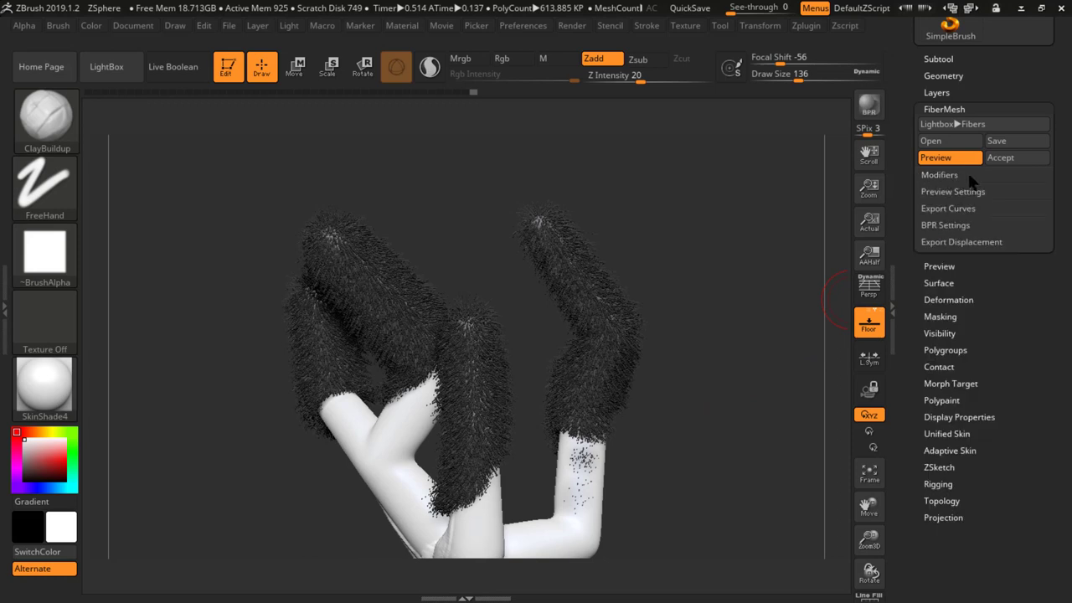
{"action": "left_click", "coordinate": [953, 176]}
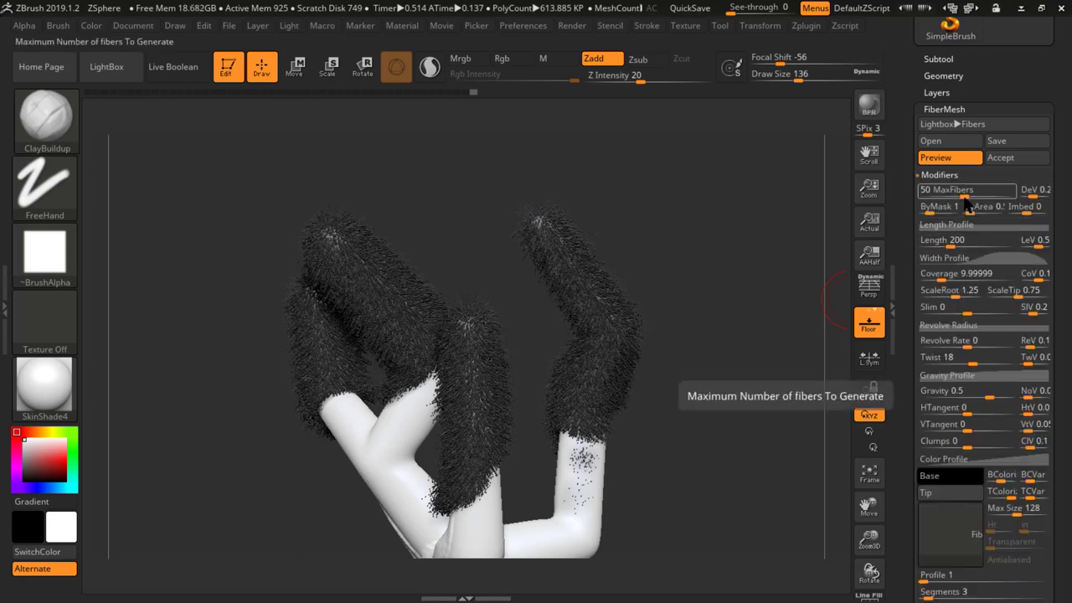
- Set MaxFibers to 0.26, Length about 1161, Coverage about 941 and Slim about 0.07
{"action": "left_click_drag", "start_coordinate": [967, 205], "coordinate": [934, 209]}
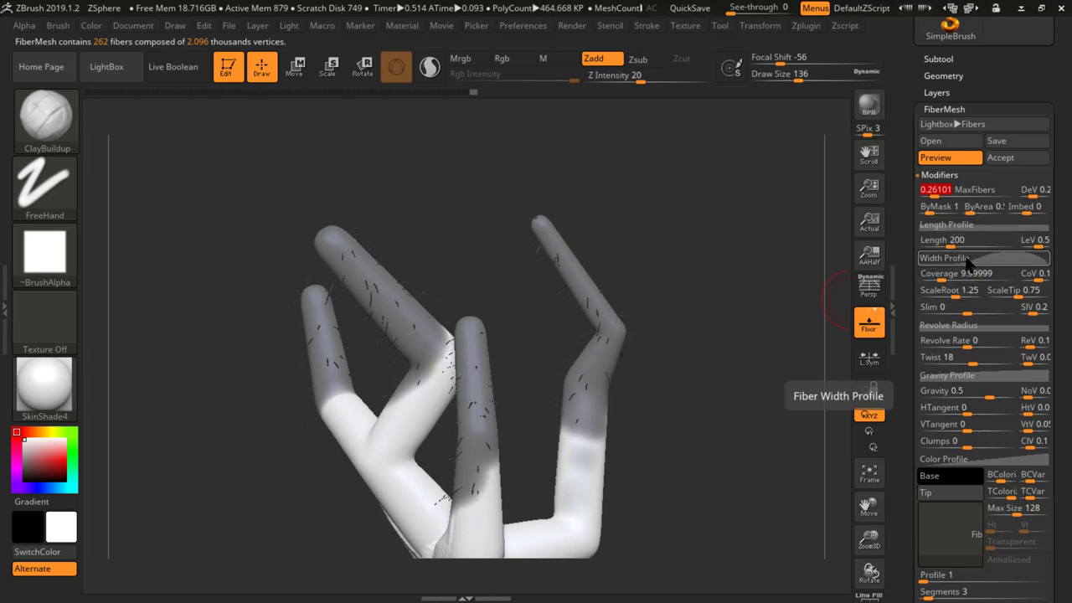
{"action": "left_click_drag", "start_coordinate": [969, 254], "coordinate": [987, 256]}
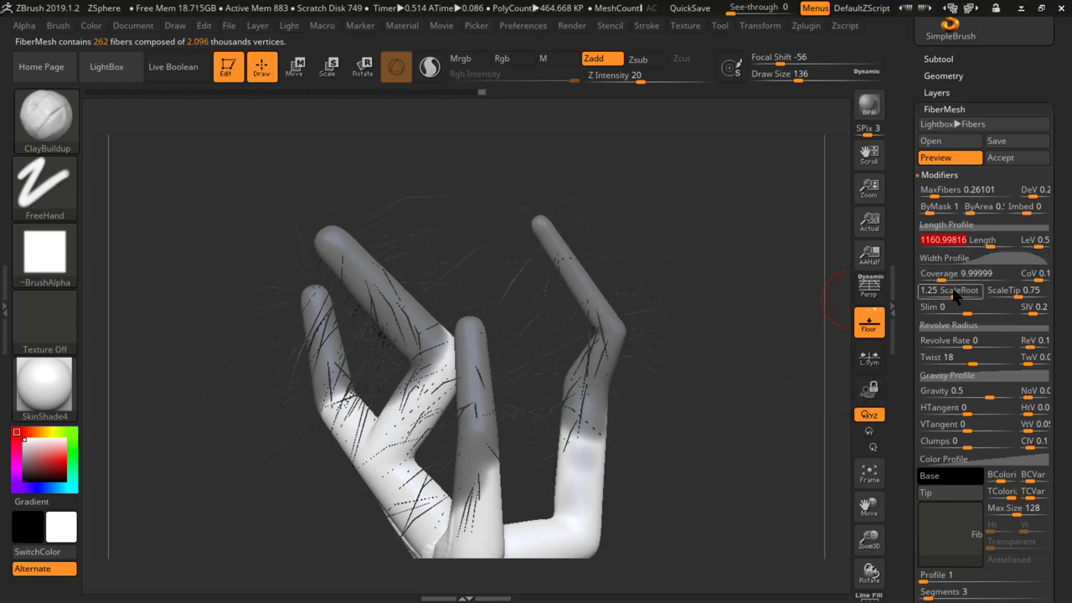
{"action": "left_click_drag", "start_coordinate": [949, 285], "coordinate": [981, 285]}
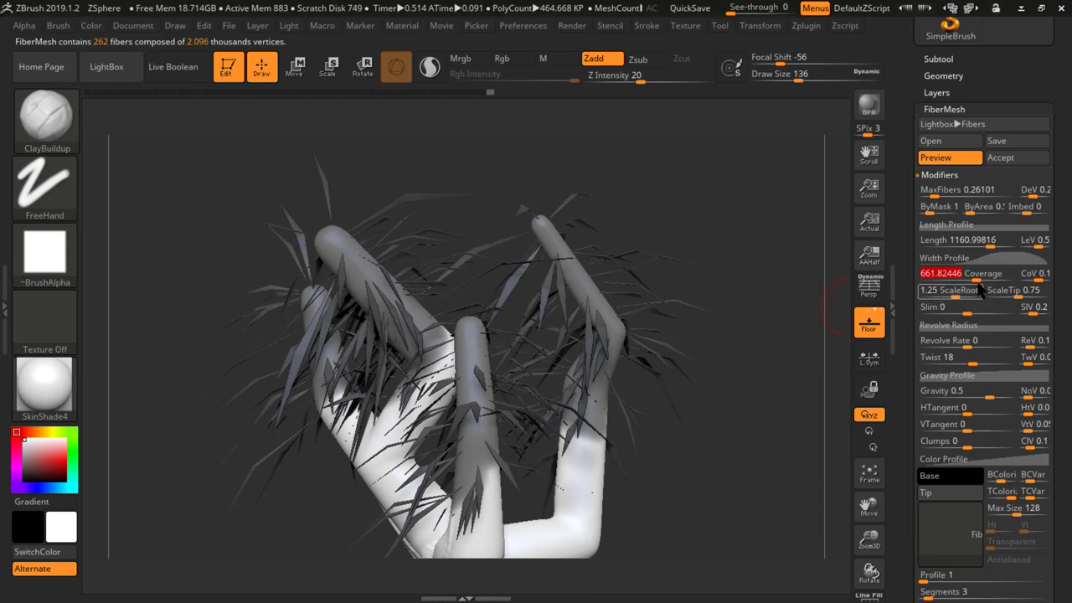
{"action": "mouse_move", "coordinate": [984, 286]}
{"action": "left_mouse_down"}
{"action": "mouse_move", "coordinate": [995, 290]}
{"action": "mouse_move", "coordinate": [971, 291]}
{"action": "left_mouse_up"}
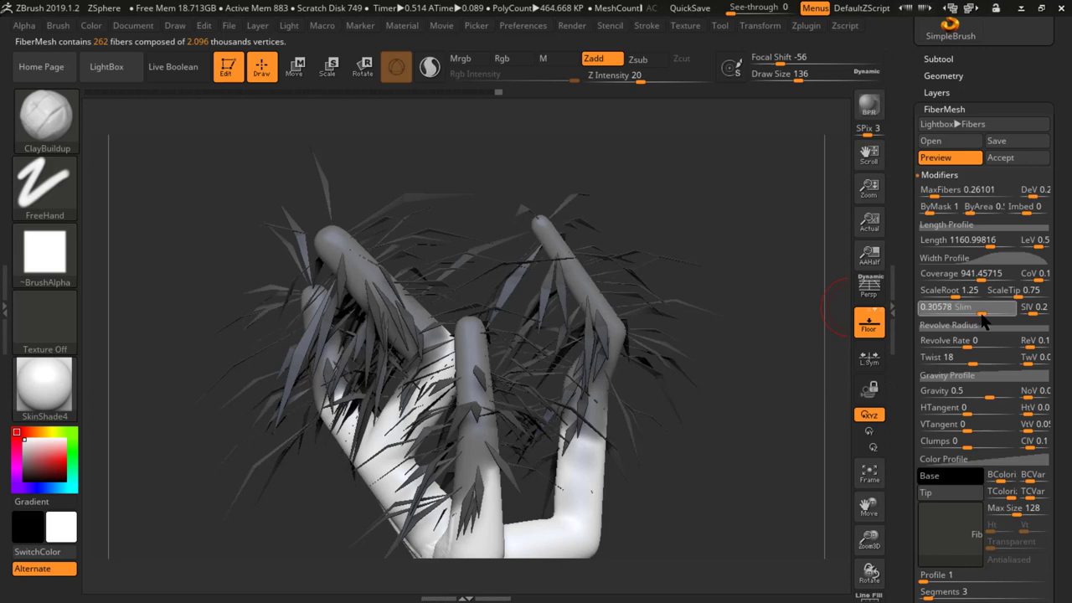
{"action": "left_click", "coordinate": [968, 320]}
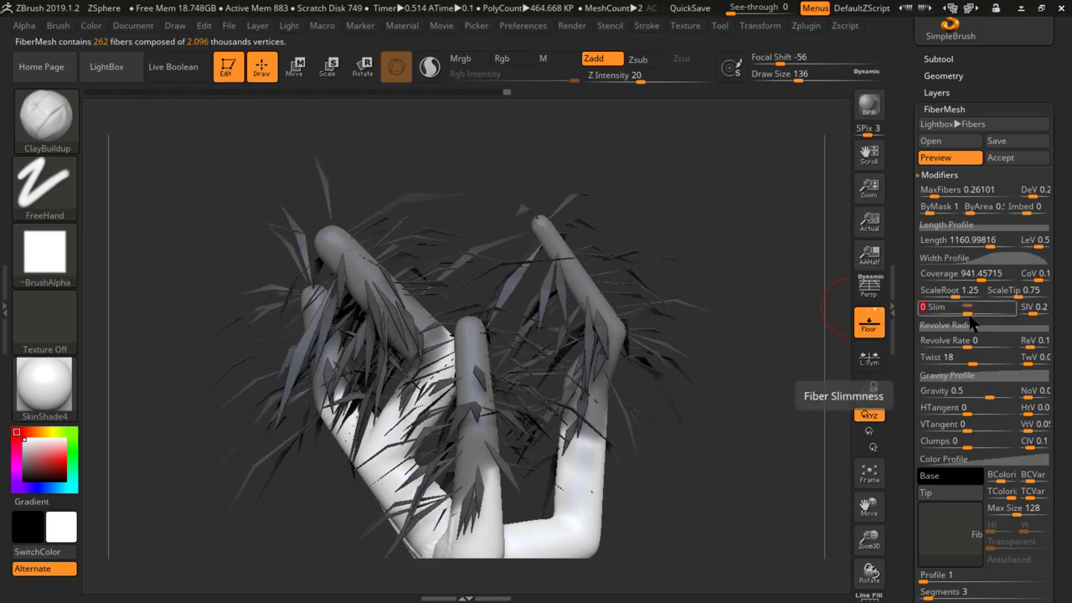
{"action": "left_click_drag", "start_coordinate": [969, 321], "coordinate": [976, 312]}
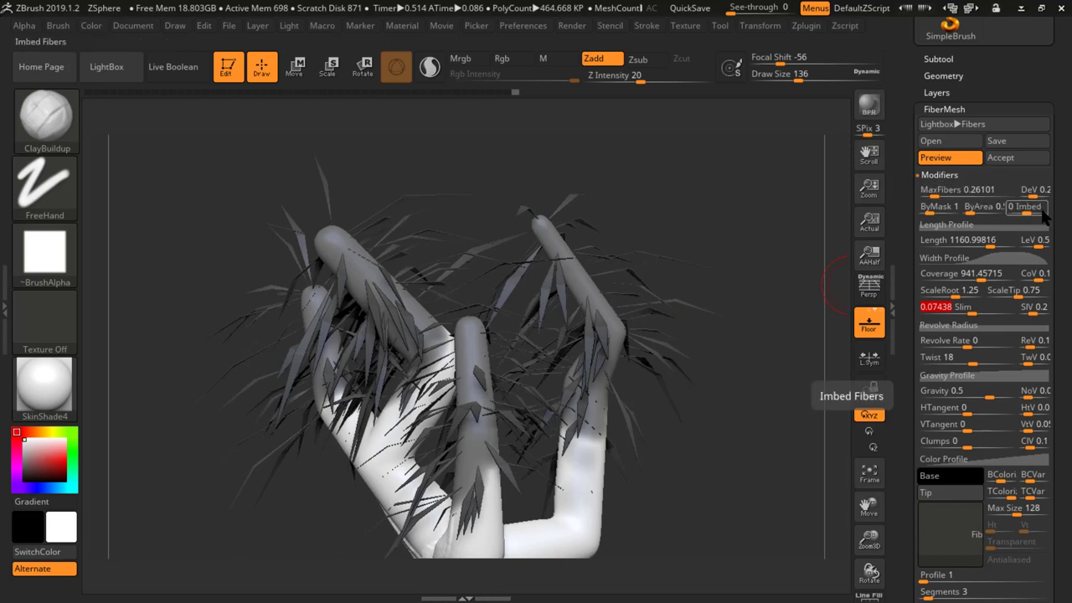
{"action": "scroll", "coordinate": [1066, 216], "scroll_direction": "up", "scroll_amount": 1}
{"action": "scroll", "coordinate": [1067, 228], "scroll_direction": "down", "scroll_amount": 1}
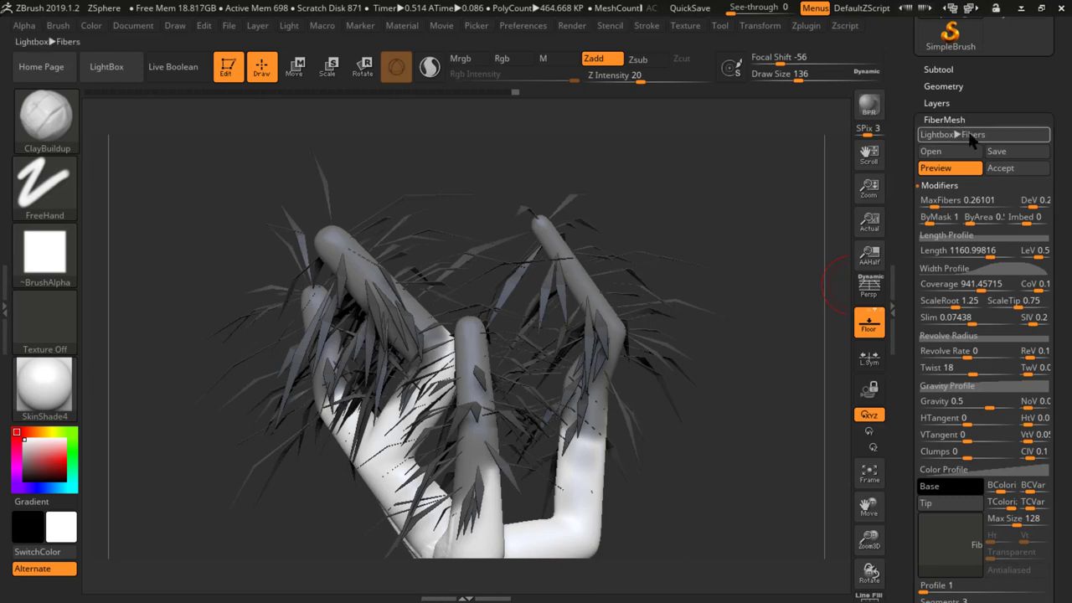
- Load the Fibers51.ZFP grass preset from Lightbox onto the branches, then close Lightbox
{"action": "left_click", "coordinate": [976, 136]}
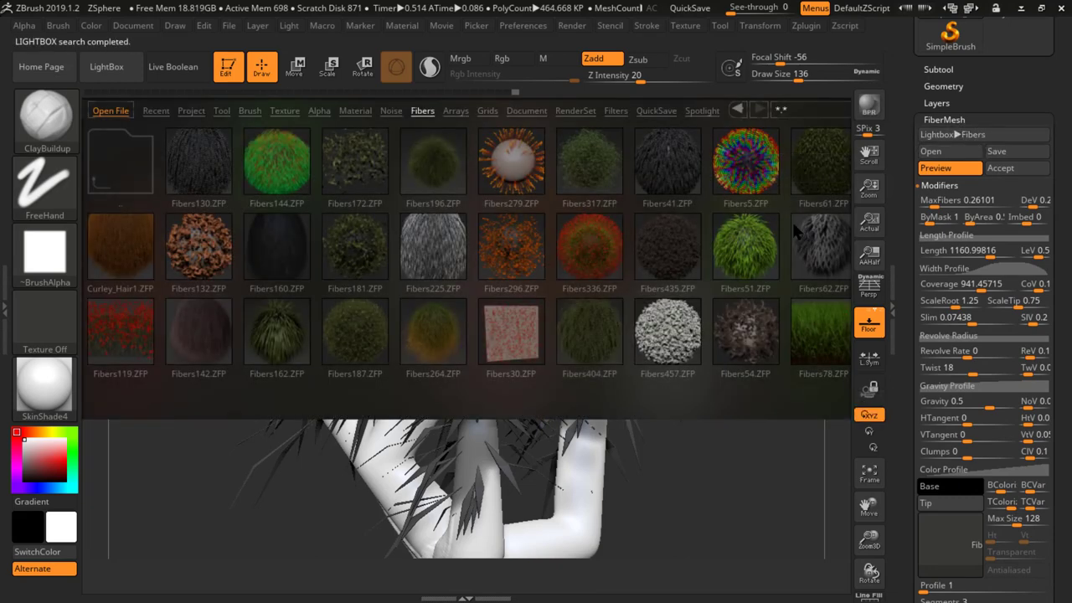
{"action": "left_click", "coordinate": [749, 257]}
{"action": "double_click", "coordinate": [749, 257]}
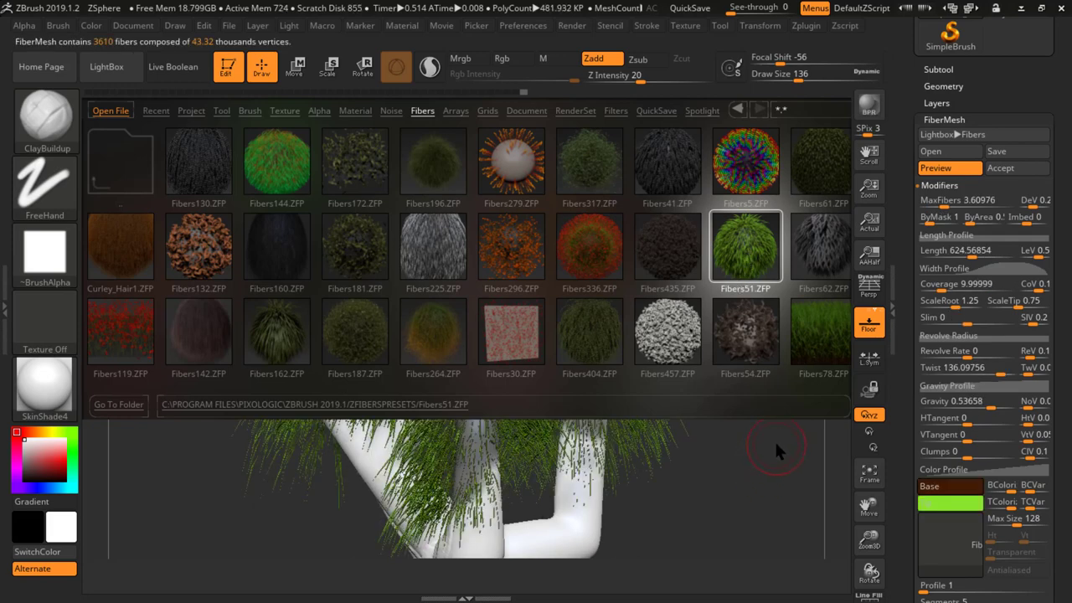
{"action": "key", "text": "comma"}
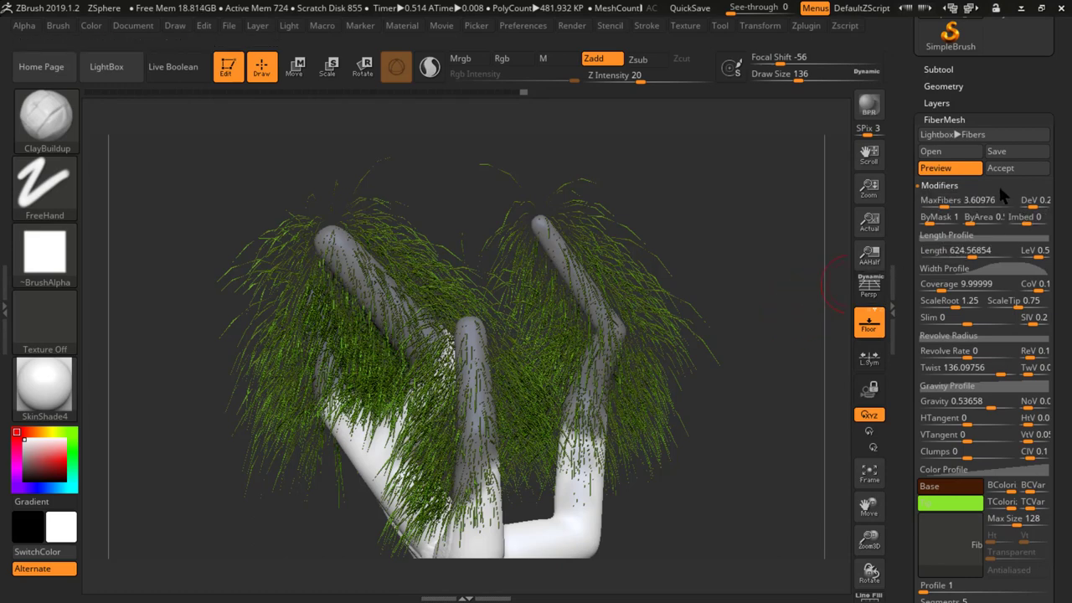
- Set MaxFibers to about 2.1, Coverage about 195, Length about 806, and adjust the Width Profile
{"action": "mouse_move", "coordinate": [948, 211]}
{"action": "left_mouse_down"}
{"action": "mouse_move", "coordinate": [939, 209]}
{"action": "mouse_move", "coordinate": [945, 215]}
{"action": "left_mouse_up"}
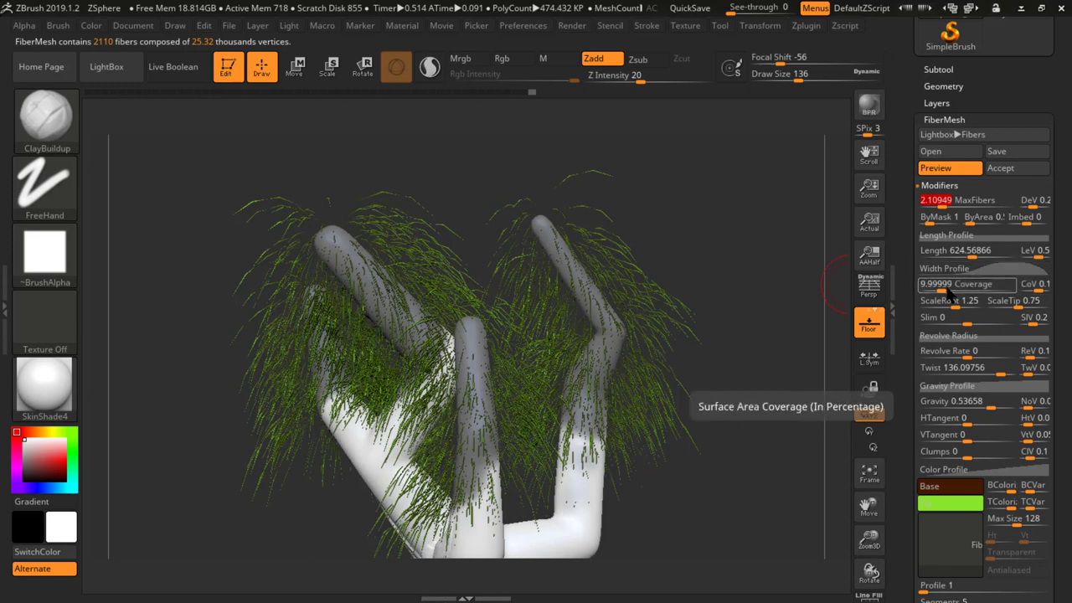
{"action": "left_click_drag", "start_coordinate": [955, 287], "coordinate": [969, 305]}
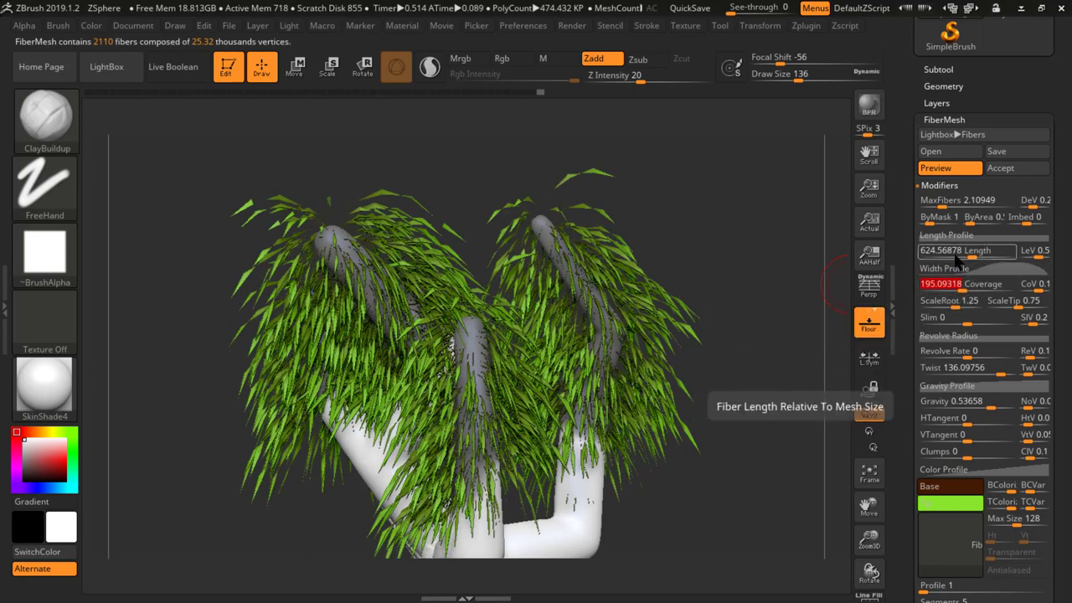
{"action": "left_click_drag", "start_coordinate": [971, 264], "coordinate": [981, 265]}
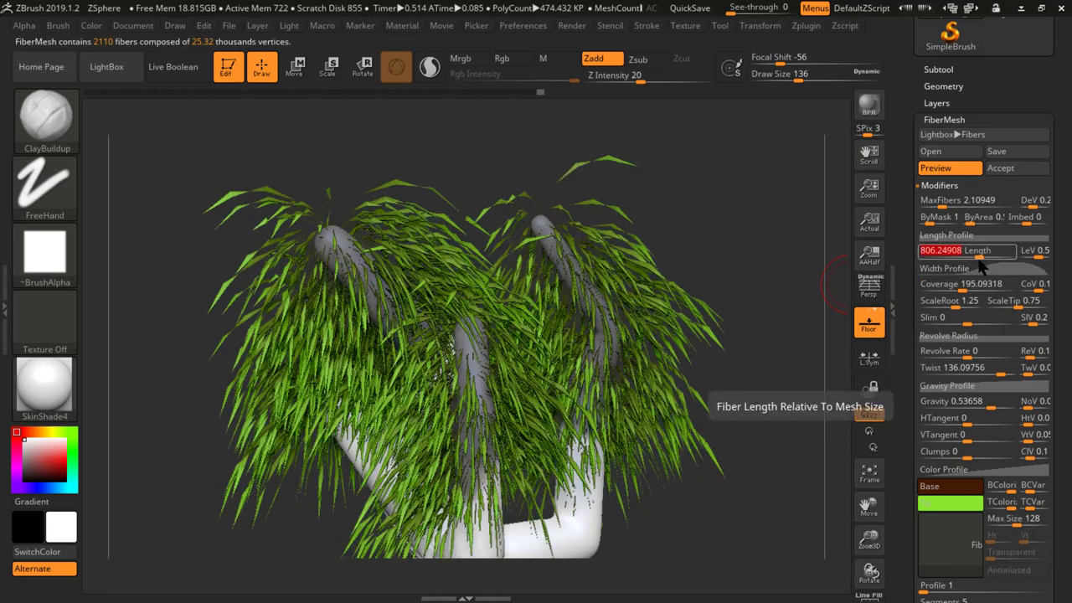
{"action": "left_click", "coordinate": [972, 268]}
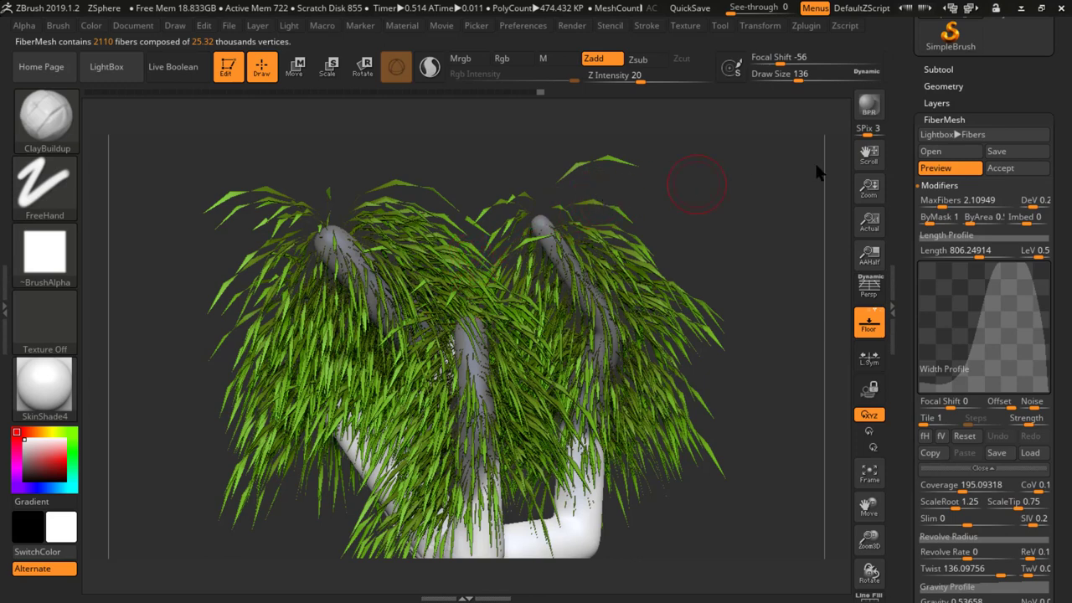
{"action": "left_click_drag", "start_coordinate": [1065, 239], "coordinate": [1069, 198]}
{"action": "left_click_drag", "start_coordinate": [727, 316], "coordinate": [711, 350]}
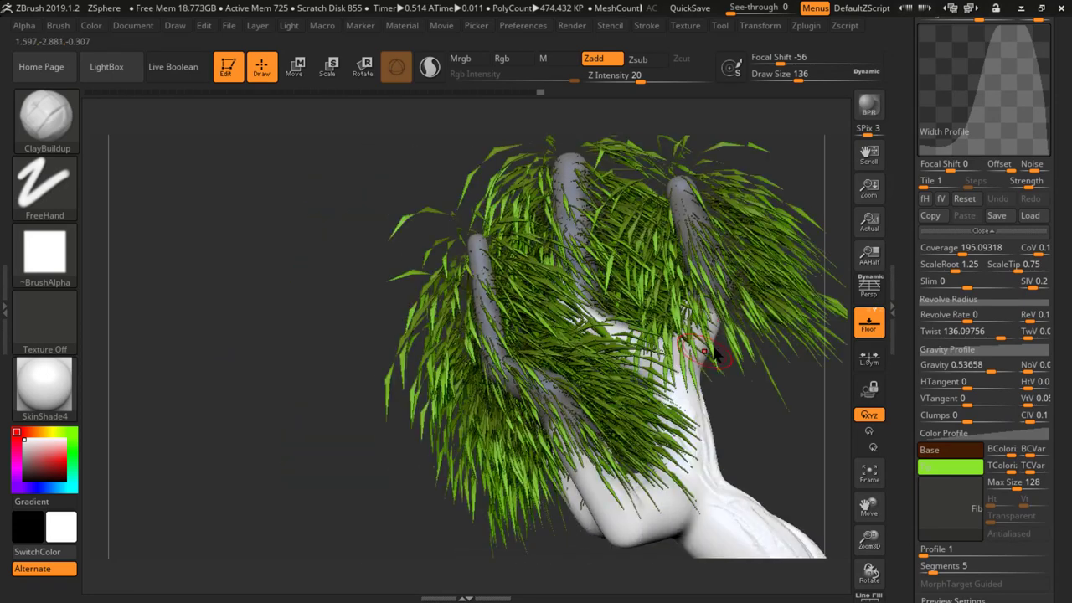
{"action": "left_click_drag", "start_coordinate": [404, 361], "coordinate": [465, 341]}
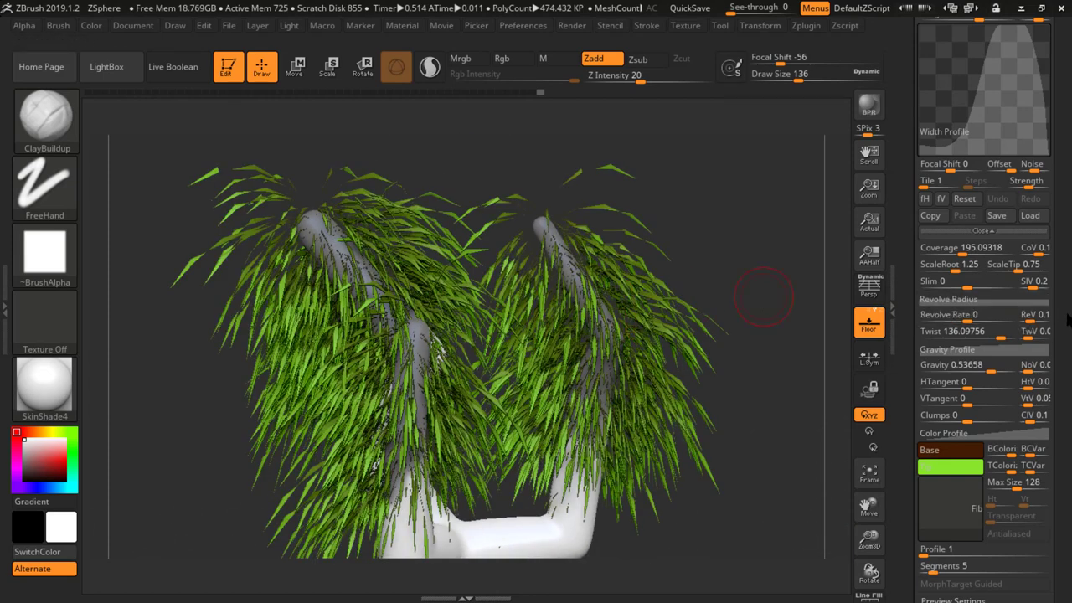
{"action": "scroll", "coordinate": [1062, 318], "scroll_direction": "up", "scroll_amount": 5}
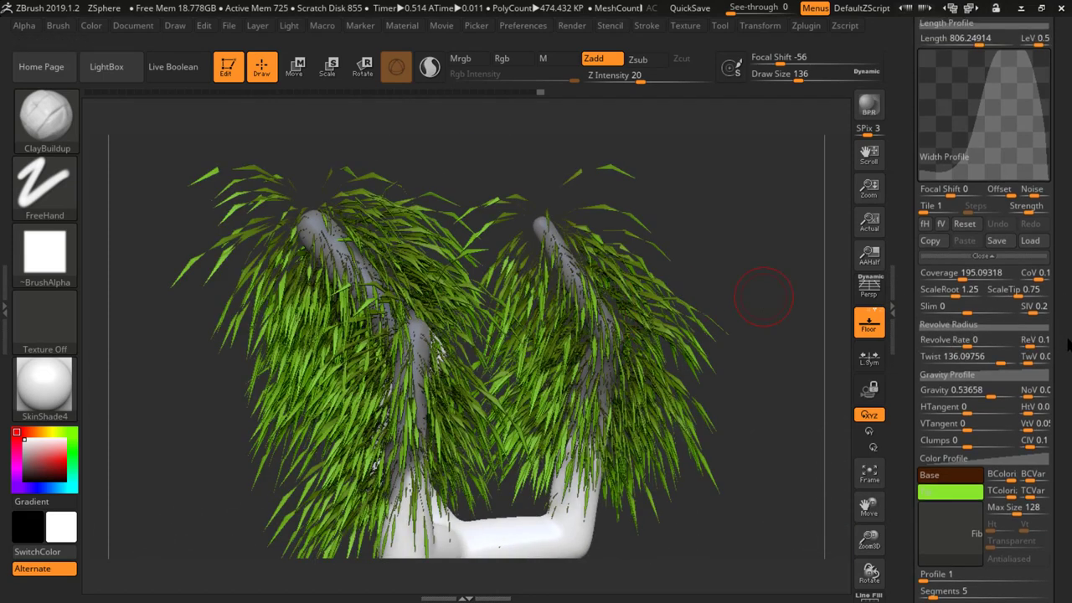
{"action": "scroll", "coordinate": [1057, 419], "scroll_direction": "up", "scroll_amount": 1}
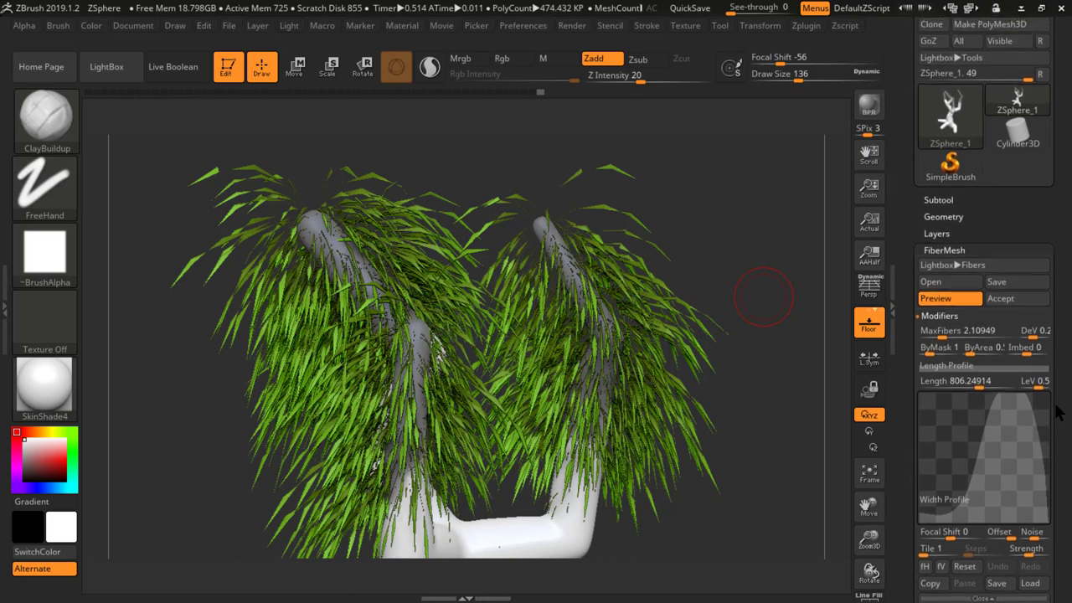
{"action": "left_click", "coordinate": [1008, 302]}
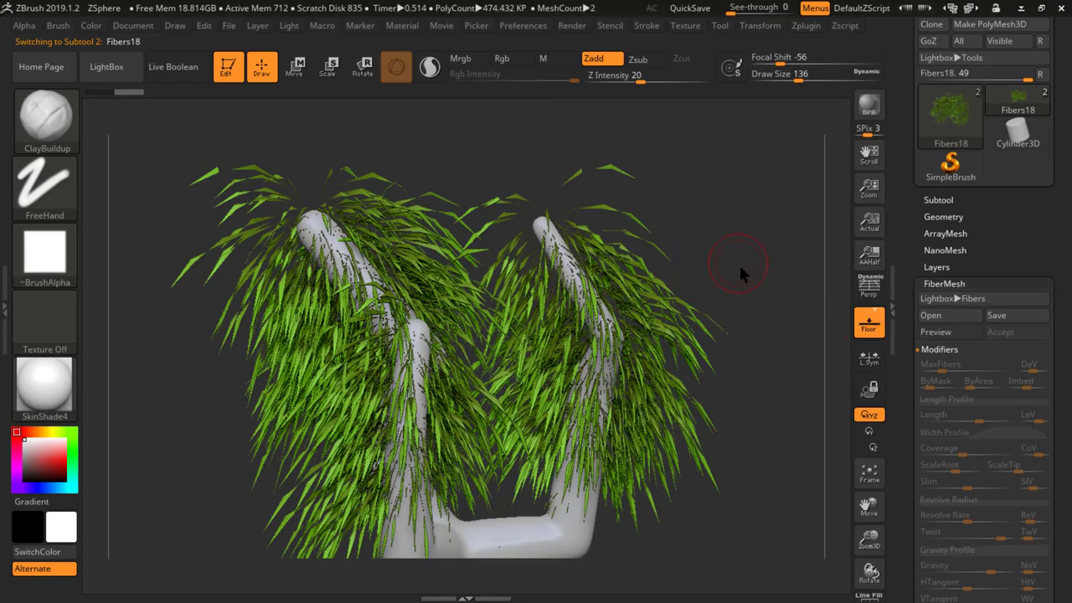
{"action": "mouse_move", "coordinate": [738, 263]}
{"action": "left_mouse_down"}
{"action": "mouse_move", "coordinate": [628, 299]}
{"action": "mouse_move", "coordinate": [553, 301]}
{"action": "mouse_move", "coordinate": [683, 276]}
{"action": "mouse_move", "coordinate": [653, 272]}
{"action": "left_mouse_up"}
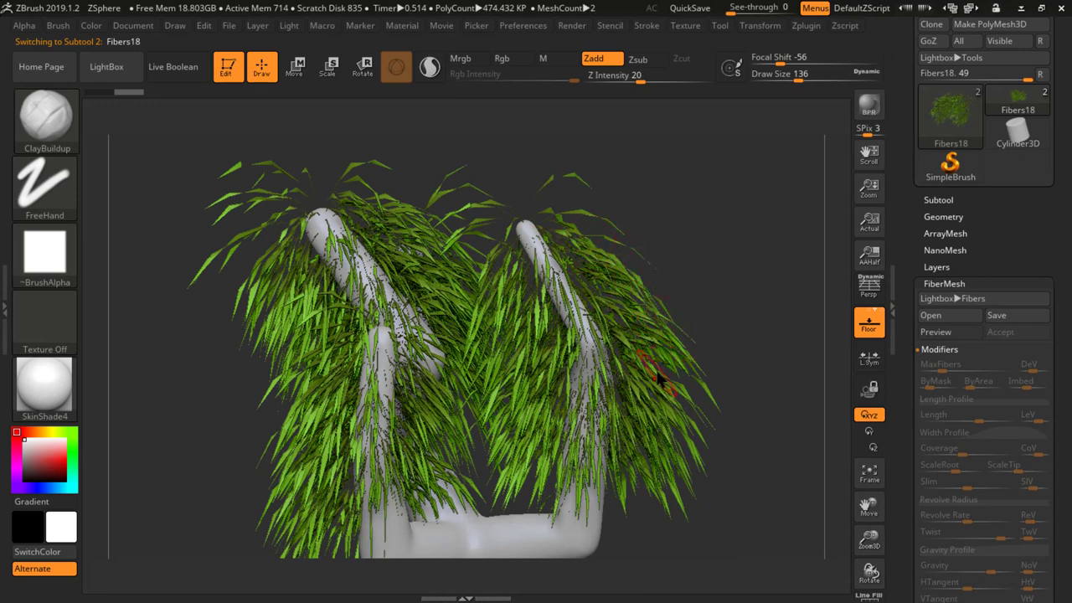
{"action": "left_click_drag", "start_coordinate": [1056, 206], "coordinate": [1044, 295]}
{"action": "left_click", "coordinate": [965, 290]}
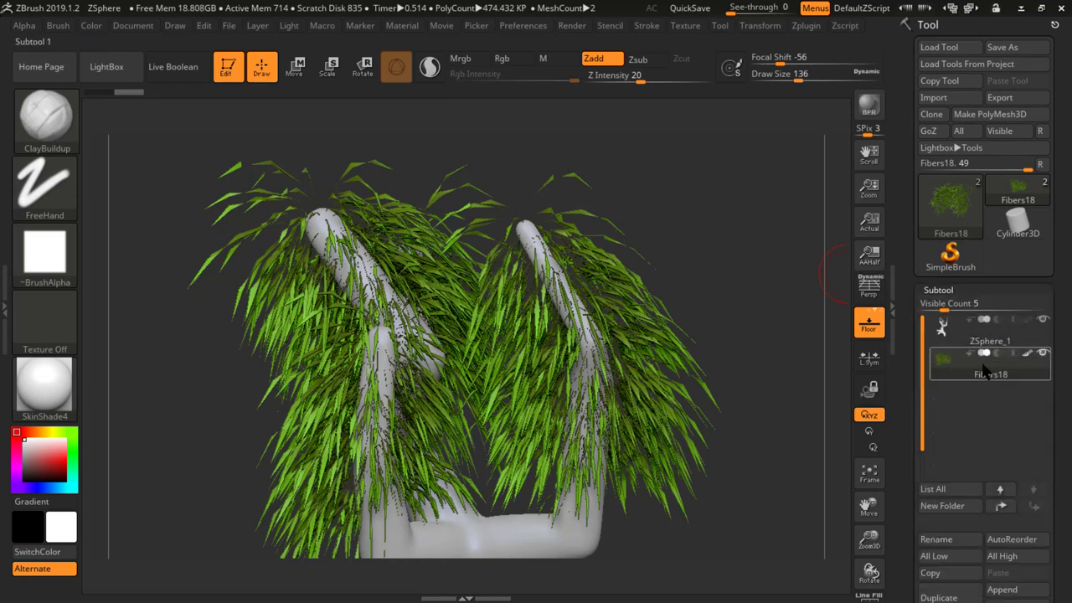
{"action": "mouse_move", "coordinate": [963, 373]}
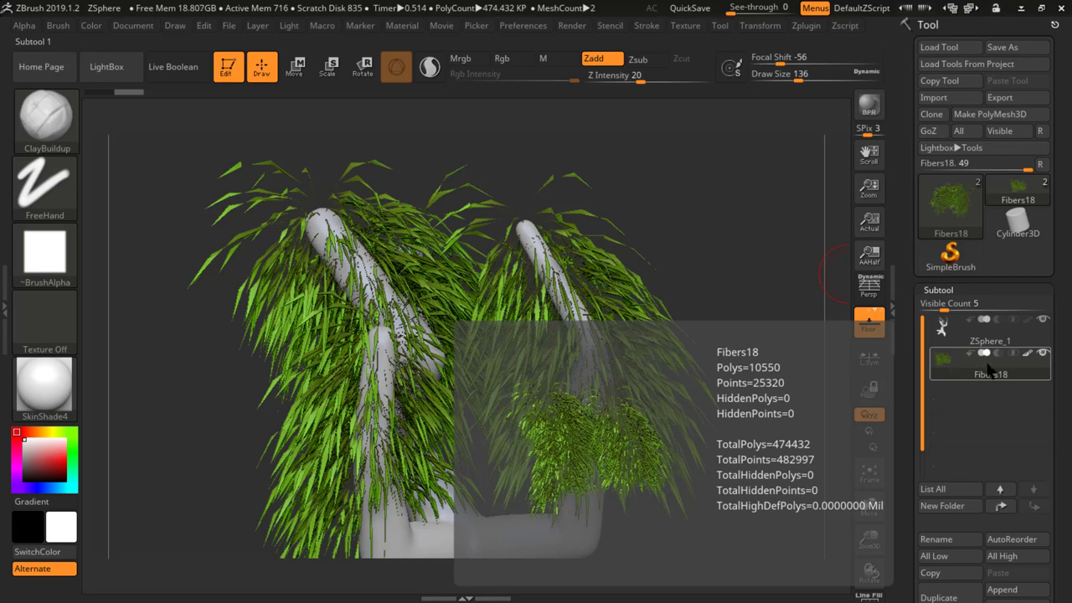
{"action": "left_click", "coordinate": [944, 331]}
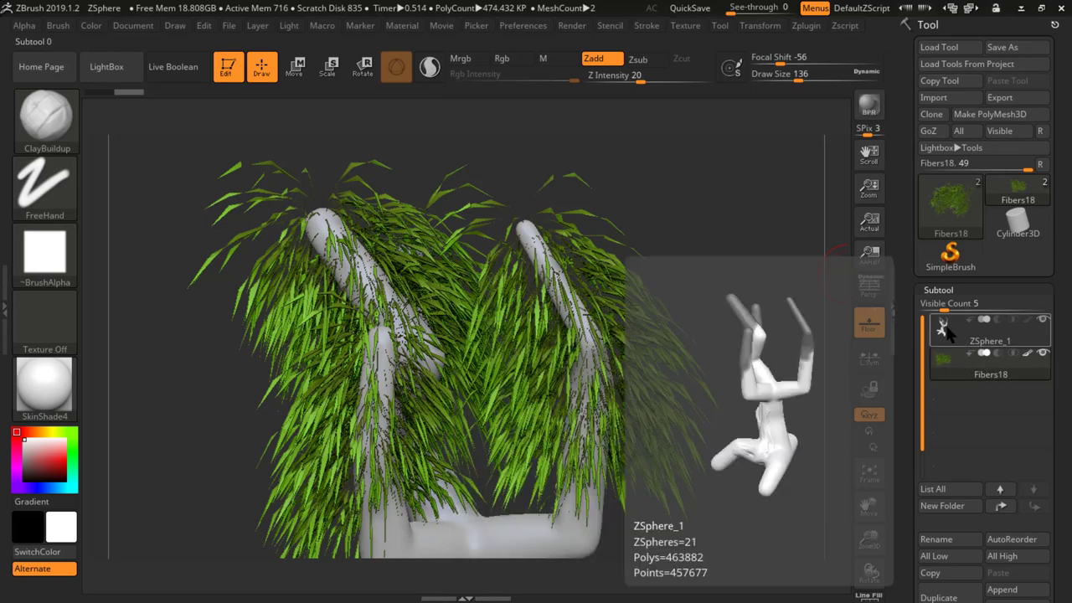
{"action": "left_click", "coordinate": [1041, 319]}
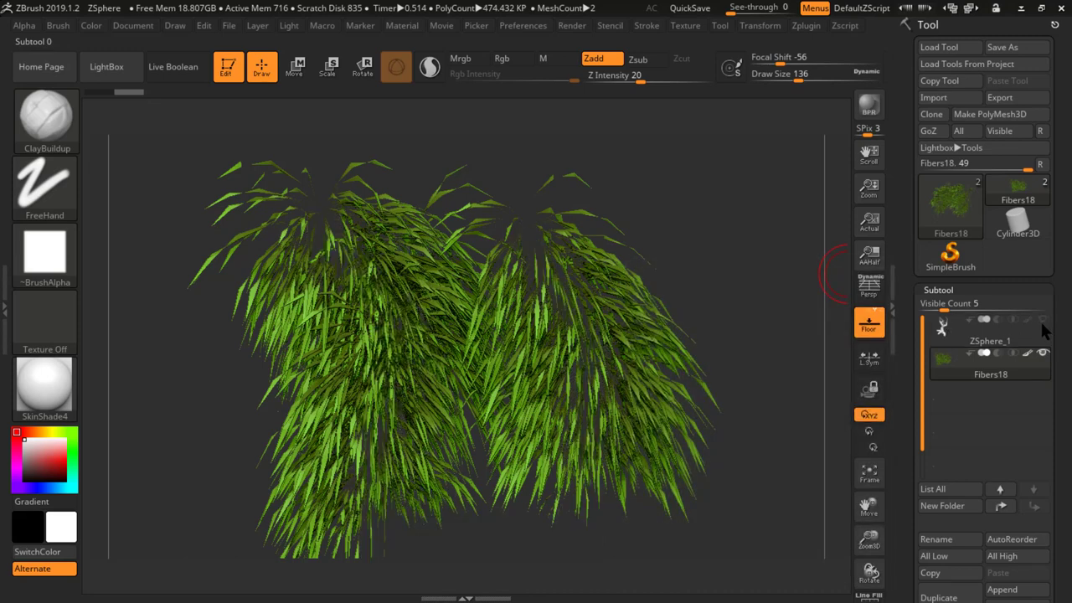
{"action": "left_click", "coordinate": [1041, 319]}
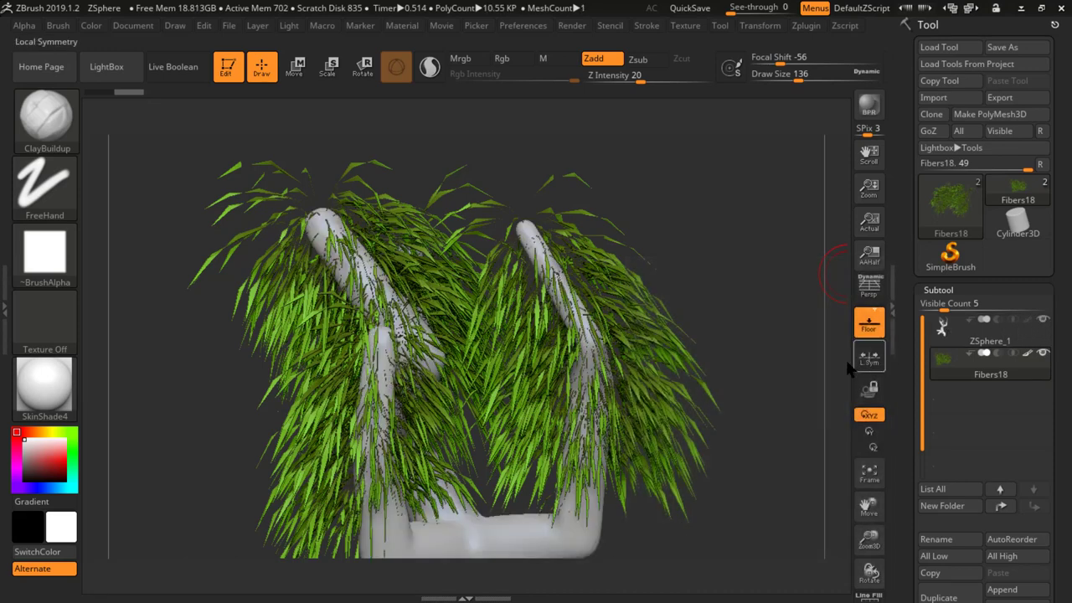
{"action": "left_click", "coordinate": [1029, 356]}
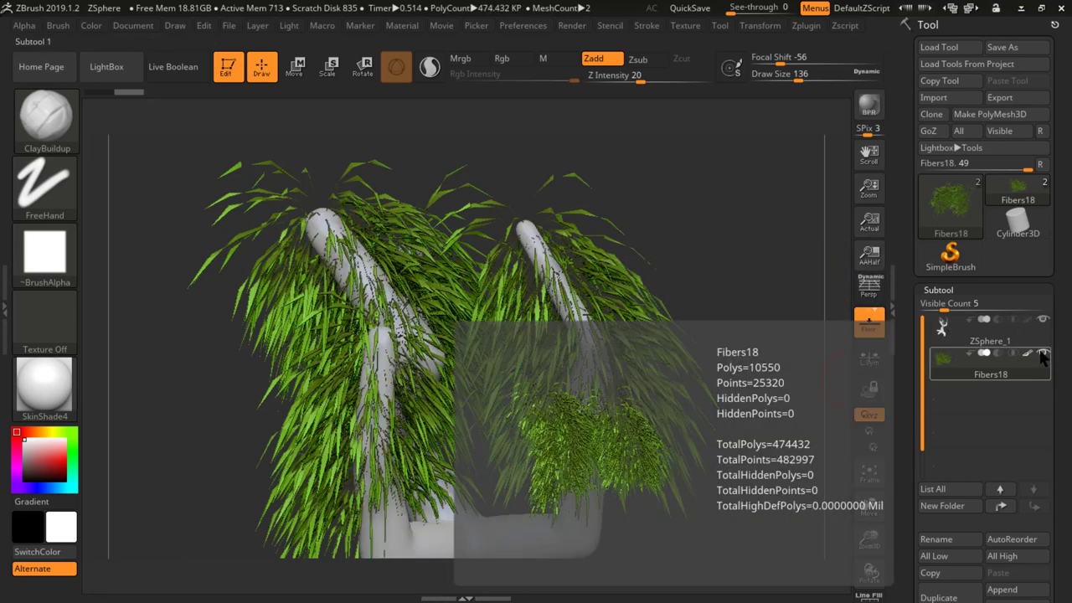
{"action": "mouse_move", "coordinate": [1042, 358]}
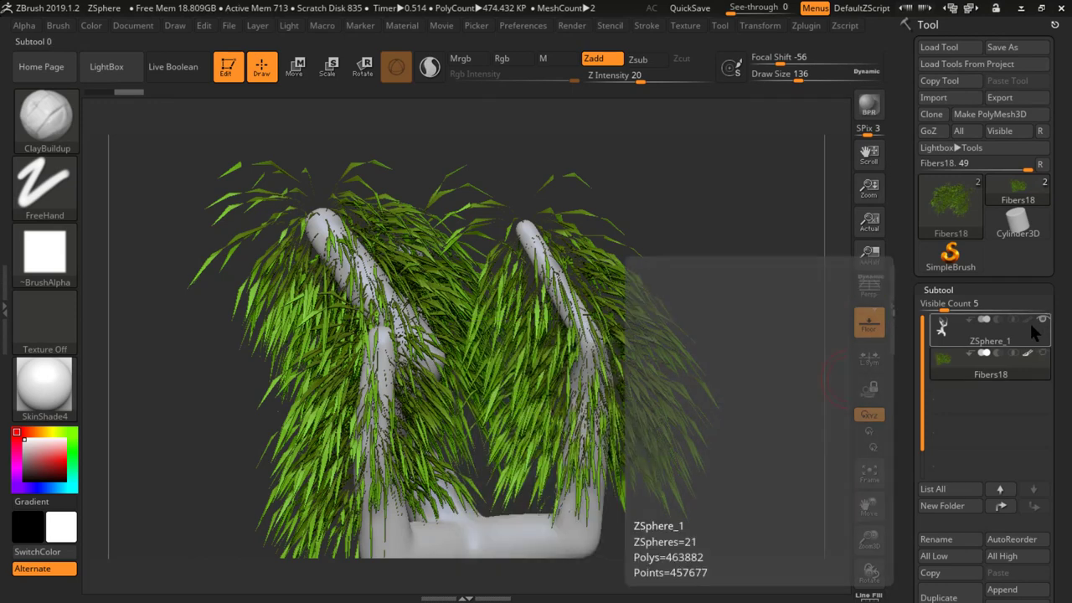
{"action": "left_click", "coordinate": [1030, 323]}
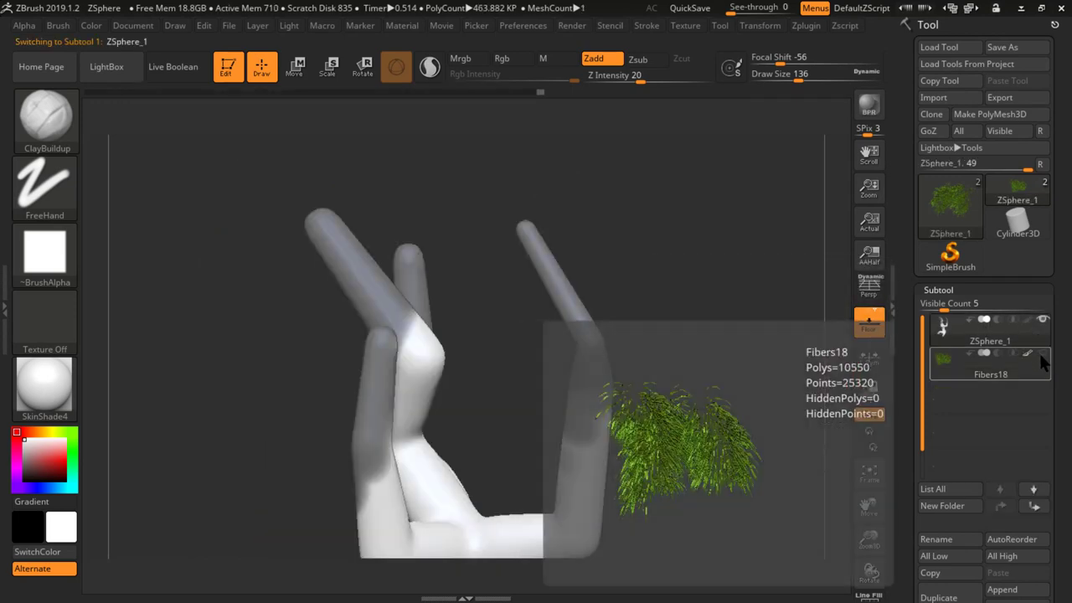
{"action": "left_click", "coordinate": [1041, 354]}
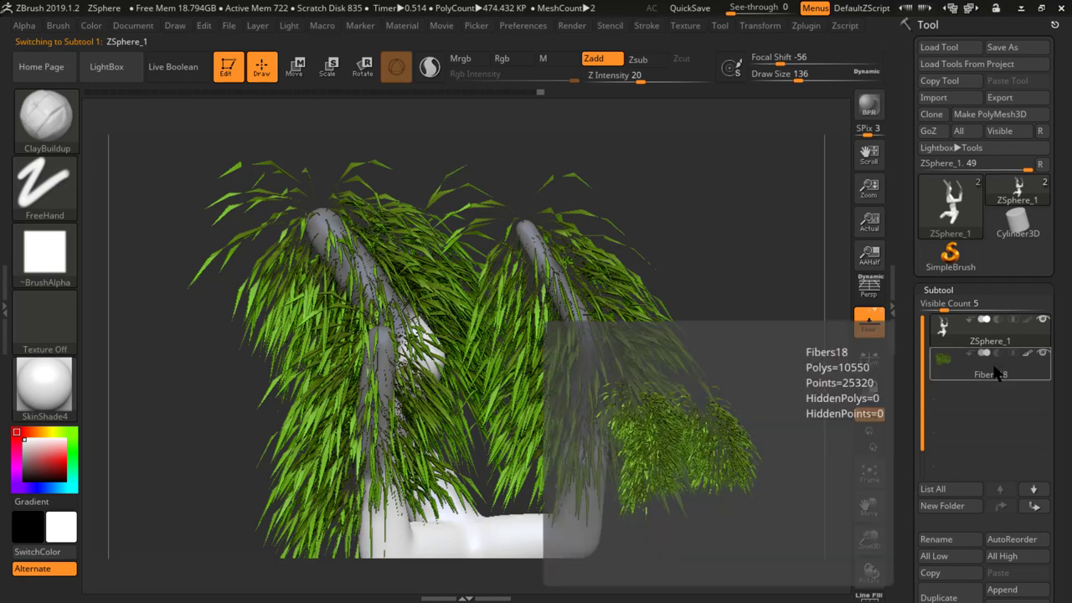
{"action": "left_click", "coordinate": [955, 369]}
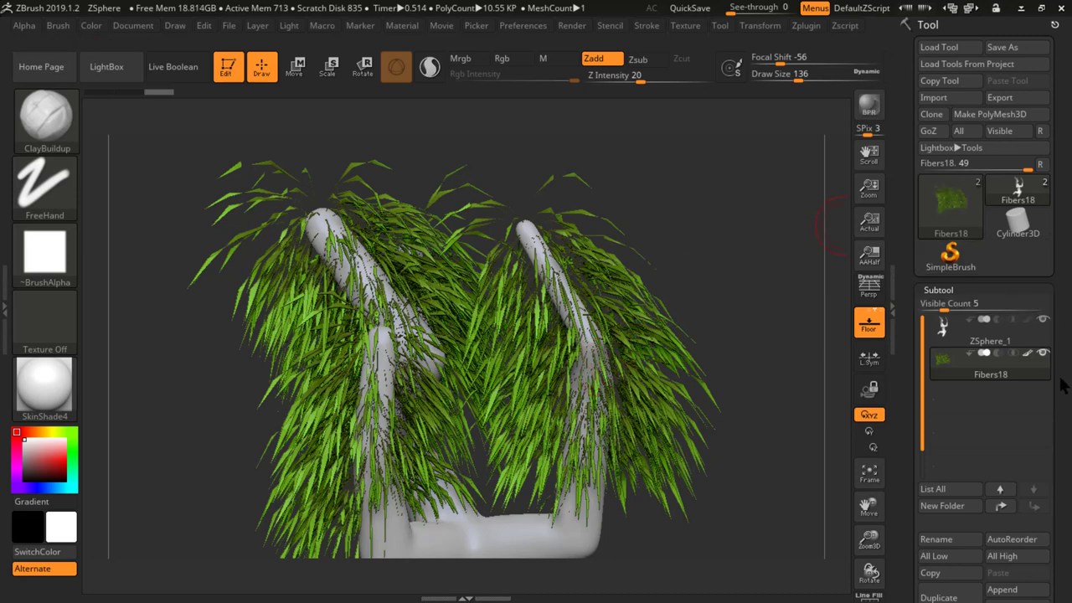
- Open the LightBox Fibers preset library from the Tool palette
{"action": "scroll", "coordinate": [1063, 411], "scroll_direction": "down", "scroll_amount": 10}
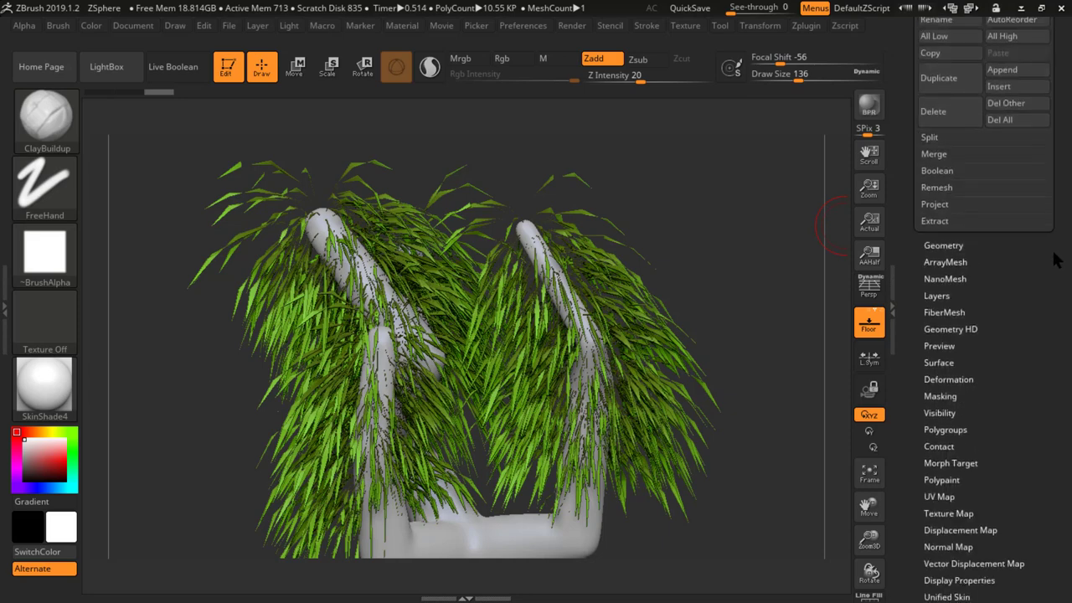
{"action": "scroll", "coordinate": [1046, 270], "scroll_direction": "down", "scroll_amount": 1}
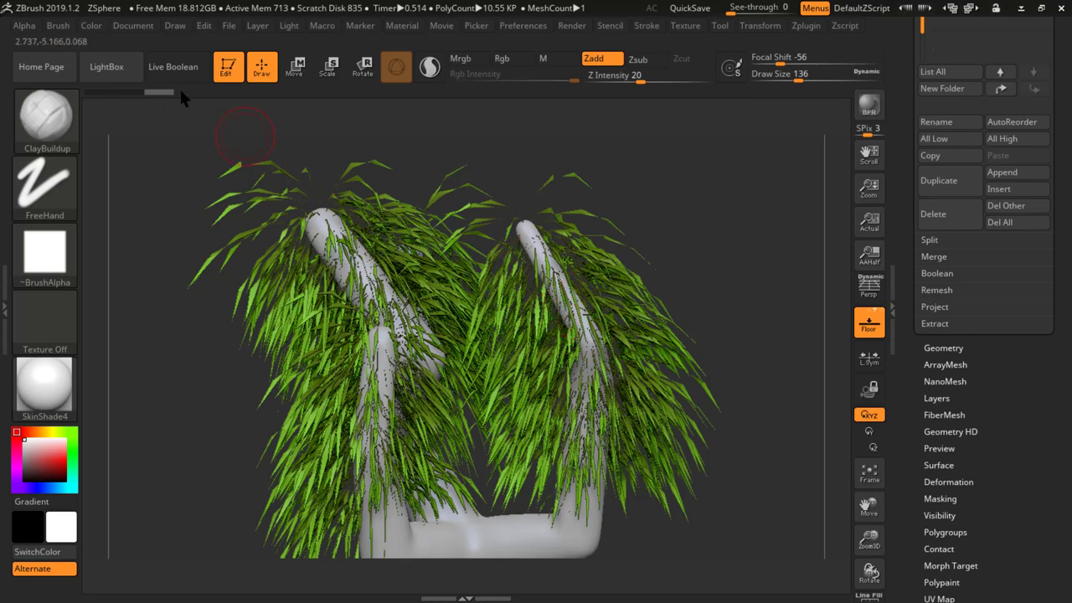
{"action": "left_click", "coordinate": [106, 72]}
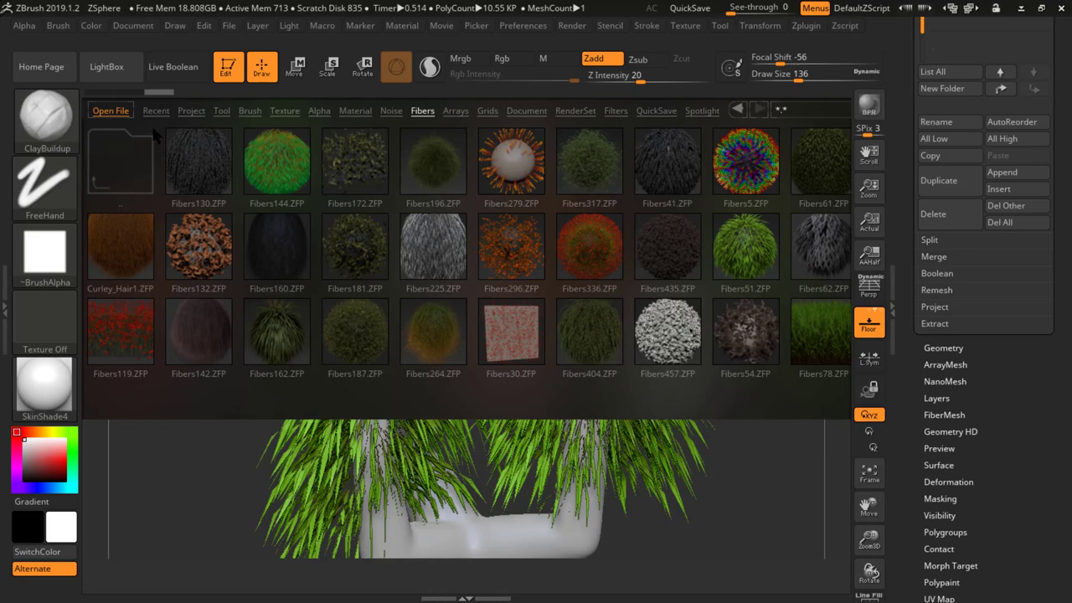
- Create the ZModeler_2 NanoMesh brush from the leafBrush003 plant mesh
{"action": "key", "text": "b"}
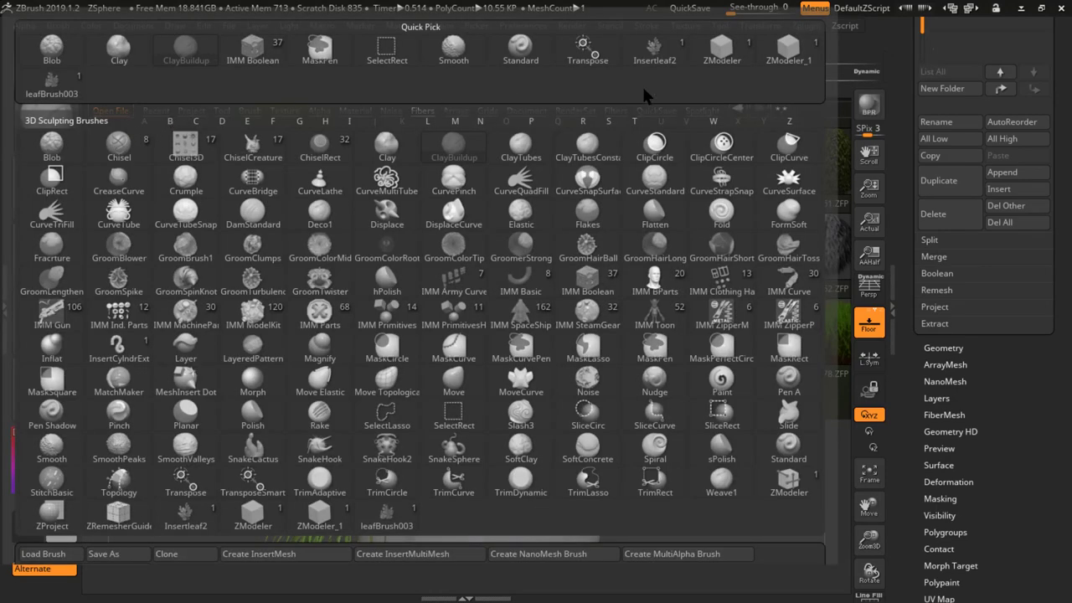
{"action": "left_click", "coordinate": [55, 84]}
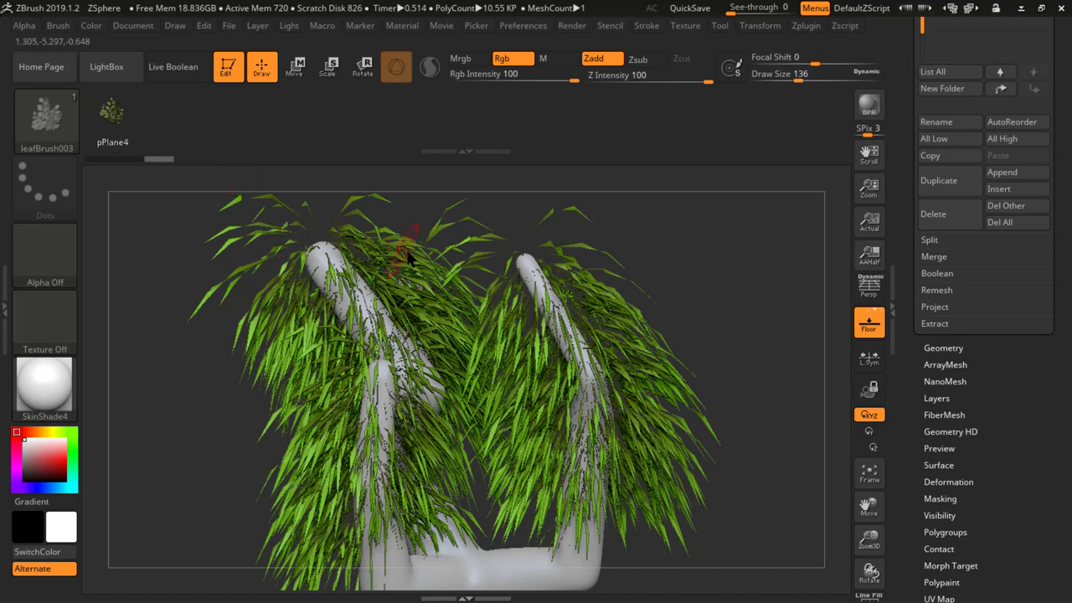
{"action": "key", "text": "b"}
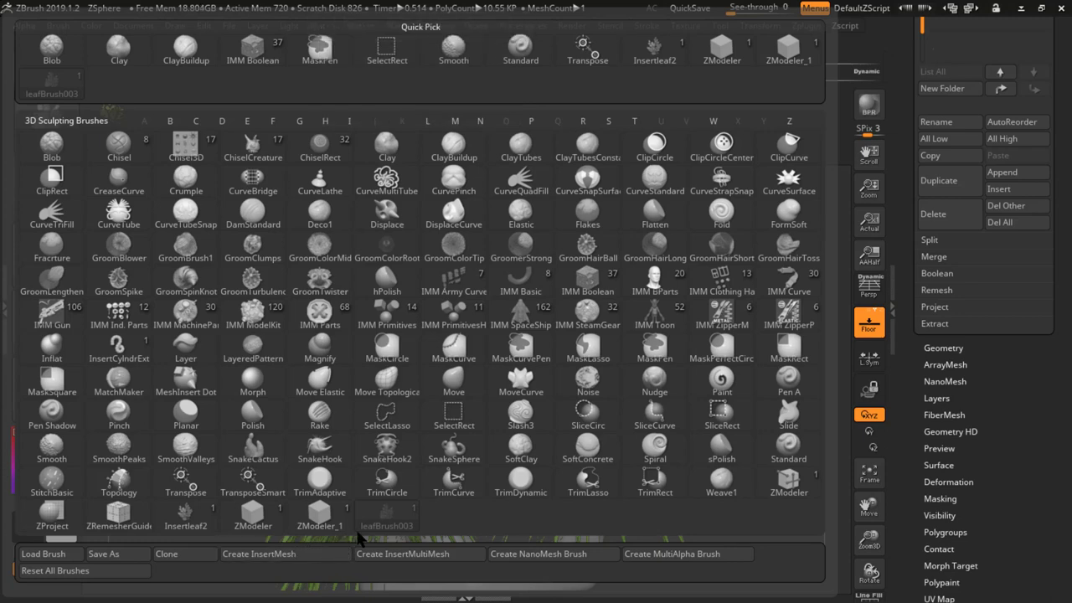
{"action": "left_click", "coordinate": [546, 555]}
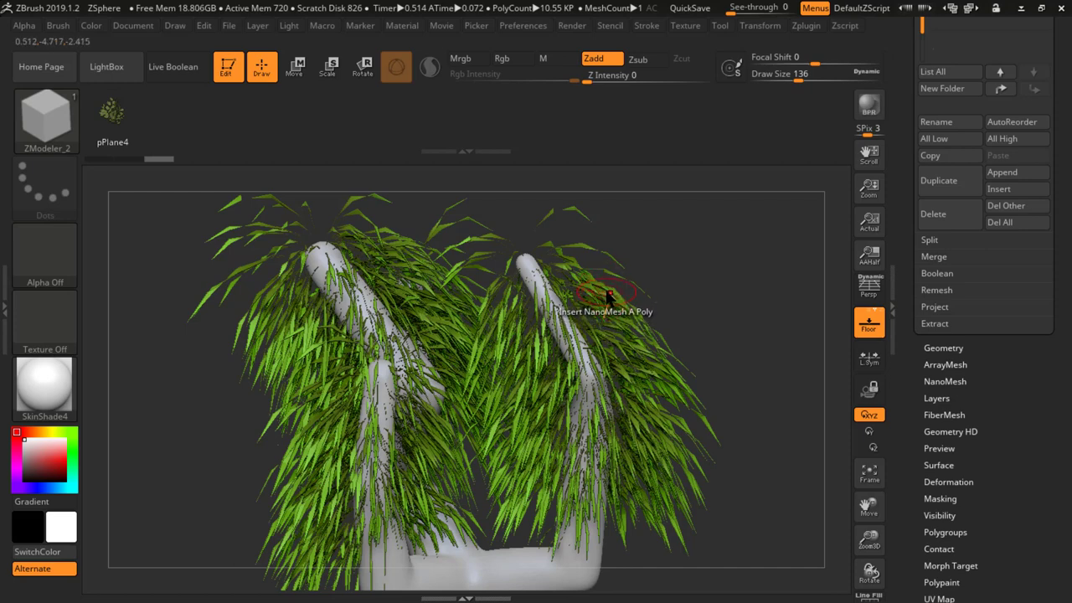
- Insert leafy NanoMesh clumps on the right branch and among the centre strands
{"action": "left_click_drag", "start_coordinate": [608, 295], "coordinate": [616, 317]}
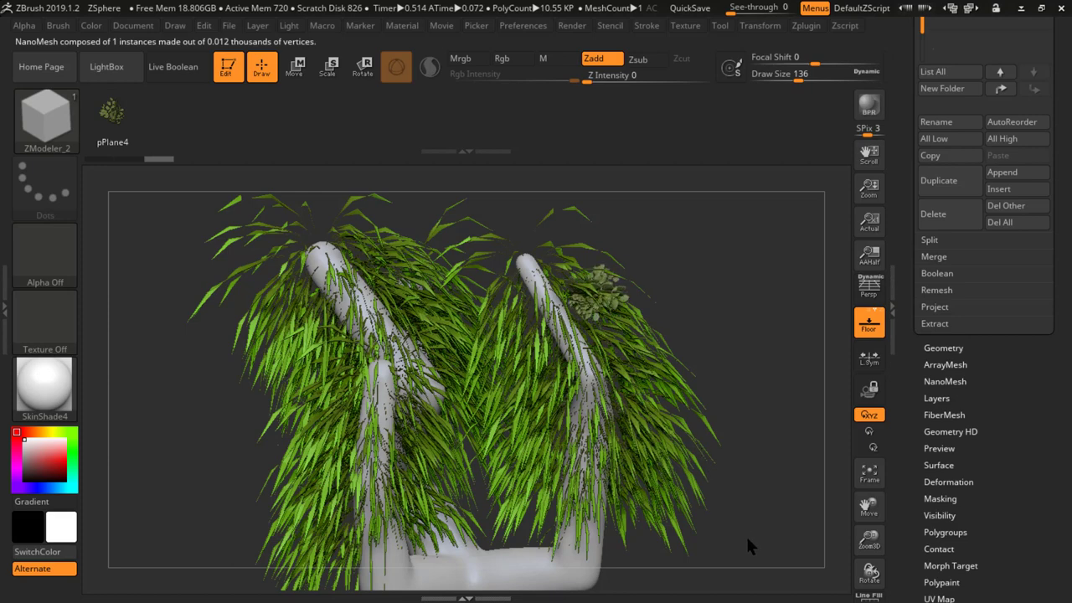
{"action": "left_click", "coordinate": [728, 466]}
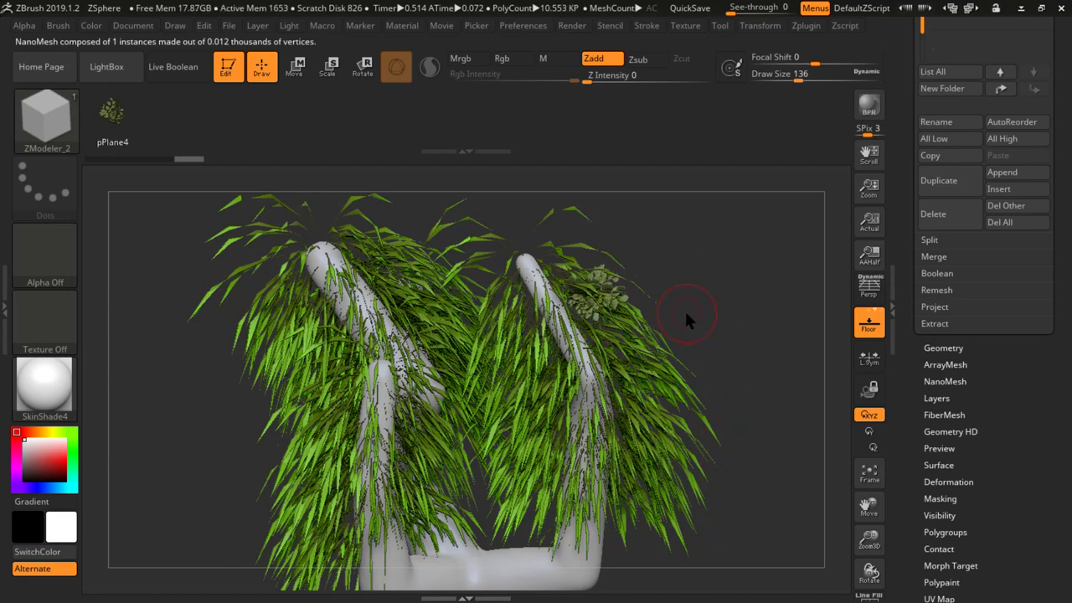
{"action": "mouse_move", "coordinate": [586, 307]}
{"action": "left_mouse_down"}
{"action": "mouse_move", "coordinate": [615, 322]}
{"action": "mouse_move", "coordinate": [612, 314]}
{"action": "mouse_move", "coordinate": [619, 335]}
{"action": "left_mouse_up"}
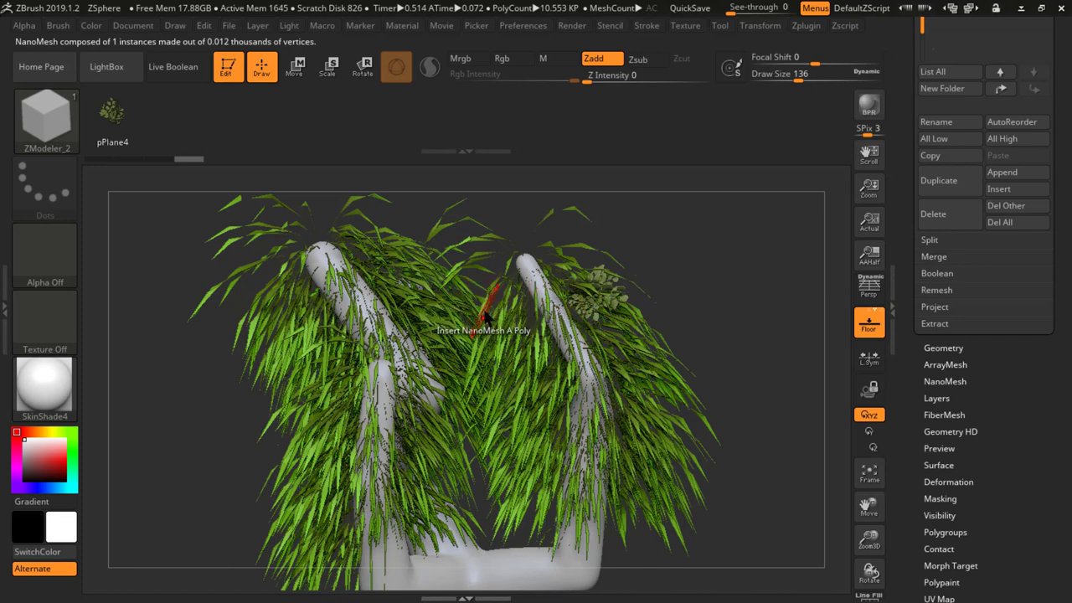
{"action": "left_click_drag", "start_coordinate": [499, 318], "coordinate": [505, 328]}
{"action": "left_click_drag", "start_coordinate": [516, 387], "coordinate": [531, 497]}
{"action": "left_click", "coordinate": [645, 251]}
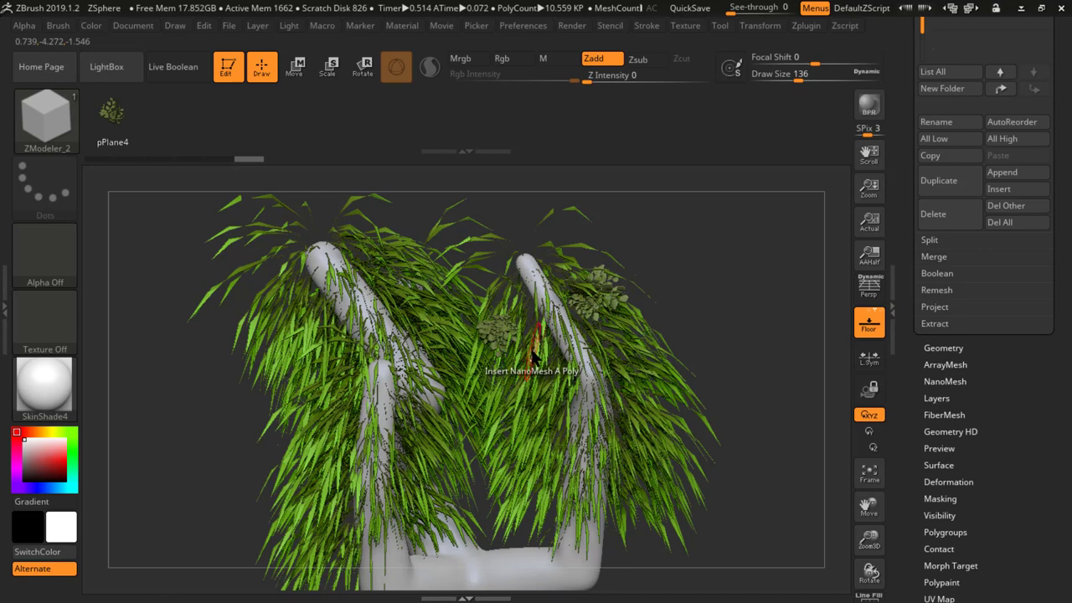
- Browse the ZModeler polygon, edge and point action menus
{"action": "key", "text": "space"}
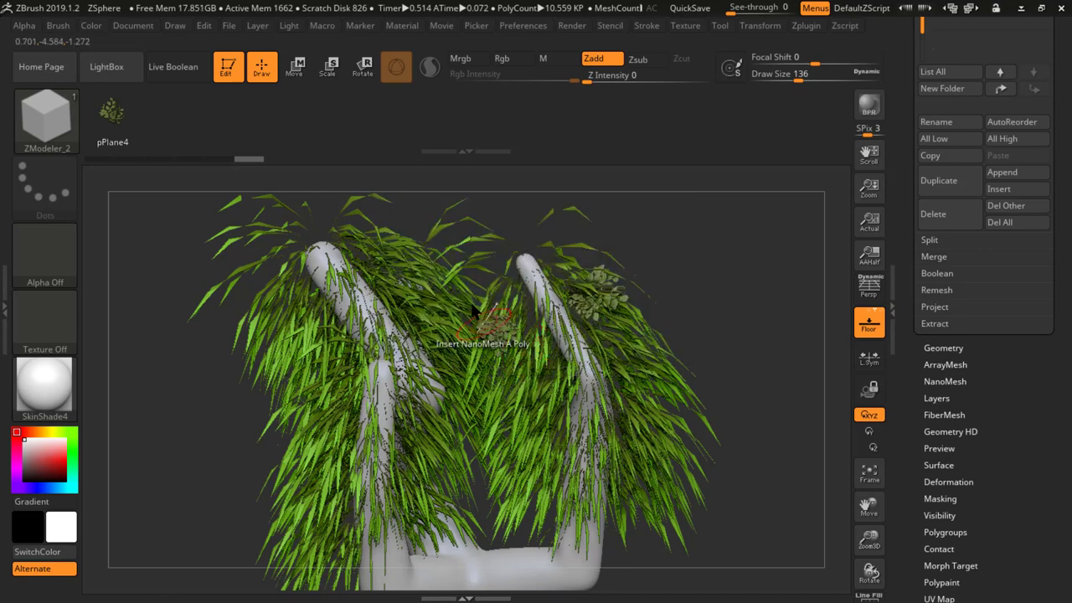
{"action": "key", "text": "space"}
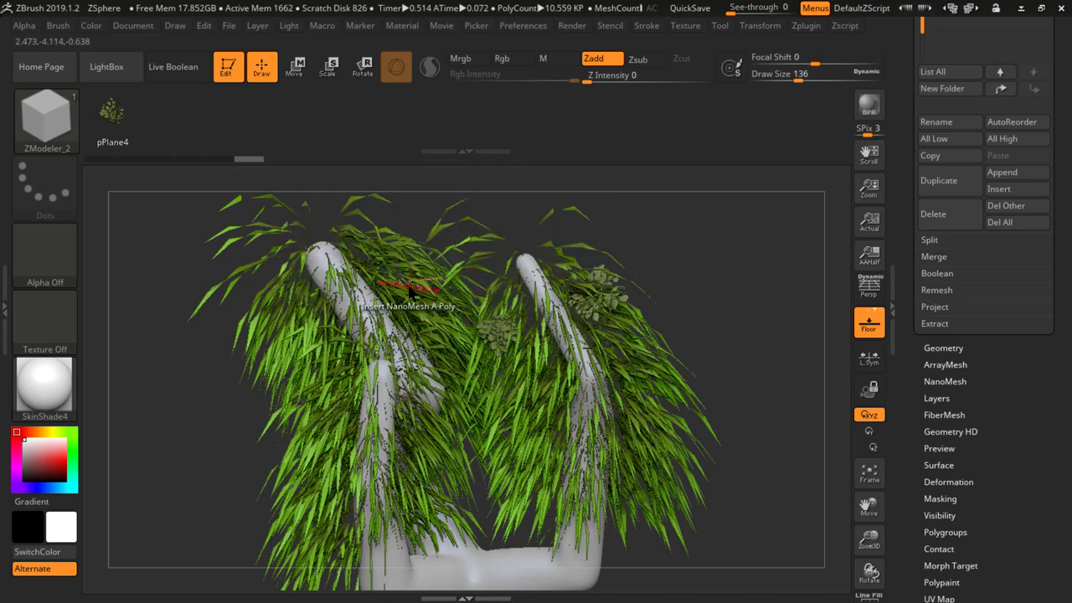
{"action": "key", "text": "space"}
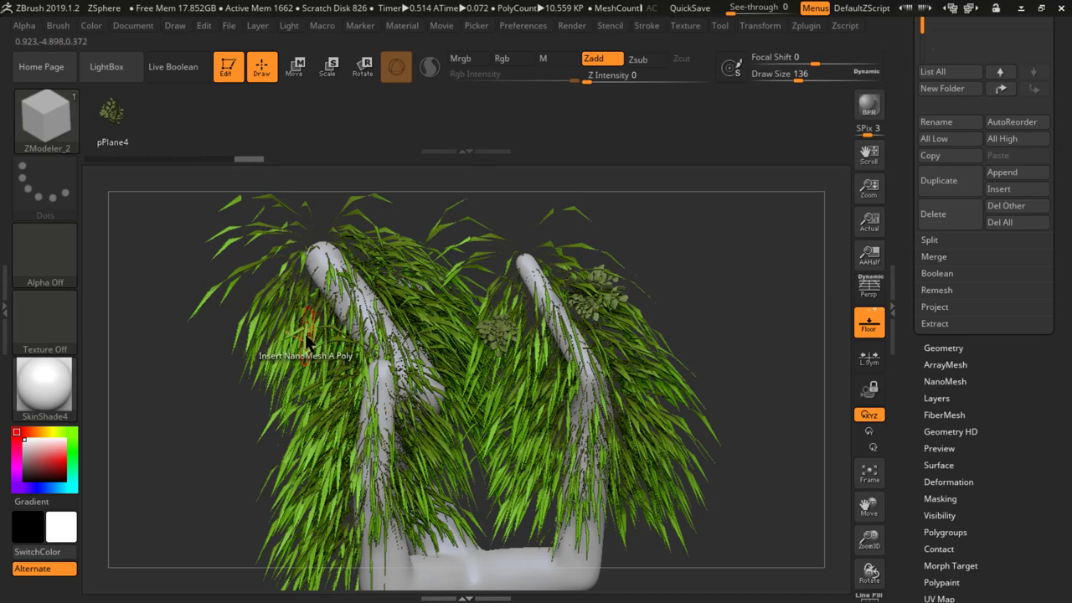
{"action": "key", "text": "space"}
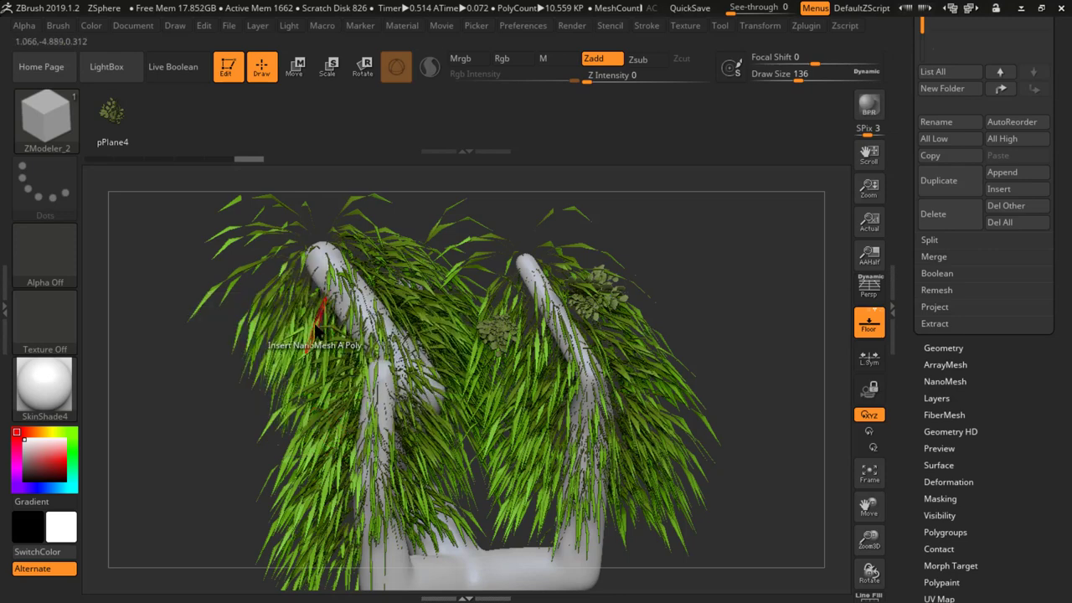
{"action": "key", "text": "space"}
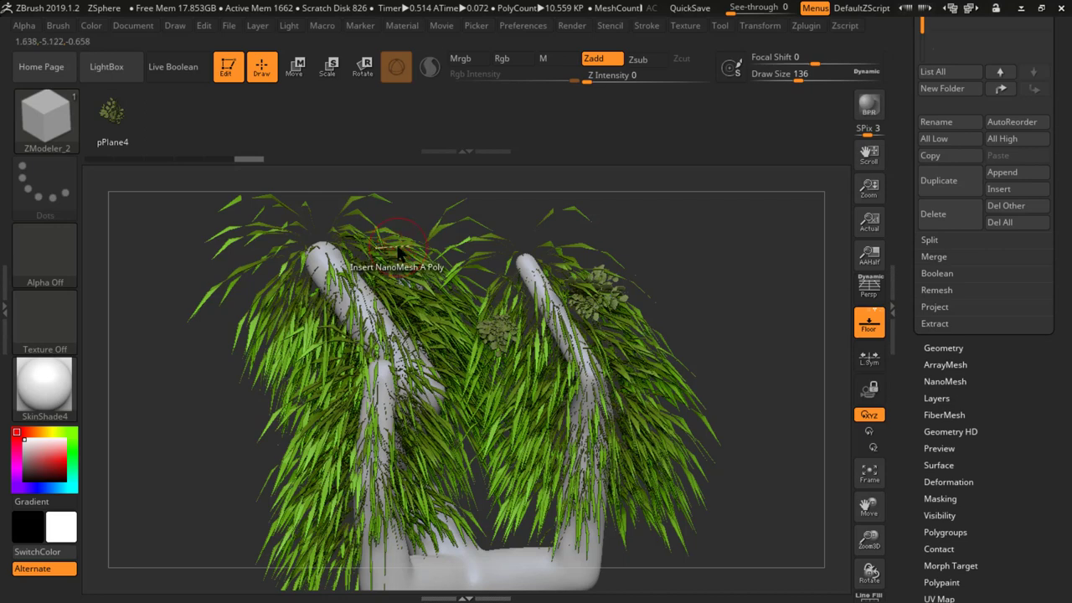
{"action": "key", "text": "space"}
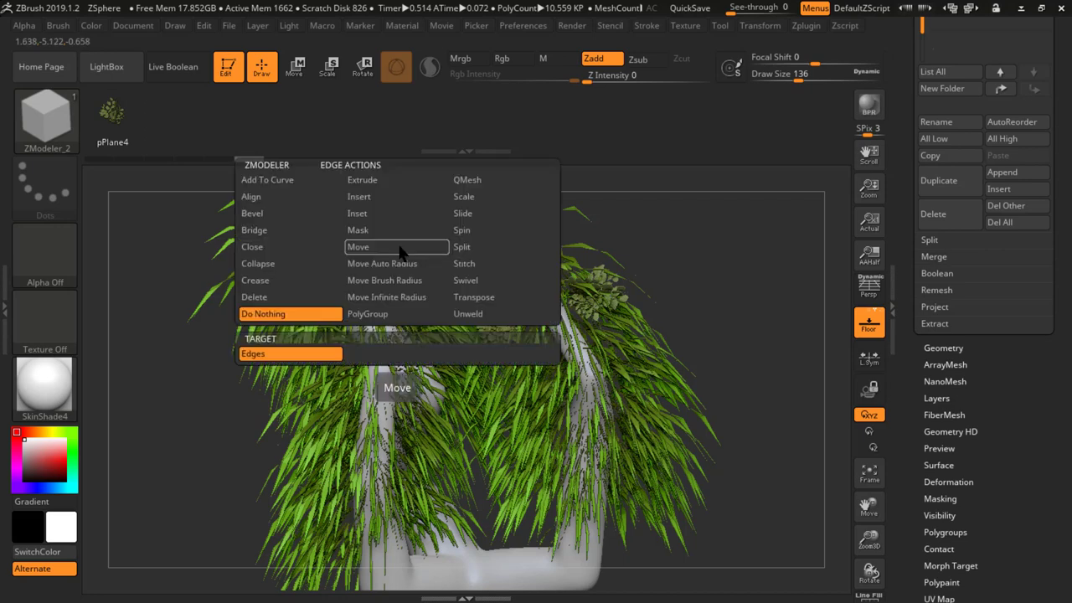
- Set the Insert NanoMesh target to All Polygons and fill the foliage with 10,550 leaves
{"action": "key", "text": "space"}
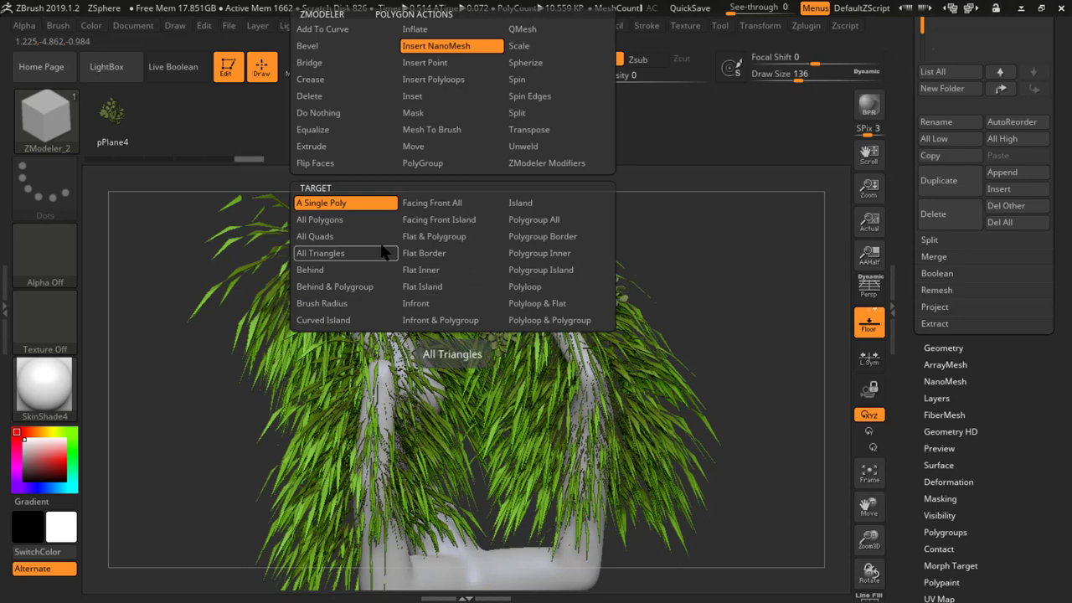
{"action": "left_click", "coordinate": [337, 221]}
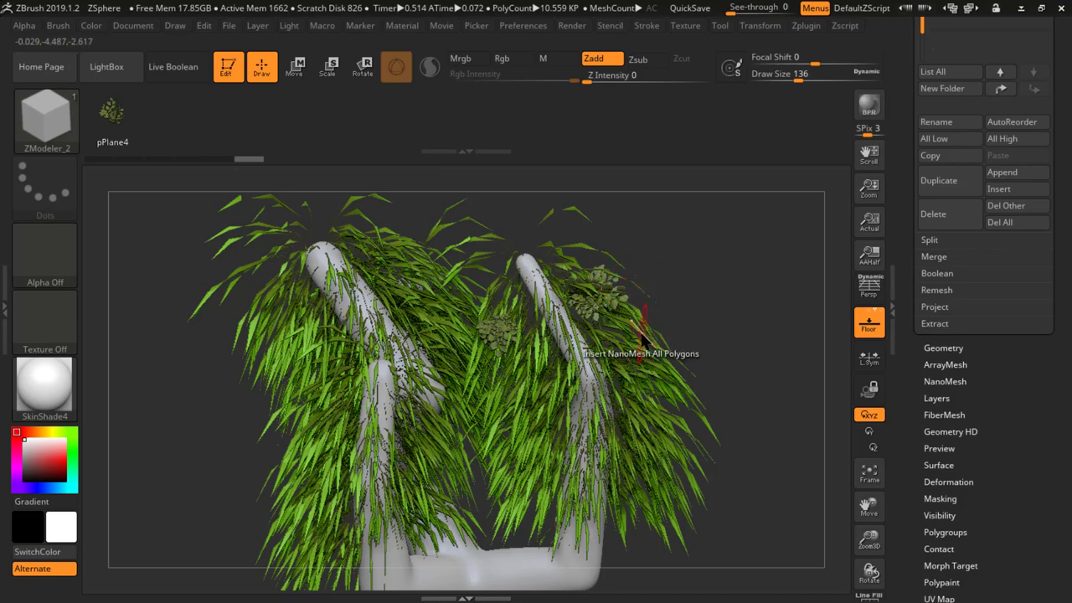
{"action": "left_click_drag", "start_coordinate": [641, 338], "coordinate": [724, 496]}
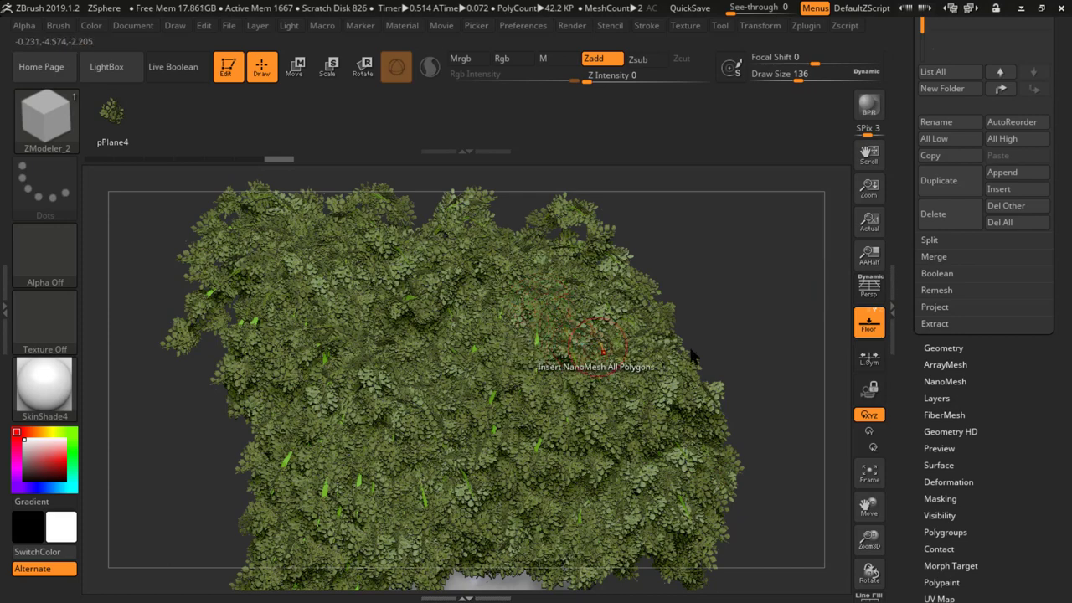
{"action": "scroll", "coordinate": [1045, 427], "scroll_direction": "down", "scroll_amount": 5}
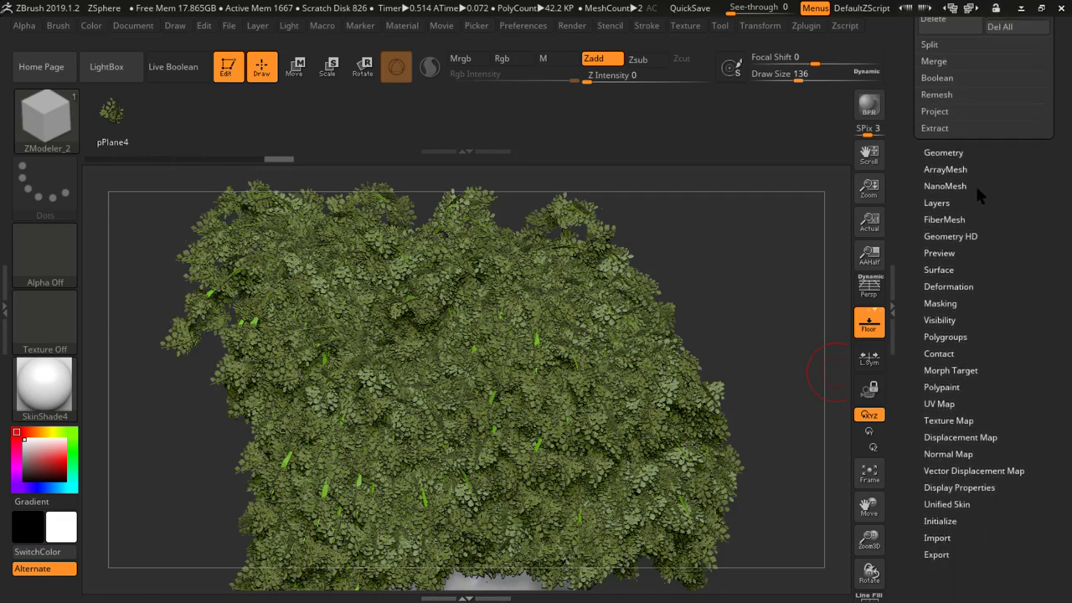
{"action": "left_click", "coordinate": [954, 186]}
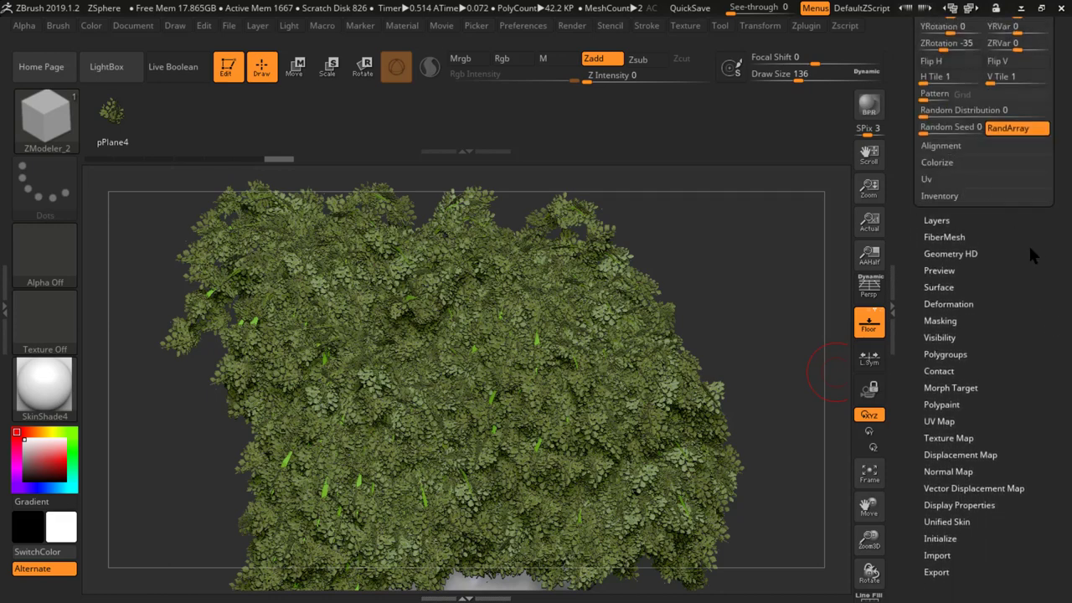
{"action": "scroll", "coordinate": [1046, 264], "scroll_direction": "up", "scroll_amount": 3}
{"action": "scroll", "coordinate": [1046, 263], "scroll_direction": "up", "scroll_amount": 8}
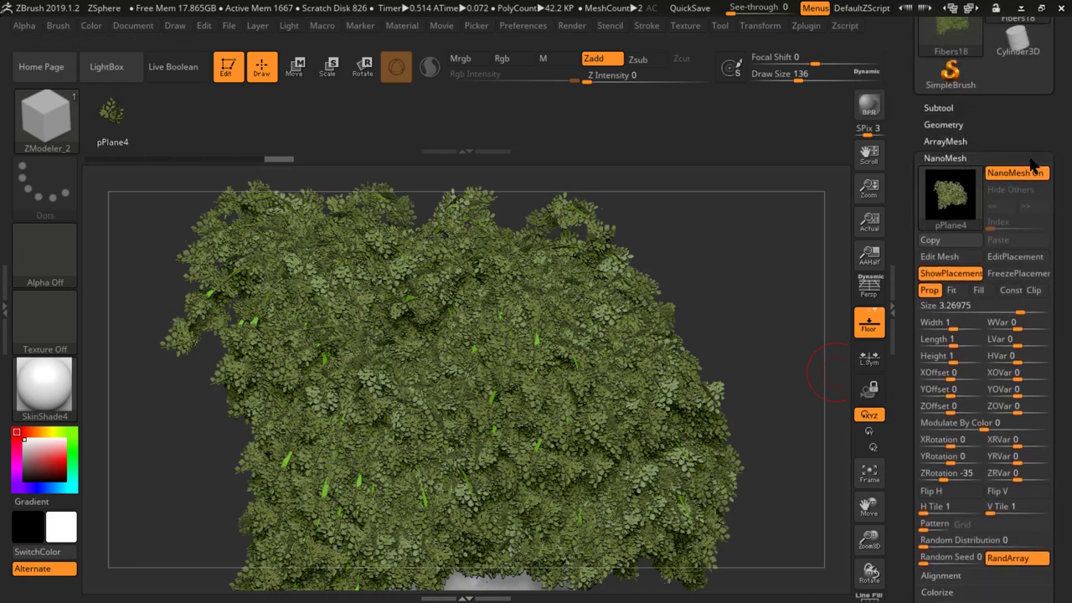
{"action": "scroll", "coordinate": [1042, 171], "scroll_direction": "up", "scroll_amount": 1}
{"action": "scroll", "coordinate": [1042, 218], "scroll_direction": "up", "scroll_amount": 4}
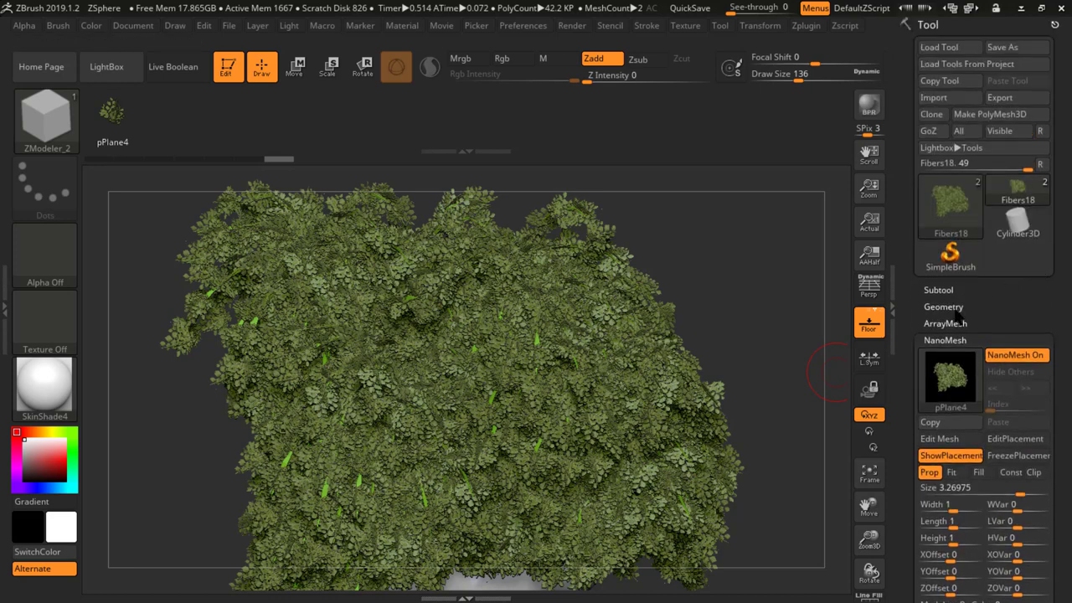
{"action": "scroll", "coordinate": [1063, 335], "scroll_direction": "down", "scroll_amount": 4}
{"action": "scroll", "coordinate": [1063, 243], "scroll_direction": "down", "scroll_amount": 3}
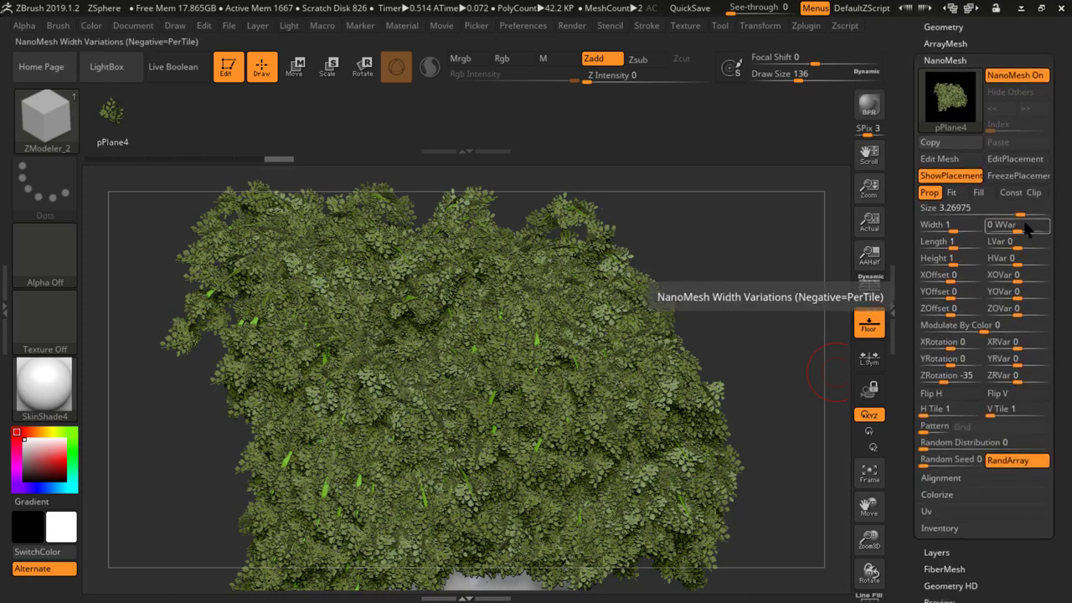
{"action": "left_click_drag", "start_coordinate": [1017, 215], "coordinate": [964, 262]}
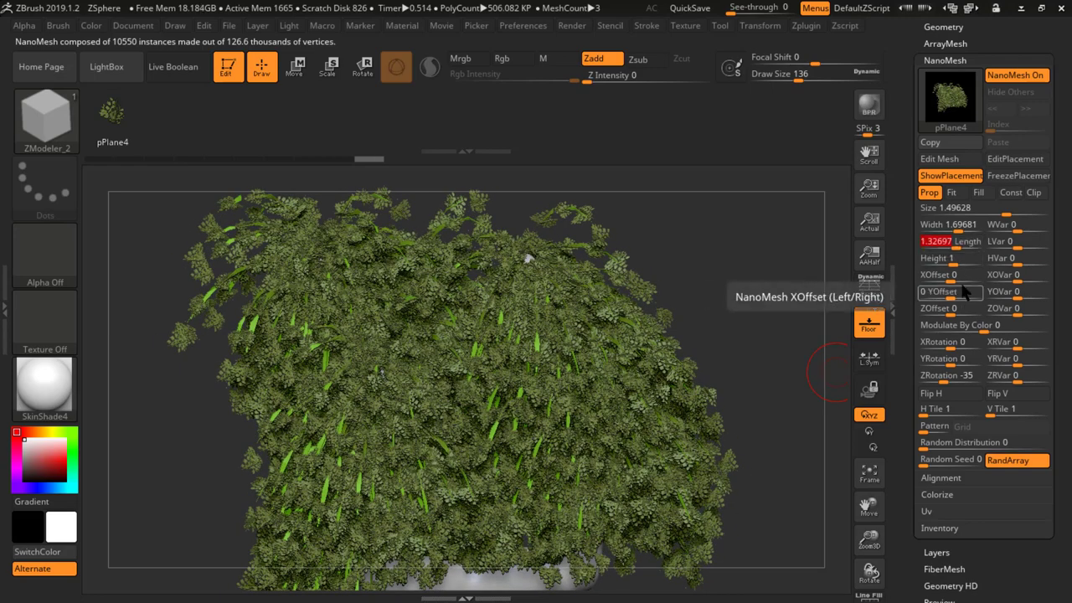
{"action": "left_click_drag", "start_coordinate": [1013, 289], "coordinate": [952, 324]}
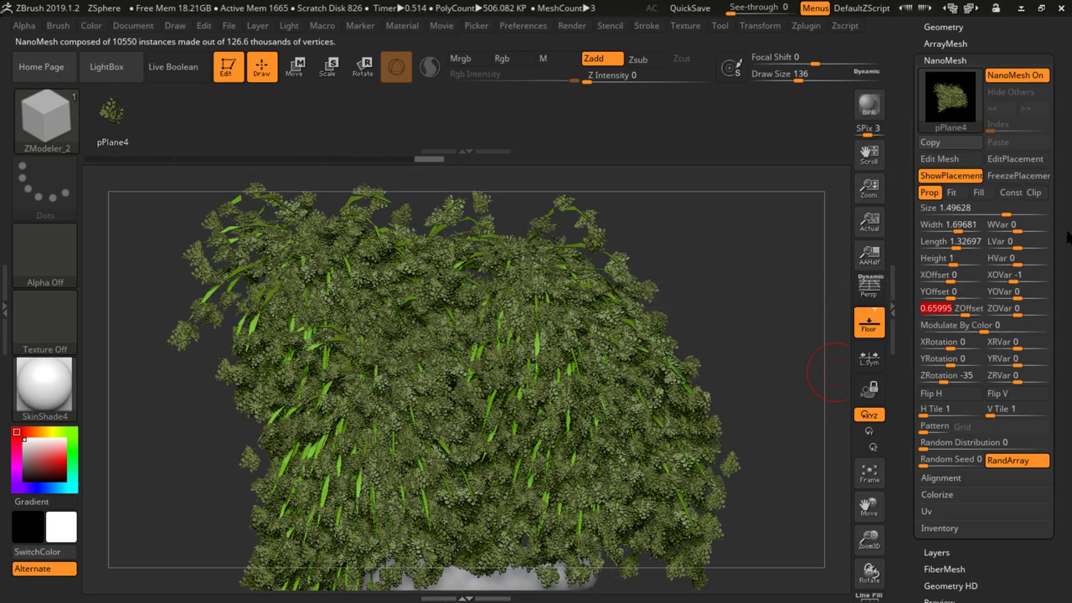
{"action": "scroll", "coordinate": [1061, 268], "scroll_direction": "up", "scroll_amount": 3}
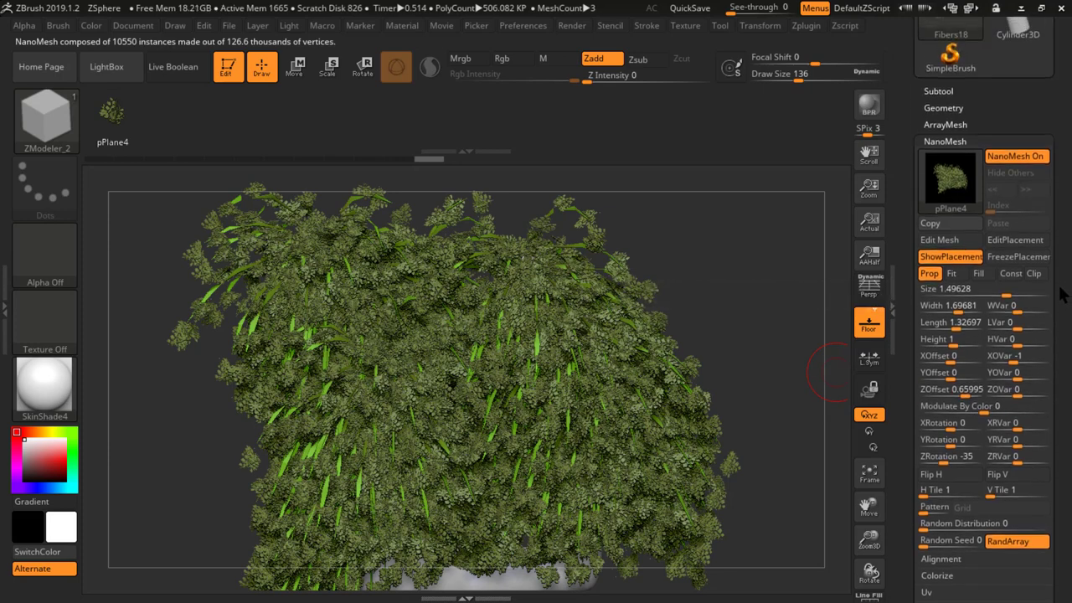
{"action": "scroll", "coordinate": [1062, 294], "scroll_direction": "up", "scroll_amount": 5}
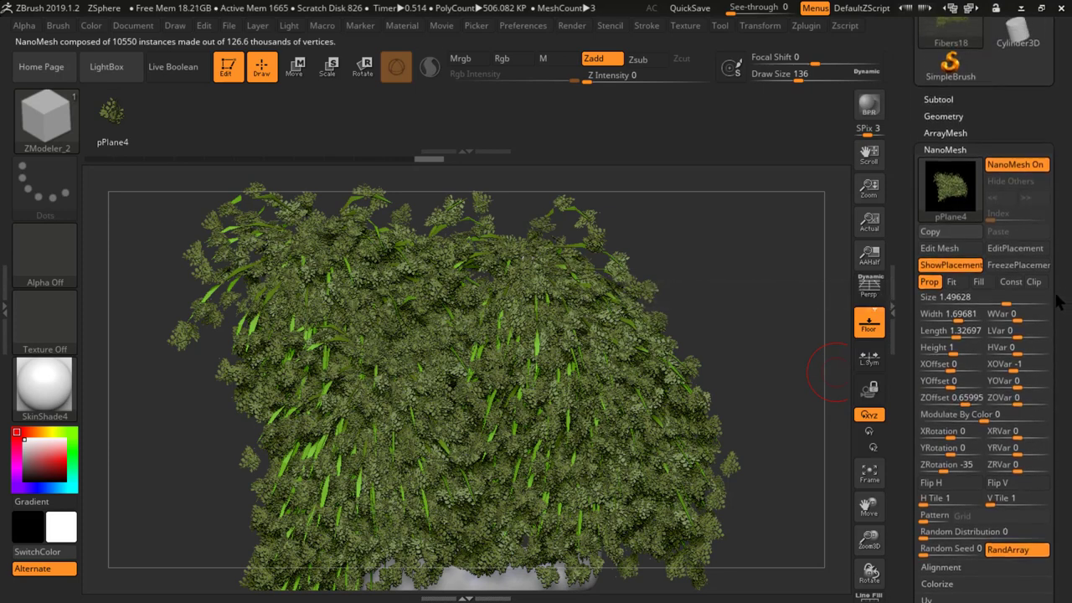
{"action": "scroll", "coordinate": [1042, 337], "scroll_direction": "down", "scroll_amount": 1}
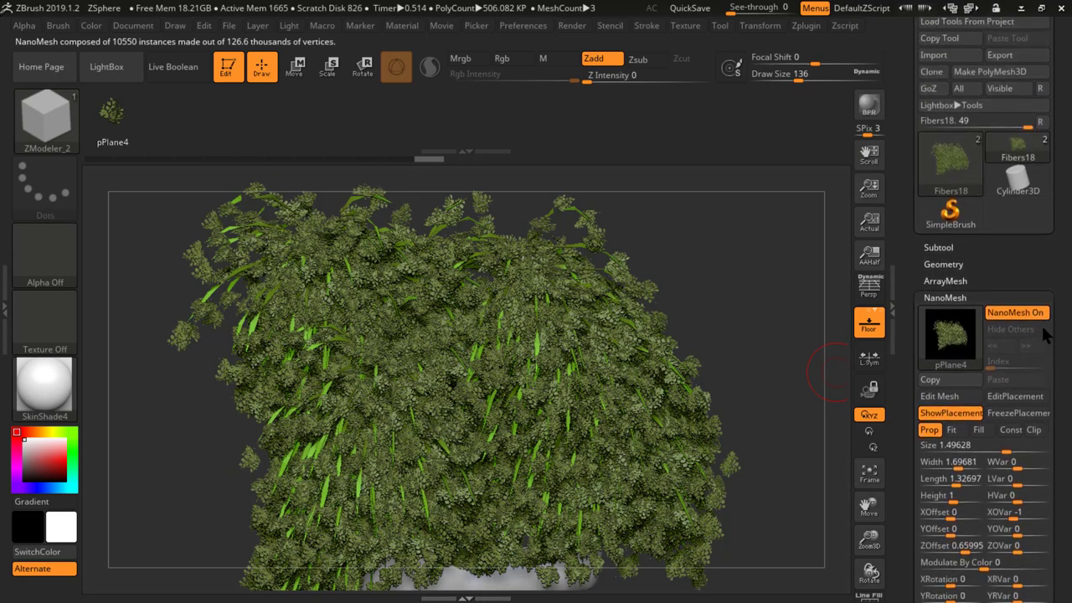
{"action": "scroll", "coordinate": [1038, 325], "scroll_direction": "up", "scroll_amount": 2}
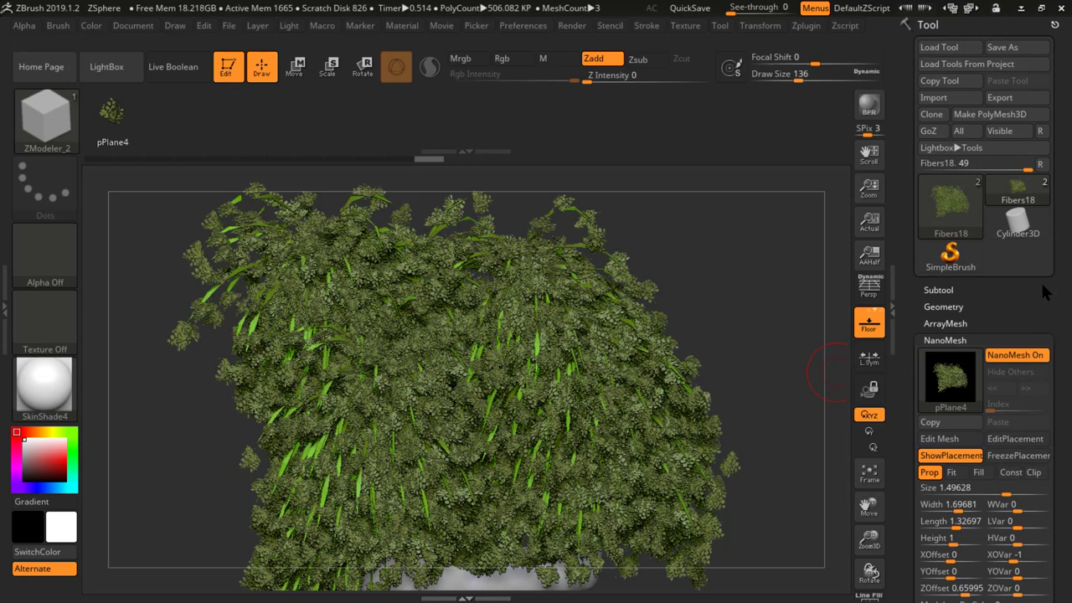
{"action": "scroll", "coordinate": [1059, 317], "scroll_direction": "down", "scroll_amount": 2}
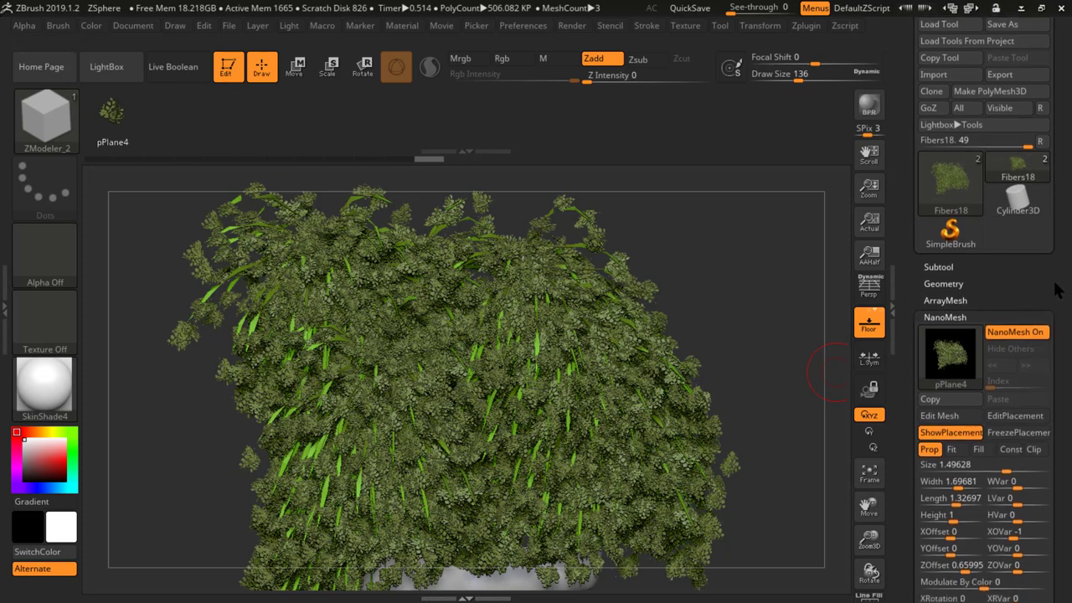
{"action": "scroll", "coordinate": [1059, 263], "scroll_direction": "down", "scroll_amount": 1}
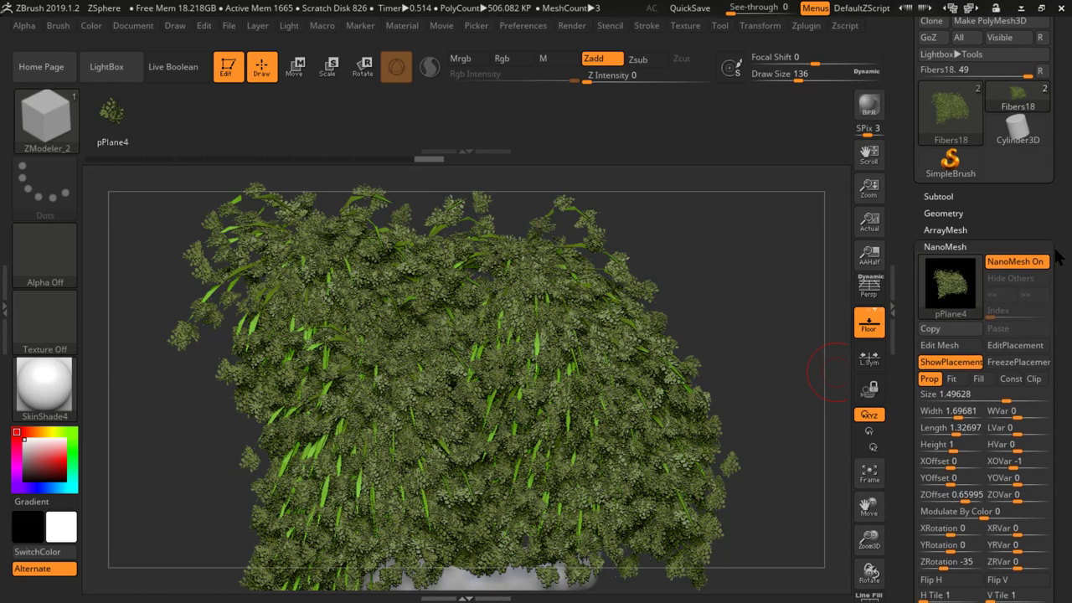
- Apply Convert BPR To Geo from Tool > Geometry to the NanoMesh foliage
{"action": "left_click", "coordinate": [951, 216]}
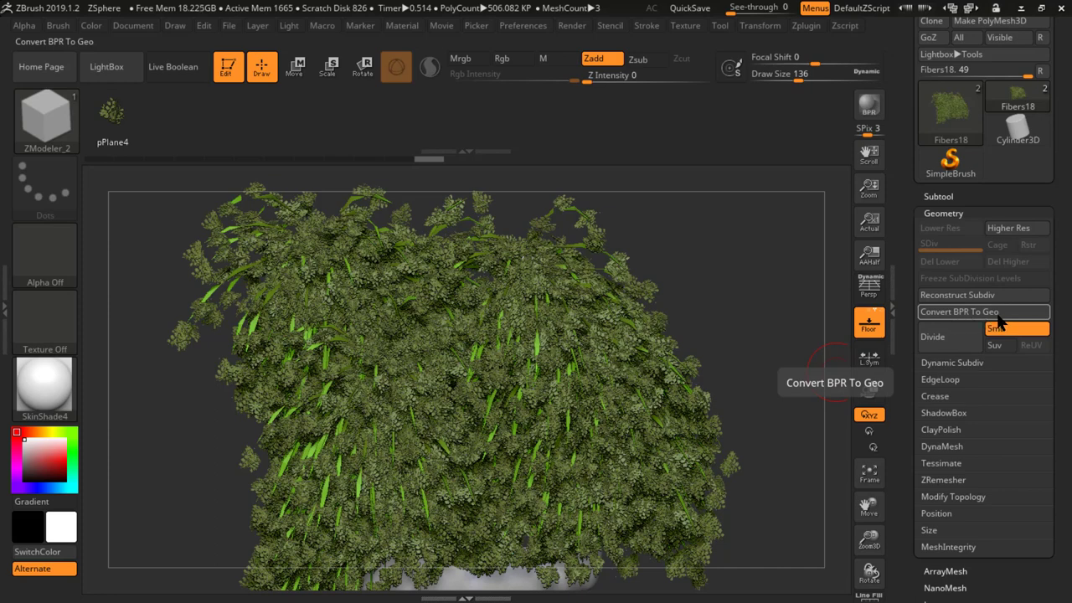
{"action": "left_click", "coordinate": [951, 311]}
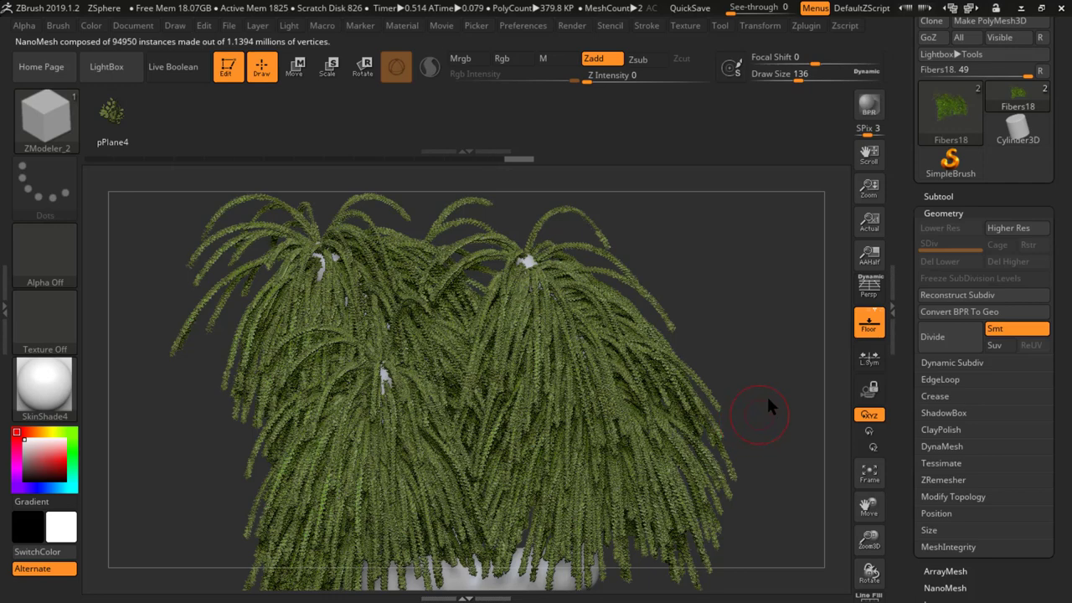
- Convert the drooping NanoMesh branches to solid geometry and reframe the view
{"action": "left_click", "coordinate": [960, 319]}
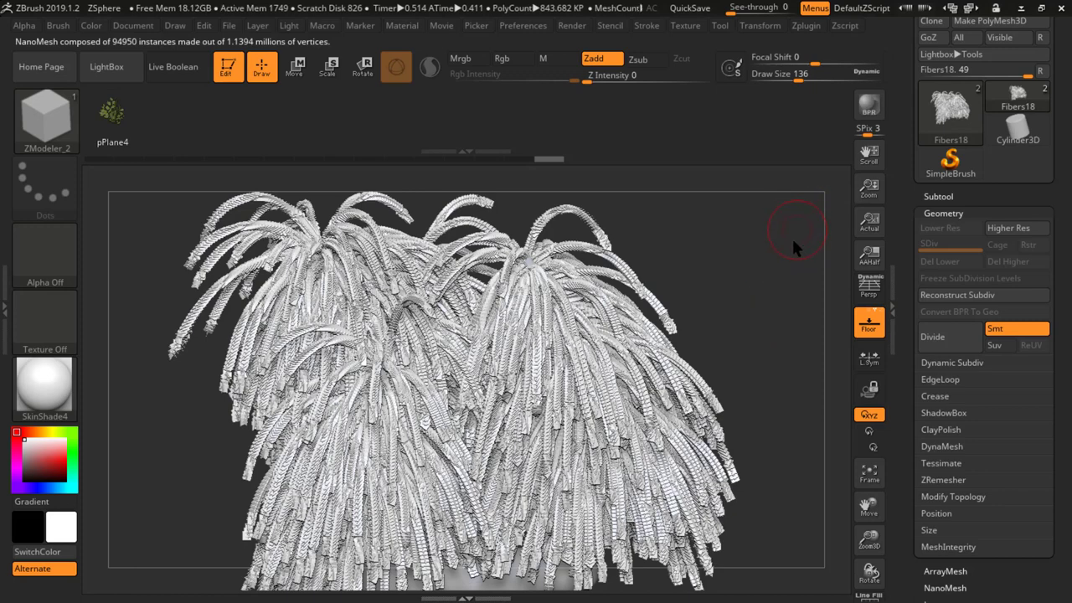
{"action": "left_click_drag", "start_coordinate": [713, 317], "coordinate": [694, 306]}
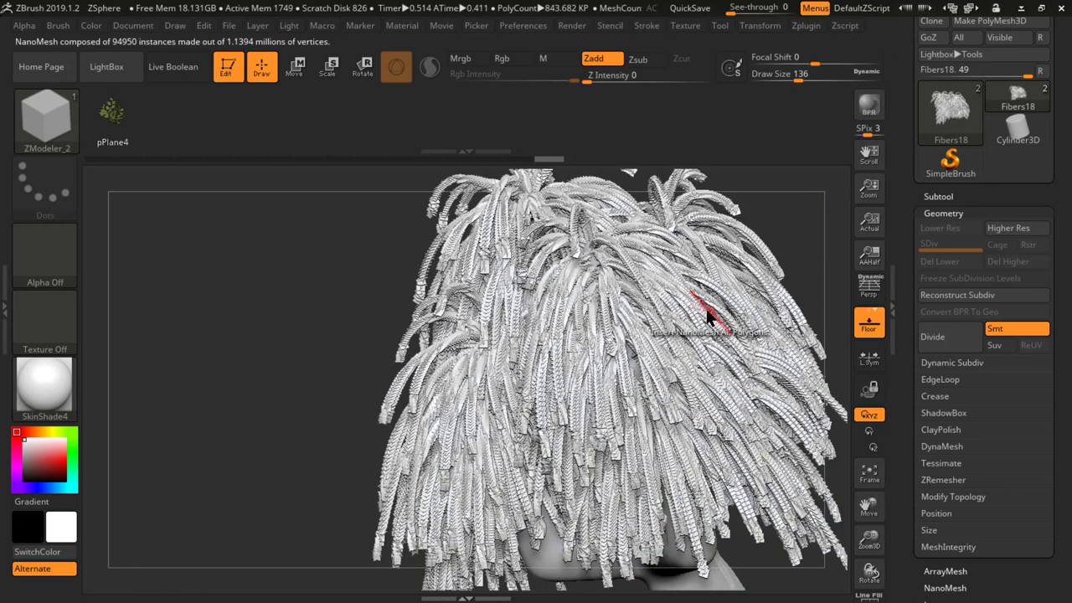
{"action": "mouse_move", "coordinate": [310, 339]}
{"action": "left_mouse_down"}
{"action": "mouse_move", "coordinate": [436, 310]}
{"action": "mouse_move", "coordinate": [502, 311]}
{"action": "mouse_move", "coordinate": [335, 326]}
{"action": "mouse_move", "coordinate": [328, 313]}
{"action": "mouse_move", "coordinate": [360, 322]}
{"action": "mouse_move", "coordinate": [394, 243]}
{"action": "mouse_move", "coordinate": [600, 303]}
{"action": "left_mouse_up"}
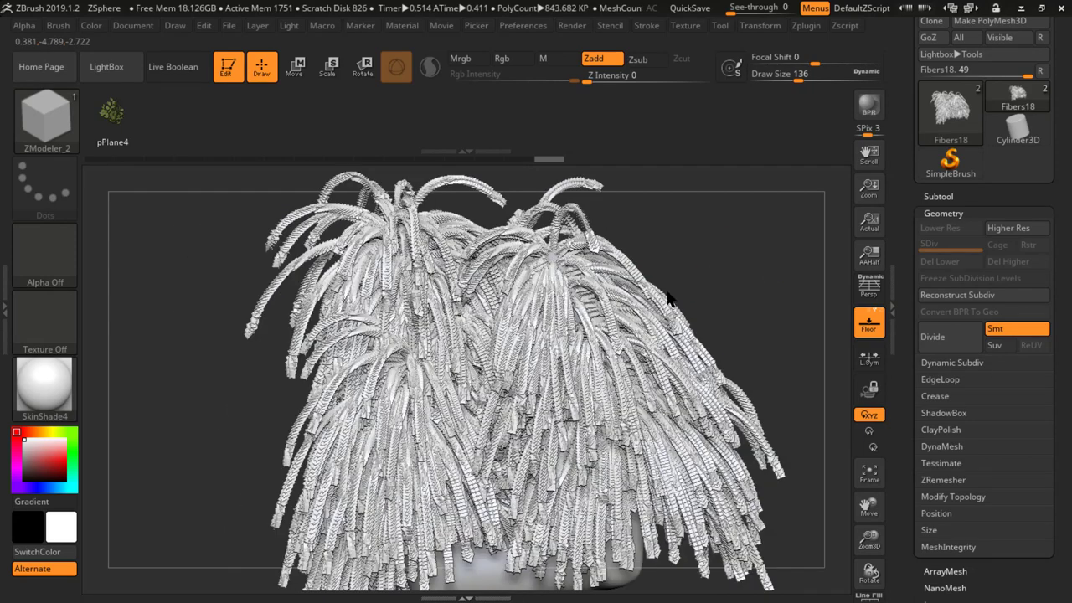
{"action": "key", "text": "f"}
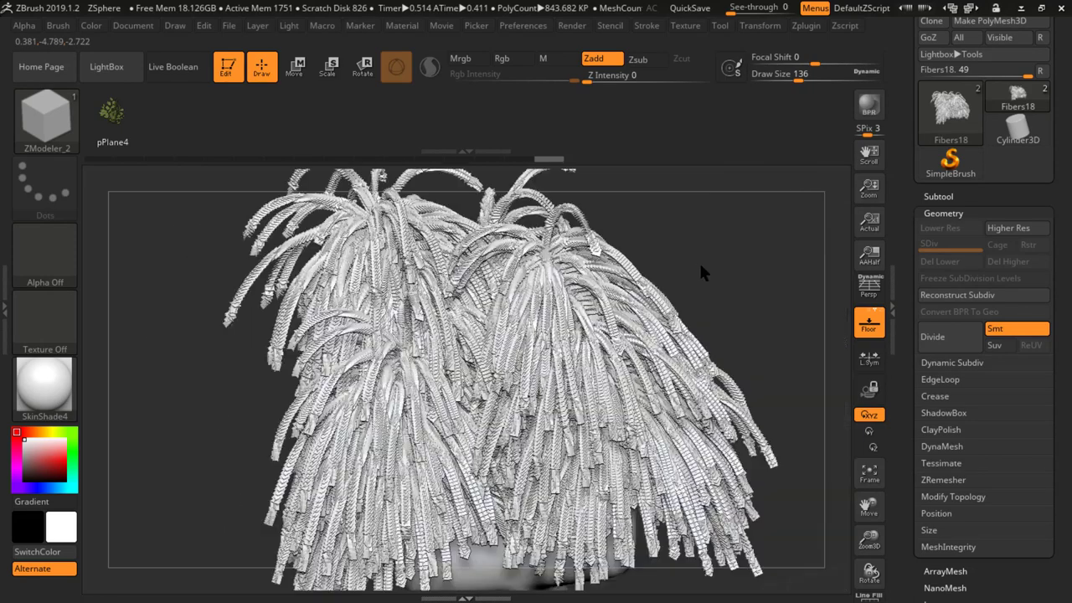
{"action": "left_click_drag", "start_coordinate": [701, 268], "coordinate": [700, 293]}
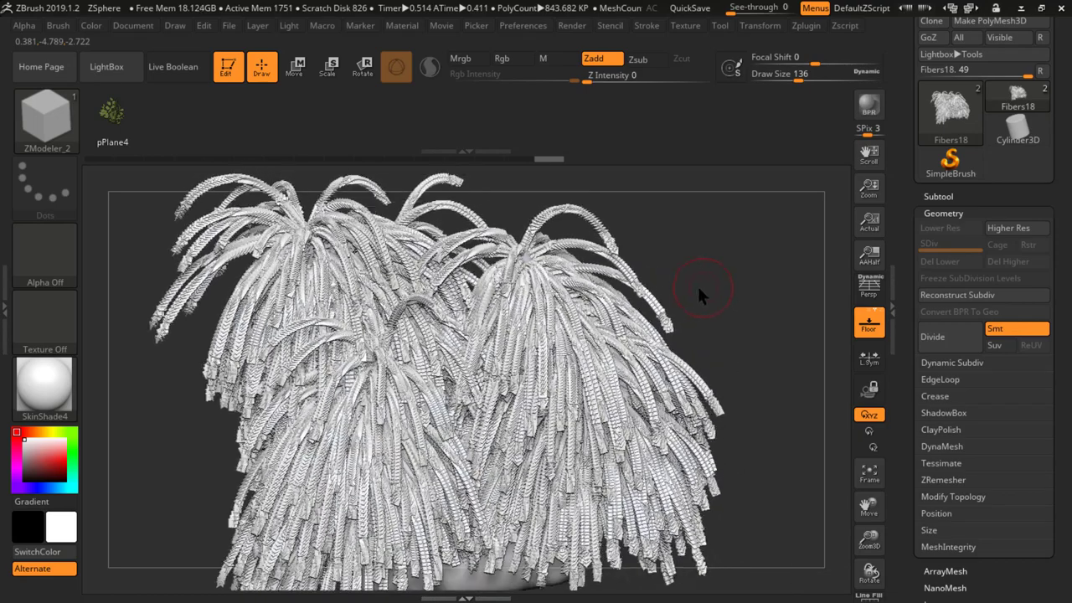
- In the Subtool list, select ZSphere_1 and then Fibers18 again
{"action": "left_click", "coordinate": [980, 203]}
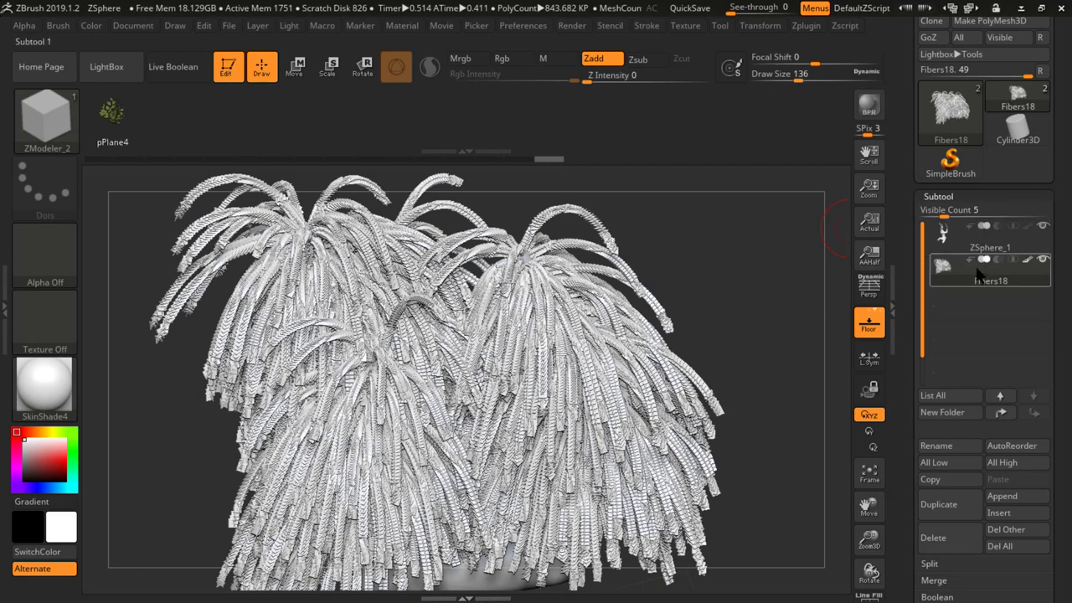
{"action": "mouse_move", "coordinate": [961, 277]}
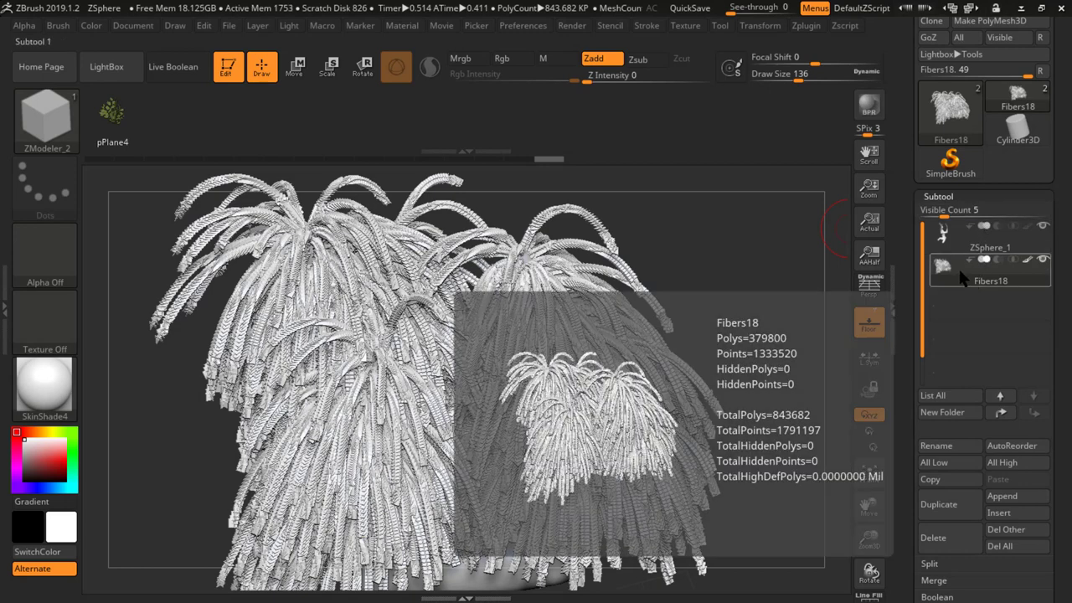
{"action": "left_click", "coordinate": [964, 241]}
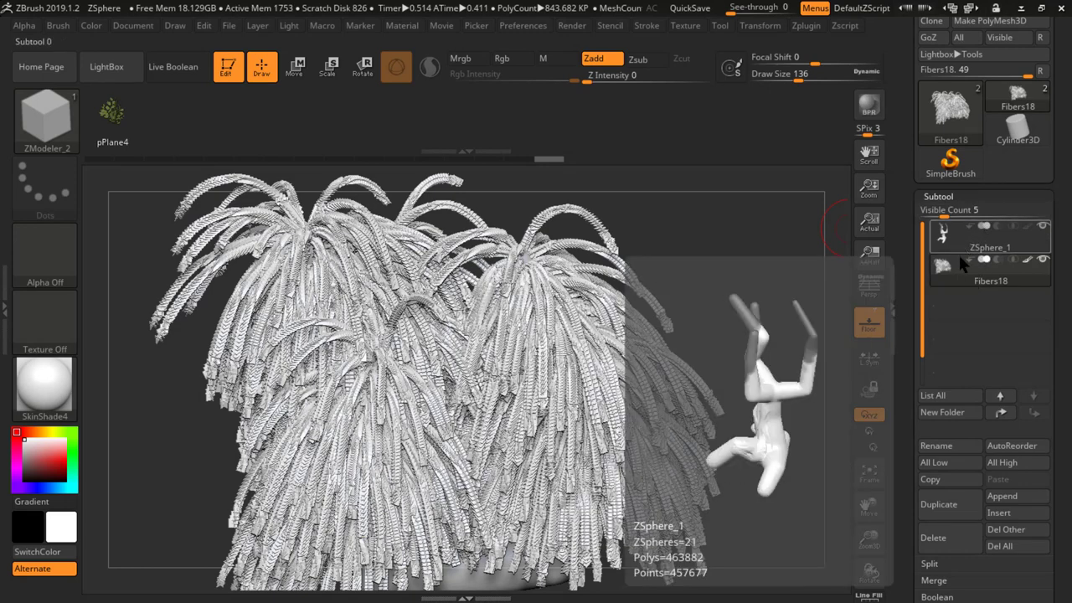
{"action": "left_click", "coordinate": [956, 270]}
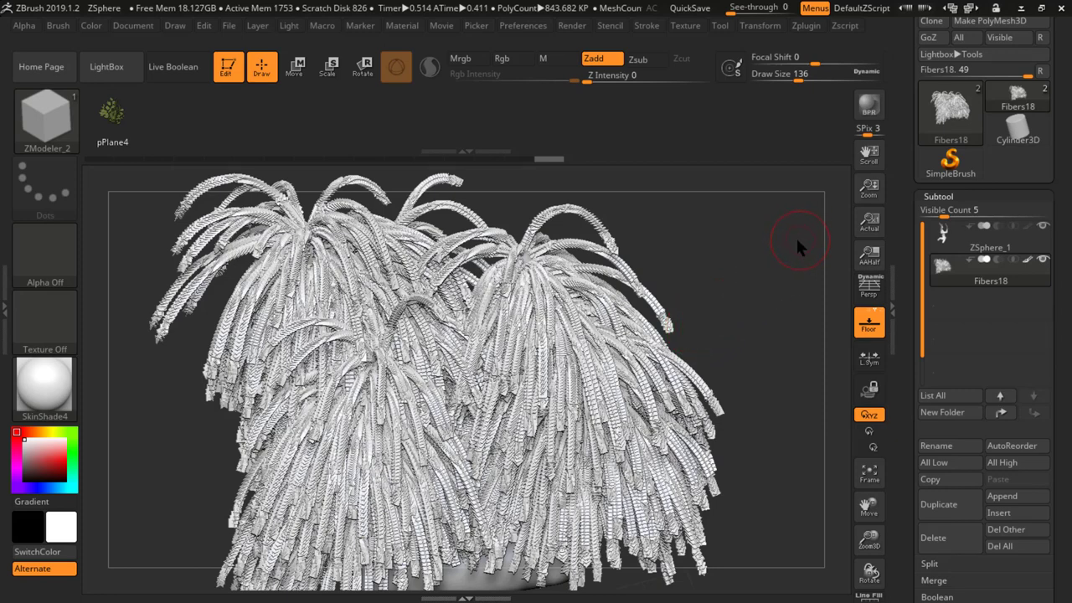
- Return to Opera and replace the trees image search with 'insect monster concept art'
{"action": "key", "text": "alt+Tab"}
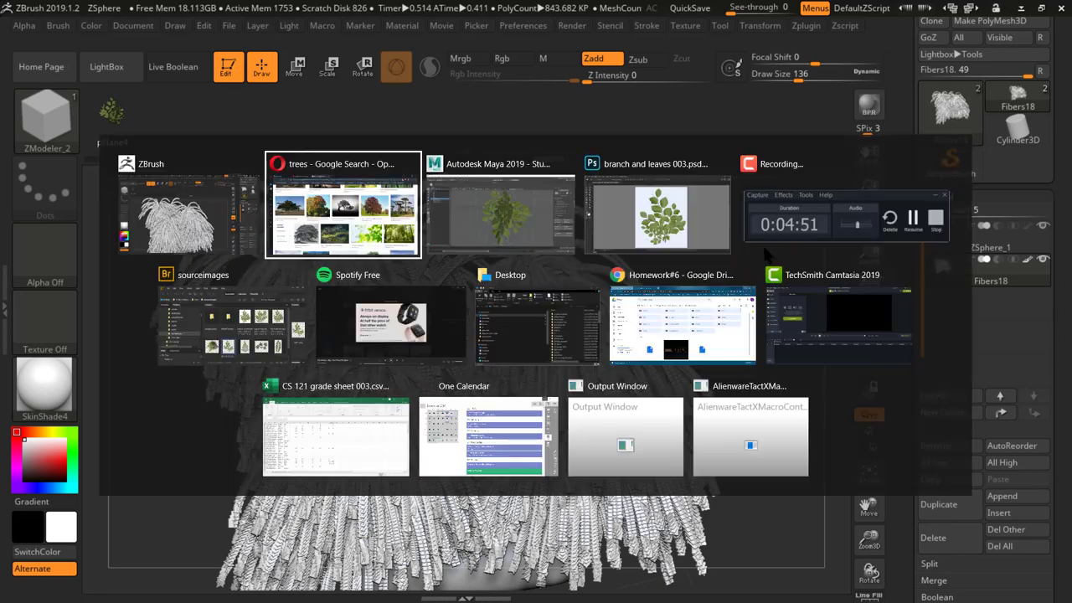
{"action": "left_click", "coordinate": [366, 207]}
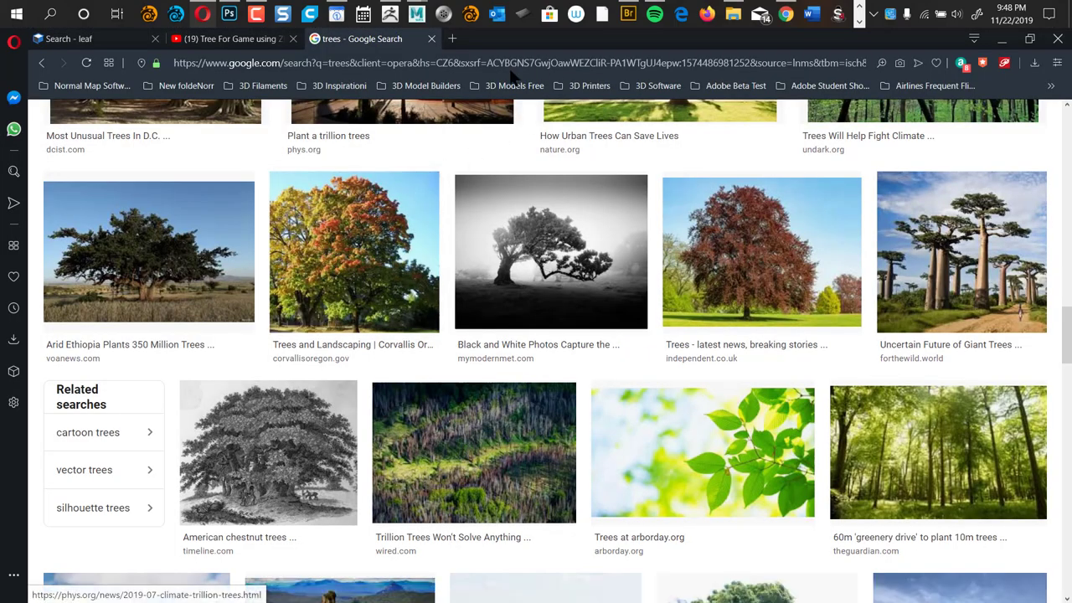
{"action": "left_click_drag", "start_coordinate": [1067, 327], "coordinate": [1065, 138]}
{"action": "left_click_drag", "start_coordinate": [315, 154], "coordinate": [120, 142]}
{"action": "type", "text": "insect m"}
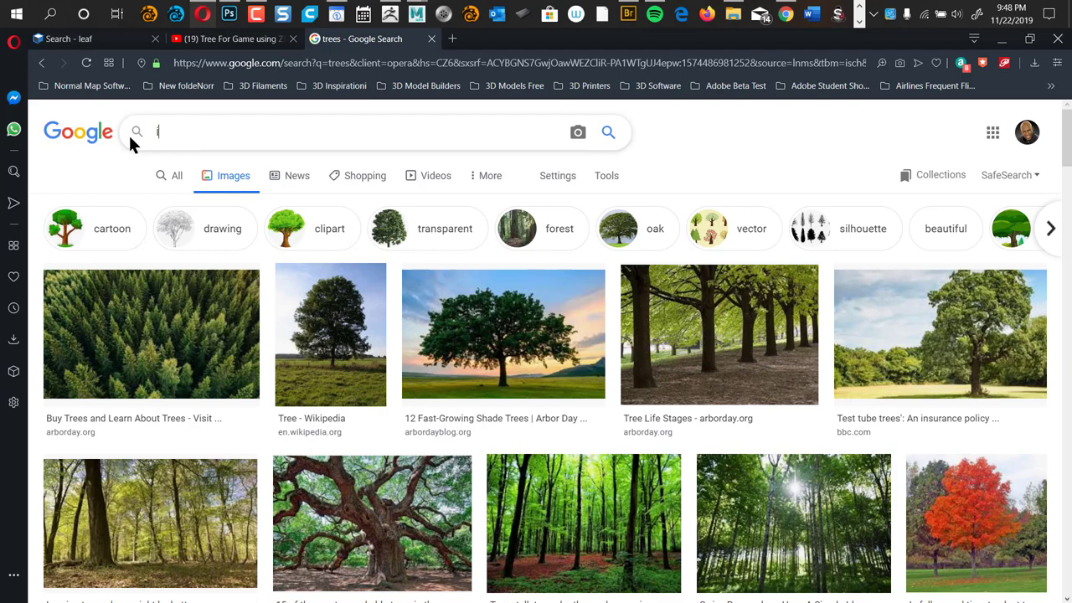
{"action": "type", "text": "onster"}
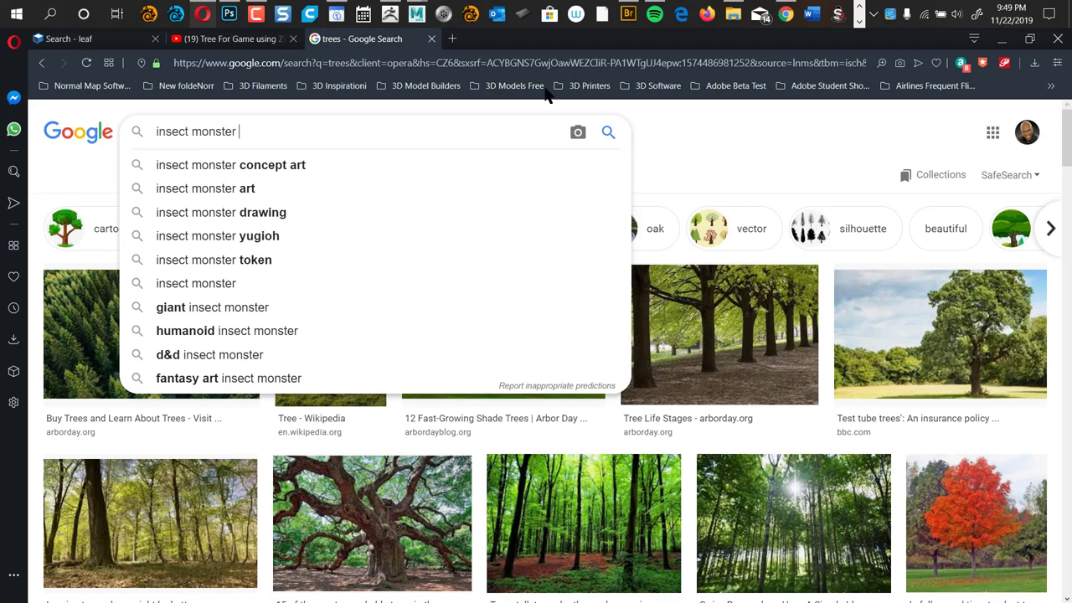
{"action": "left_click", "coordinate": [300, 165]}
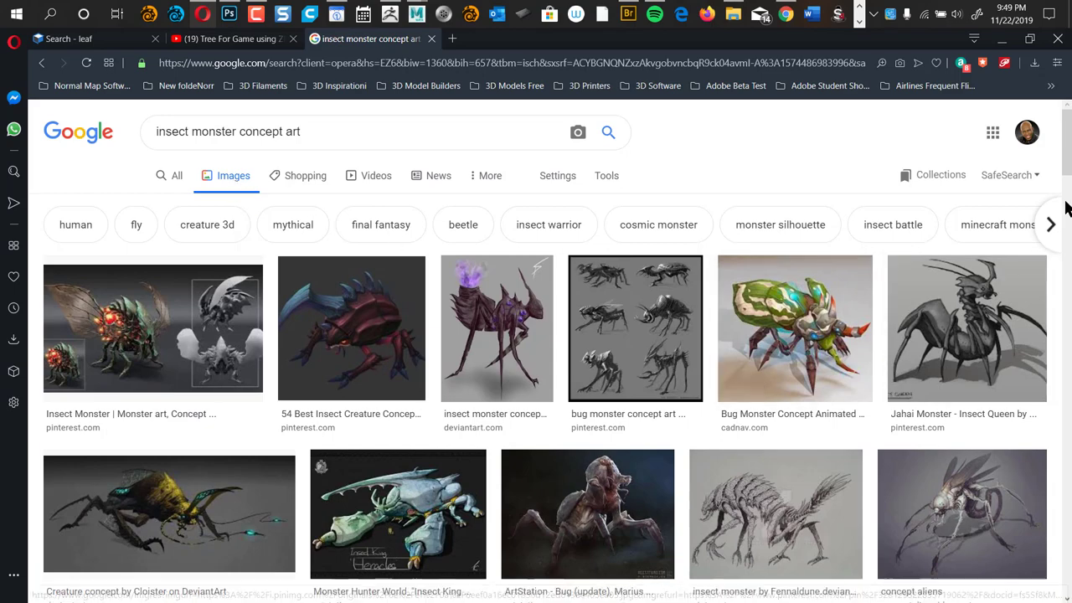
- Preview the Bug, Fortress insect monster, concept aliens and sketched insect monster images
{"action": "left_click_drag", "start_coordinate": [1062, 163], "coordinate": [1060, 203]}
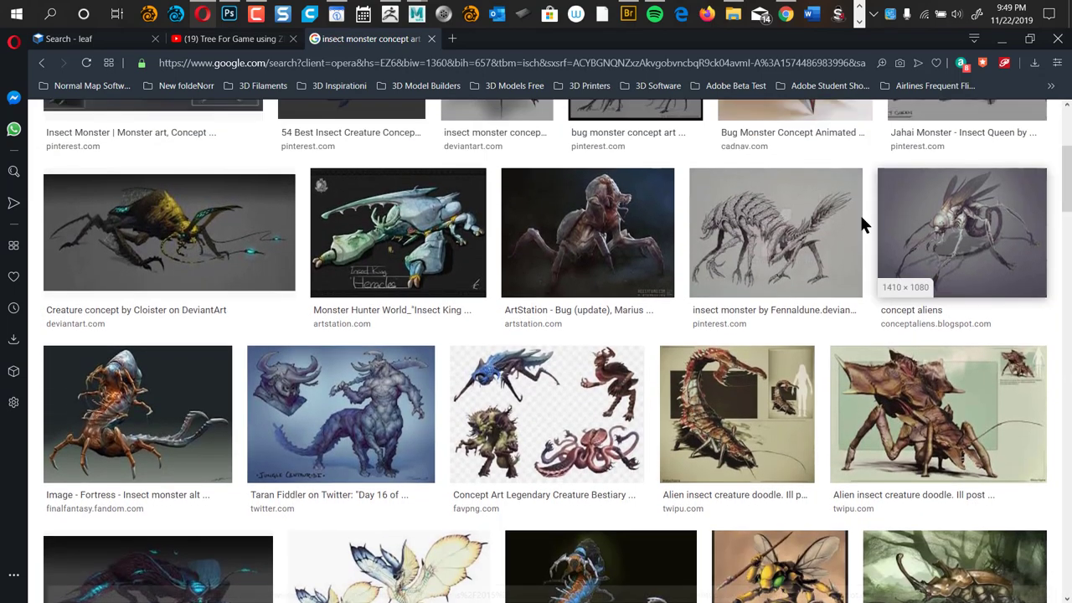
{"action": "left_click", "coordinate": [626, 318]}
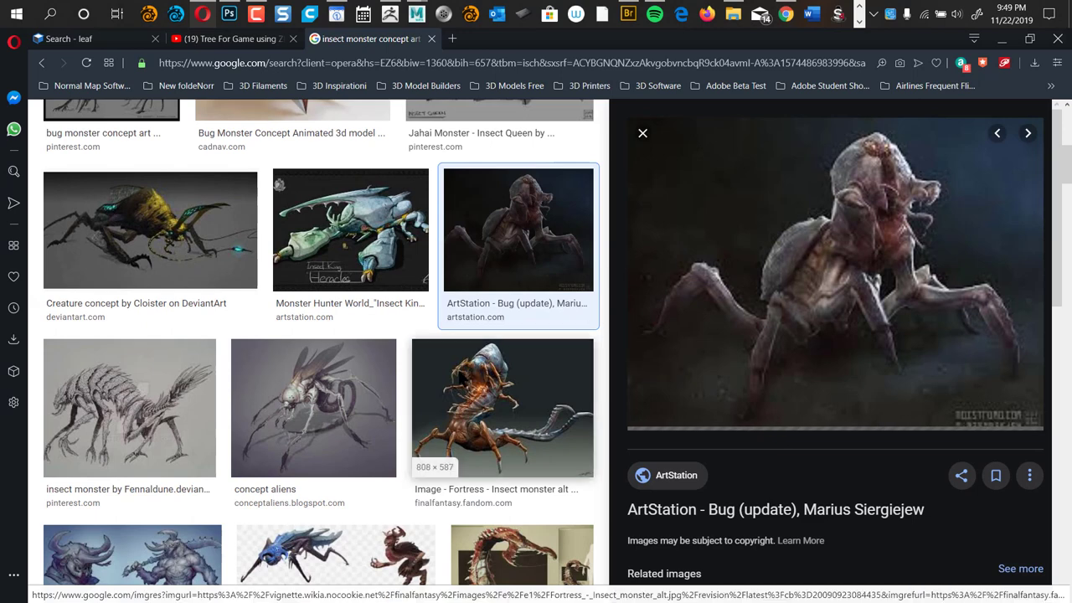
{"action": "left_click", "coordinate": [476, 410]}
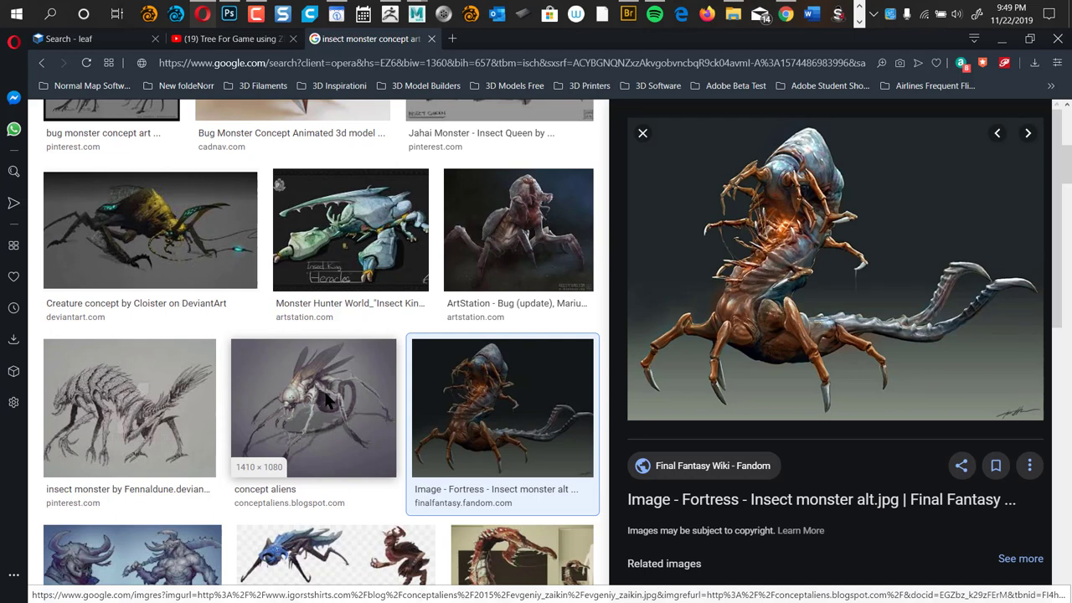
{"action": "left_click", "coordinate": [325, 421]}
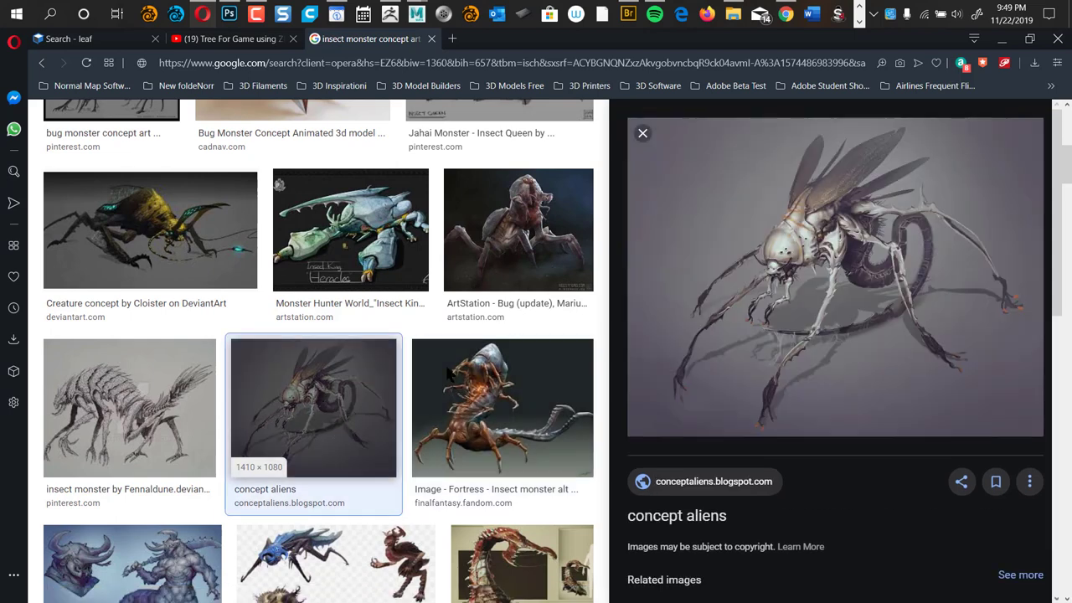
{"action": "left_click", "coordinate": [136, 394]}
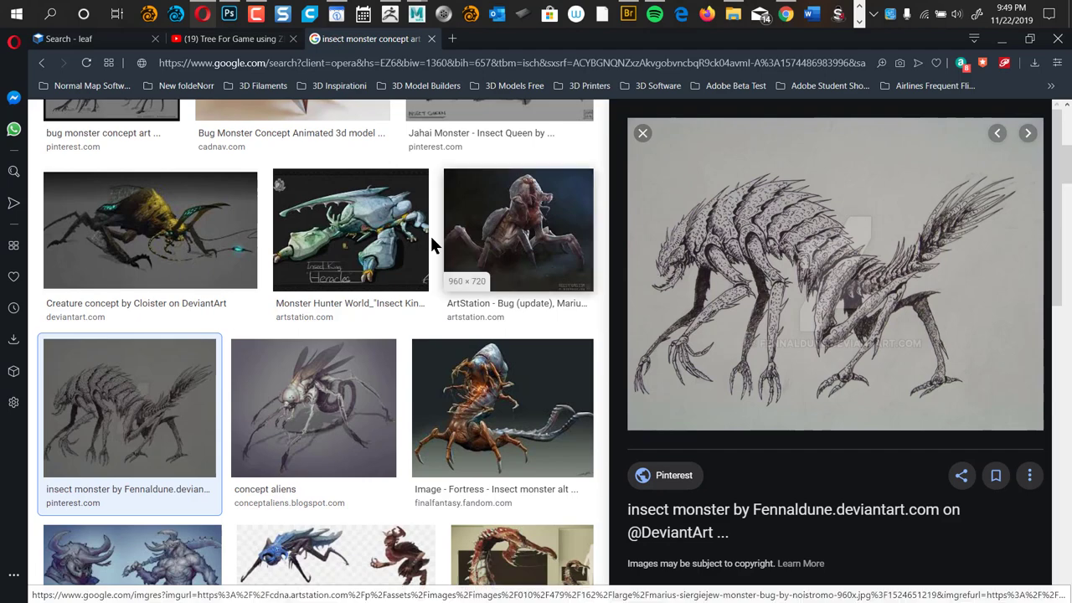
- Preview the glowing beetle and Jungle Centauride, ending on the spear-wielding bee warrior art
{"action": "left_click", "coordinate": [184, 232]}
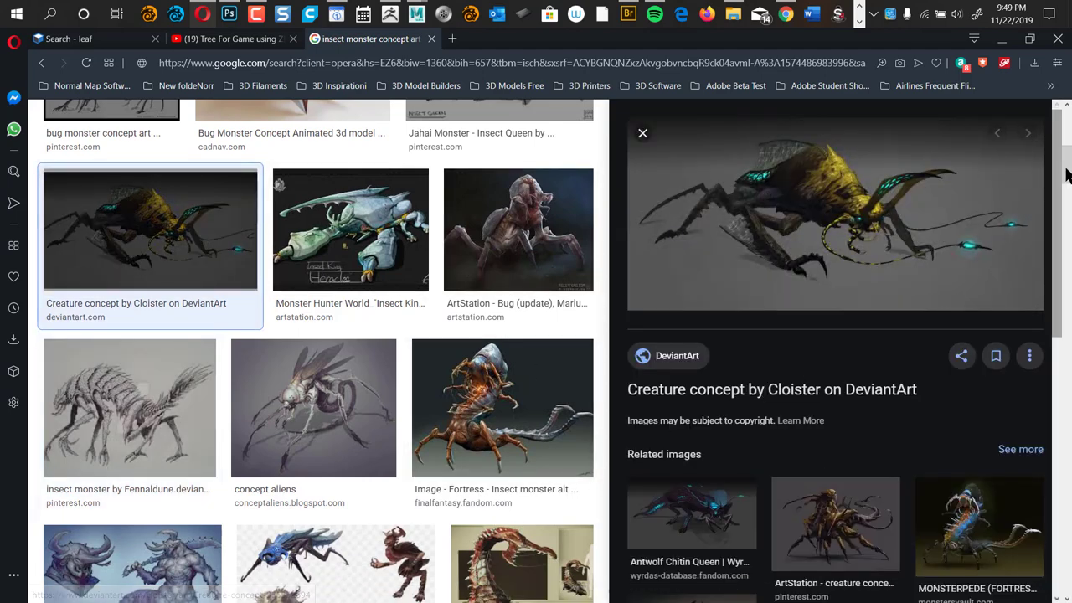
{"action": "left_click_drag", "start_coordinate": [1060, 171], "coordinate": [1052, 204]}
{"action": "left_click", "coordinate": [180, 239]}
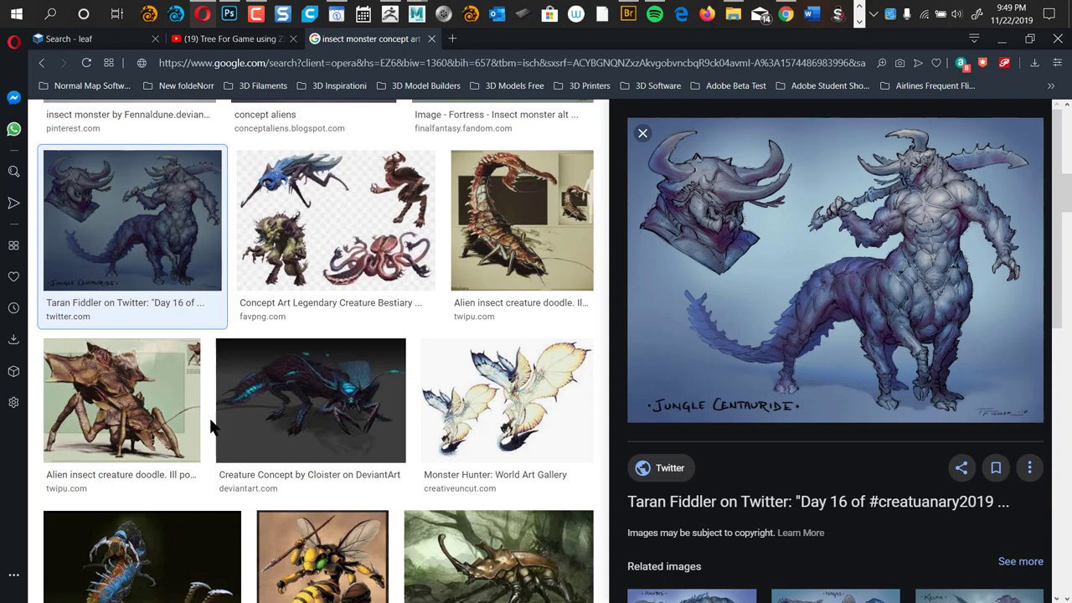
{"action": "left_click", "coordinate": [321, 543]}
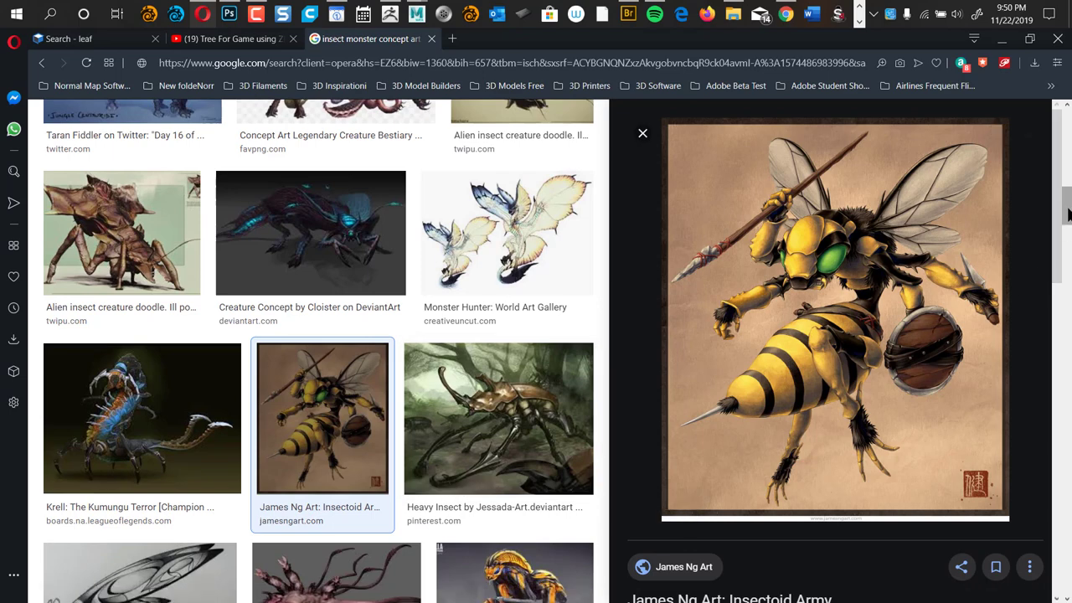
- Preview the Godzilla insect concept art and the Abomination monster idea image
{"action": "scroll", "coordinate": [1065, 242], "scroll_direction": "down", "scroll_amount": 5}
{"action": "scroll", "coordinate": [1065, 243], "scroll_direction": "up", "scroll_amount": 1}
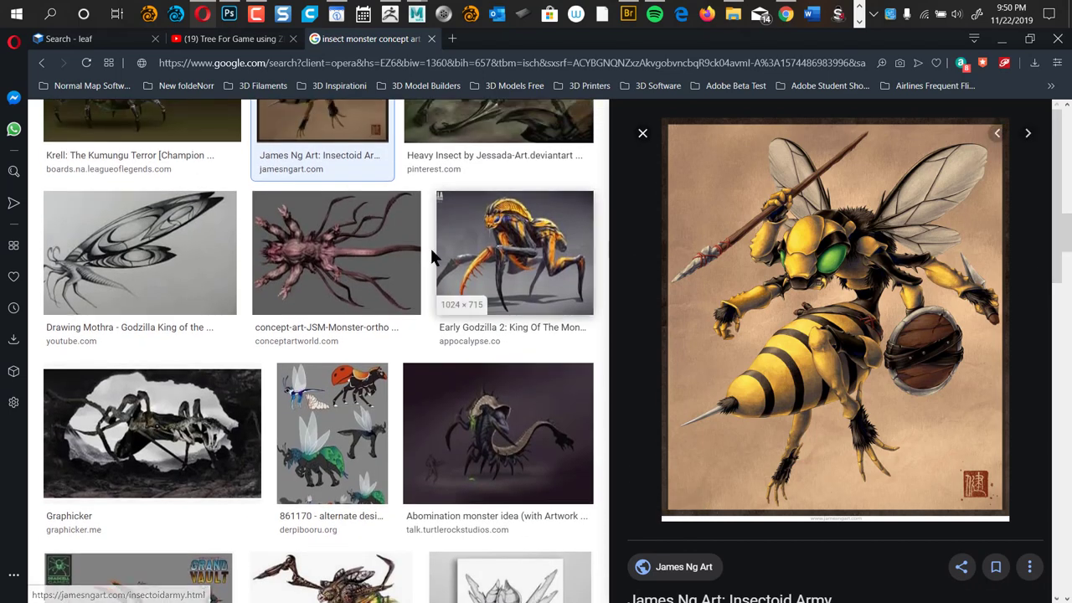
{"action": "left_click", "coordinate": [497, 263]}
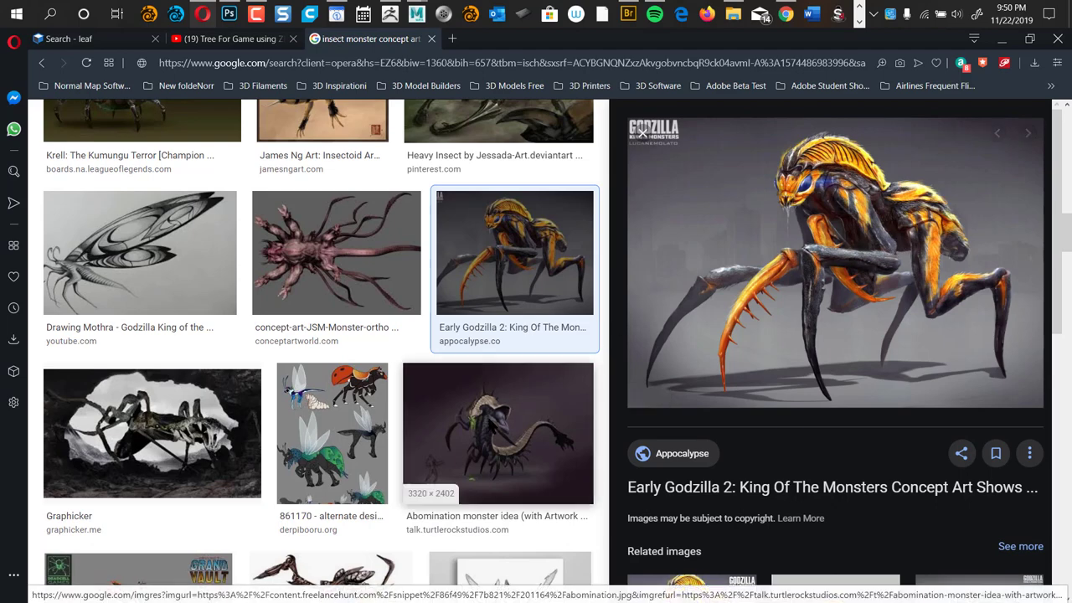
{"action": "left_click", "coordinate": [500, 440]}
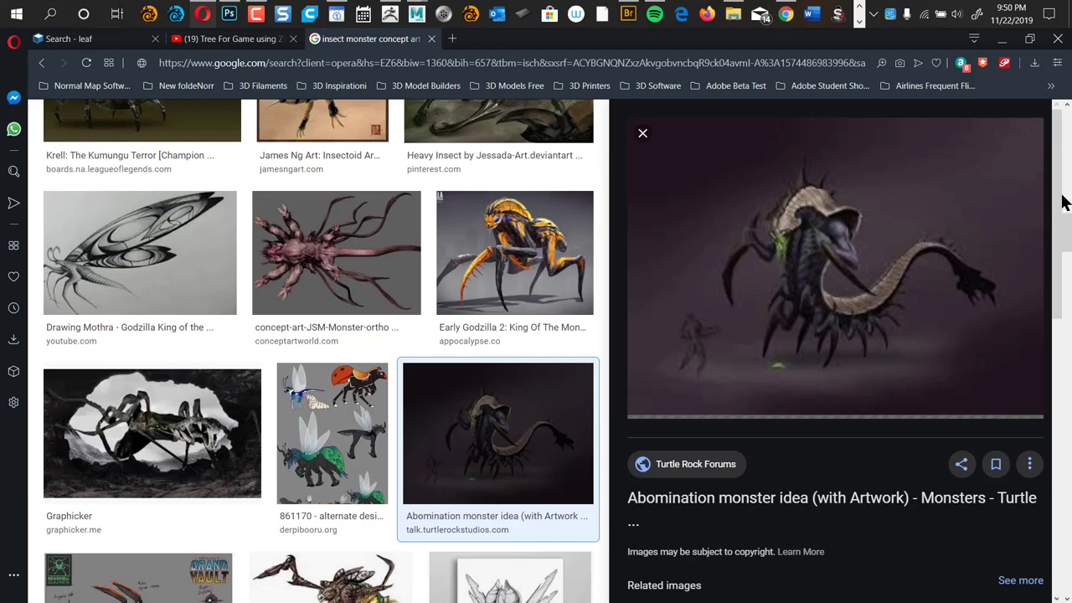
- Scroll further down the results and preview the 861170 winged ladybug creature sheet
{"action": "scroll", "coordinate": [1055, 215], "scroll_direction": "down", "scroll_amount": 2}
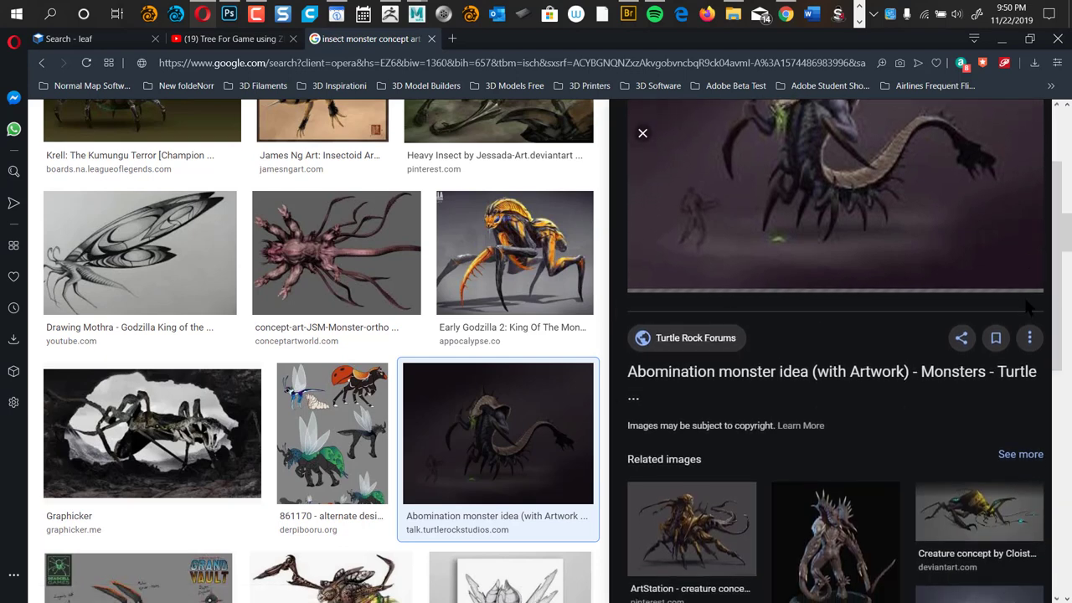
{"action": "scroll", "coordinate": [1053, 281], "scroll_direction": "down", "scroll_amount": 1}
{"action": "scroll", "coordinate": [1046, 333], "scroll_direction": "down", "scroll_amount": 4}
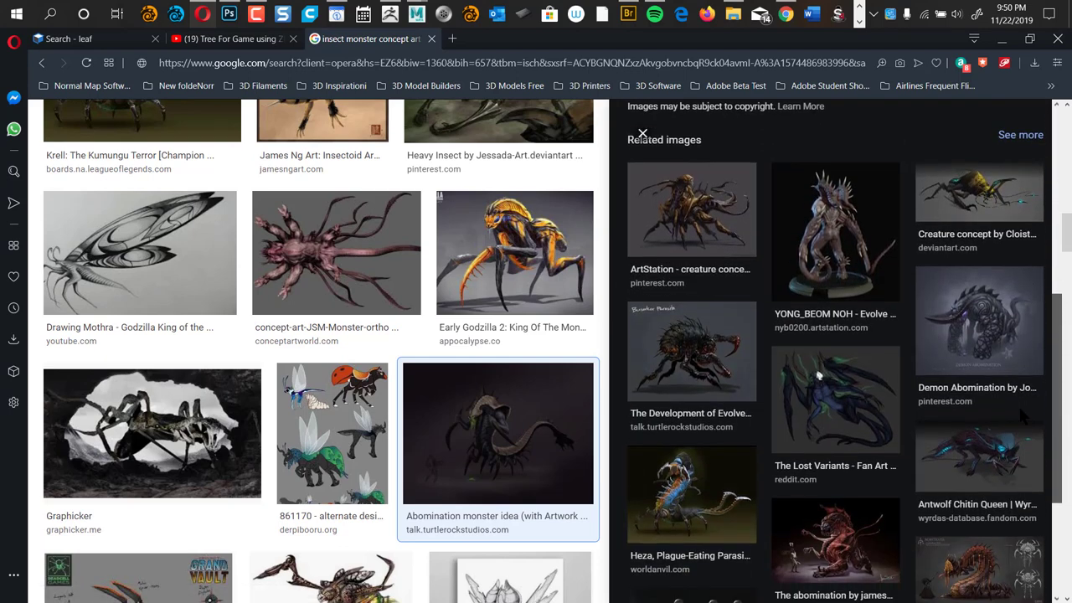
{"action": "scroll", "coordinate": [1011, 436], "scroll_direction": "down", "scroll_amount": 1}
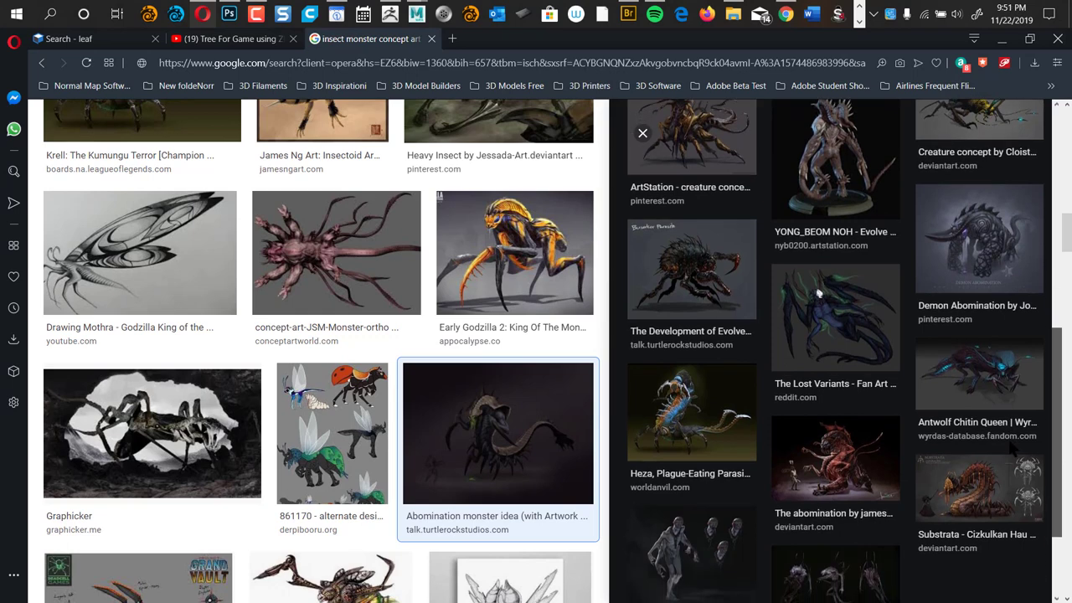
{"action": "scroll", "coordinate": [1008, 448], "scroll_direction": "down", "scroll_amount": 1}
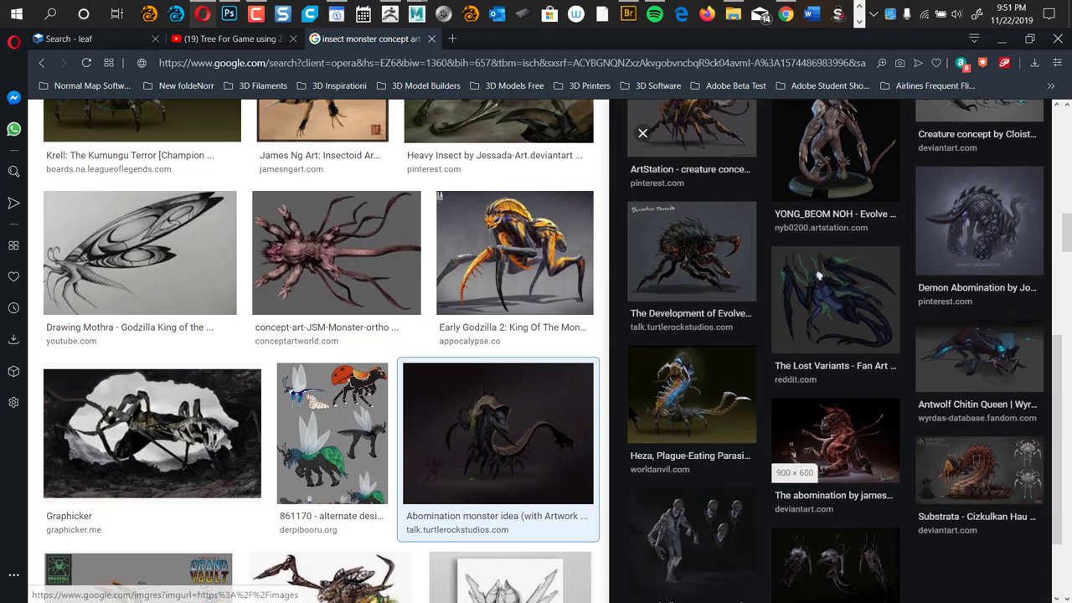
{"action": "scroll", "coordinate": [334, 448], "scroll_direction": "down", "scroll_amount": 6}
{"action": "scroll", "coordinate": [333, 448], "scroll_direction": "down", "scroll_amount": 5}
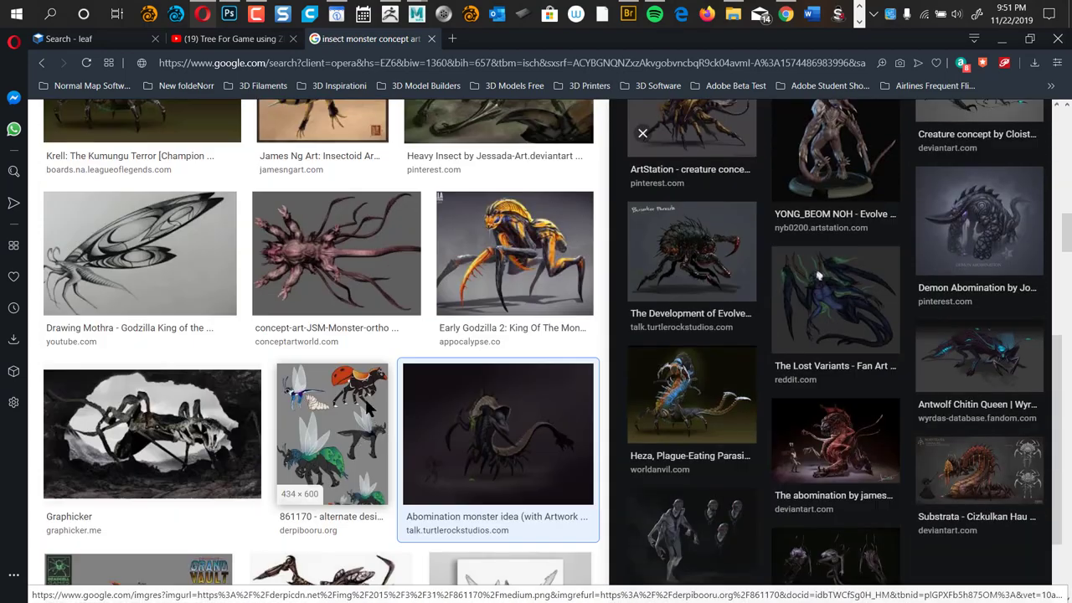
{"action": "left_click", "coordinate": [348, 426]}
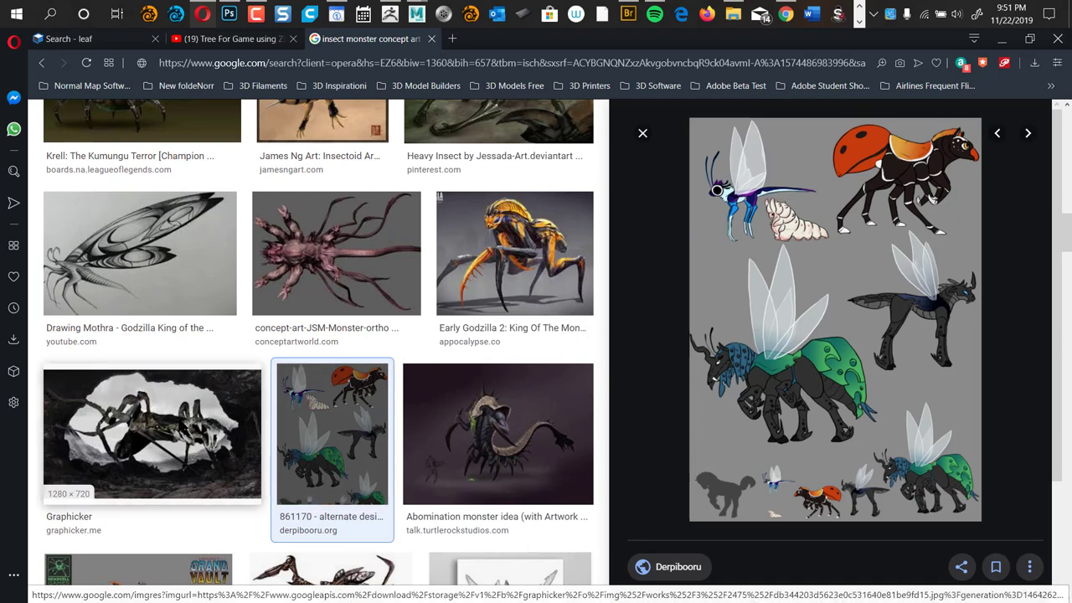
- Preview the Graphicker cave spider and Honey Background bee art, then open a new tab
{"action": "left_click", "coordinate": [181, 429]}
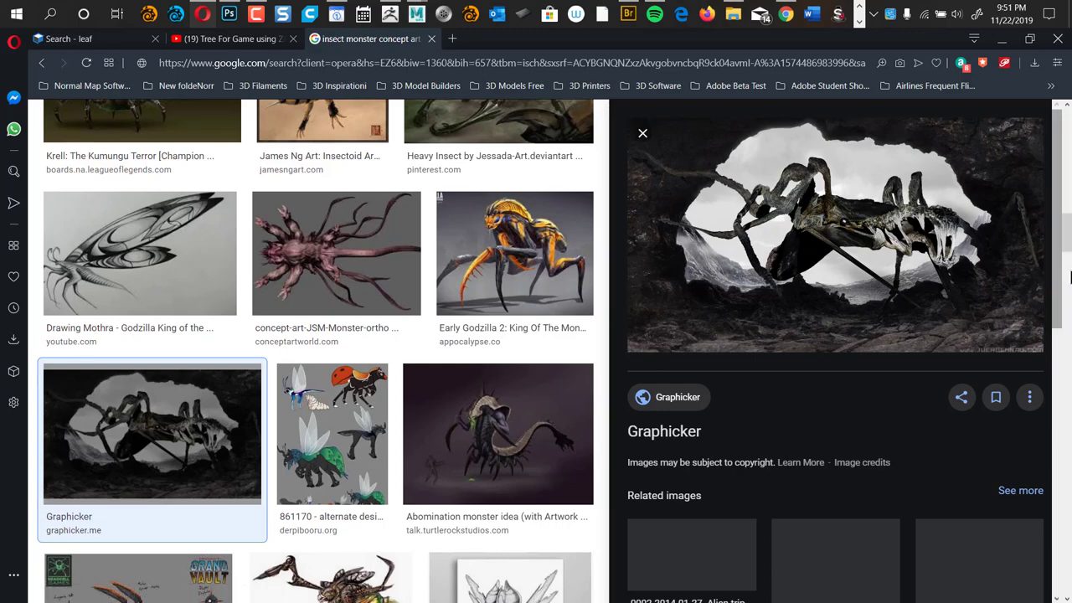
{"action": "scroll", "coordinate": [1054, 289], "scroll_direction": "down", "scroll_amount": 6}
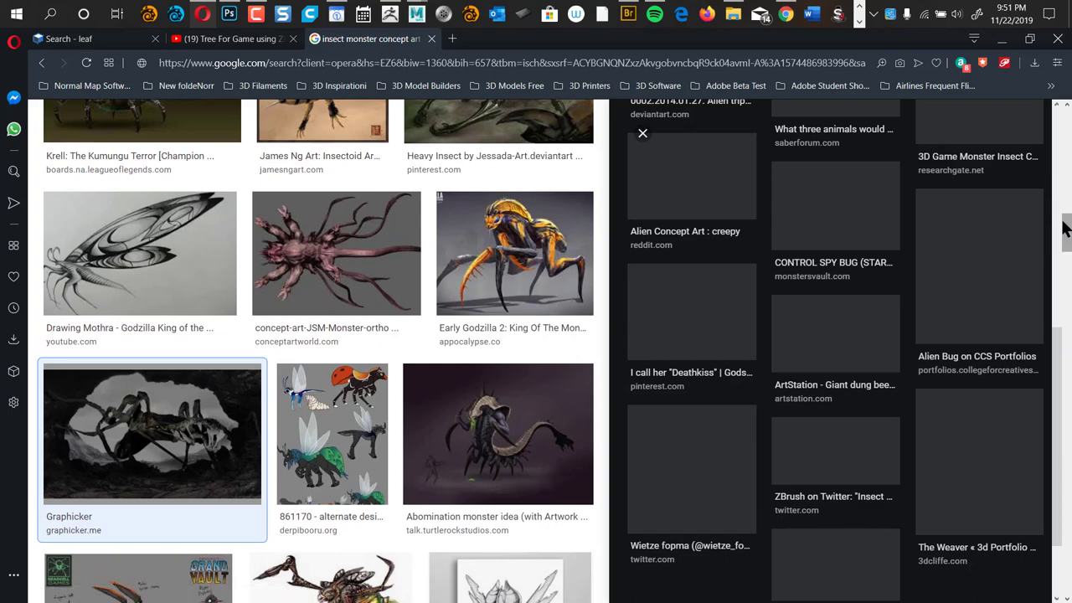
{"action": "left_click_drag", "start_coordinate": [1064, 222], "coordinate": [1057, 316]}
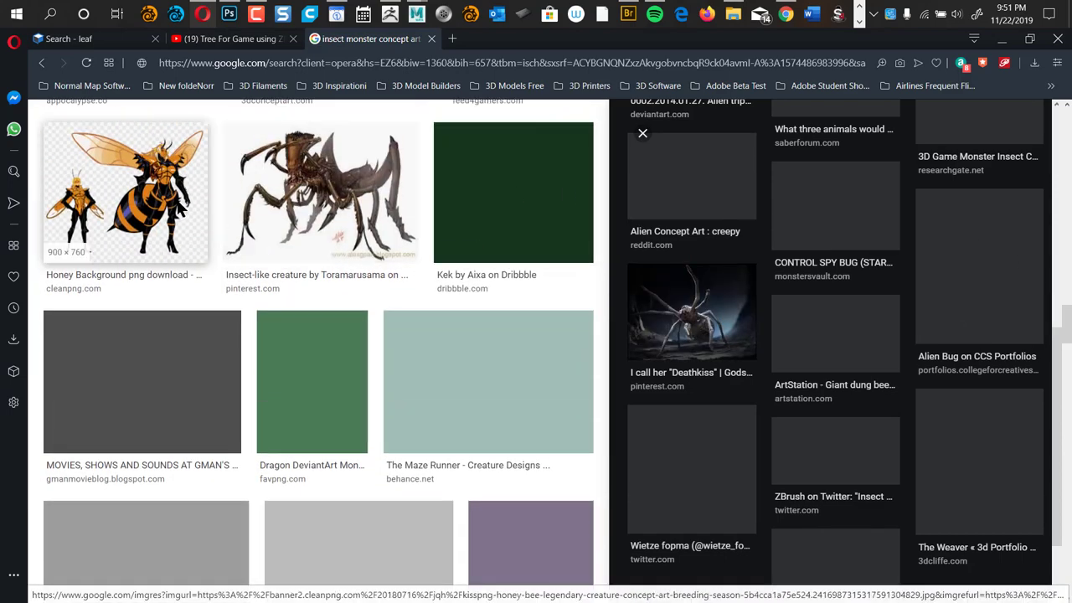
{"action": "left_click", "coordinate": [181, 209]}
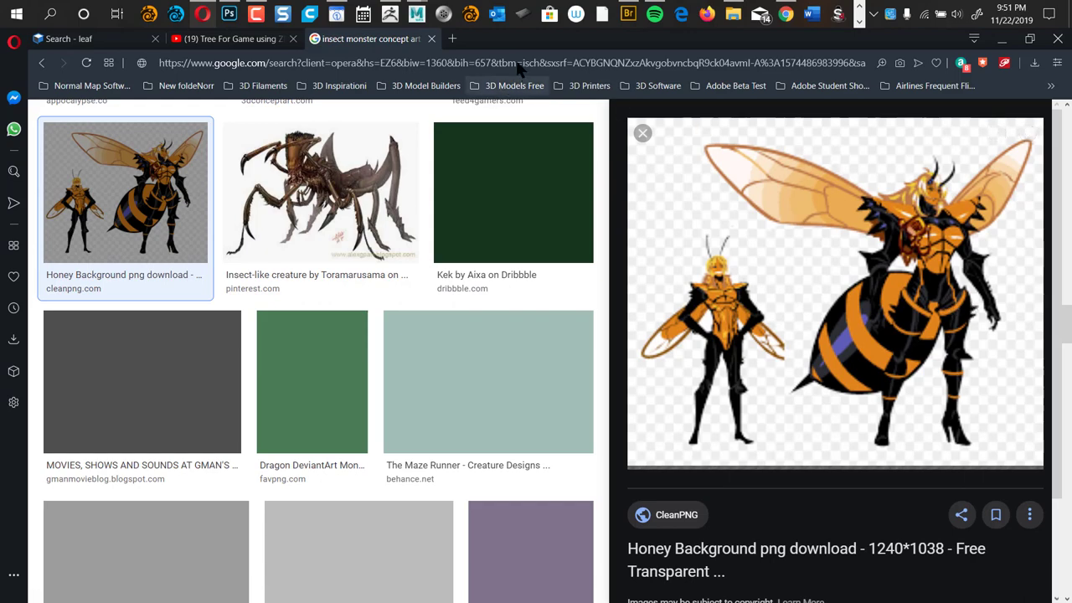
{"action": "left_click", "coordinate": [452, 39]}
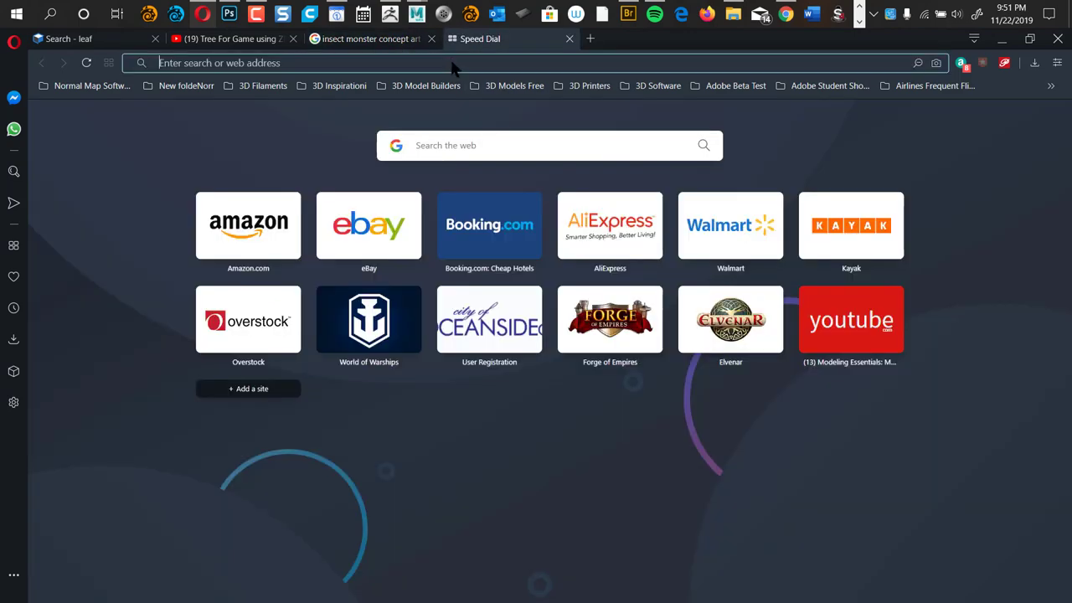
- Search Google for 'insectoid conecept with armour' from the new tab's address bar
{"action": "type", "text": "insector"}
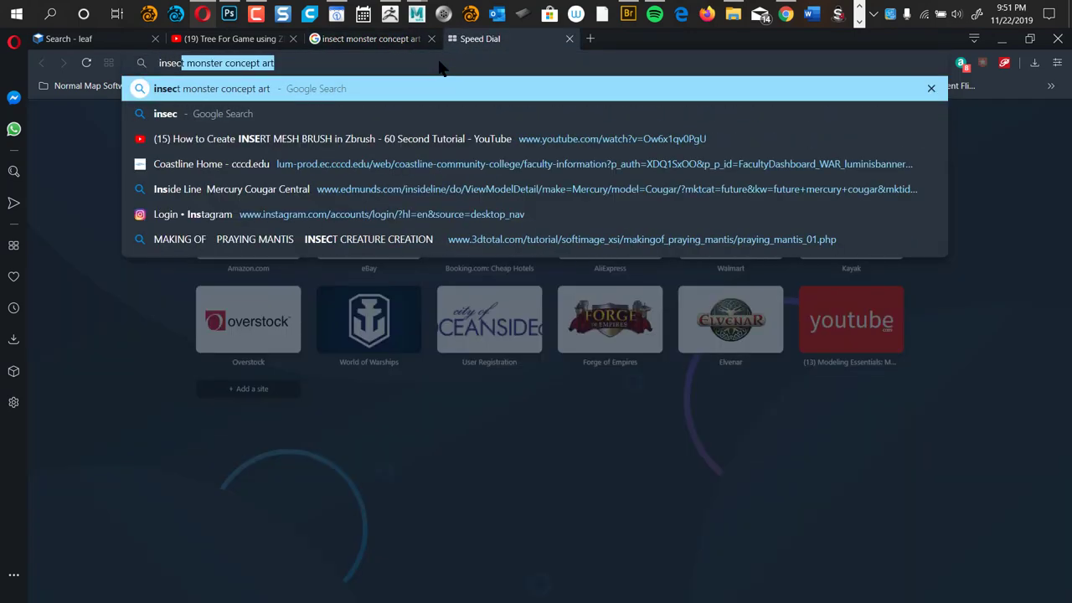
{"action": "key", "text": "BackSpace"}
{"action": "key", "text": "BackSpace"}
{"action": "type", "text": "io"}
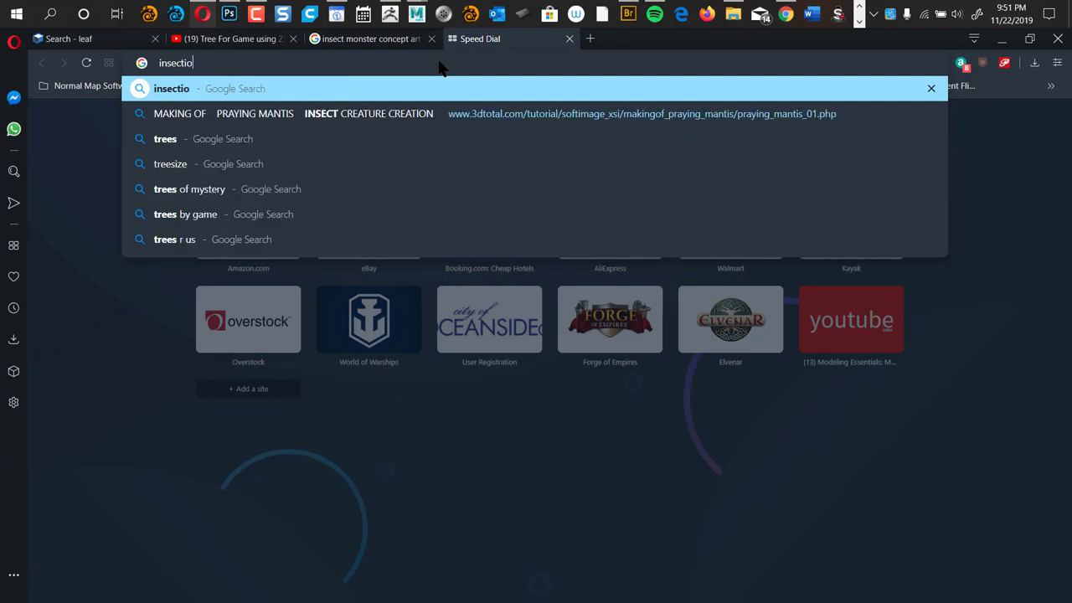
{"action": "key", "text": "BackSpace"}
{"action": "key", "text": "BackSpace"}
{"action": "type", "text": "oed"}
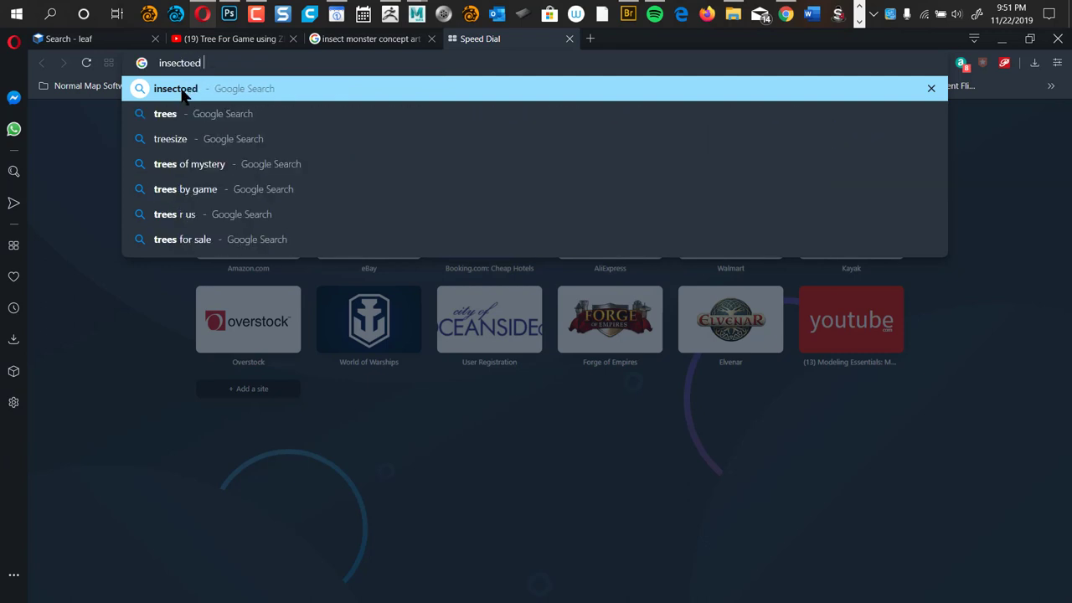
{"action": "key", "text": "BackSpace"}
{"action": "key", "text": "BackSpace"}
{"action": "type", "text": "id conecp"}
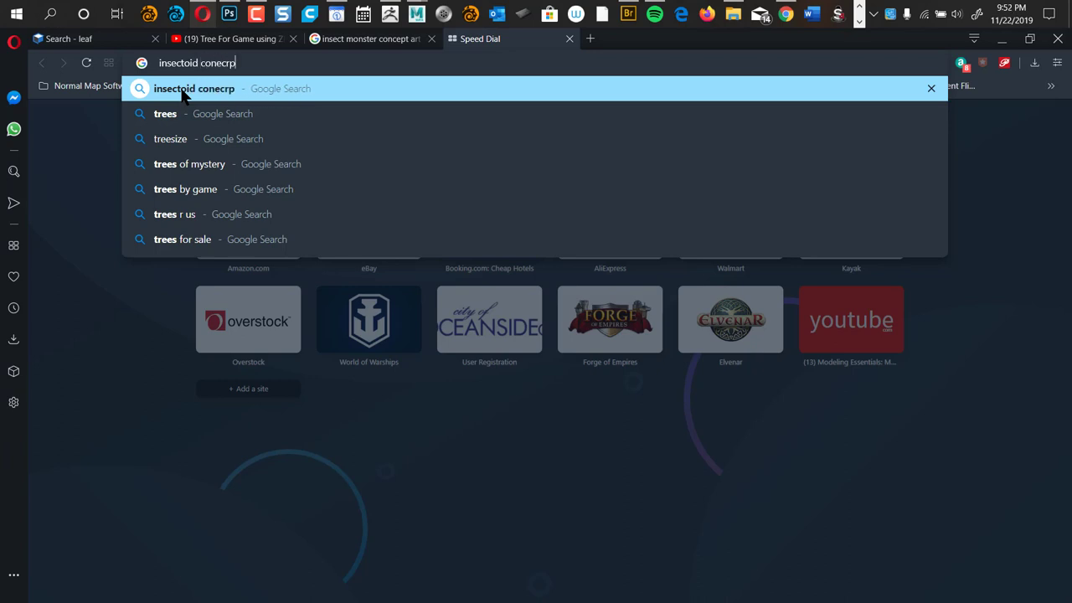
{"action": "key", "text": "BackSpace"}
{"action": "type", "text": "ept with "}
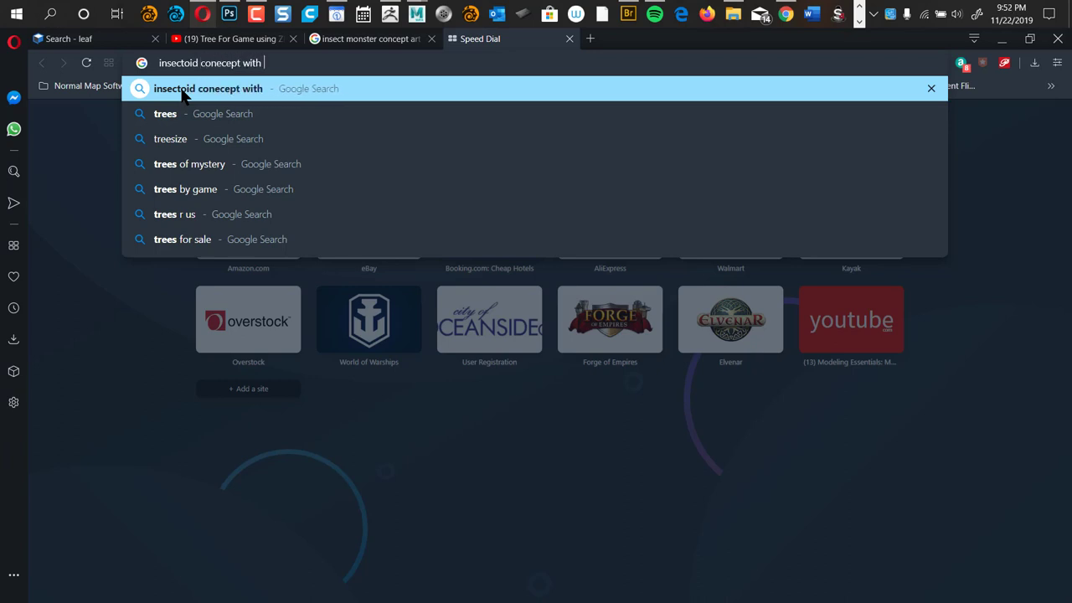
{"action": "type", "text": "armour"}
{"action": "key", "text": "Return"}
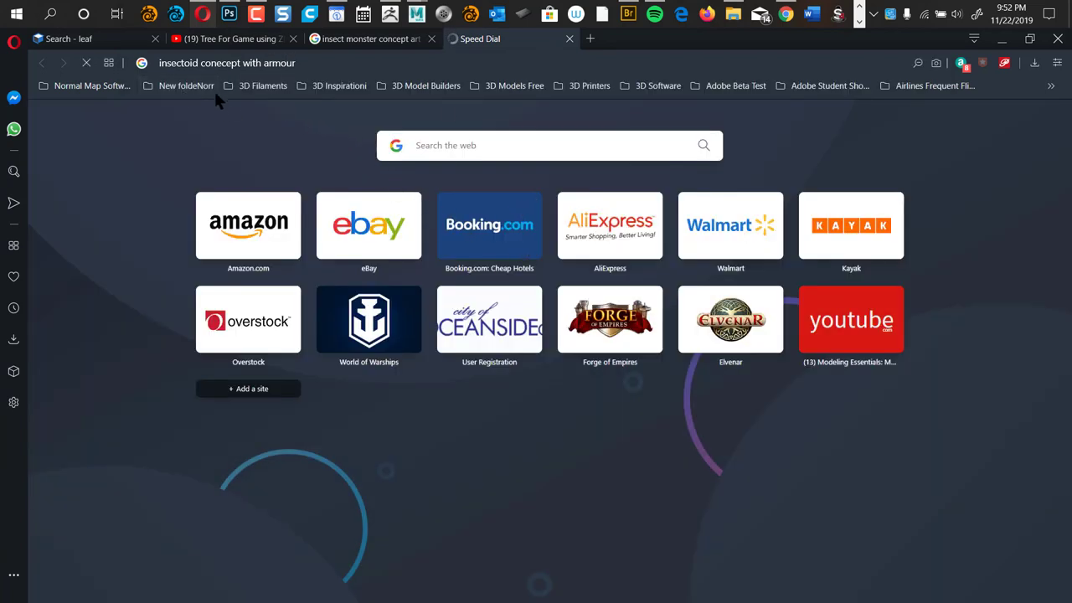
- Select the whole query and start replacing it with 'insect charac'
{"action": "left_click", "coordinate": [305, 64]}
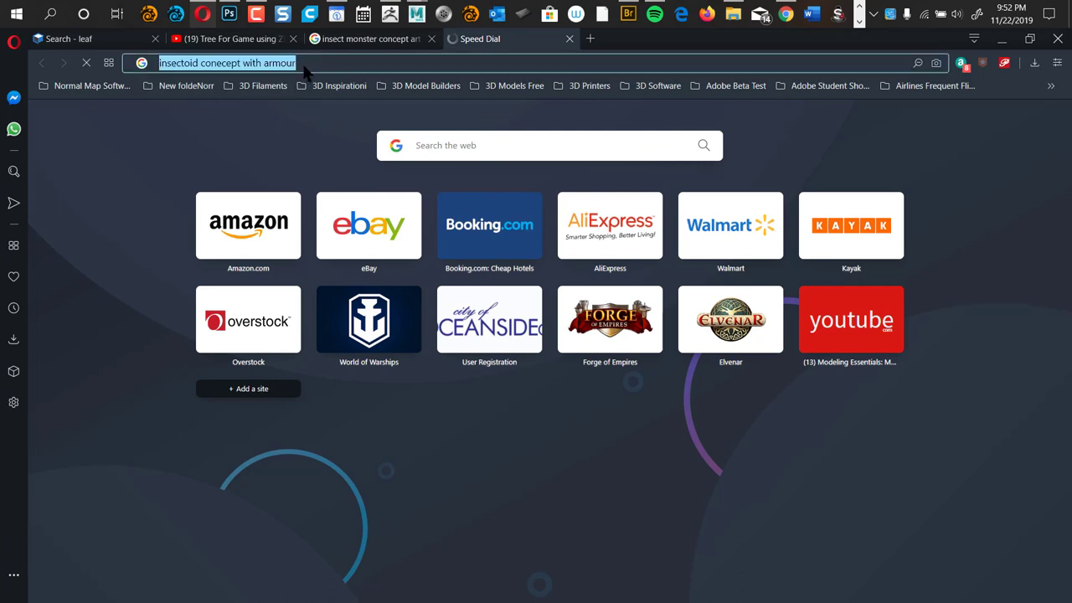
{"action": "left_click", "coordinate": [298, 65]}
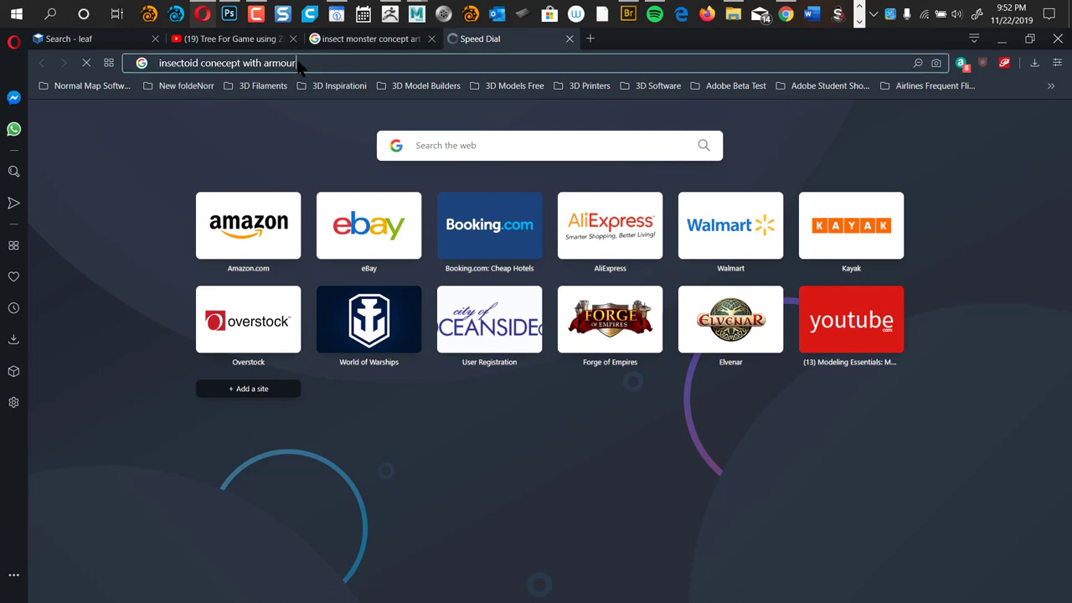
{"action": "left_click_drag", "start_coordinate": [299, 65], "coordinate": [347, 75]}
{"action": "left_click_drag", "start_coordinate": [313, 67], "coordinate": [144, 91]}
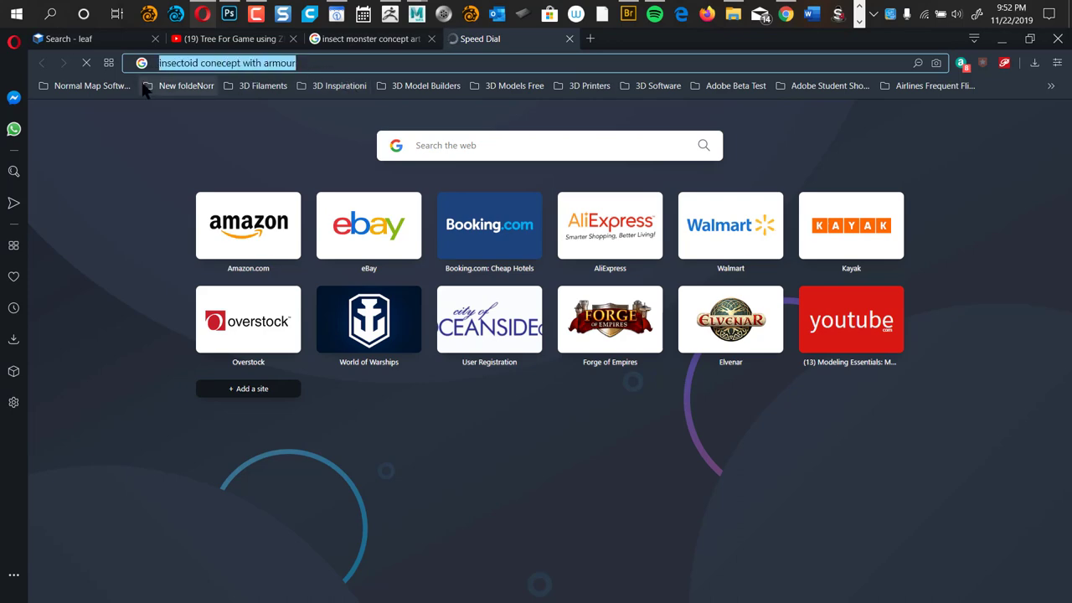
{"action": "type", "text": "insect"}
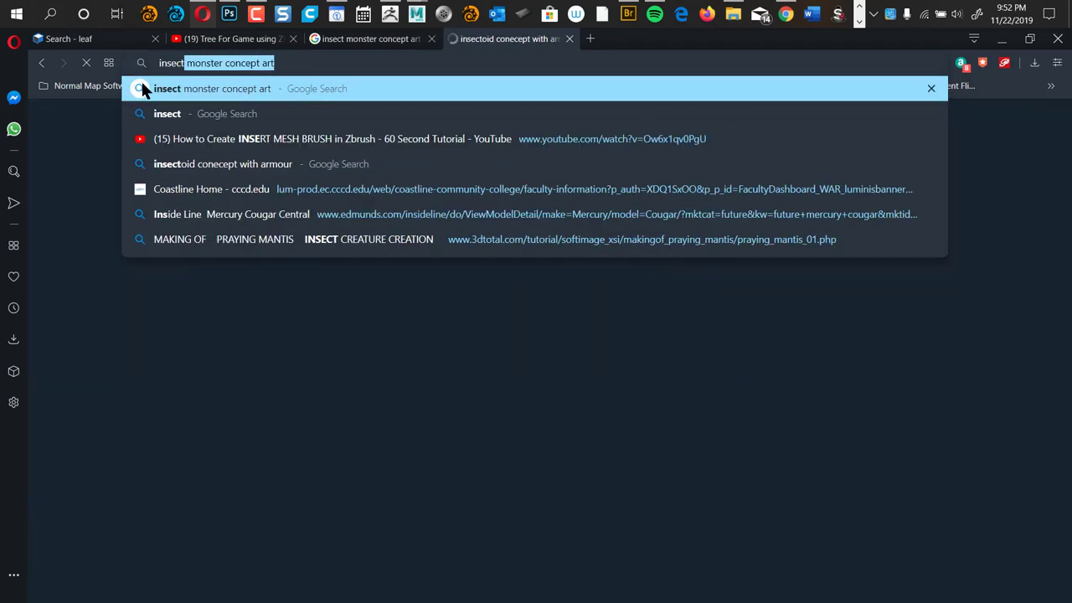
{"action": "type", "text": " charac"}
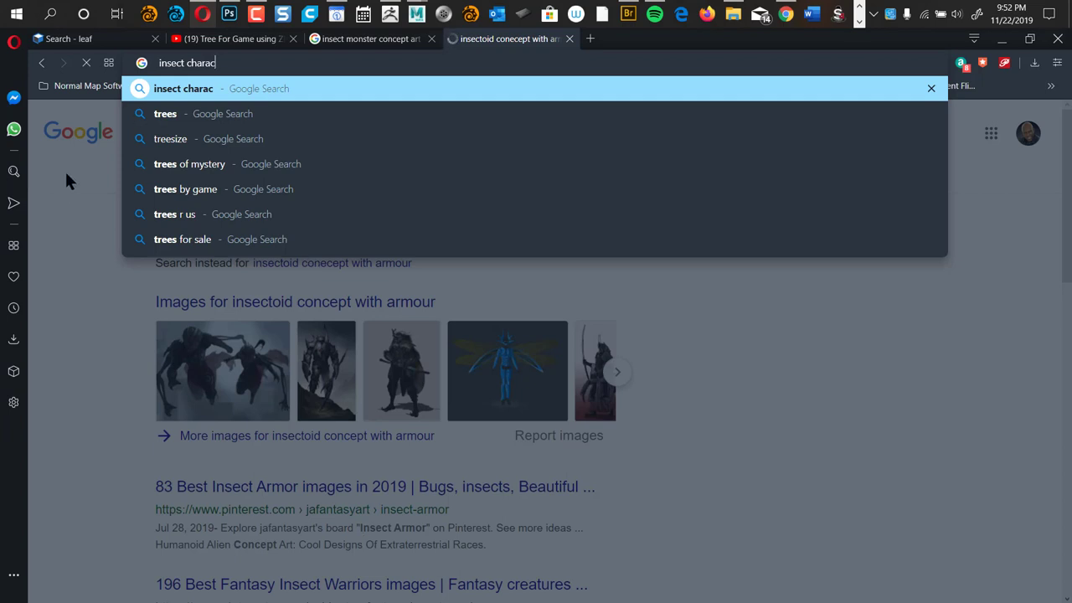
- Complete and submit the query 'insect characters with armour', then scroll the results
{"action": "type", "text": "ters w"}
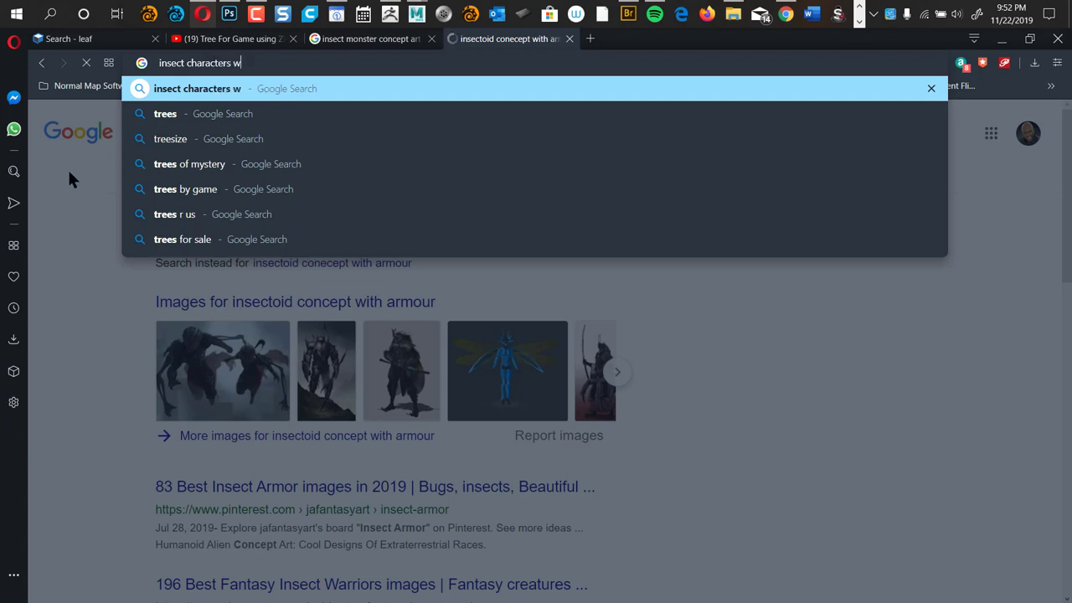
{"action": "type", "text": "ith armour"}
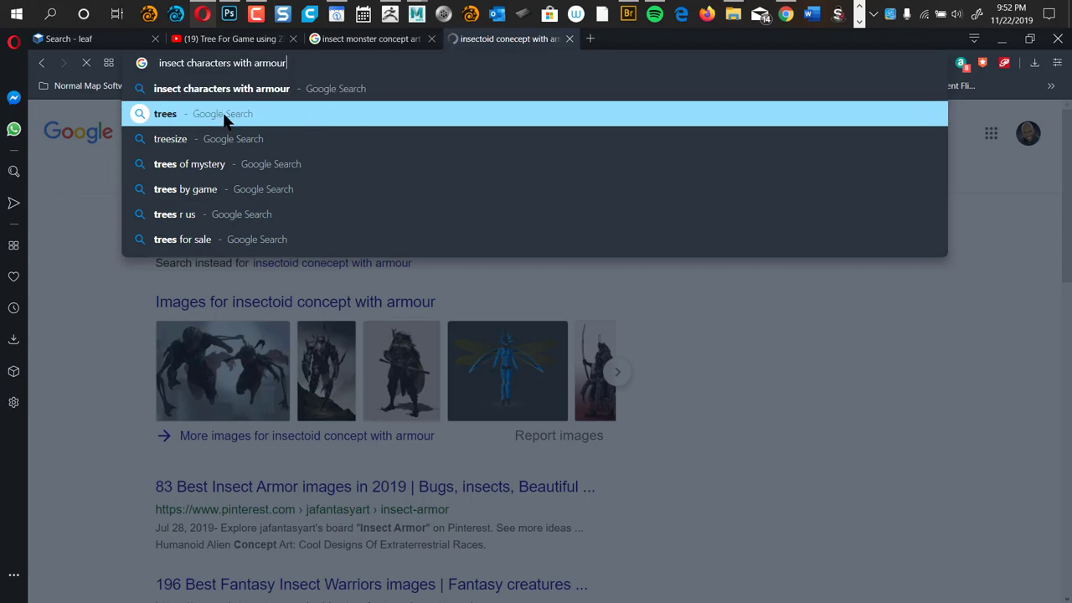
{"action": "key", "text": "Return"}
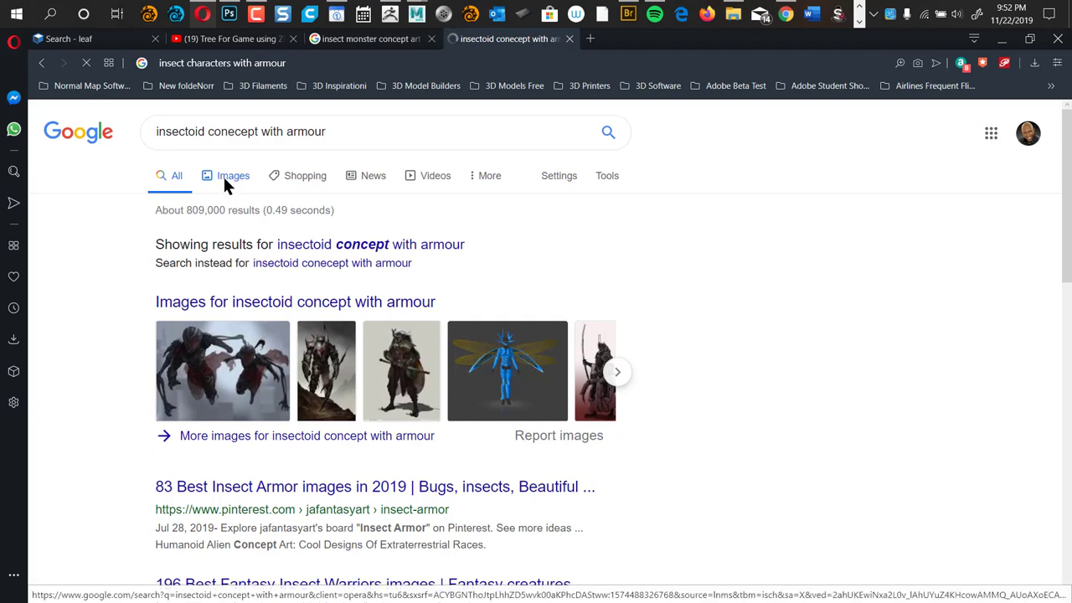
{"action": "left_click_drag", "start_coordinate": [1063, 201], "coordinate": [1031, 224]}
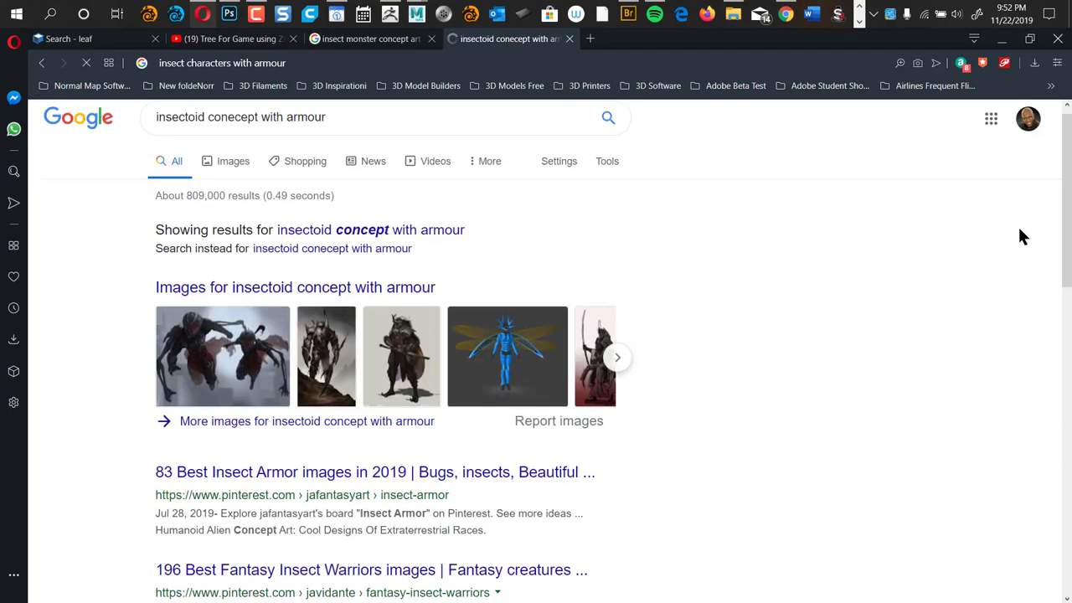
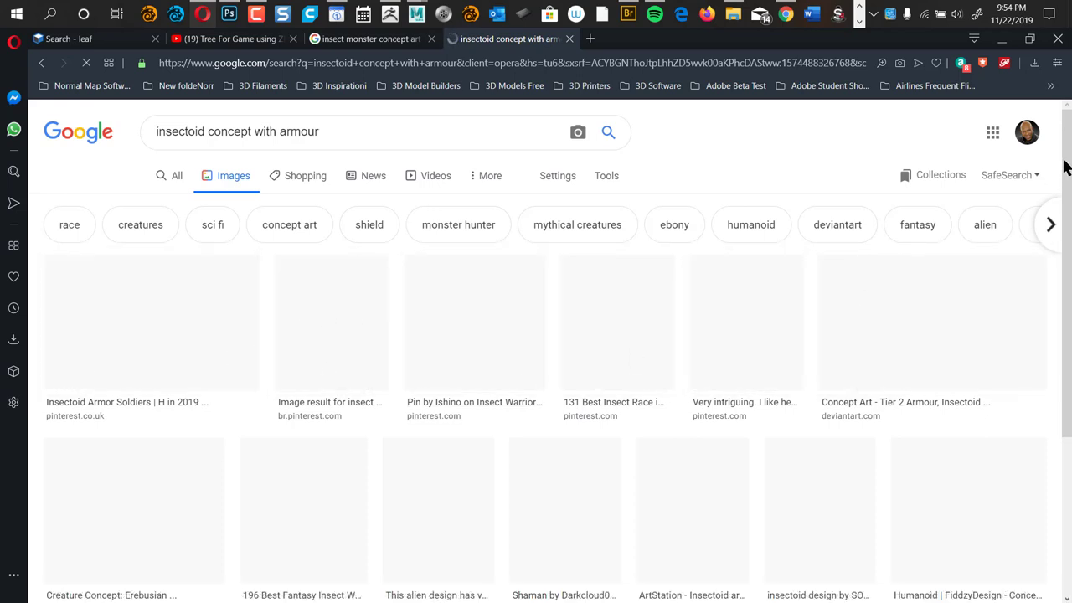
- Browse the Google Images results for 'insectoid concept with armour' as armour design reference
{"action": "left_click_drag", "start_coordinate": [1064, 168], "coordinate": [1070, 283]}
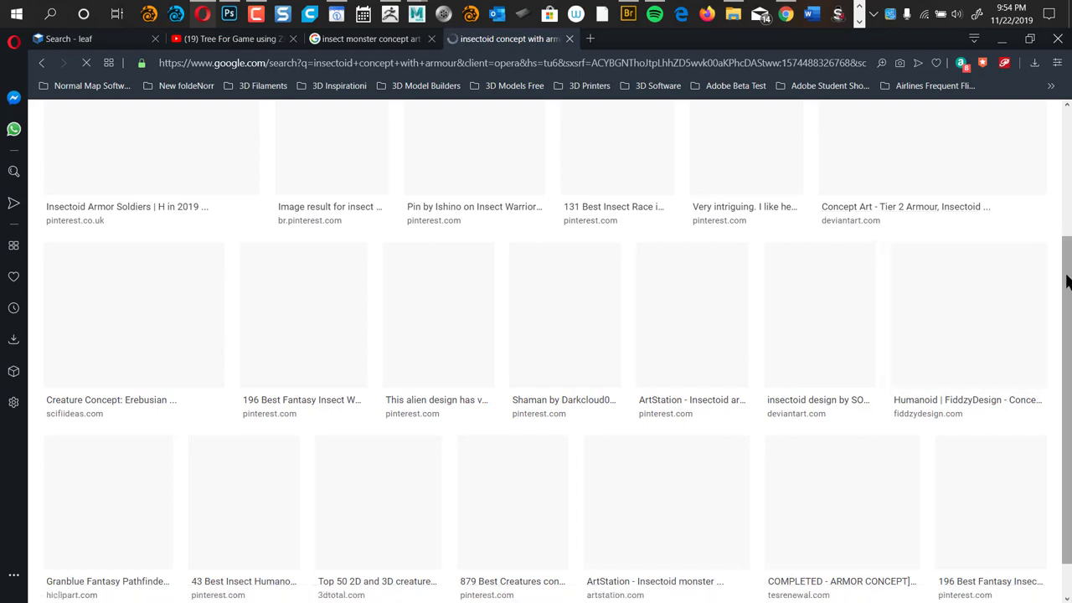
{"action": "left_click_drag", "start_coordinate": [1067, 279], "coordinate": [1064, 116]}
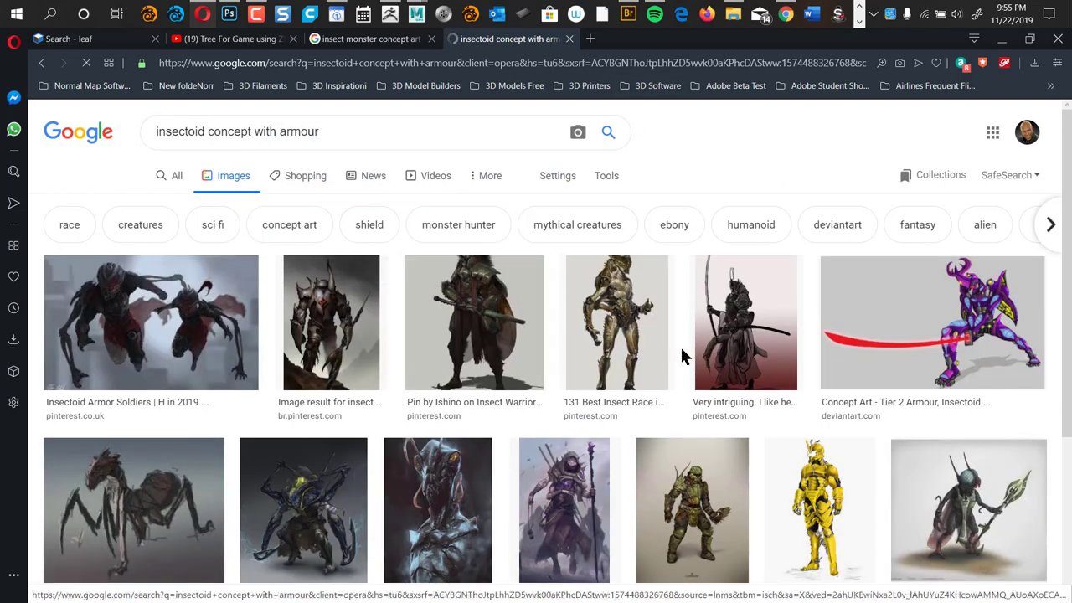
{"action": "left_click_drag", "start_coordinate": [1060, 191], "coordinate": [1029, 324]}
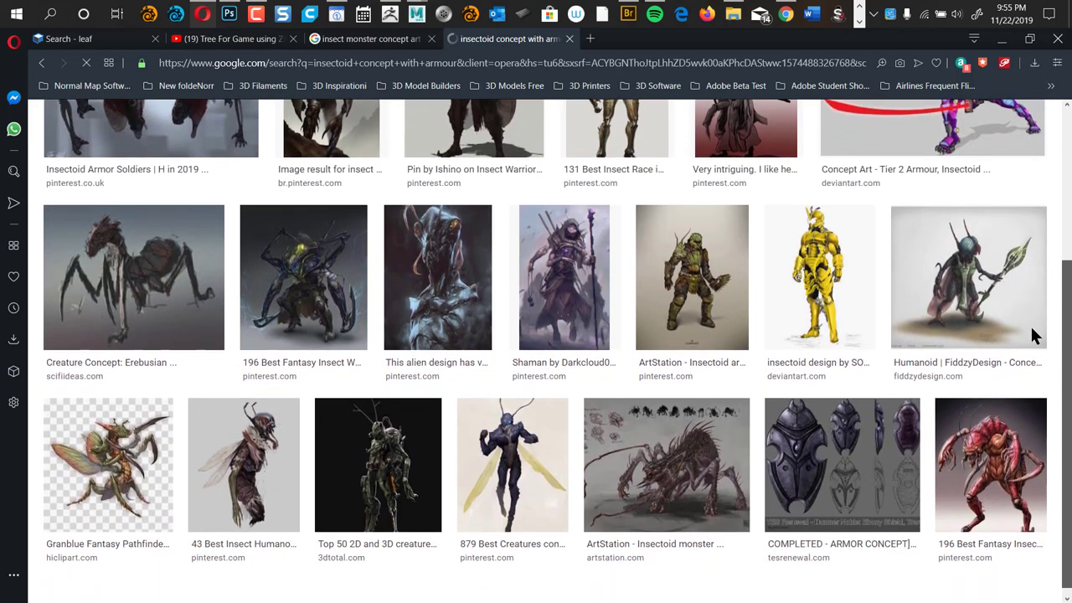
{"action": "scroll", "coordinate": [1016, 218], "scroll_direction": "up", "scroll_amount": 3}
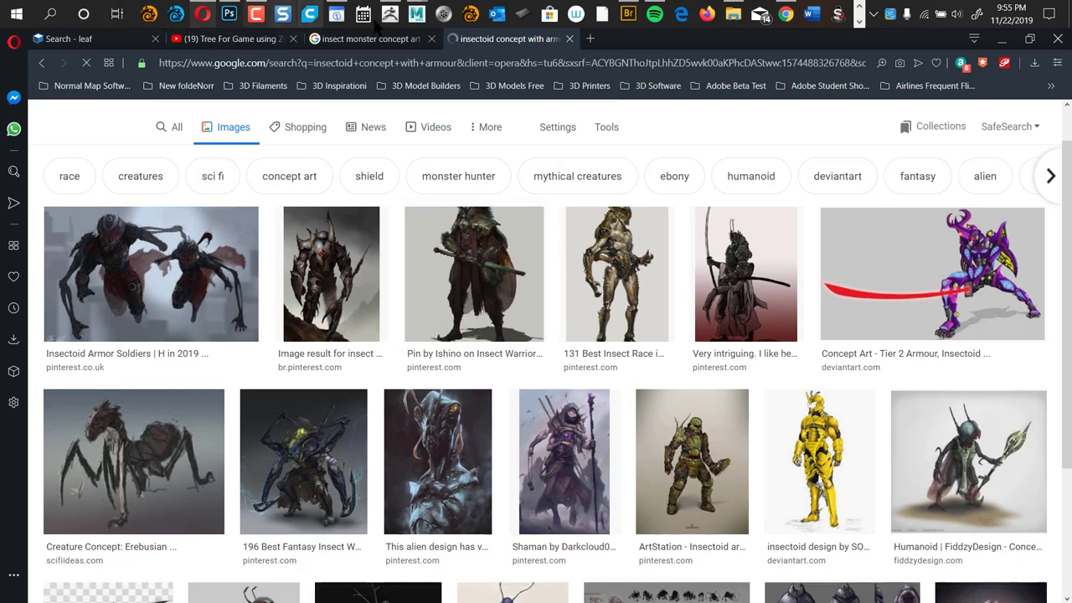
- Return to ZBrush and start a new document, discarding the fibre-tree scene unsaved
{"action": "key", "text": "alt+Tab"}
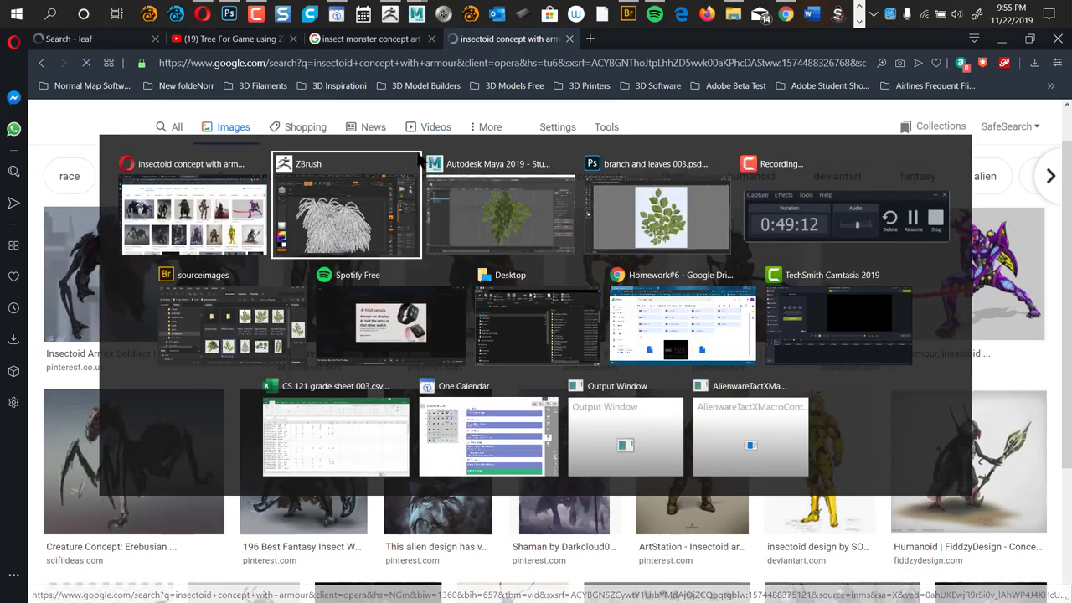
{"action": "left_click", "coordinate": [342, 215]}
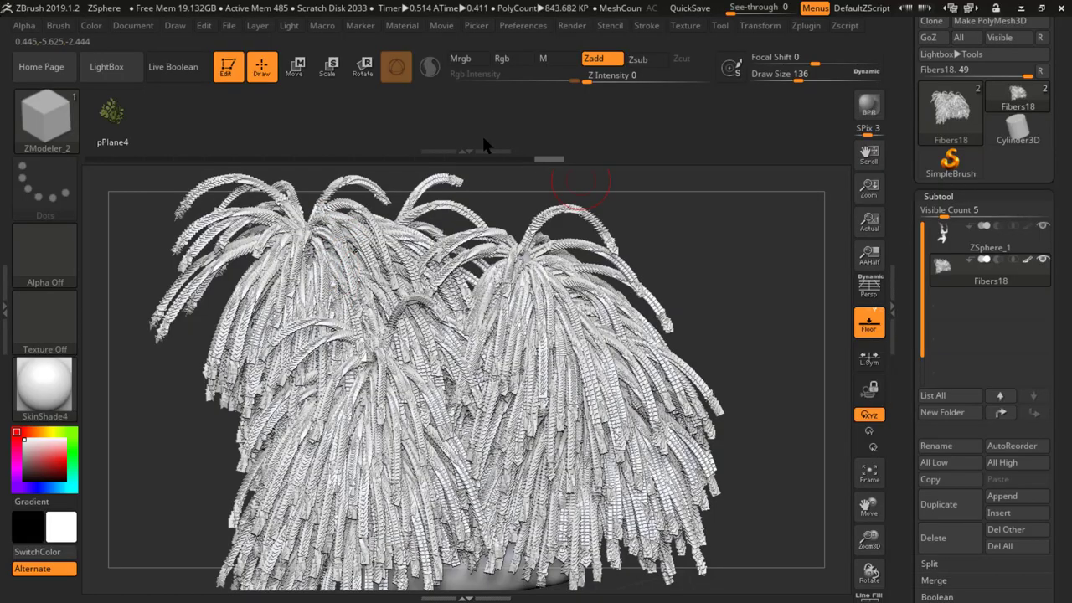
{"action": "left_click", "coordinate": [135, 26]}
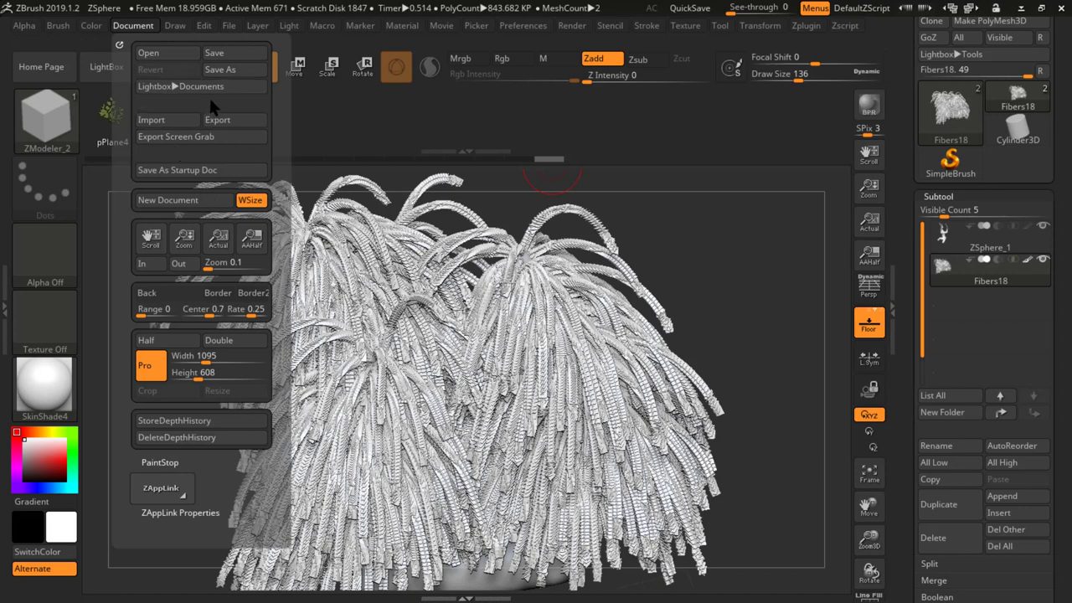
{"action": "left_click", "coordinate": [186, 203]}
{"action": "left_click", "coordinate": [576, 367]}
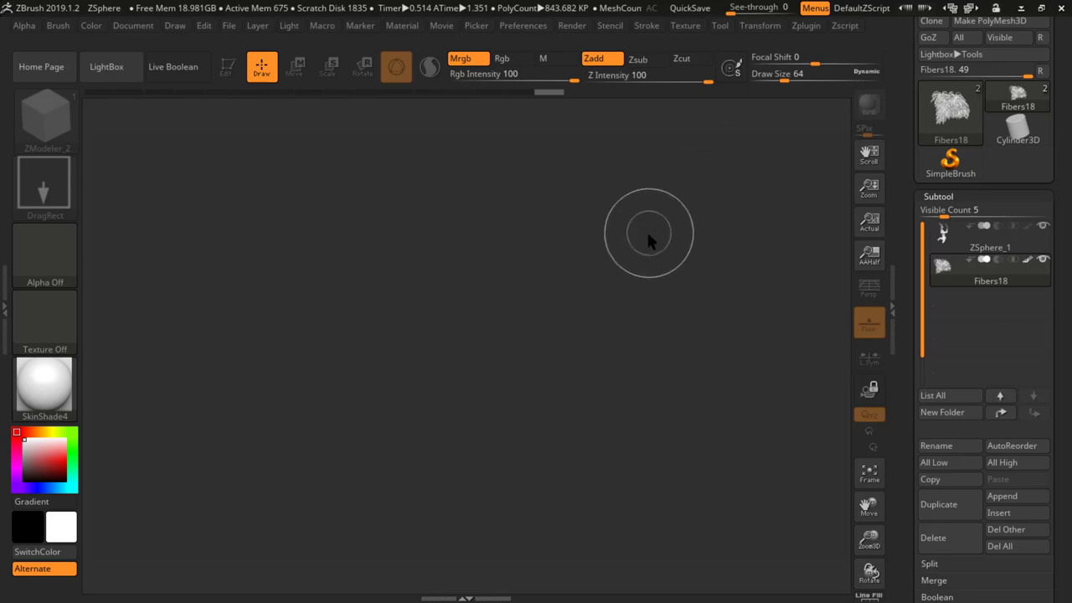
- Toggle Live Boolean on and back off, and bring up the content library
{"action": "left_click", "coordinate": [172, 72]}
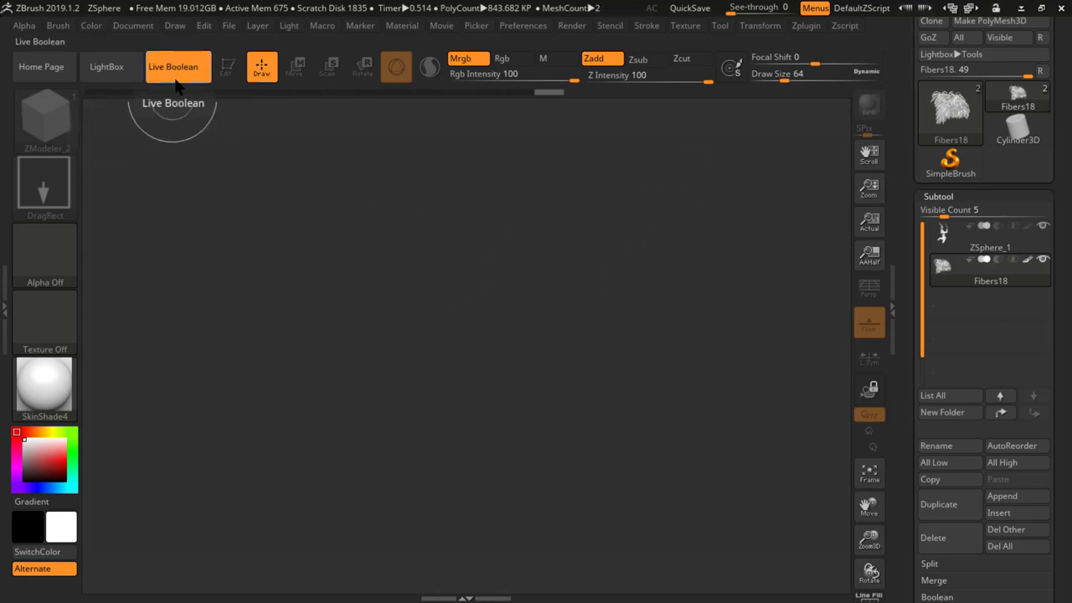
{"action": "left_click", "coordinate": [156, 77]}
{"action": "left_click", "coordinate": [106, 67]}
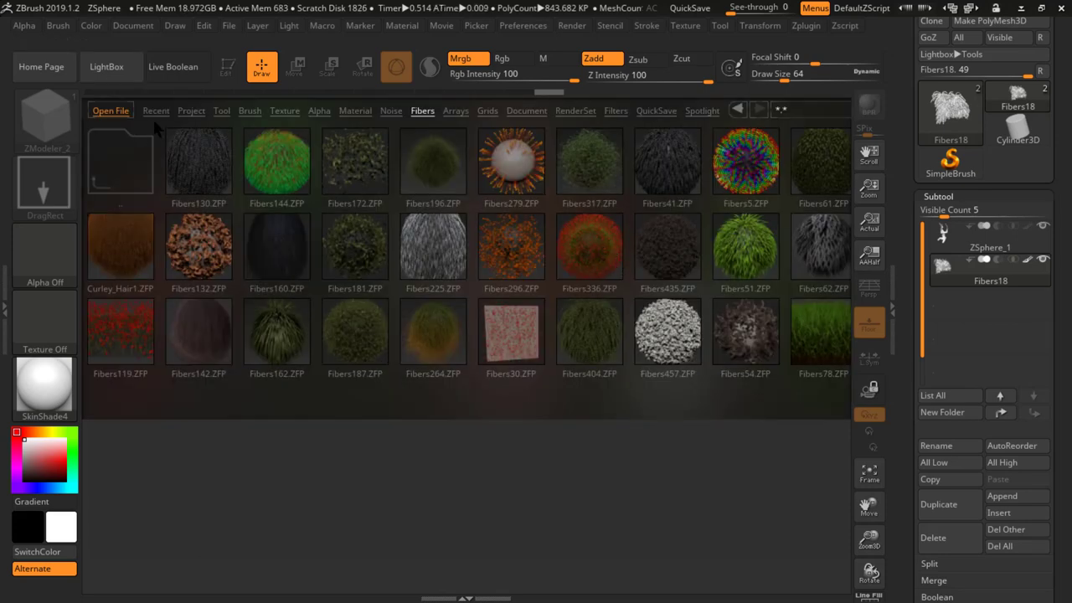
- Load the DynaMesh_Sphere_32.ZPR project from LightBox's Project tab
{"action": "left_click", "coordinate": [188, 117]}
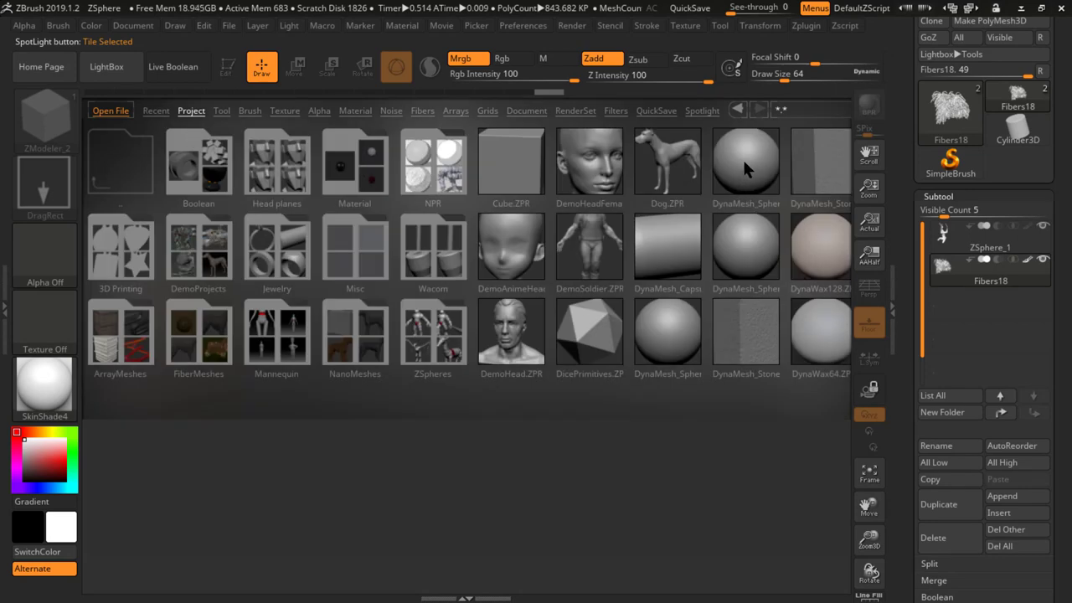
{"action": "left_click", "coordinate": [742, 159]}
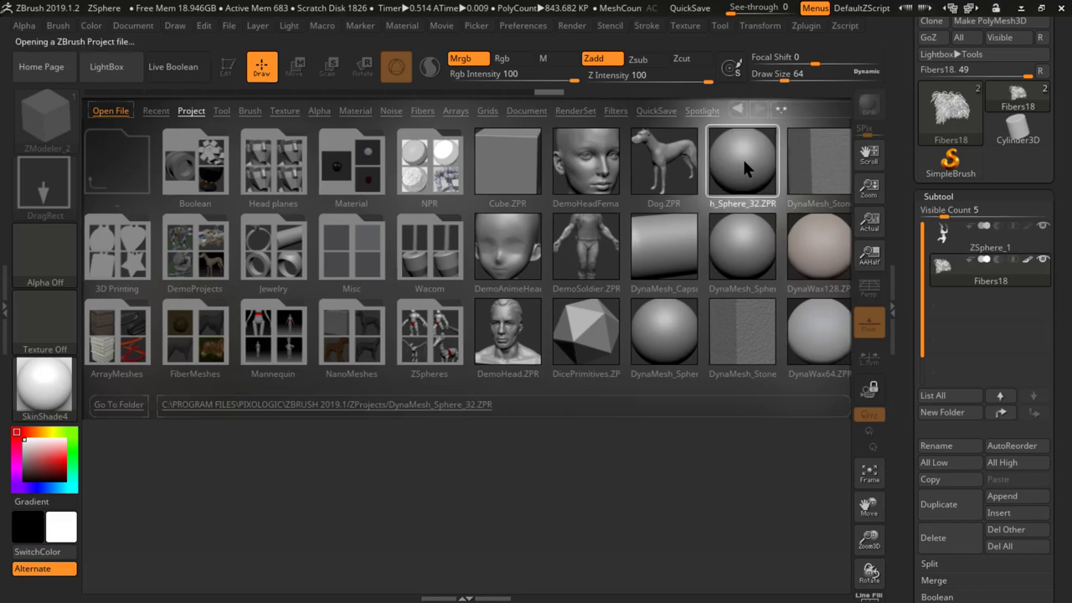
{"action": "double_click", "coordinate": [740, 161]}
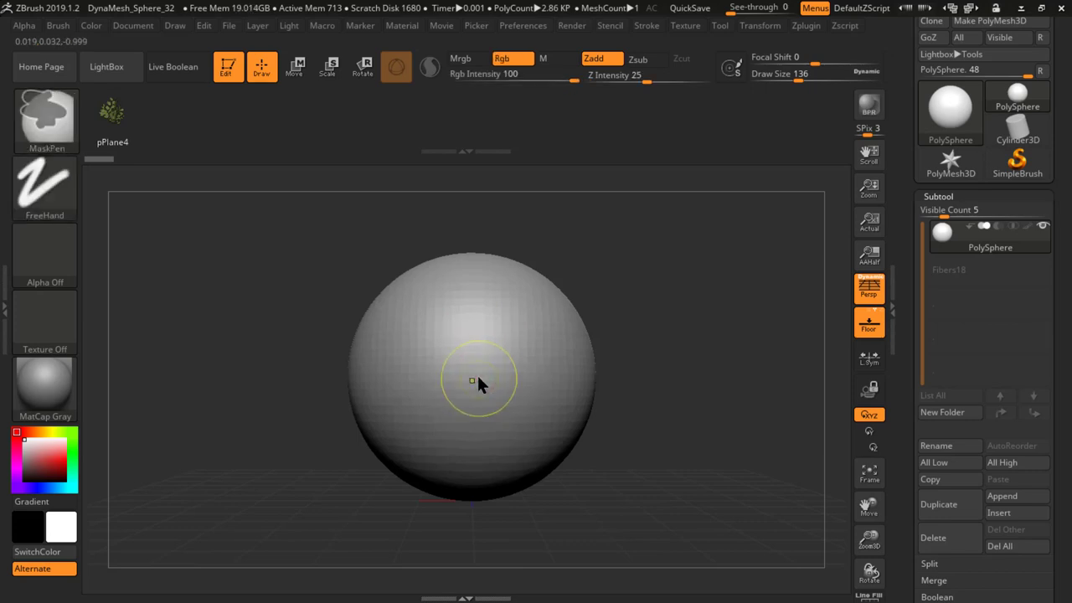
- Paint a mask patch on the sphere's centre and orbit to view other sides
{"action": "mouse_move", "coordinate": [476, 377]}
{"action": "left_mouse_down", "text": "ctrl"}
{"action": "mouse_move", "coordinate": [485, 330]}
{"action": "mouse_move", "coordinate": [505, 306]}
{"action": "mouse_move", "coordinate": [583, 315]}
{"action": "mouse_move", "coordinate": [471, 284]}
{"action": "mouse_move", "coordinate": [490, 281]}
{"action": "mouse_move", "coordinate": [477, 292]}
{"action": "mouse_move", "coordinate": [517, 321]}
{"action": "mouse_move", "coordinate": [517, 334]}
{"action": "mouse_move", "coordinate": [530, 332]}
{"action": "mouse_move", "coordinate": [487, 373]}
{"action": "mouse_move", "coordinate": [476, 421]}
{"action": "left_mouse_up", "text": "ctrl"}
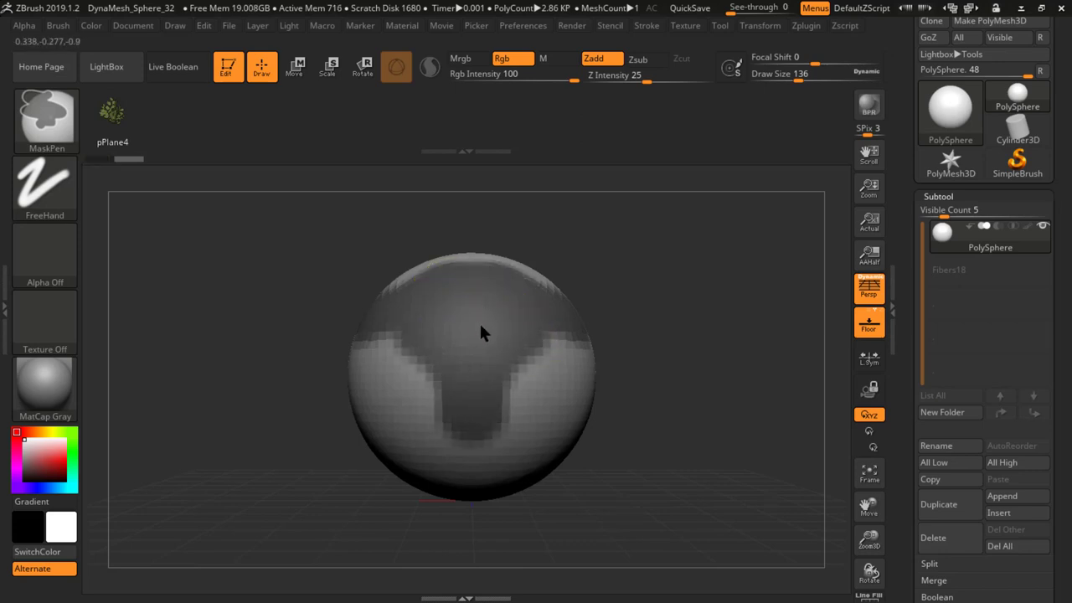
{"action": "mouse_move", "coordinate": [622, 244]}
{"action": "left_mouse_down"}
{"action": "mouse_move", "coordinate": [635, 274]}
{"action": "mouse_move", "coordinate": [608, 298]}
{"action": "mouse_move", "coordinate": [616, 320]}
{"action": "mouse_move", "coordinate": [611, 288]}
{"action": "mouse_move", "coordinate": [555, 310]}
{"action": "mouse_move", "coordinate": [603, 313]}
{"action": "mouse_move", "coordinate": [642, 337]}
{"action": "mouse_move", "coordinate": [614, 322]}
{"action": "mouse_move", "coordinate": [632, 335]}
{"action": "mouse_move", "coordinate": [704, 271]}
{"action": "left_mouse_up"}
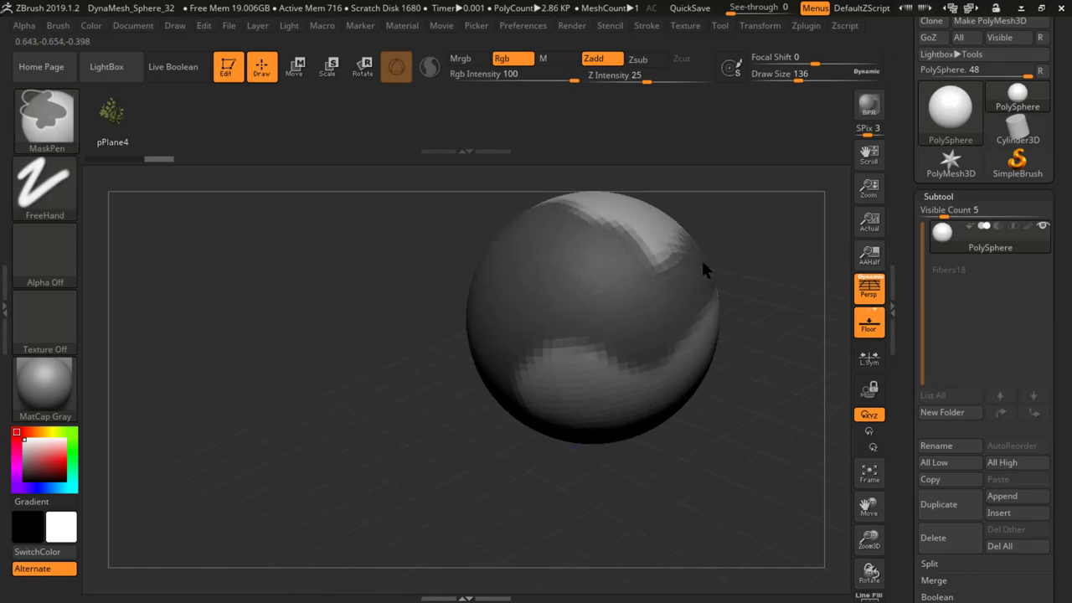
{"action": "key", "text": "b"}
{"action": "key", "text": "z"}
{"action": "key", "text": "m"}
{"action": "mouse_move", "coordinate": [748, 244]}
{"action": "left_mouse_down"}
{"action": "mouse_move", "coordinate": [713, 311]}
{"action": "mouse_move", "coordinate": [713, 287]}
{"action": "left_mouse_up"}
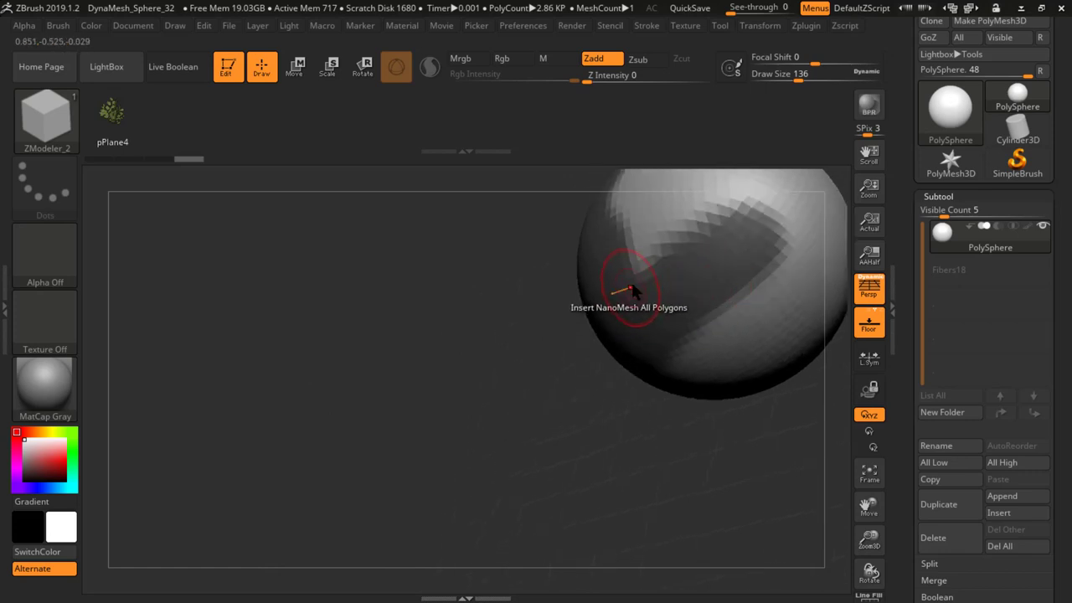
{"action": "mouse_move", "coordinate": [631, 287]}
{"action": "left_mouse_down"}
{"action": "mouse_move", "coordinate": [502, 394]}
{"action": "mouse_move", "coordinate": [569, 388]}
{"action": "left_mouse_up"}
- Switch back to MaskPen, extend and smooth the mask band, then clear the mask
{"action": "key", "text": "b"}
{"action": "key", "text": "m"}
{"action": "key", "text": "p"}
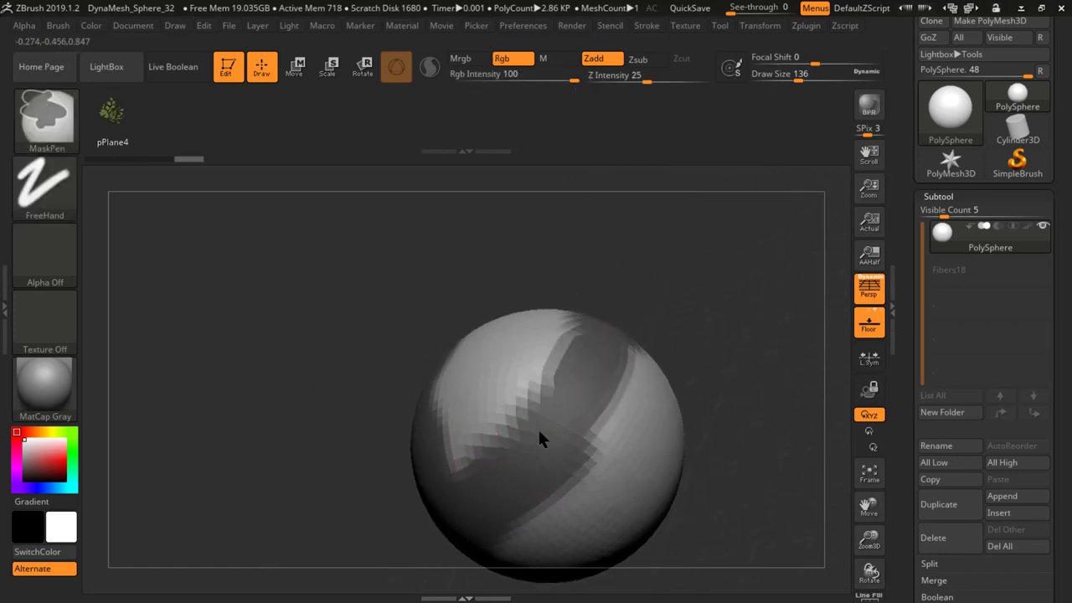
{"action": "mouse_move", "coordinate": [538, 433]}
{"action": "left_mouse_down", "text": "ctrl"}
{"action": "mouse_move", "coordinate": [525, 398]}
{"action": "mouse_move", "coordinate": [523, 332]}
{"action": "mouse_move", "coordinate": [485, 346]}
{"action": "left_mouse_up", "text": "ctrl"}
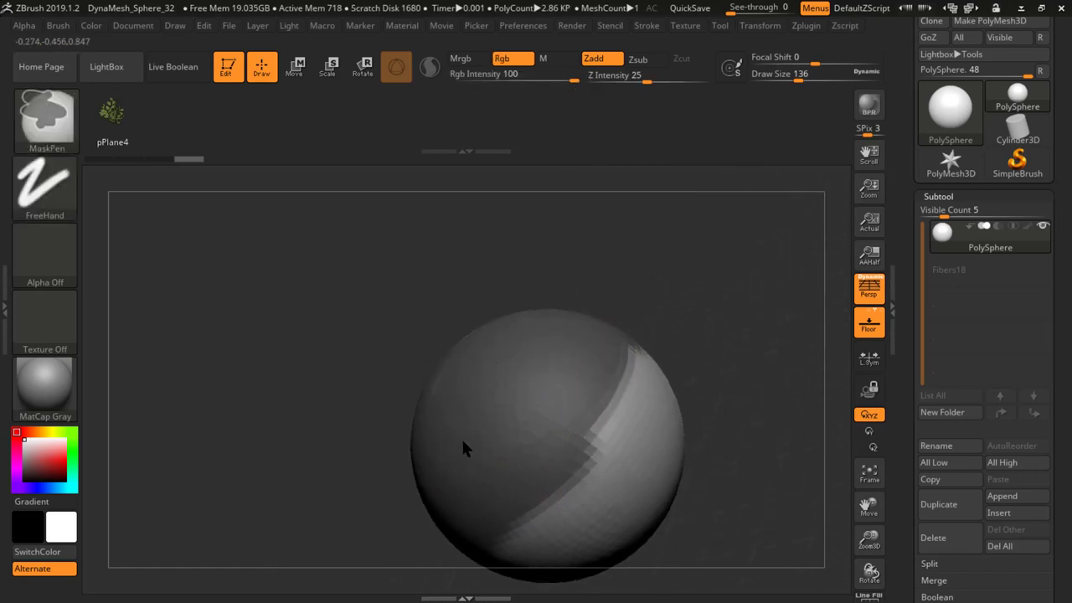
{"action": "left_click_drag", "start_coordinate": [641, 310], "coordinate": [603, 381], "text": "ctrl"}
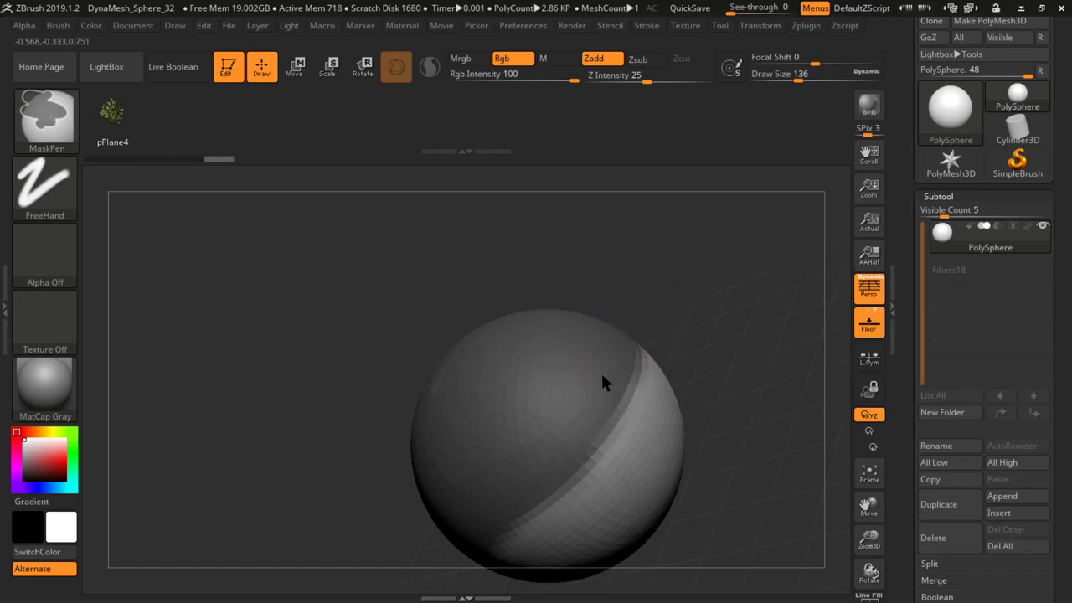
{"action": "key", "text": "ctrl+shift+a"}
{"action": "left_click_drag", "start_coordinate": [454, 371], "coordinate": [403, 328]}
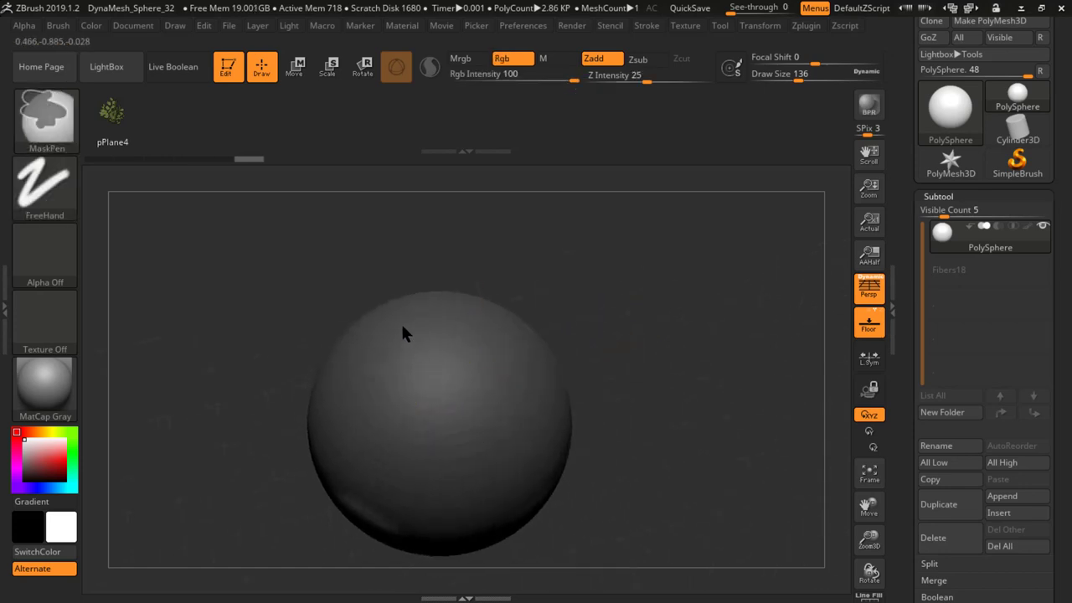
- Switch to ZModeler, undo the last change, frame the sphere, and reduce brush size to 56
{"action": "key", "text": "b"}
{"action": "key", "text": "z"}
{"action": "key", "text": "m"}
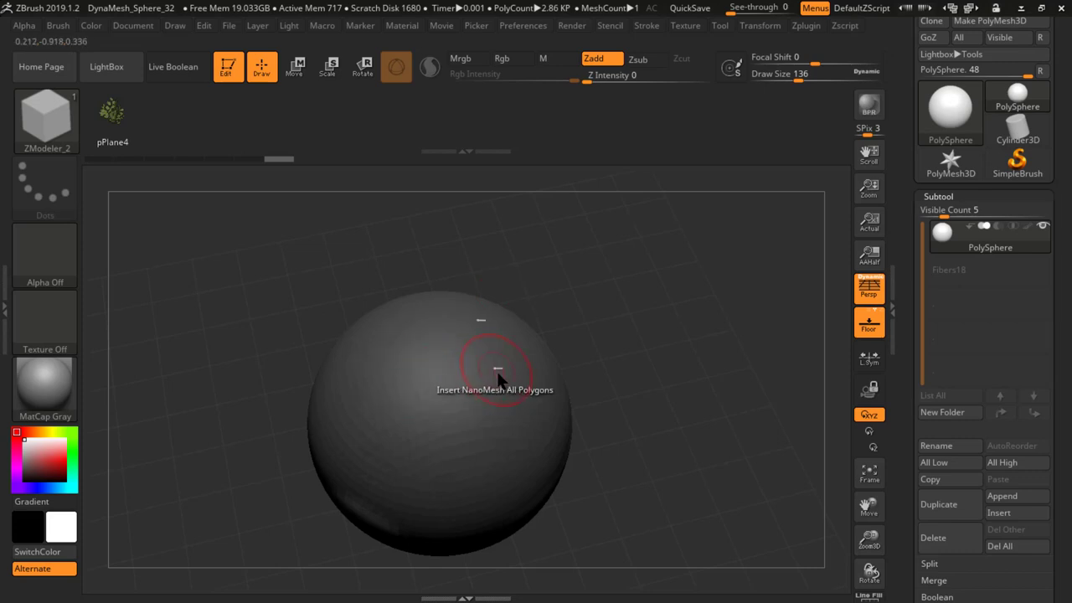
{"action": "key", "text": "f"}
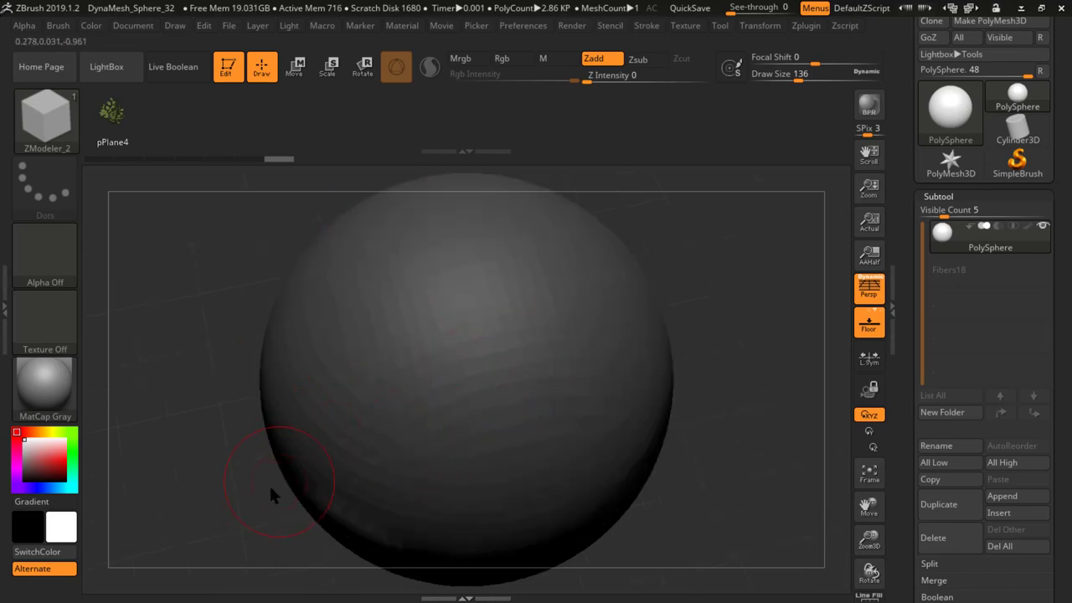
{"action": "key", "text": "ctrl+z"}
{"action": "key", "text": "ctrl+z"}
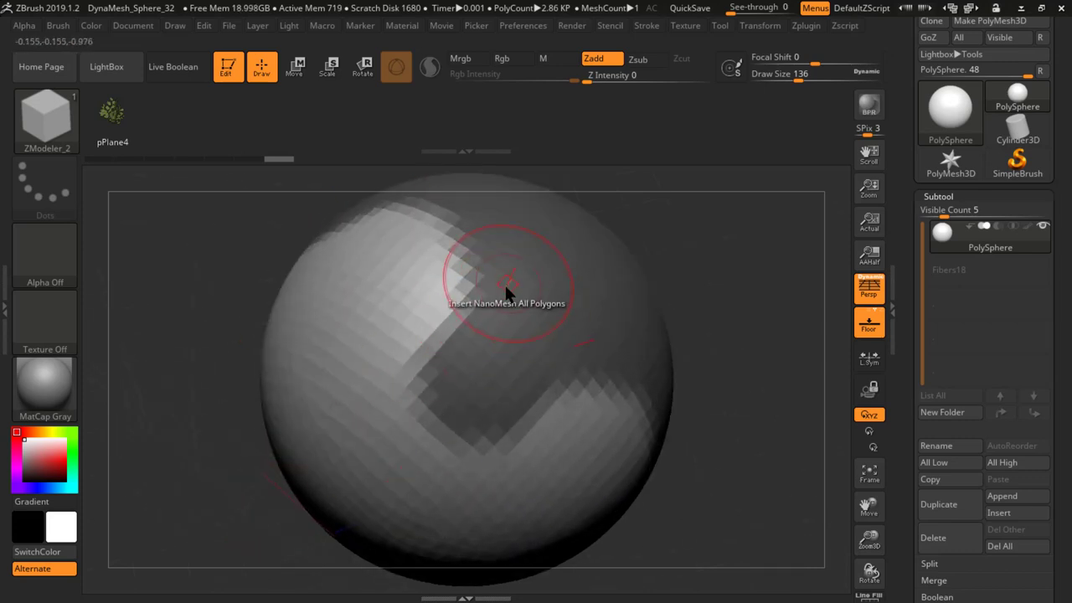
{"action": "key", "text": "bracketleft"}
{"action": "key", "text": "bracketleft"}
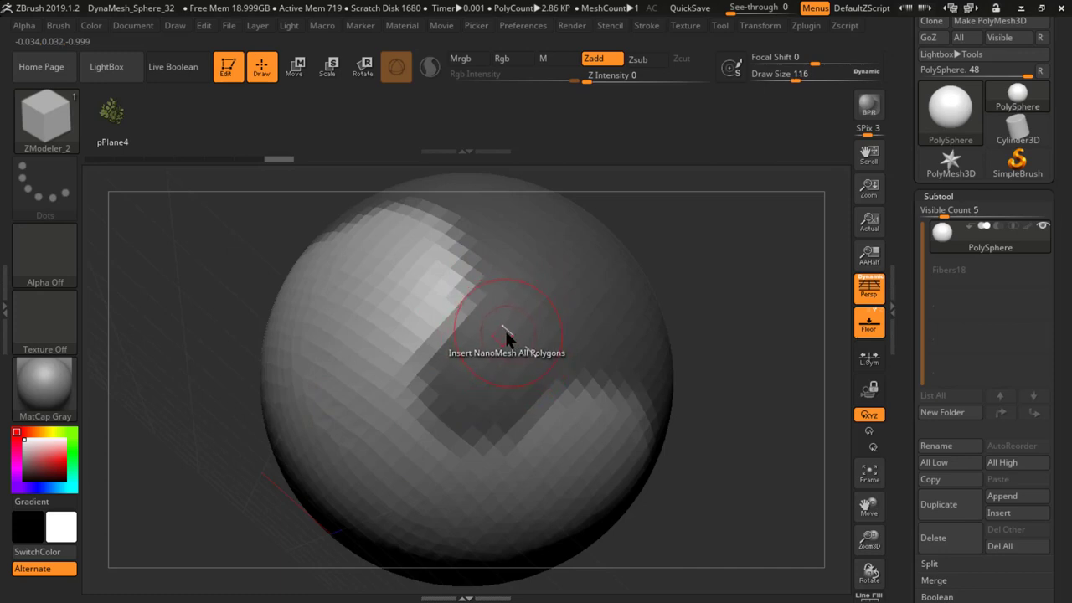
{"action": "key", "text": "bracketleft"}
{"action": "key", "text": "bracketleft"}
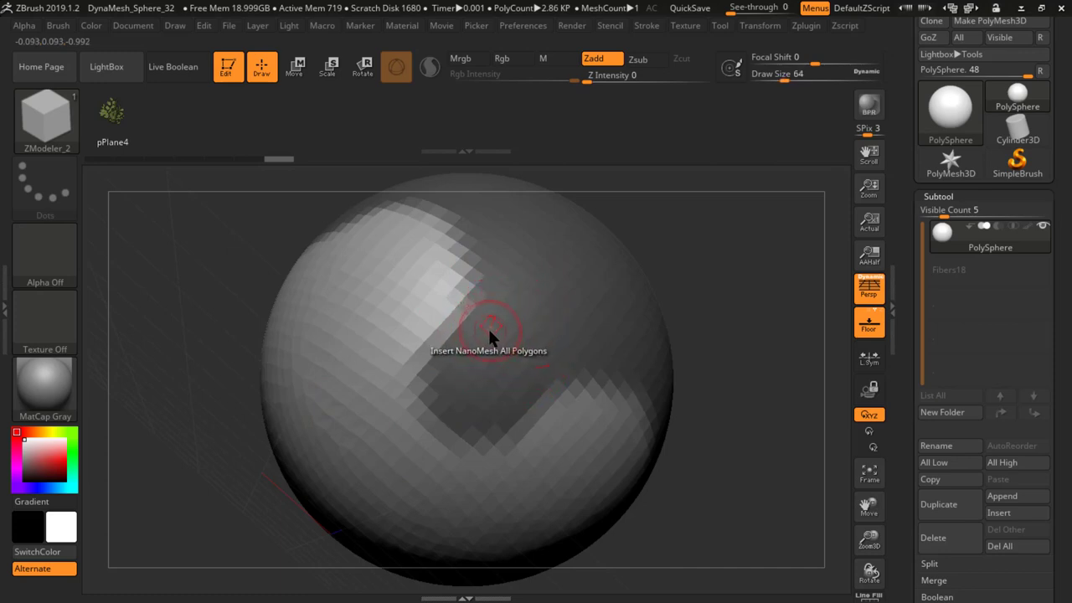
{"action": "key", "text": "ctrl"}
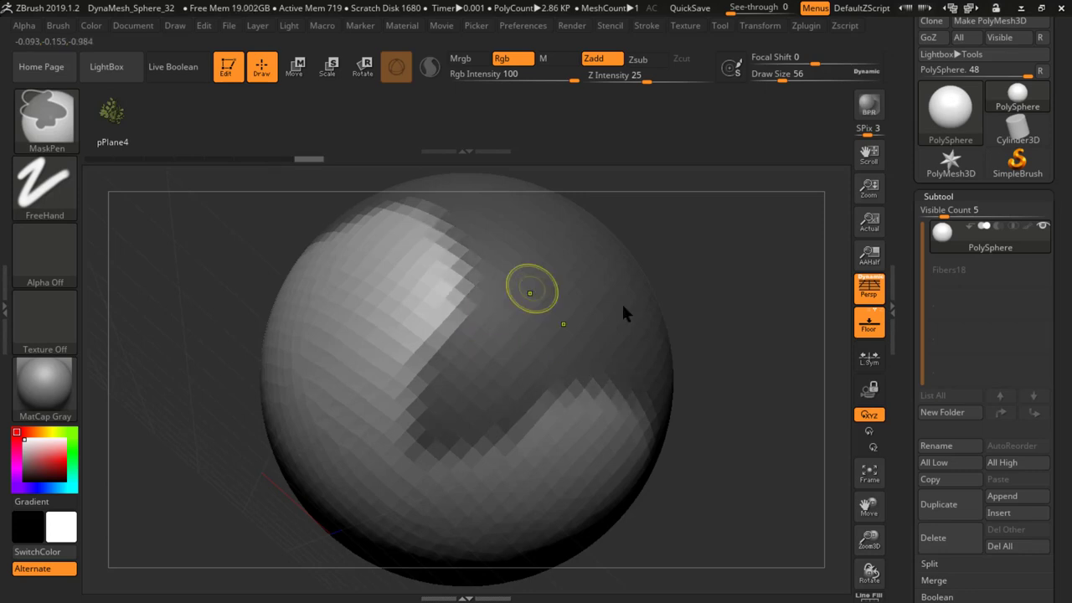
{"action": "mouse_move", "coordinate": [705, 289]}
{"action": "left_mouse_down"}
{"action": "mouse_move", "coordinate": [746, 298]}
{"action": "mouse_move", "coordinate": [658, 275]}
{"action": "mouse_move", "coordinate": [652, 293]}
{"action": "mouse_move", "coordinate": [682, 247]}
{"action": "mouse_move", "coordinate": [667, 277]}
{"action": "mouse_move", "coordinate": [689, 279]}
{"action": "left_mouse_up"}
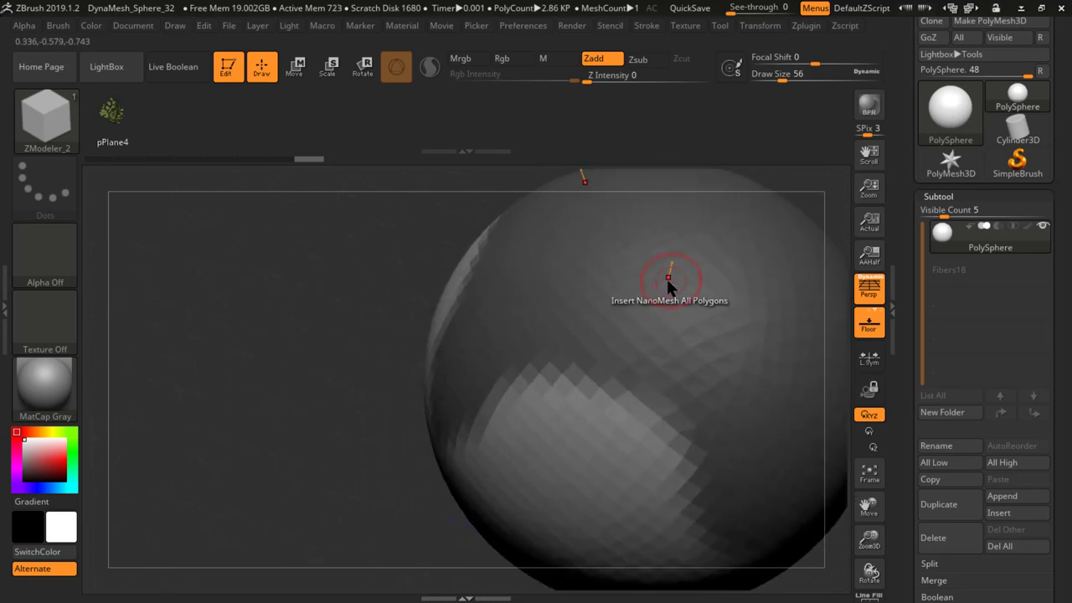
{"action": "key", "text": "f"}
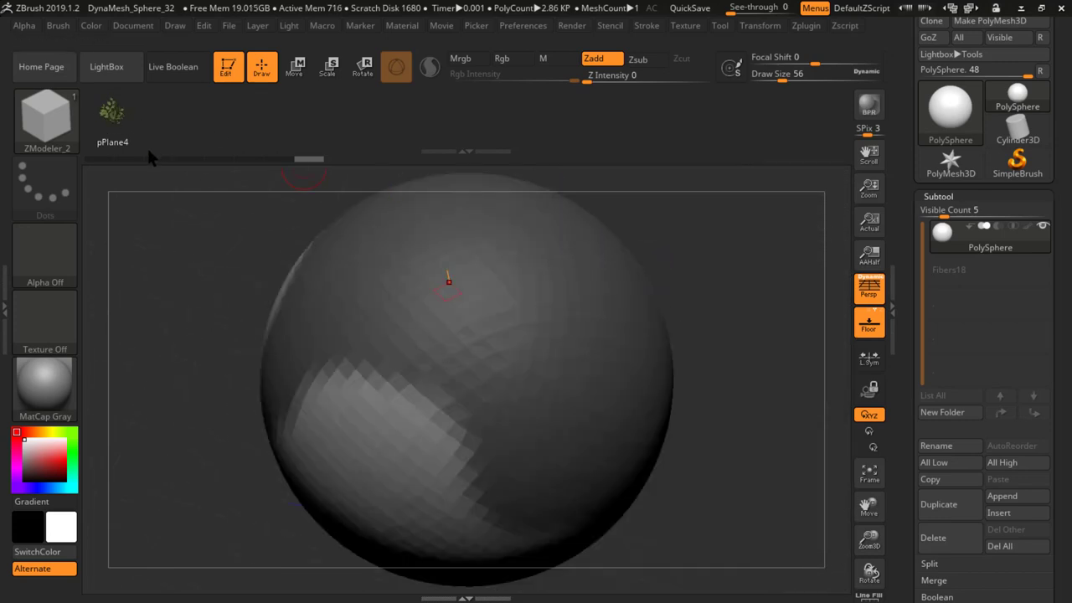
- Select the ClayBuildup brush and turn the sphere to view the masked band
{"action": "key", "text": "b"}
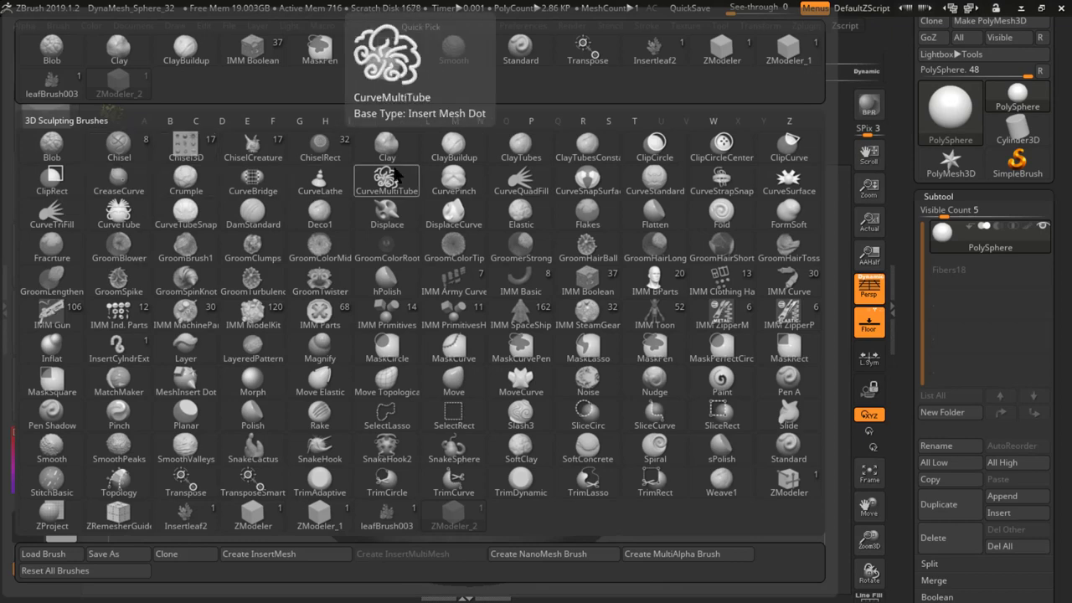
{"action": "left_click", "coordinate": [448, 154]}
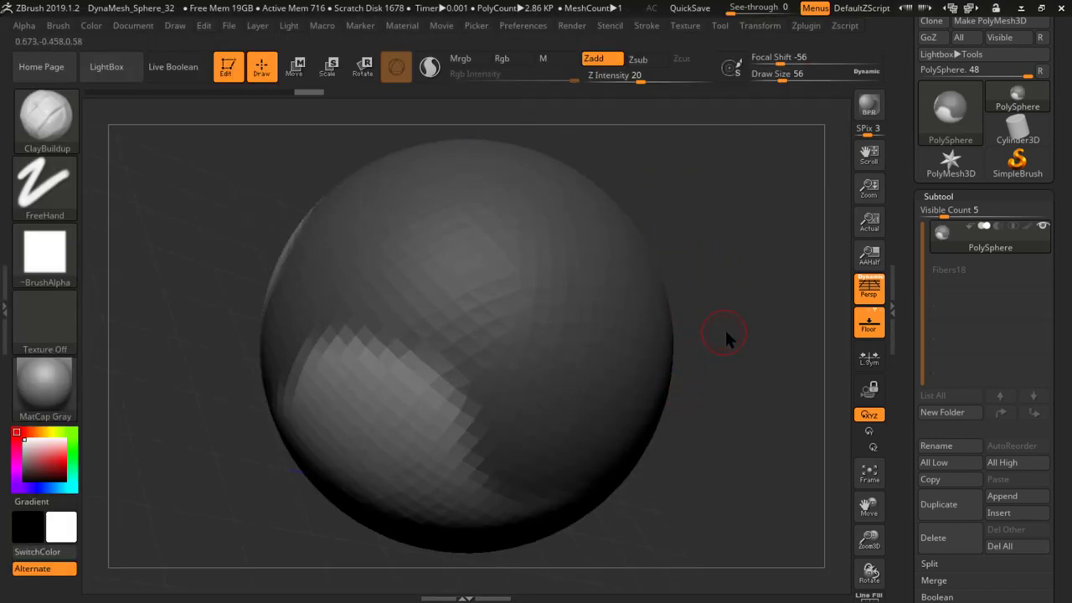
{"action": "mouse_move", "coordinate": [724, 327]}
{"action": "left_mouse_down"}
{"action": "mouse_move", "coordinate": [727, 283]}
{"action": "mouse_move", "coordinate": [686, 252]}
{"action": "mouse_move", "coordinate": [700, 276]}
{"action": "mouse_move", "coordinate": [754, 257]}
{"action": "mouse_move", "coordinate": [748, 286]}
{"action": "mouse_move", "coordinate": [775, 335]}
{"action": "mouse_move", "coordinate": [746, 311]}
{"action": "mouse_move", "coordinate": [745, 278]}
{"action": "mouse_move", "coordinate": [630, 310]}
{"action": "left_mouse_up"}
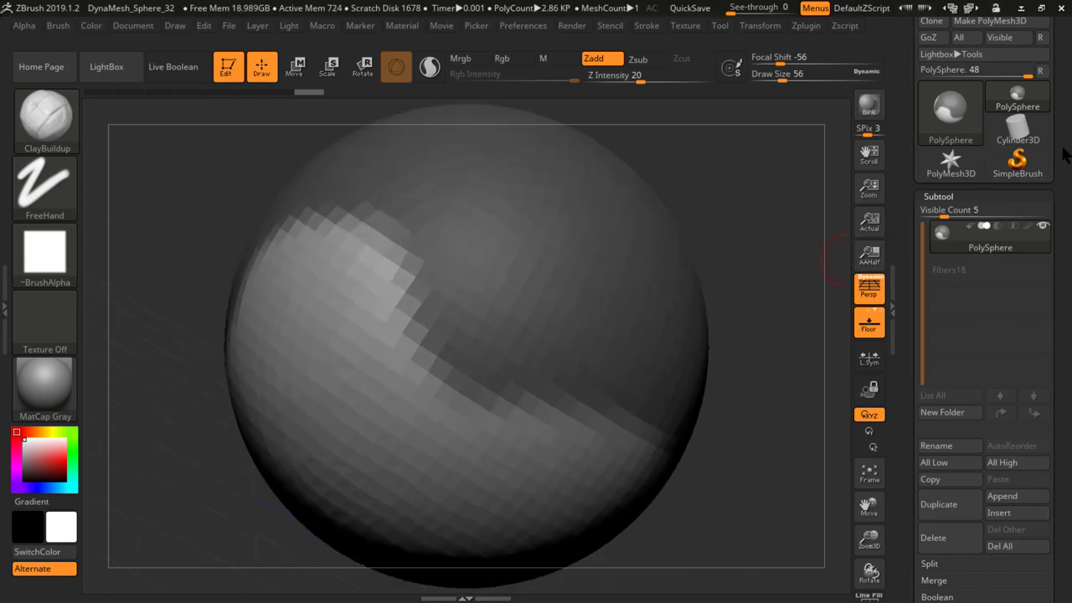
{"action": "left_click_drag", "start_coordinate": [1065, 149], "coordinate": [1057, 293]}
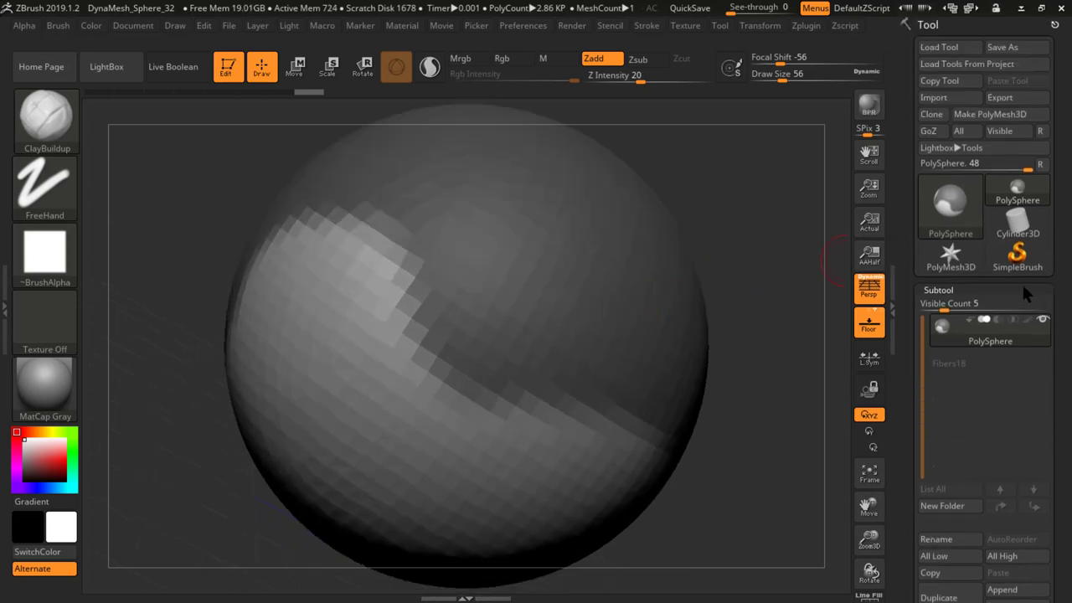
- Scroll the Tool palette down to the Subtool Extract controls
{"action": "left_click", "coordinate": [955, 290]}
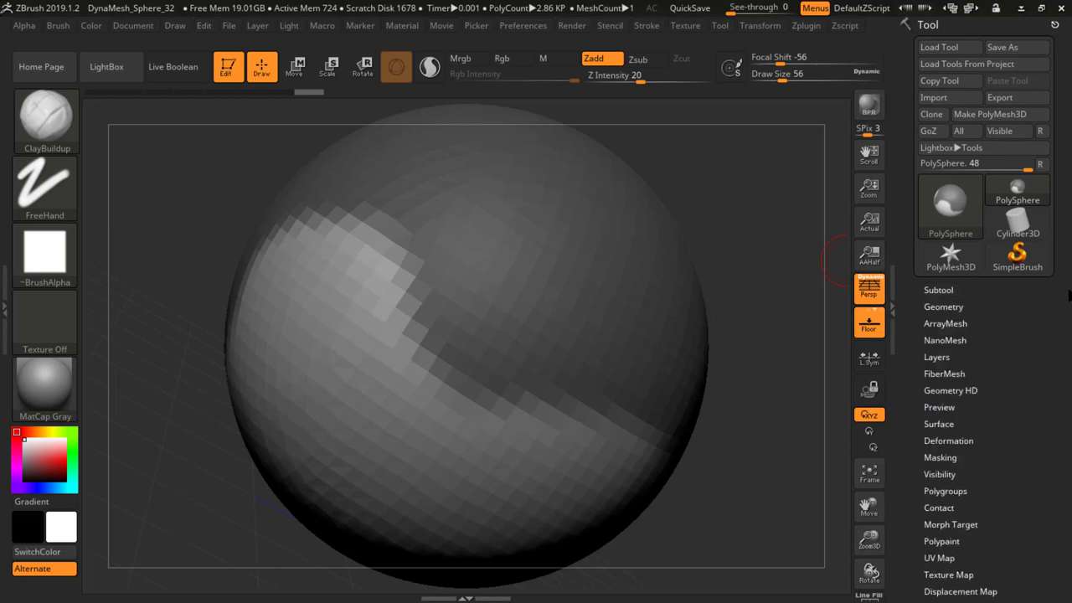
{"action": "left_click", "coordinate": [946, 291]}
{"action": "scroll", "coordinate": [1062, 330], "scroll_direction": "down", "scroll_amount": 5}
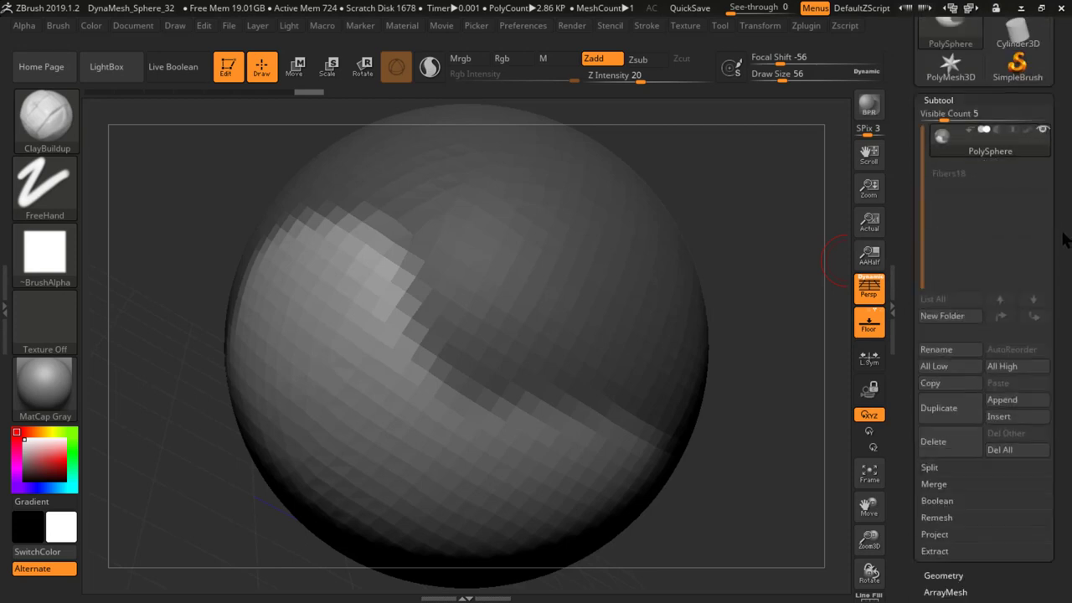
{"action": "left_click_drag", "start_coordinate": [1065, 228], "coordinate": [1056, 233]}
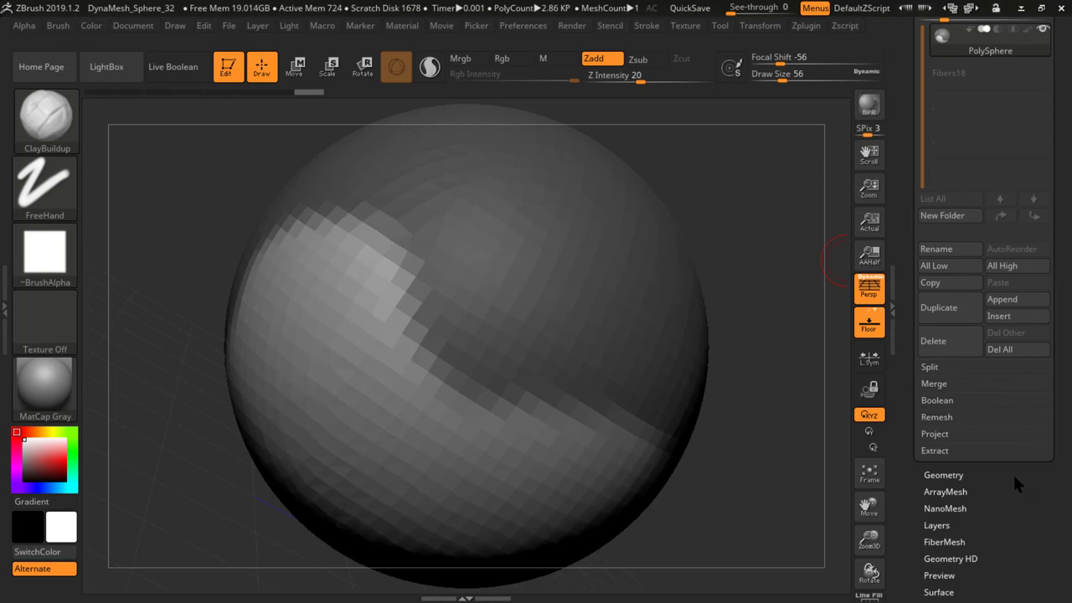
{"action": "left_click_drag", "start_coordinate": [1014, 466], "coordinate": [1019, 271]}
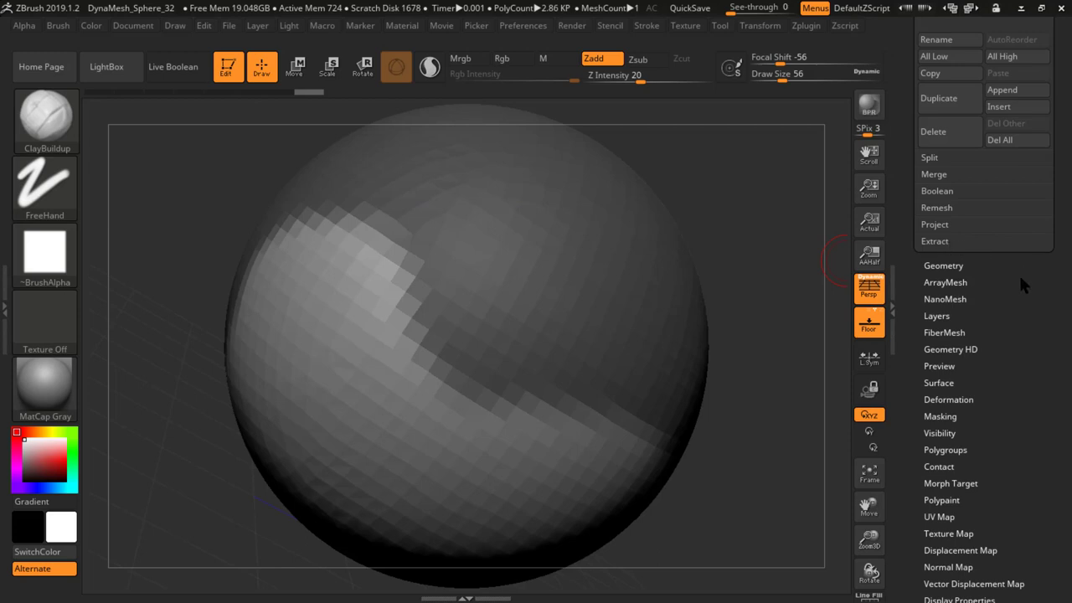
{"action": "left_click_drag", "start_coordinate": [1018, 273], "coordinate": [944, 263]}
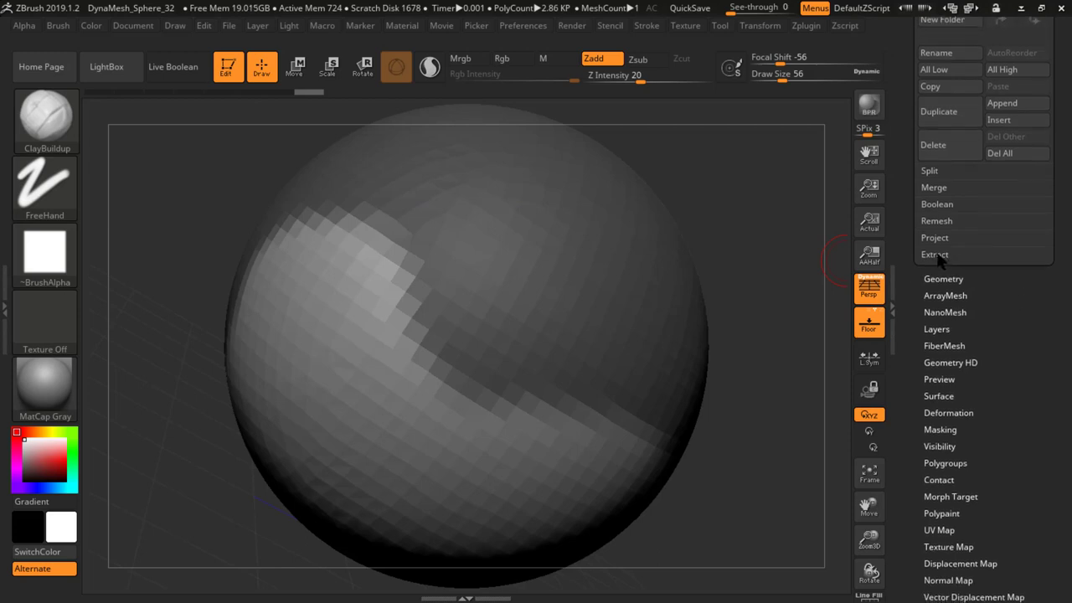
- Extract the masked area with S Smt 5 and Thick 0.02, accept it, and clear the mask
{"action": "left_click", "coordinate": [936, 254]}
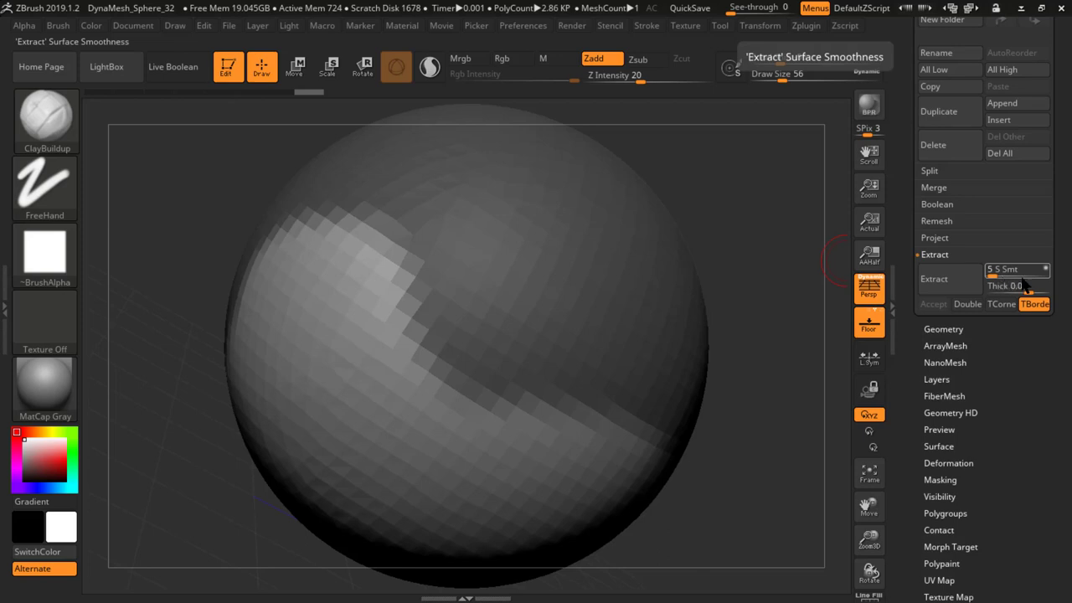
{"action": "left_click", "coordinate": [944, 282]}
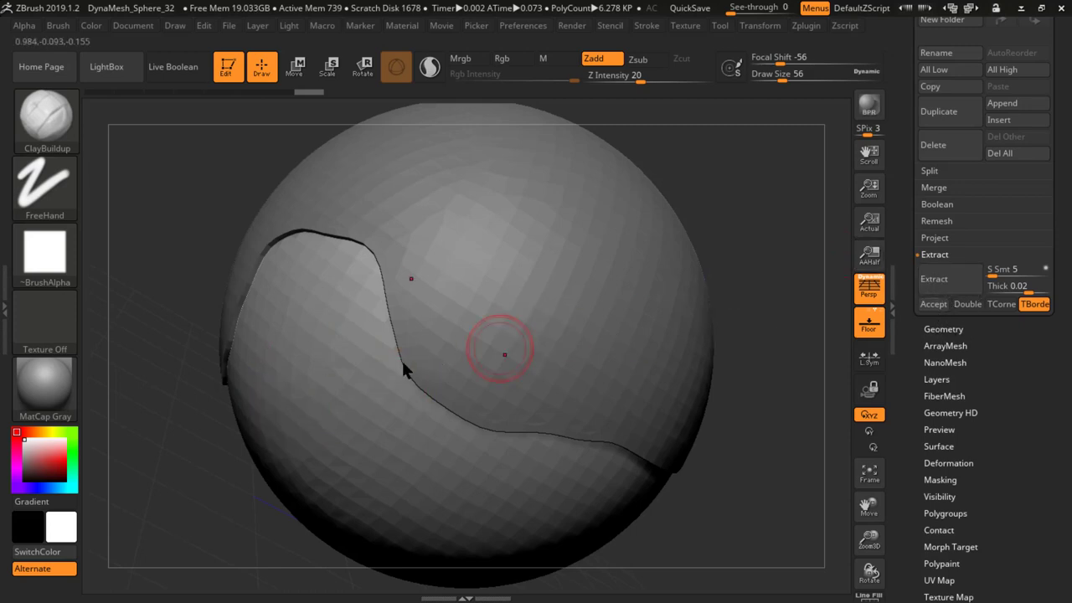
{"action": "left_click", "coordinate": [933, 306]}
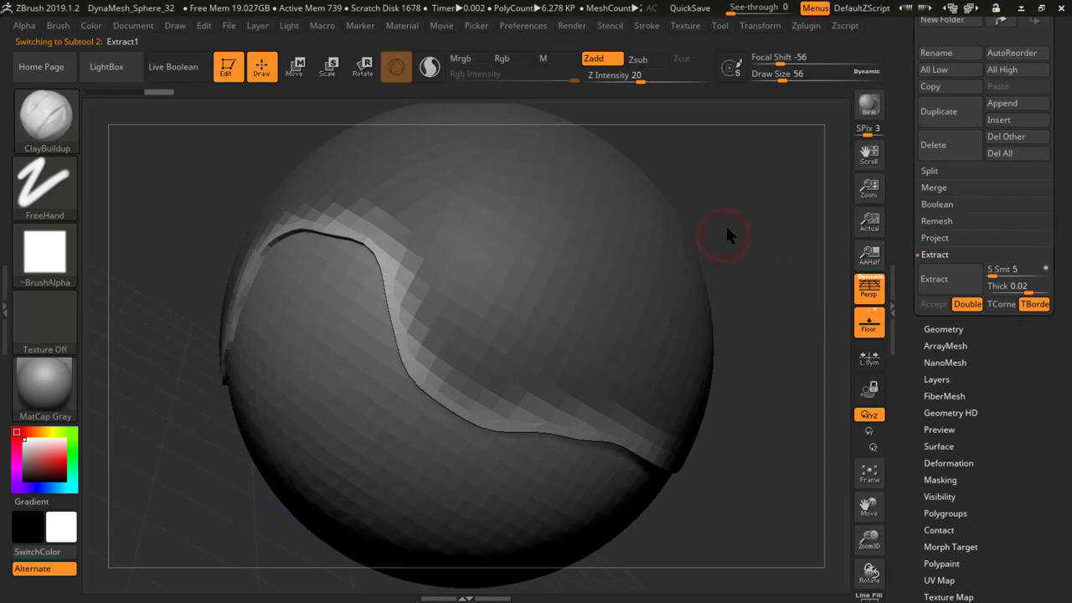
{"action": "left_click_drag", "start_coordinate": [769, 219], "coordinate": [762, 390], "text": "ctrl"}
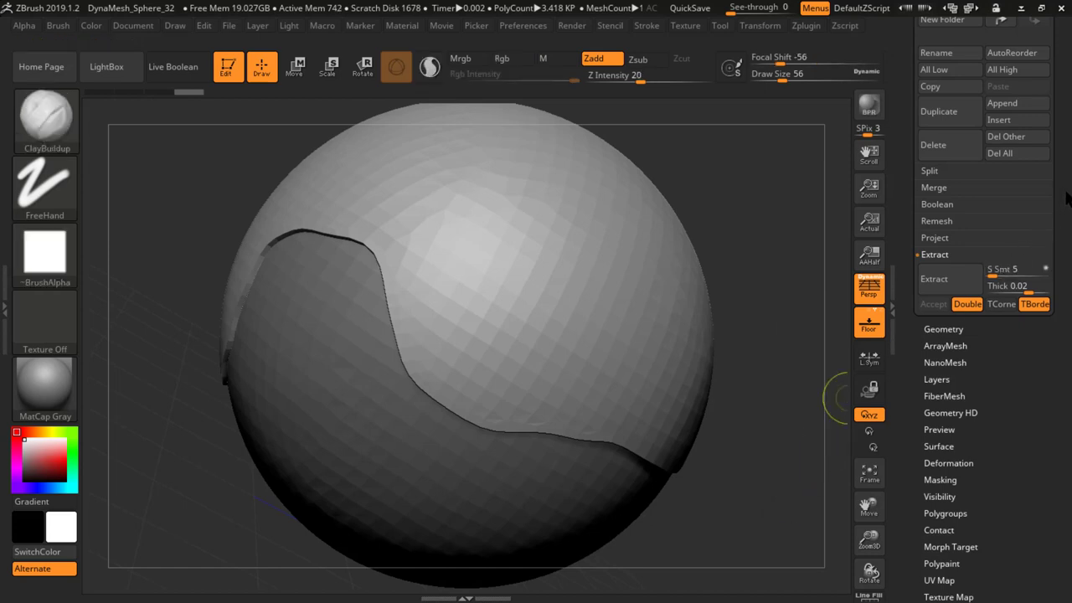
{"action": "scroll", "coordinate": [1067, 197], "scroll_direction": "up", "scroll_amount": 10}
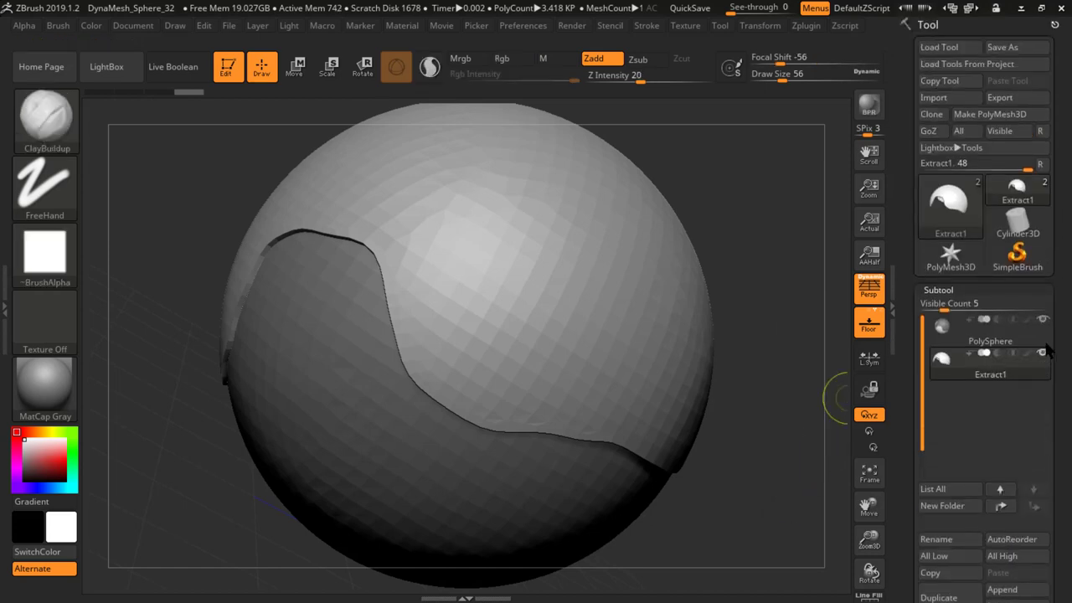
{"action": "scroll", "coordinate": [1047, 350], "scroll_direction": "down", "scroll_amount": 4}
{"action": "mouse_move", "coordinate": [949, 239]}
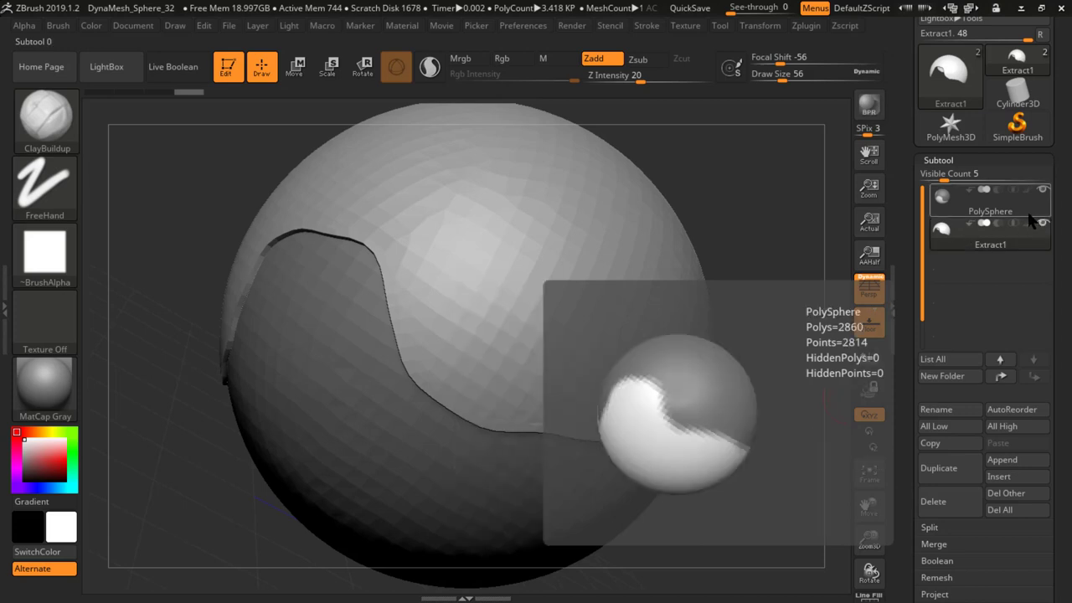
- Hide the PolySphere, orbit to see the Extract1 shell from below, and bring up the brush library
{"action": "left_click", "coordinate": [1043, 190]}
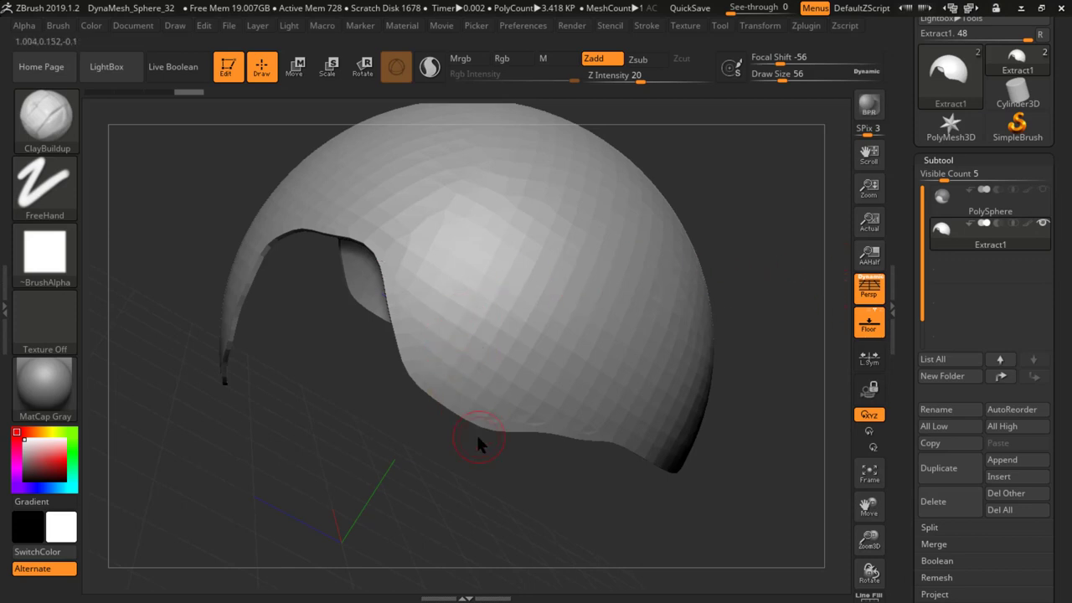
{"action": "left_click_drag", "start_coordinate": [483, 474], "coordinate": [545, 498]}
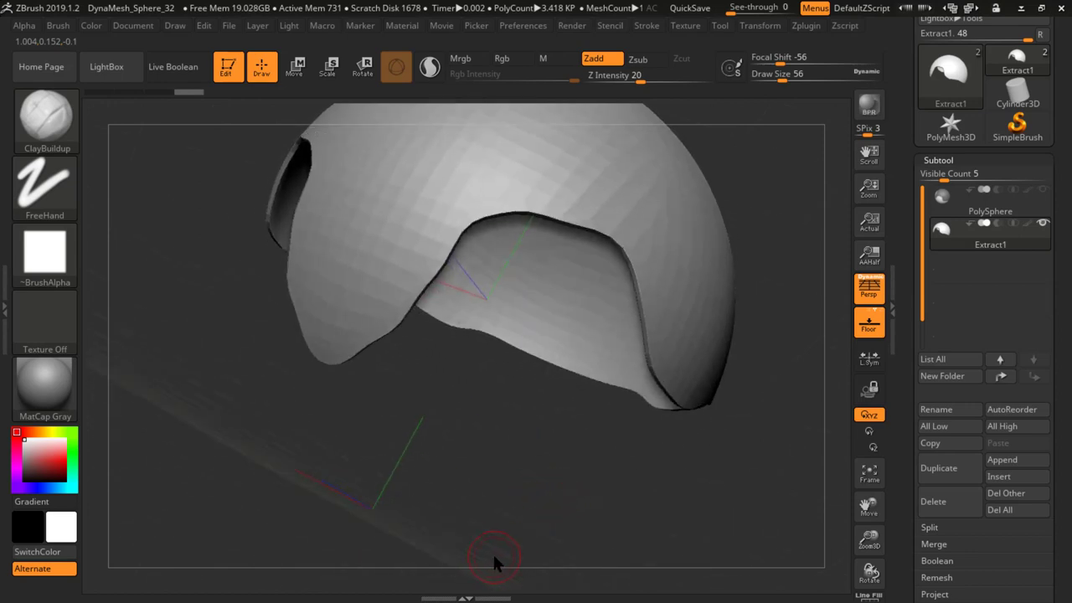
{"action": "left_click", "coordinate": [67, 139]}
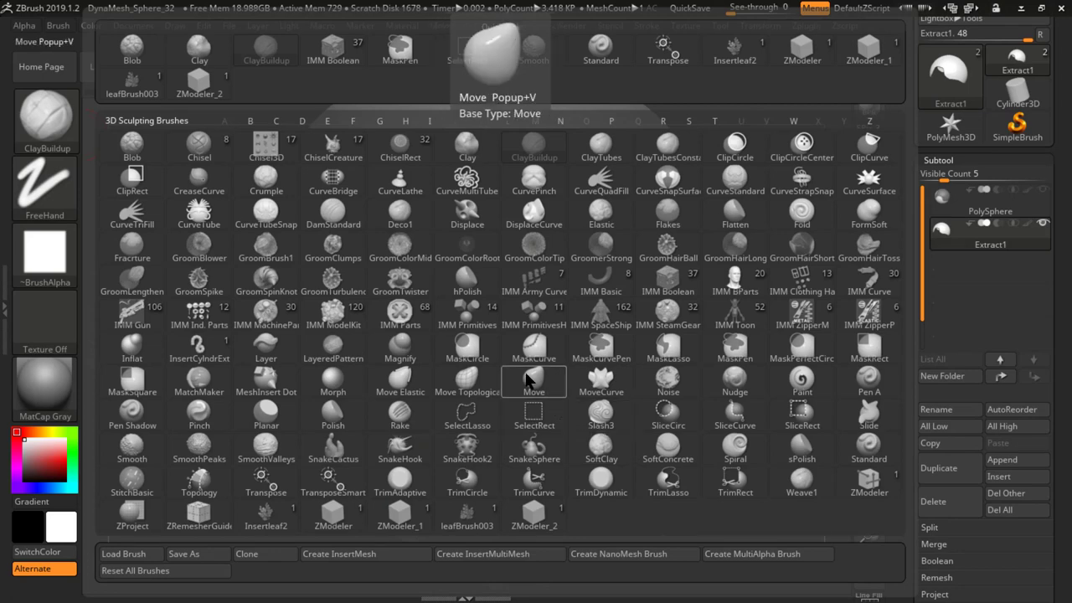
{"action": "left_click", "coordinate": [466, 381]}
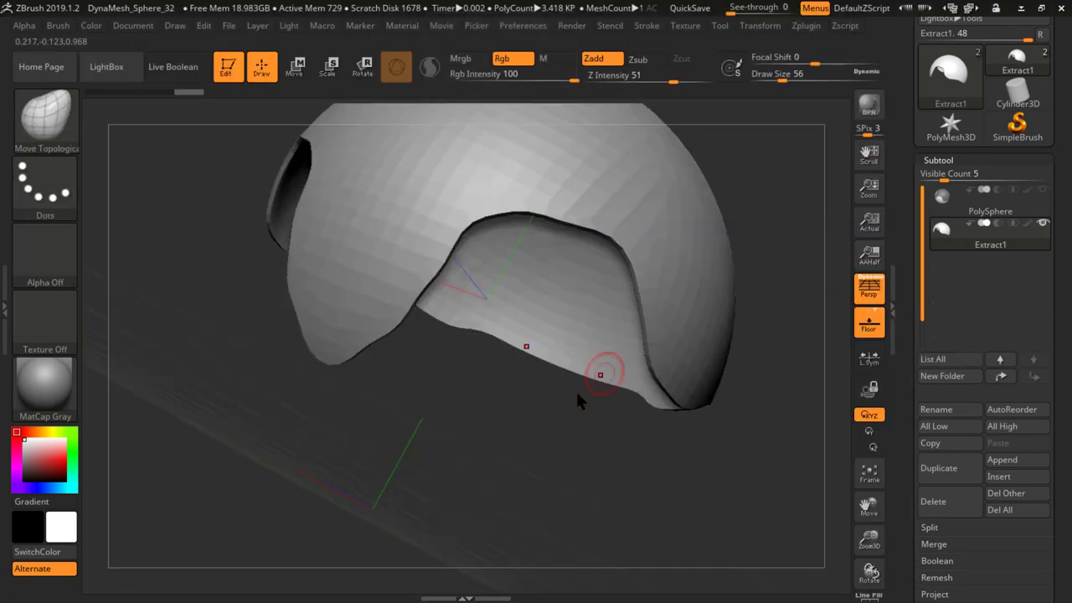
{"action": "key", "text": "space"}
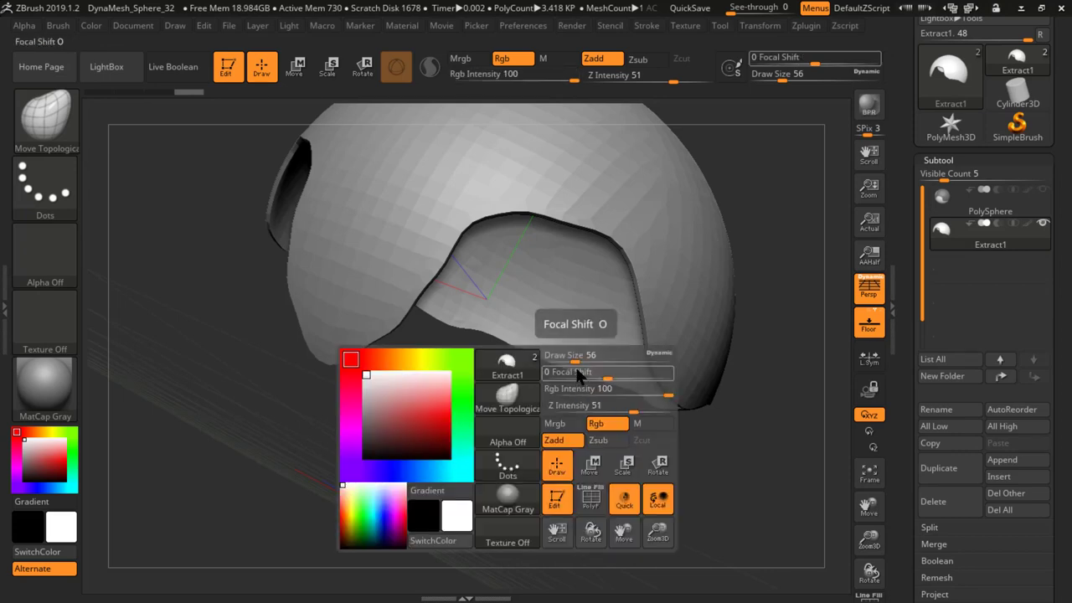
{"action": "left_click_drag", "start_coordinate": [592, 369], "coordinate": [612, 368]}
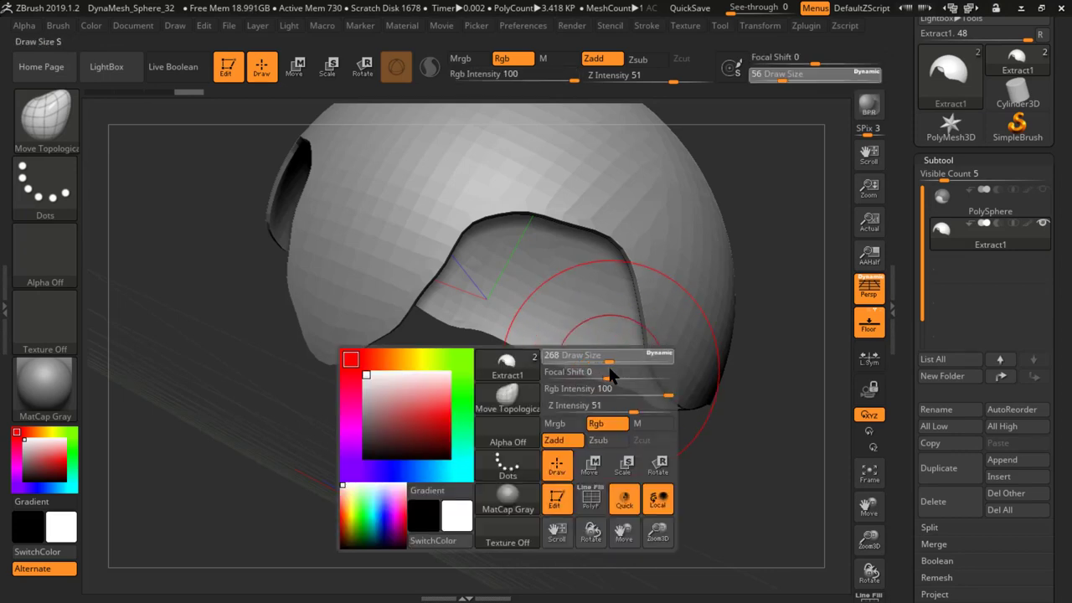
{"action": "left_click_drag", "start_coordinate": [369, 352], "coordinate": [285, 289]}
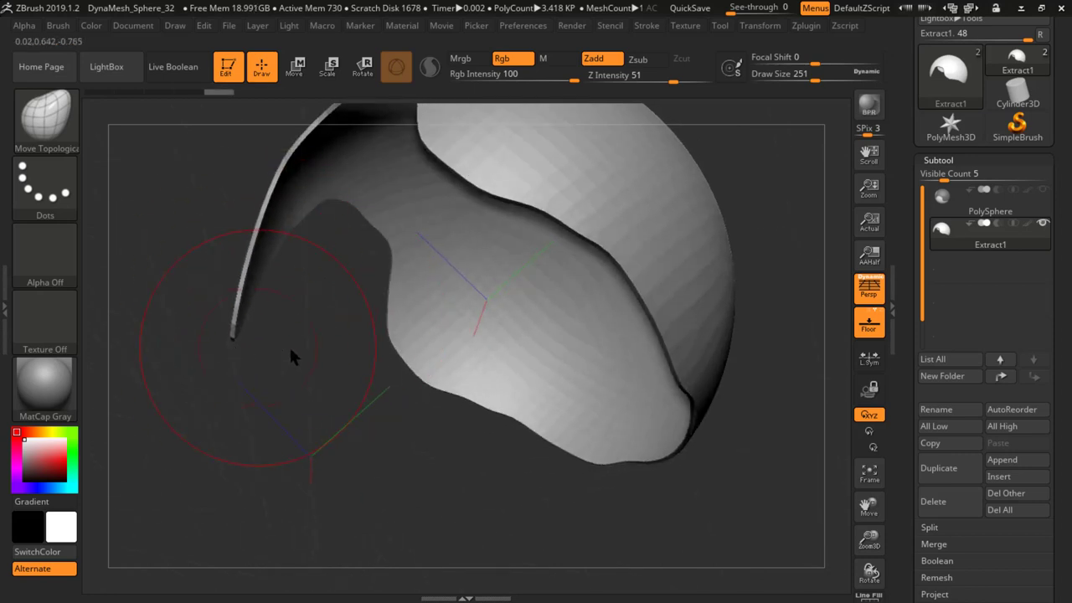
{"action": "left_click_drag", "start_coordinate": [292, 356], "coordinate": [469, 394]}
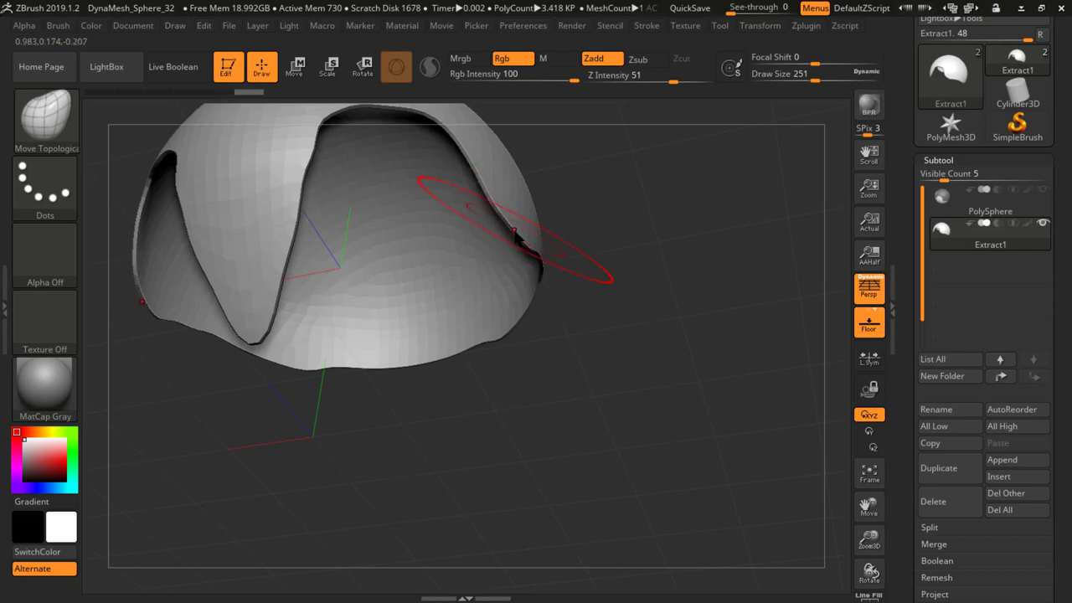
{"action": "mouse_move", "coordinate": [529, 281]}
{"action": "left_mouse_down"}
{"action": "mouse_move", "coordinate": [522, 270]}
{"action": "mouse_move", "coordinate": [547, 246]}
{"action": "mouse_move", "coordinate": [656, 349]}
{"action": "left_mouse_up"}
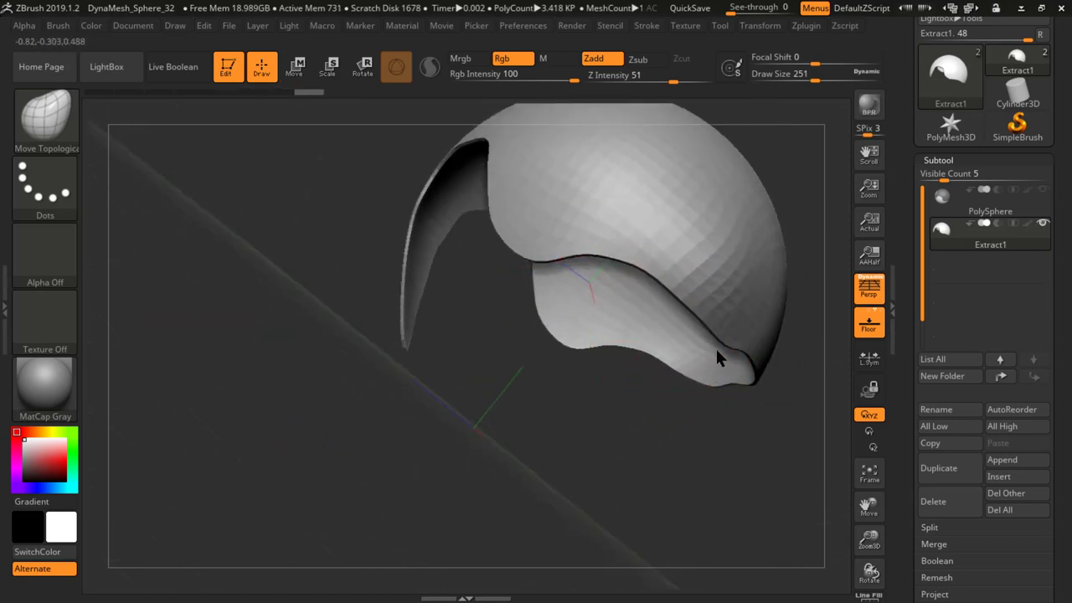
{"action": "mouse_move", "coordinate": [684, 374]}
{"action": "right_mouse_down"}
{"action": "mouse_move", "coordinate": [699, 308]}
{"action": "mouse_move", "coordinate": [701, 321]}
{"action": "mouse_move", "coordinate": [419, 394]}
{"action": "mouse_move", "coordinate": [665, 296]}
{"action": "mouse_move", "coordinate": [599, 332]}
{"action": "mouse_move", "coordinate": [626, 293]}
{"action": "mouse_move", "coordinate": [467, 399]}
{"action": "right_mouse_up"}
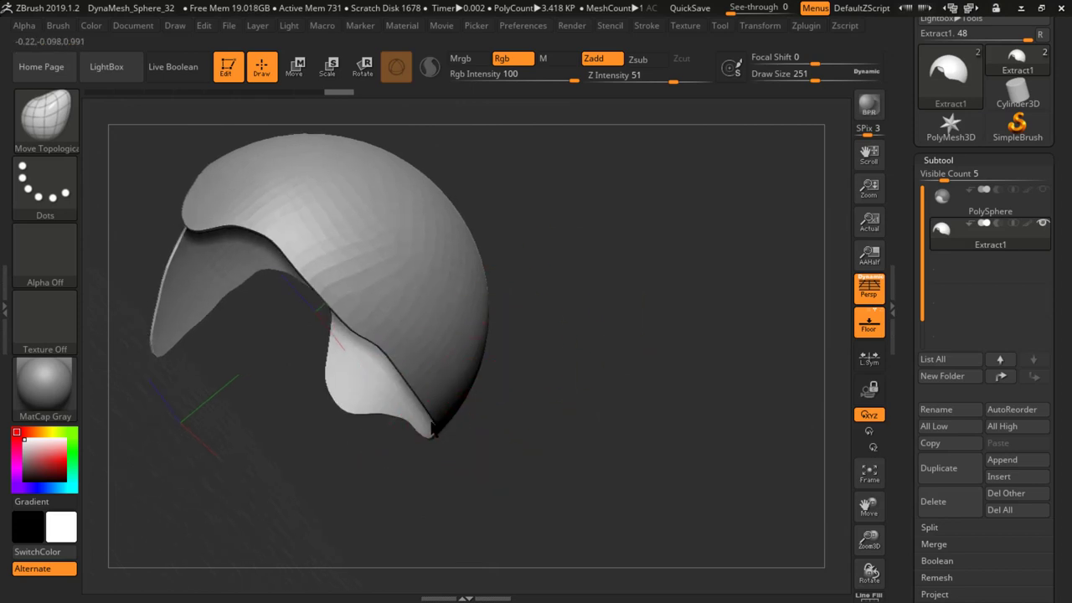
{"action": "mouse_move", "coordinate": [433, 429]}
{"action": "left_mouse_down"}
{"action": "mouse_move", "coordinate": [416, 450]}
{"action": "mouse_move", "coordinate": [442, 523]}
{"action": "left_mouse_up"}
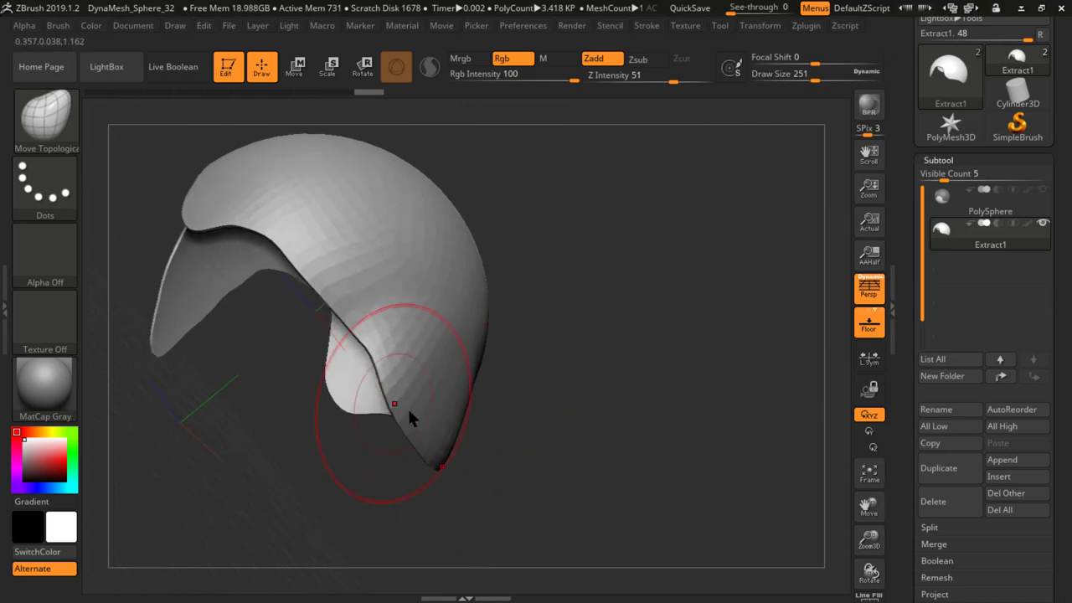
{"action": "mouse_move", "coordinate": [407, 406]}
{"action": "right_mouse_down"}
{"action": "mouse_move", "coordinate": [553, 305]}
{"action": "mouse_move", "coordinate": [525, 246]}
{"action": "mouse_move", "coordinate": [437, 404]}
{"action": "right_mouse_up"}
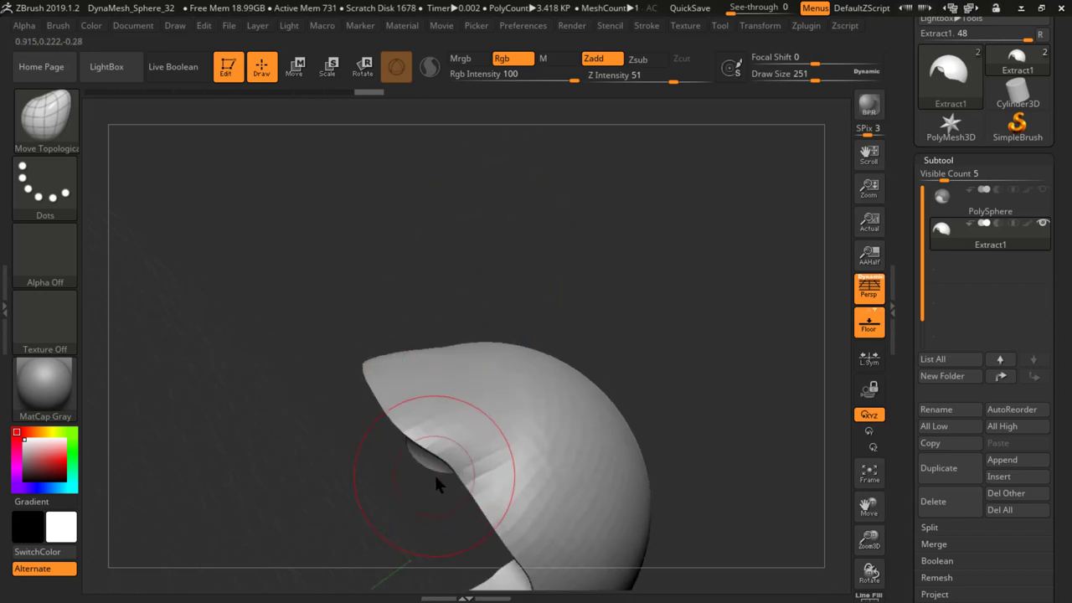
{"action": "mouse_move", "coordinate": [434, 473]}
{"action": "right_mouse_down"}
{"action": "mouse_move", "coordinate": [514, 363]}
{"action": "mouse_move", "coordinate": [464, 465]}
{"action": "mouse_move", "coordinate": [502, 462]}
{"action": "right_mouse_up"}
{"action": "mouse_move", "coordinate": [485, 419]}
{"action": "right_mouse_down"}
{"action": "mouse_move", "coordinate": [545, 377]}
{"action": "mouse_move", "coordinate": [502, 445]}
{"action": "mouse_move", "coordinate": [528, 414]}
{"action": "right_mouse_up"}
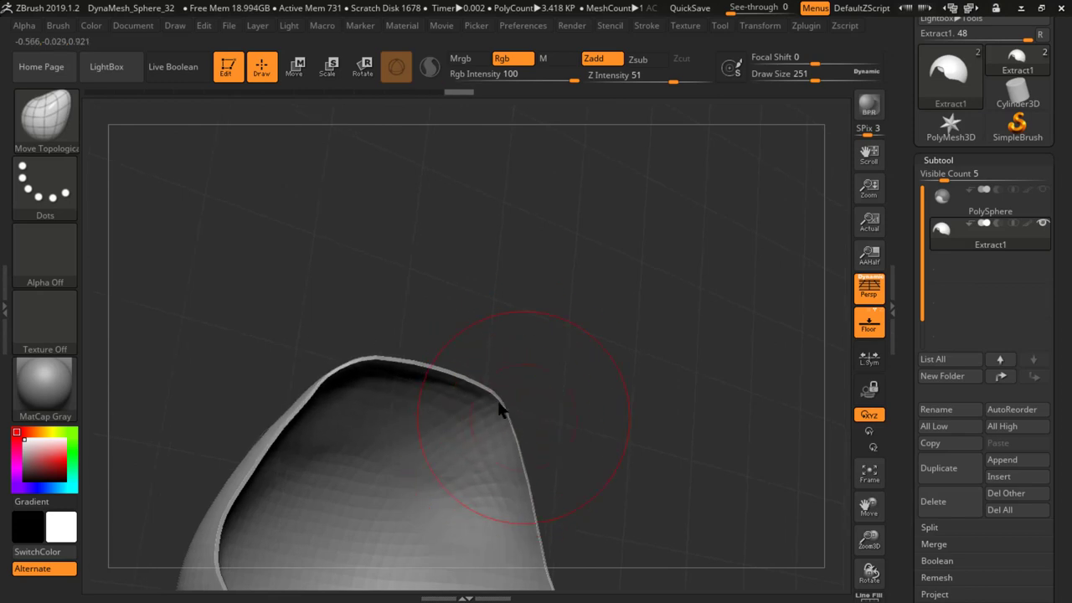
{"action": "right_click_drag", "start_coordinate": [419, 356], "coordinate": [479, 358]}
{"action": "right_click_drag", "start_coordinate": [423, 251], "coordinate": [417, 344]}
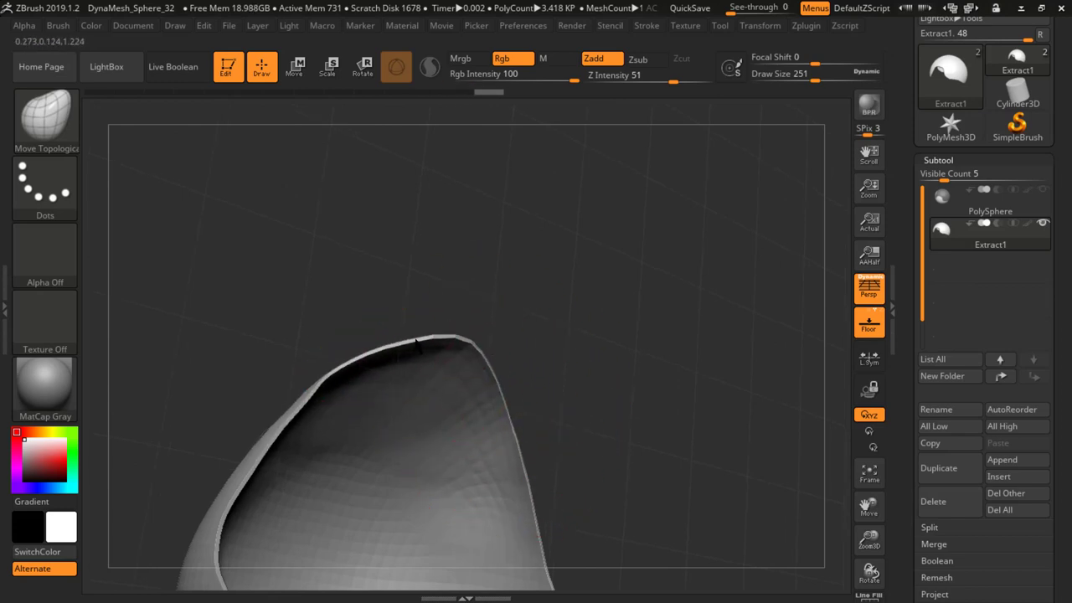
{"action": "mouse_move", "coordinate": [506, 428]}
{"action": "right_mouse_down"}
{"action": "mouse_move", "coordinate": [529, 430]}
{"action": "mouse_move", "coordinate": [466, 411]}
{"action": "mouse_move", "coordinate": [538, 470]}
{"action": "mouse_move", "coordinate": [574, 459]}
{"action": "right_mouse_up"}
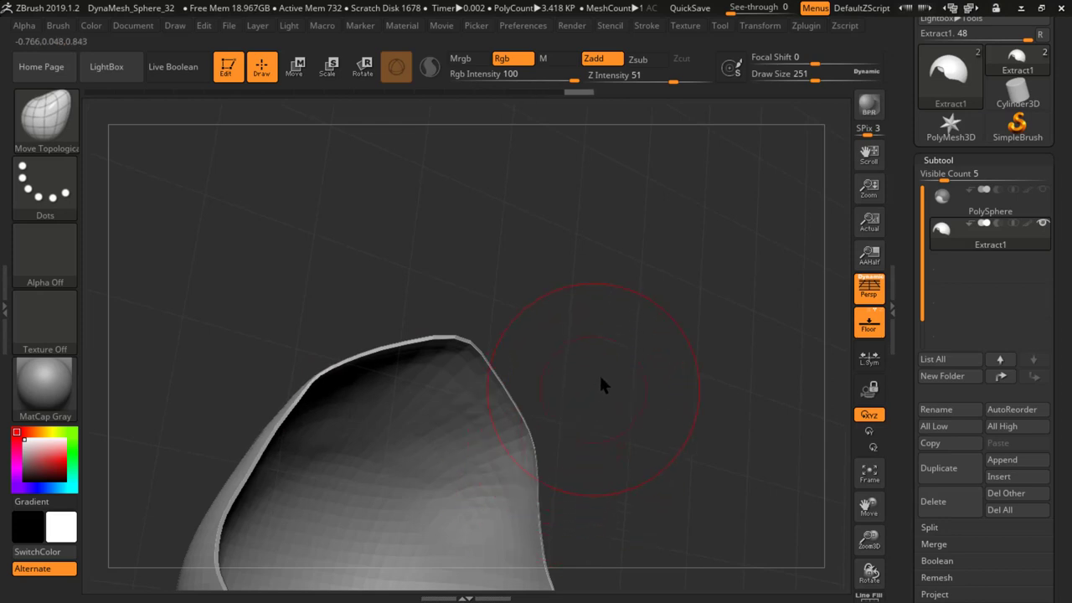
{"action": "key", "text": "f"}
{"action": "right_click_drag", "start_coordinate": [539, 318], "coordinate": [246, 311]}
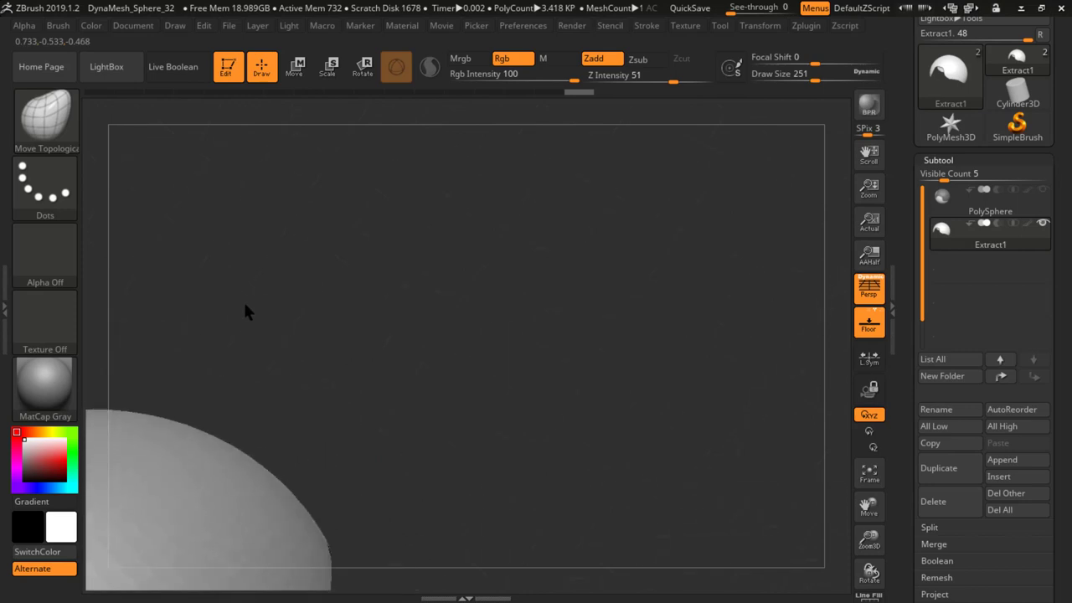
{"action": "key", "text": "f"}
{"action": "mouse_move", "coordinate": [313, 354]}
{"action": "right_mouse_down"}
{"action": "mouse_move", "coordinate": [576, 304]}
{"action": "mouse_move", "coordinate": [536, 262]}
{"action": "mouse_move", "coordinate": [586, 311]}
{"action": "mouse_move", "coordinate": [555, 230]}
{"action": "mouse_move", "coordinate": [514, 383]}
{"action": "mouse_move", "coordinate": [540, 293]}
{"action": "mouse_move", "coordinate": [512, 309]}
{"action": "mouse_move", "coordinate": [519, 368]}
{"action": "mouse_move", "coordinate": [581, 346]}
{"action": "mouse_move", "coordinate": [571, 378]}
{"action": "mouse_move", "coordinate": [581, 364]}
{"action": "mouse_move", "coordinate": [591, 411]}
{"action": "mouse_move", "coordinate": [535, 334]}
{"action": "right_mouse_up"}
{"action": "mouse_move", "coordinate": [620, 373]}
{"action": "right_mouse_down"}
{"action": "mouse_move", "coordinate": [442, 332]}
{"action": "mouse_move", "coordinate": [377, 254]}
{"action": "mouse_move", "coordinate": [440, 382]}
{"action": "mouse_move", "coordinate": [401, 371]}
{"action": "mouse_move", "coordinate": [388, 433]}
{"action": "mouse_move", "coordinate": [426, 428]}
{"action": "mouse_move", "coordinate": [443, 394]}
{"action": "mouse_move", "coordinate": [450, 431]}
{"action": "mouse_move", "coordinate": [477, 437]}
{"action": "mouse_move", "coordinate": [399, 422]}
{"action": "mouse_move", "coordinate": [397, 430]}
{"action": "mouse_move", "coordinate": [629, 282]}
{"action": "mouse_move", "coordinate": [657, 360]}
{"action": "mouse_move", "coordinate": [645, 366]}
{"action": "mouse_move", "coordinate": [645, 351]}
{"action": "mouse_move", "coordinate": [739, 299]}
{"action": "mouse_move", "coordinate": [703, 320]}
{"action": "mouse_move", "coordinate": [682, 359]}
{"action": "right_mouse_up"}
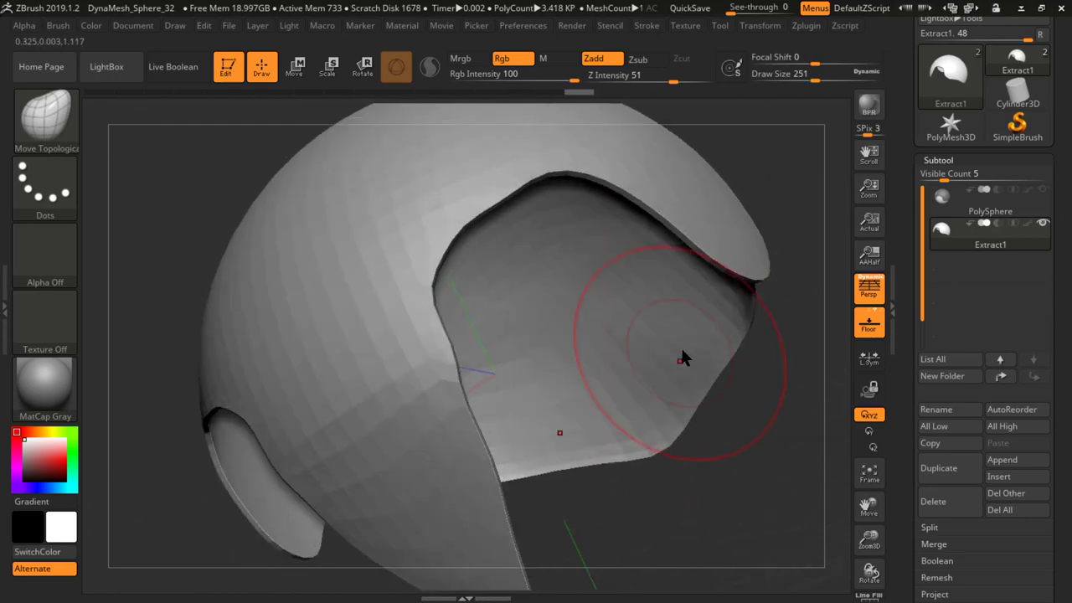
{"action": "right_click_drag", "start_coordinate": [679, 318], "coordinate": [718, 307]}
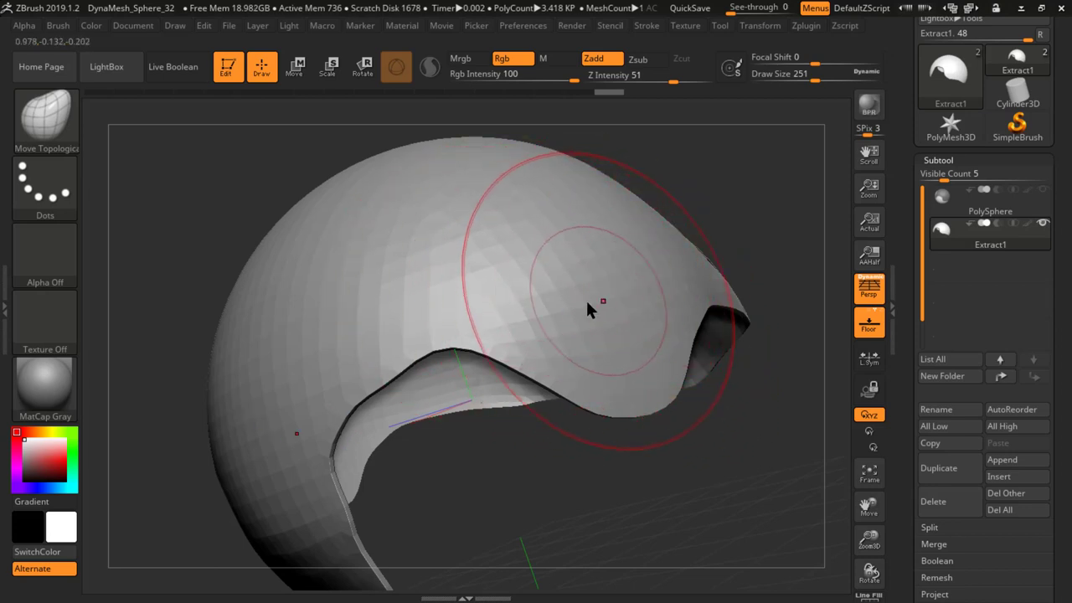
{"action": "mouse_move", "coordinate": [585, 298]}
{"action": "right_mouse_down"}
{"action": "mouse_move", "coordinate": [612, 323]}
{"action": "mouse_move", "coordinate": [555, 310]}
{"action": "mouse_move", "coordinate": [471, 323]}
{"action": "mouse_move", "coordinate": [516, 329]}
{"action": "mouse_move", "coordinate": [525, 307]}
{"action": "mouse_move", "coordinate": [572, 284]}
{"action": "mouse_move", "coordinate": [536, 326]}
{"action": "mouse_move", "coordinate": [562, 302]}
{"action": "mouse_move", "coordinate": [548, 310]}
{"action": "right_mouse_up"}
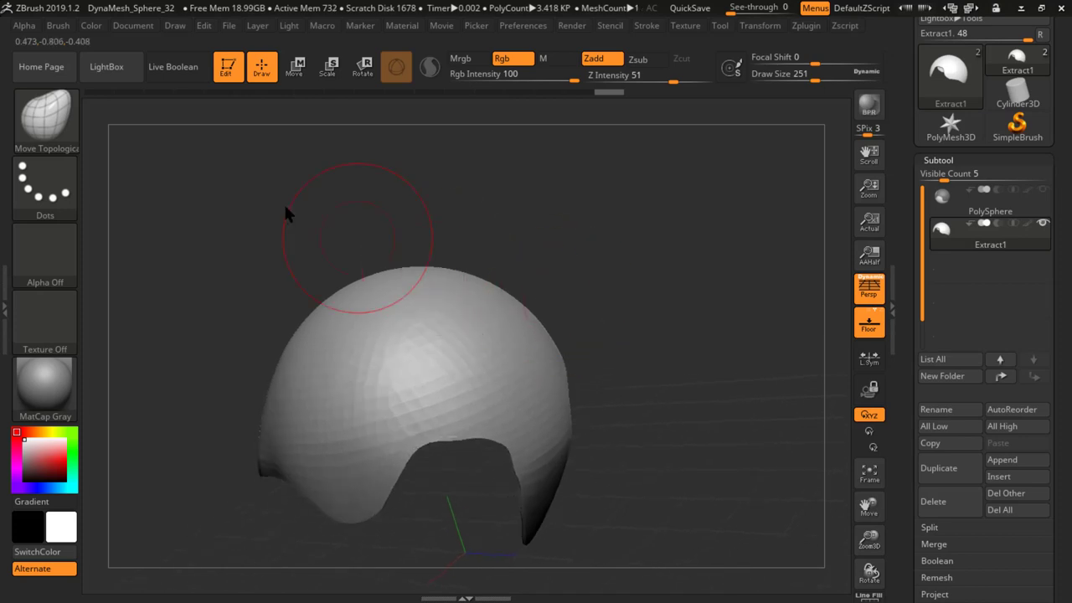
- Select the IMM ZipperM brush, draw a trial zipper over the helmet, inspect it, then undo it
{"action": "left_click", "coordinate": [49, 121]}
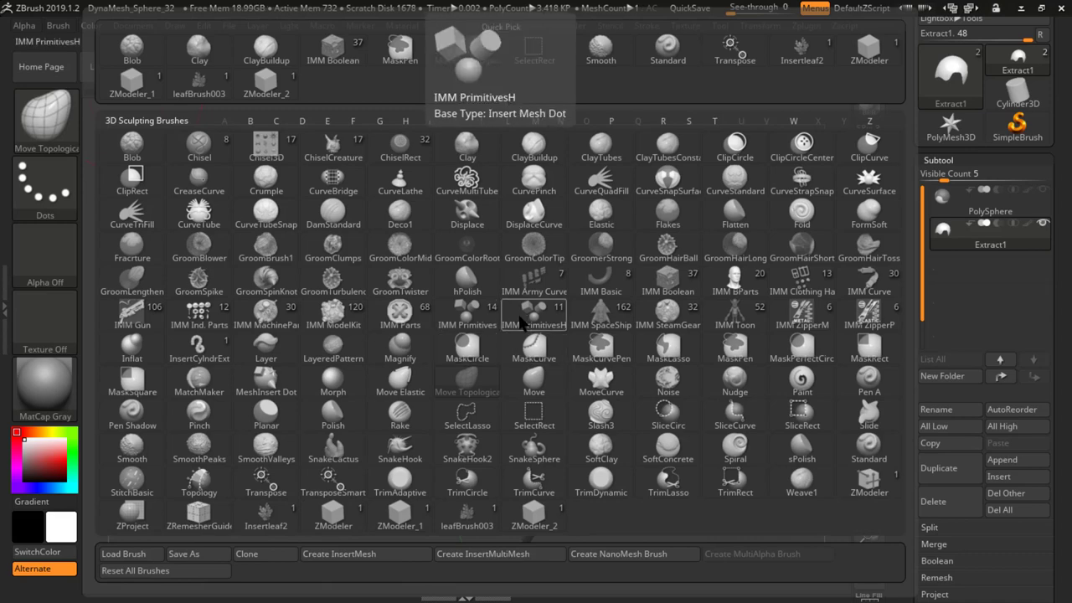
{"action": "left_click", "coordinate": [805, 314]}
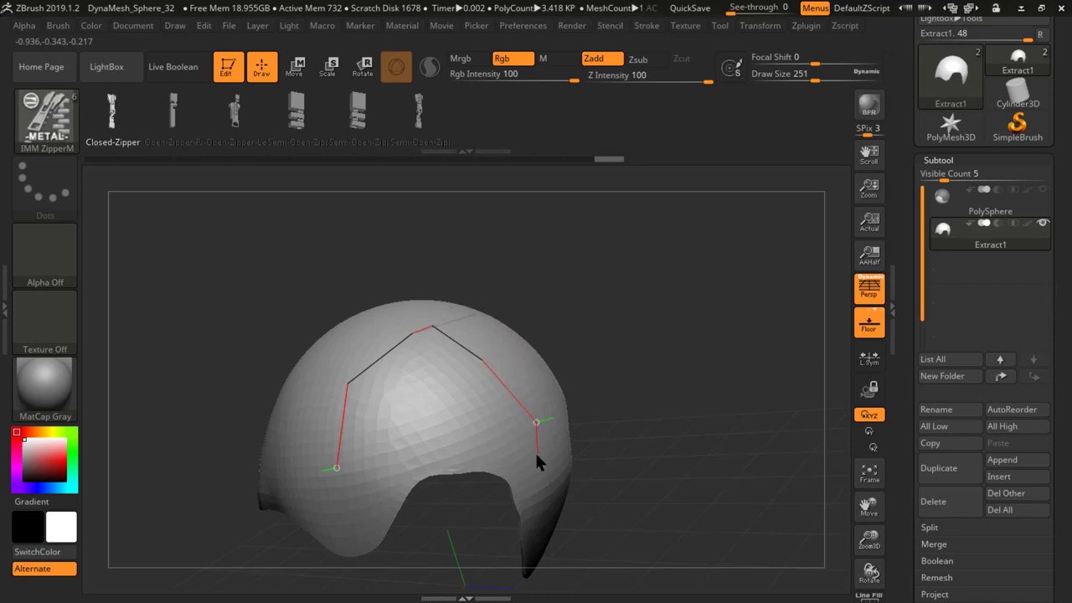
{"action": "left_click_drag", "start_coordinate": [537, 458], "coordinate": [540, 452]}
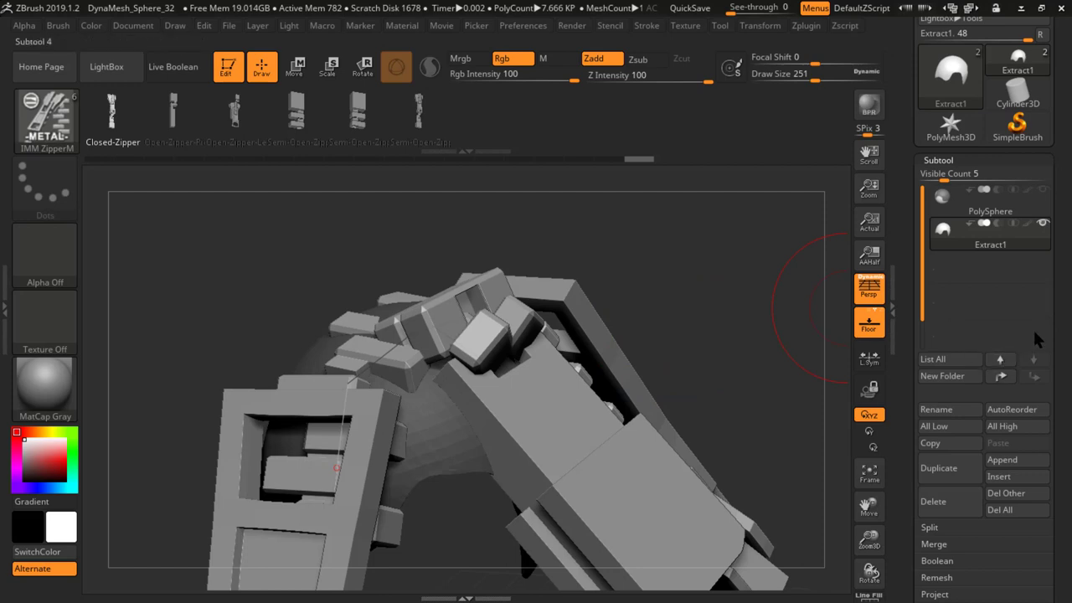
{"action": "left_click_drag", "start_coordinate": [1060, 316], "coordinate": [1059, 186]}
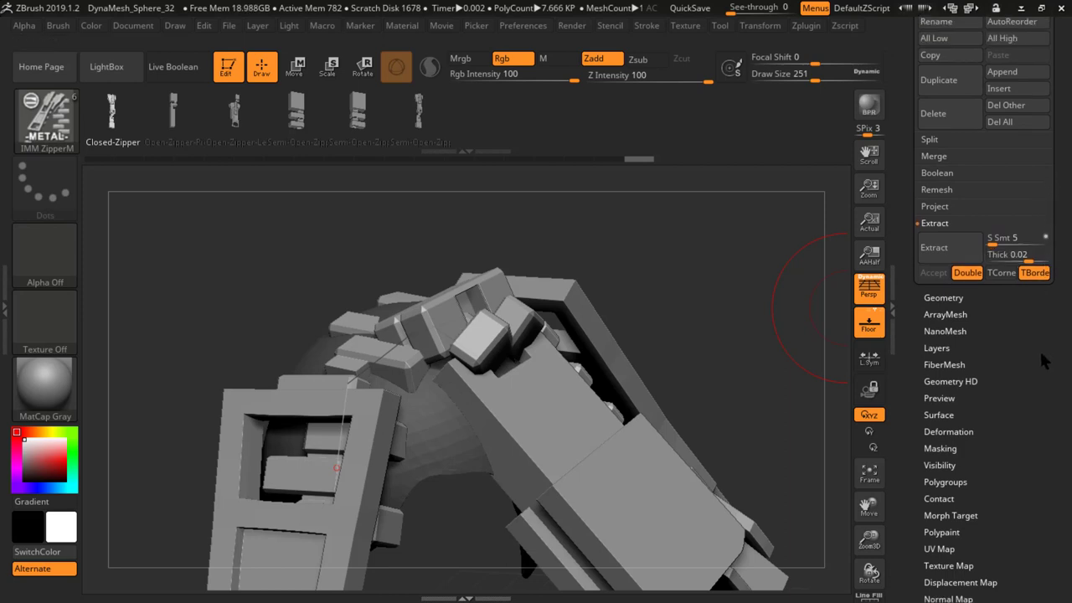
{"action": "left_click_drag", "start_coordinate": [1043, 396], "coordinate": [984, 400]}
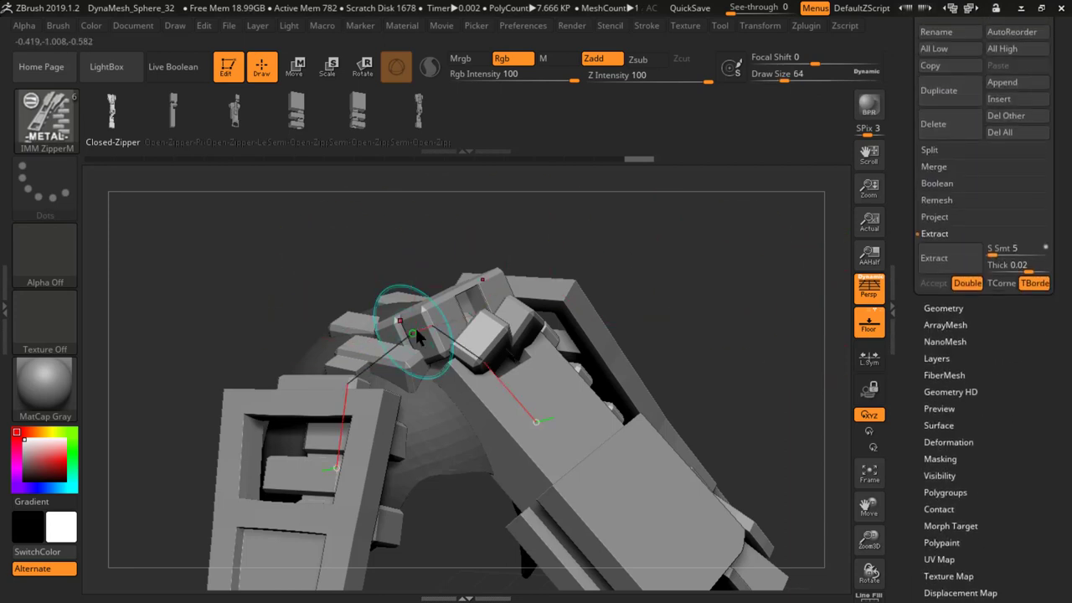
{"action": "mouse_move", "coordinate": [363, 265]}
{"action": "left_mouse_down"}
{"action": "mouse_move", "coordinate": [379, 291]}
{"action": "mouse_move", "coordinate": [330, 410]}
{"action": "mouse_move", "coordinate": [342, 306]}
{"action": "mouse_move", "coordinate": [423, 314]}
{"action": "left_mouse_up"}
{"action": "key", "text": "ctrl+z"}
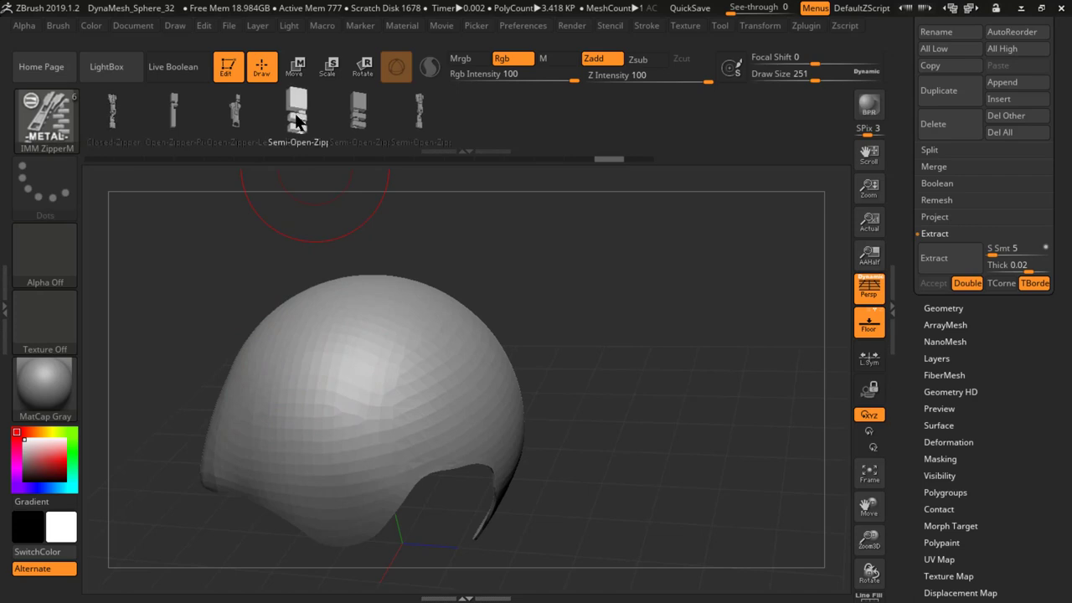
- Pick the Semi-Open zipper variant and insert a zipper along a curve over the helmet
{"action": "left_click_drag", "start_coordinate": [297, 119], "coordinate": [291, 141]}
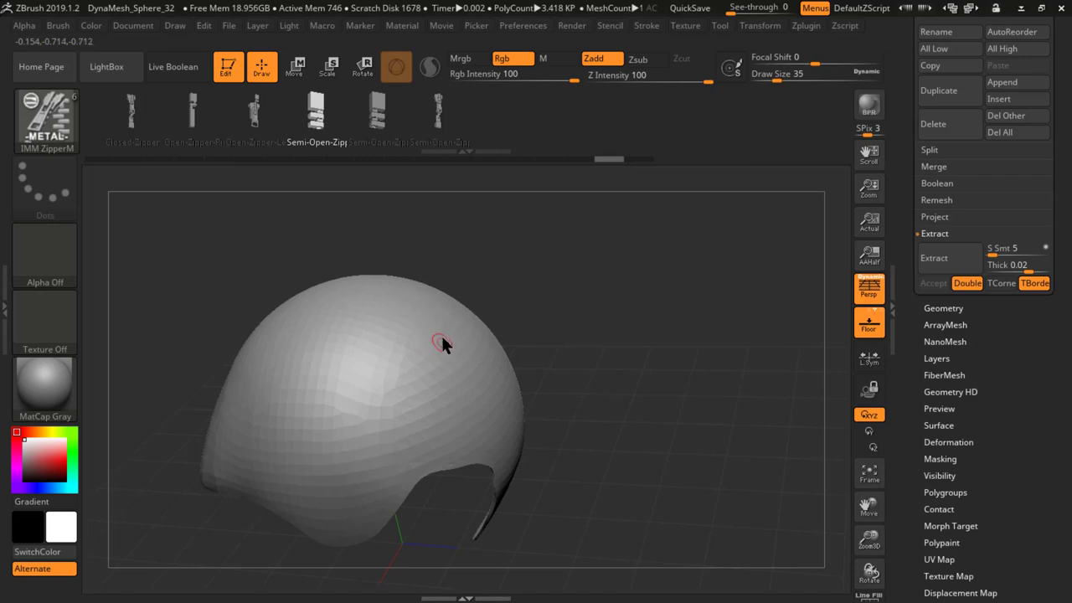
{"action": "left_click_drag", "start_coordinate": [504, 328], "coordinate": [528, 419]}
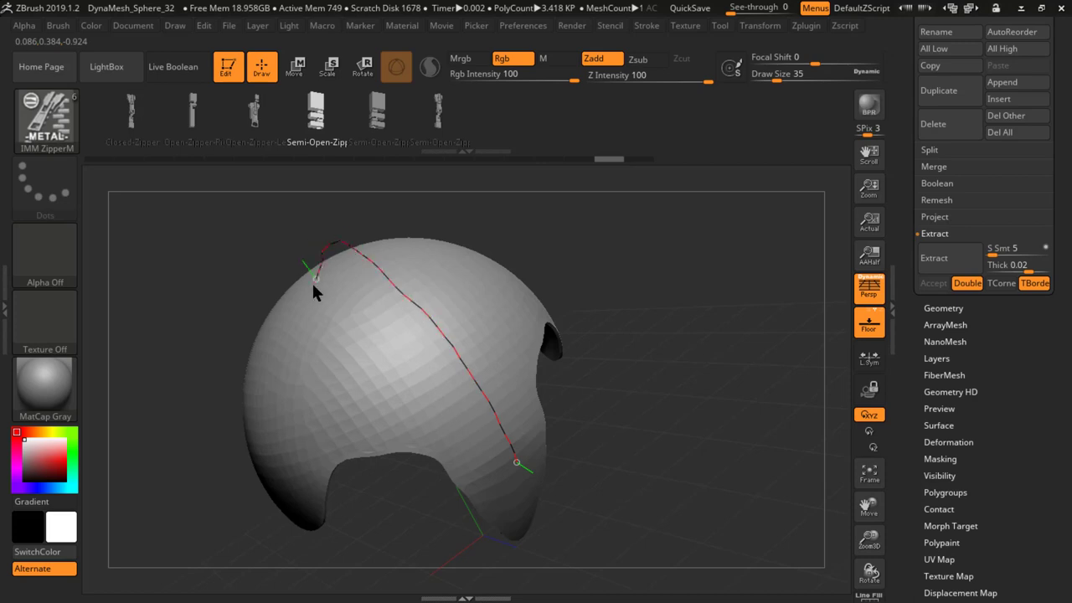
{"action": "left_click", "coordinate": [312, 280]}
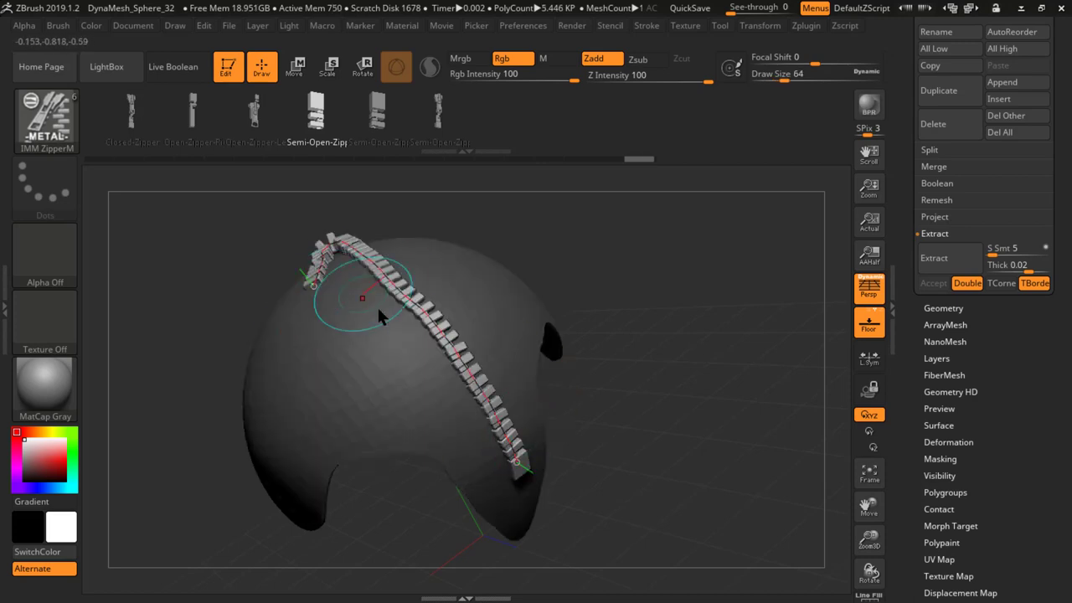
- Reshape the zipper's start and bend into a wavy arc, then freeze it by dropping the curve
{"action": "mouse_move", "coordinate": [503, 278]}
{"action": "left_mouse_down"}
{"action": "mouse_move", "coordinate": [520, 284]}
{"action": "mouse_move", "coordinate": [512, 276]}
{"action": "left_mouse_up"}
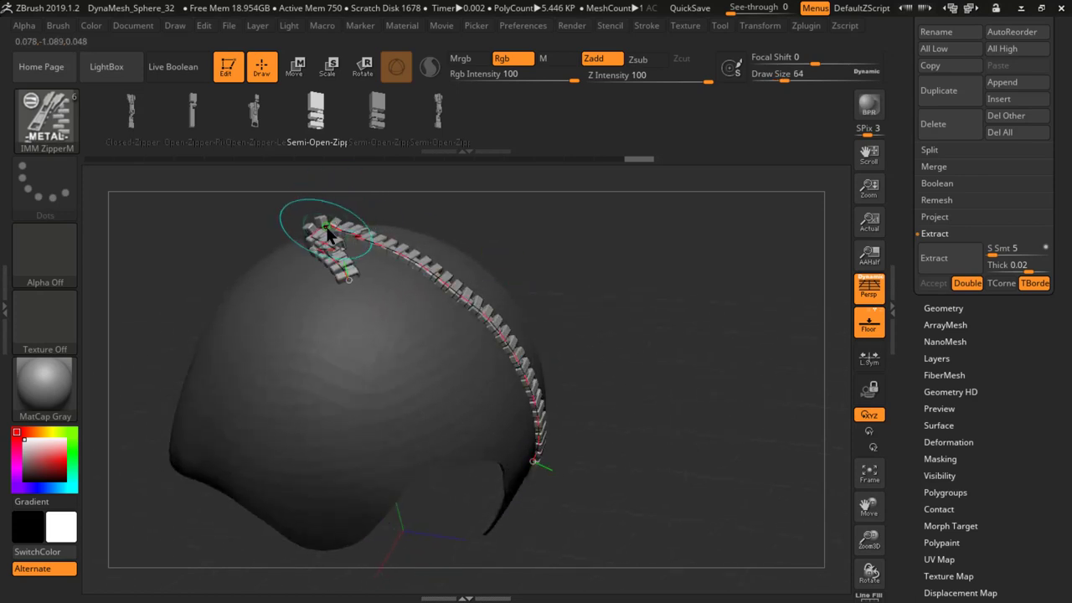
{"action": "mouse_move", "coordinate": [326, 234]}
{"action": "left_mouse_down"}
{"action": "mouse_move", "coordinate": [289, 242]}
{"action": "mouse_move", "coordinate": [293, 231]}
{"action": "mouse_move", "coordinate": [316, 261]}
{"action": "mouse_move", "coordinate": [286, 248]}
{"action": "mouse_move", "coordinate": [223, 313]}
{"action": "mouse_move", "coordinate": [194, 356]}
{"action": "mouse_move", "coordinate": [194, 392]}
{"action": "left_mouse_up"}
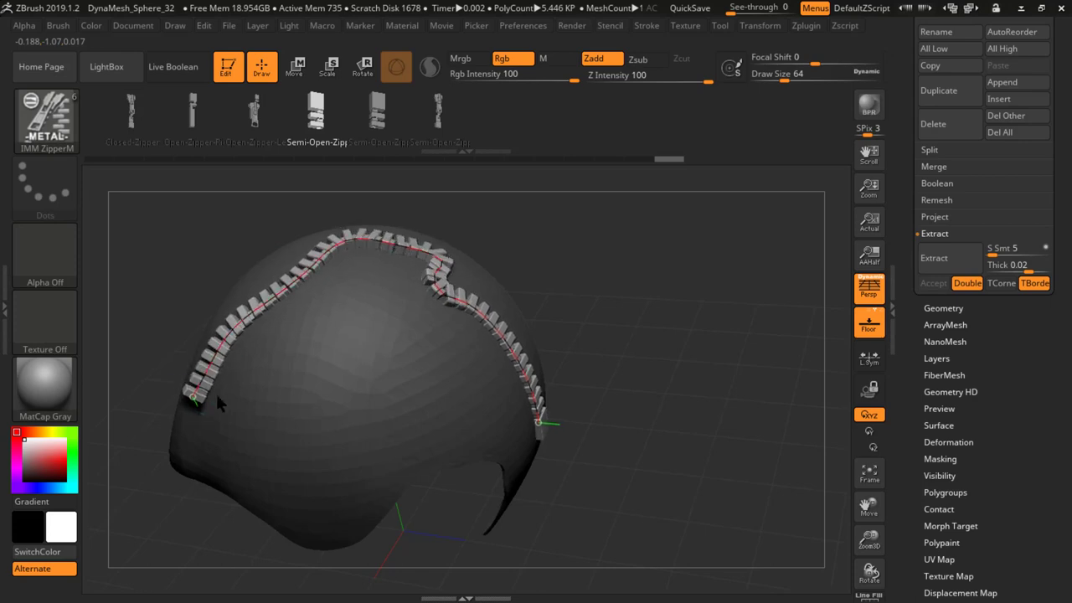
{"action": "left_click_drag", "start_coordinate": [440, 270], "coordinate": [448, 305]}
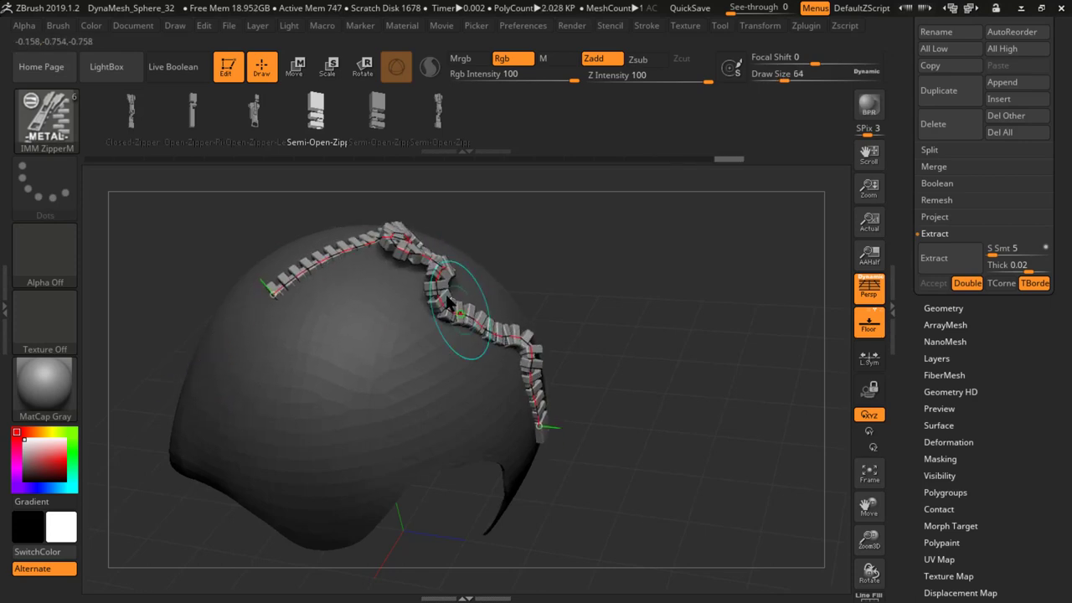
{"action": "left_click_drag", "start_coordinate": [275, 287], "coordinate": [236, 426]}
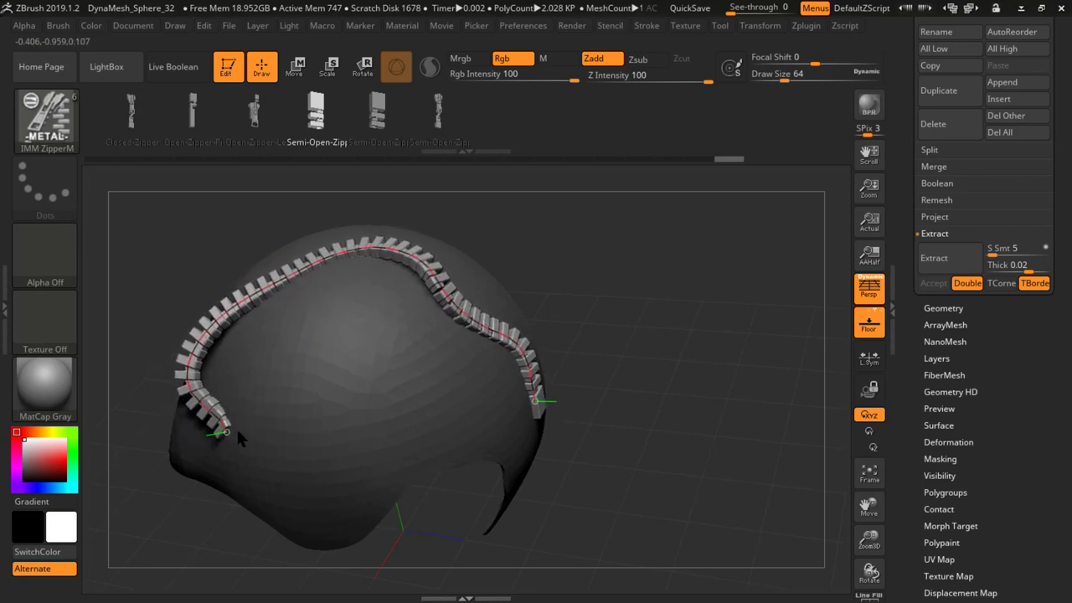
{"action": "left_click", "coordinate": [268, 377]}
{"action": "key", "text": "bracketleft"}
{"action": "key", "text": "bracketleft"}
{"action": "key", "text": "bracketleft"}
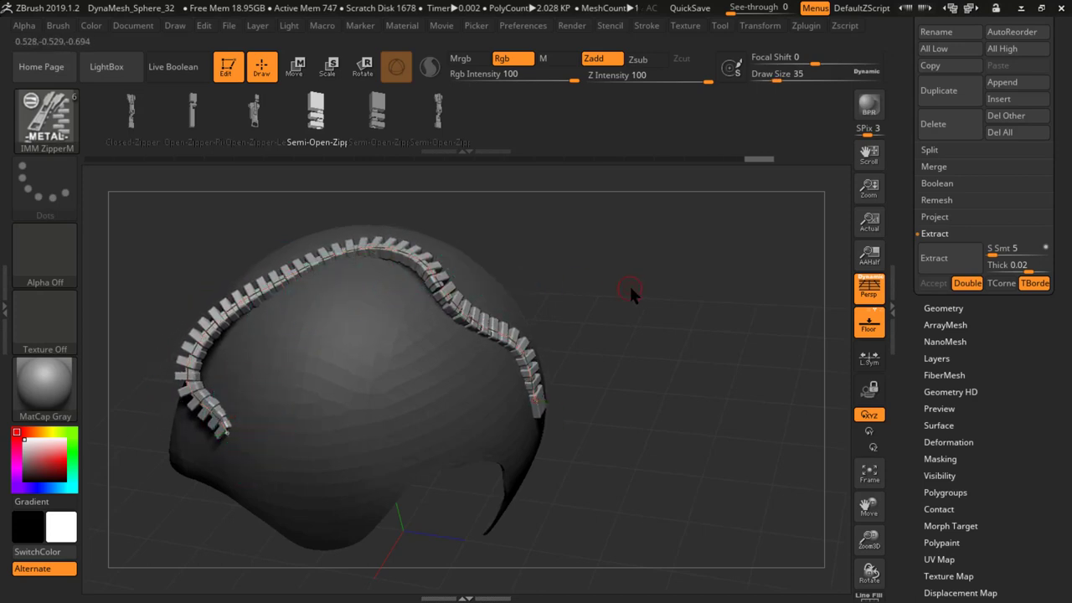
{"action": "left_click_drag", "start_coordinate": [713, 245], "coordinate": [721, 269]}
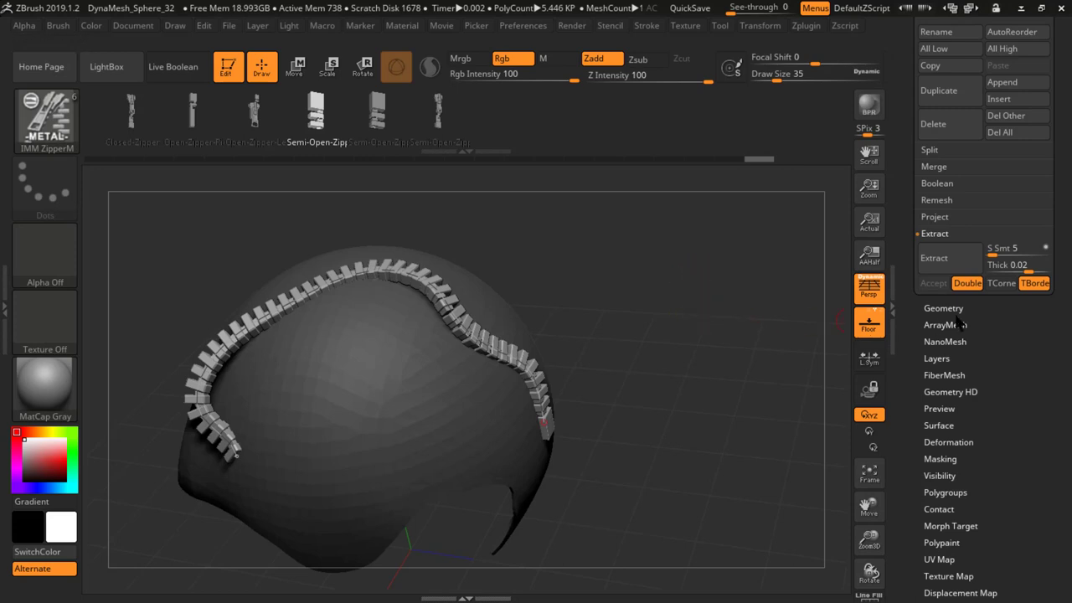
{"action": "scroll", "coordinate": [1028, 358], "scroll_direction": "up", "scroll_amount": 6}
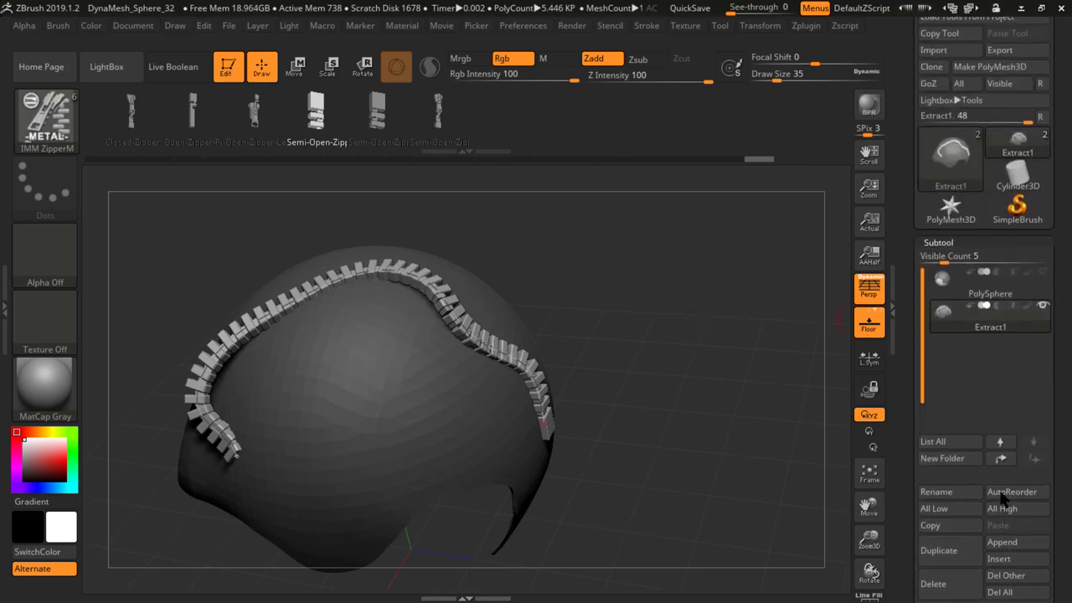
{"action": "scroll", "coordinate": [1056, 427], "scroll_direction": "up", "scroll_amount": 3}
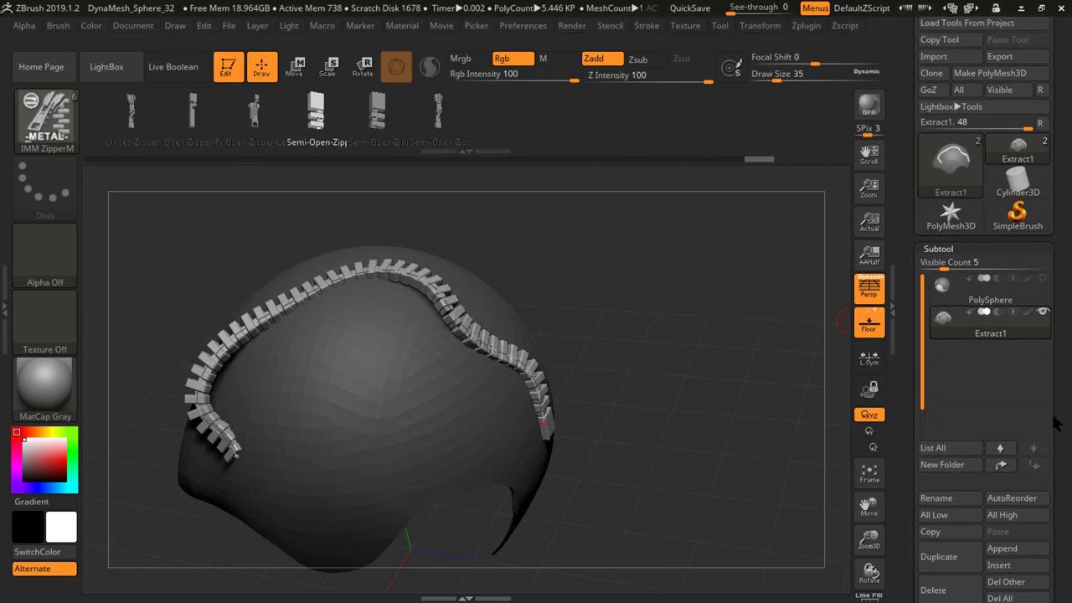
{"action": "scroll", "coordinate": [1042, 308], "scroll_direction": "down", "scroll_amount": 10}
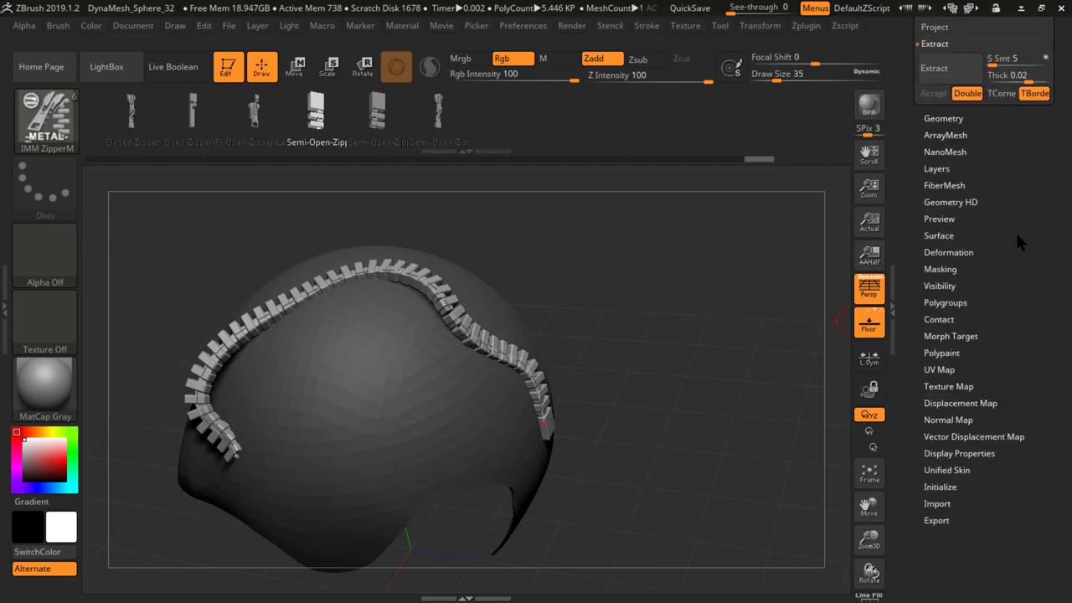
{"action": "scroll", "coordinate": [1024, 198], "scroll_direction": "up", "scroll_amount": 10}
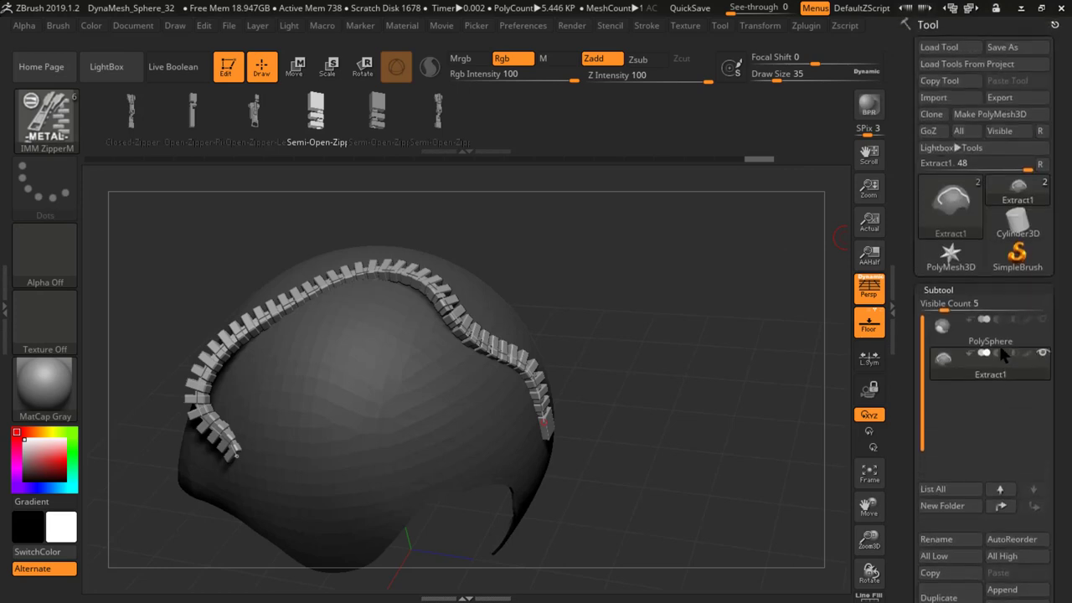
{"action": "scroll", "coordinate": [1003, 352], "scroll_direction": "down", "scroll_amount": 8}
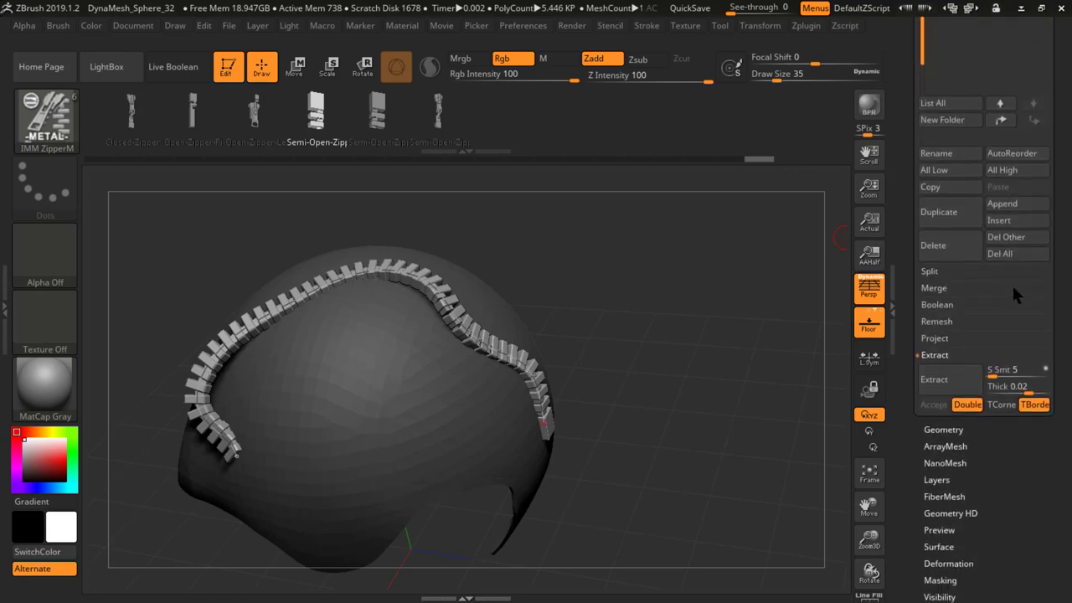
{"action": "scroll", "coordinate": [1012, 283], "scroll_direction": "up", "scroll_amount": 8}
{"action": "scroll", "coordinate": [996, 350], "scroll_direction": "down", "scroll_amount": 1}
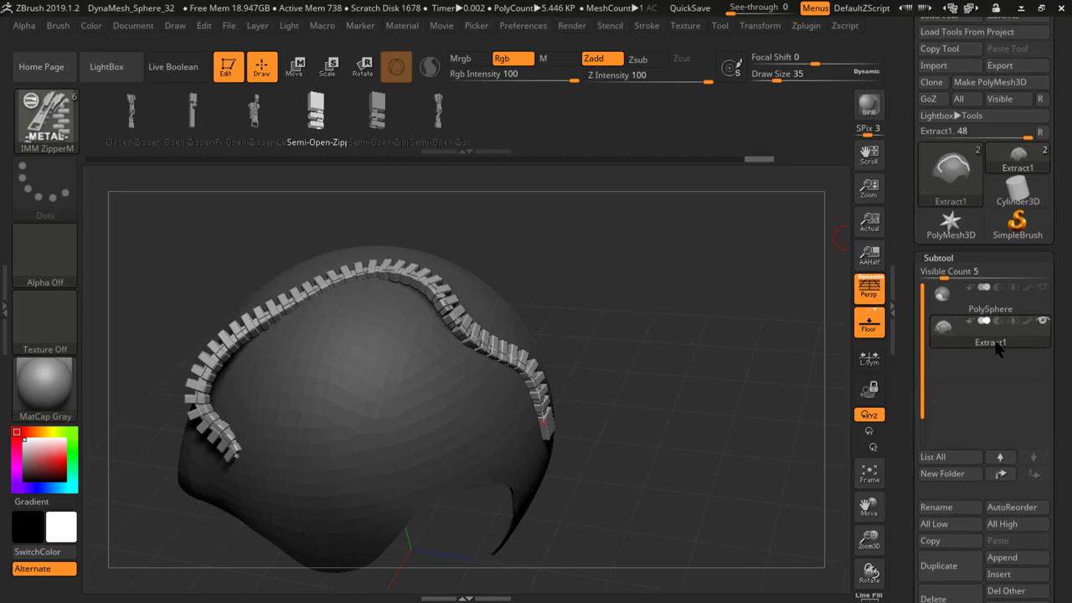